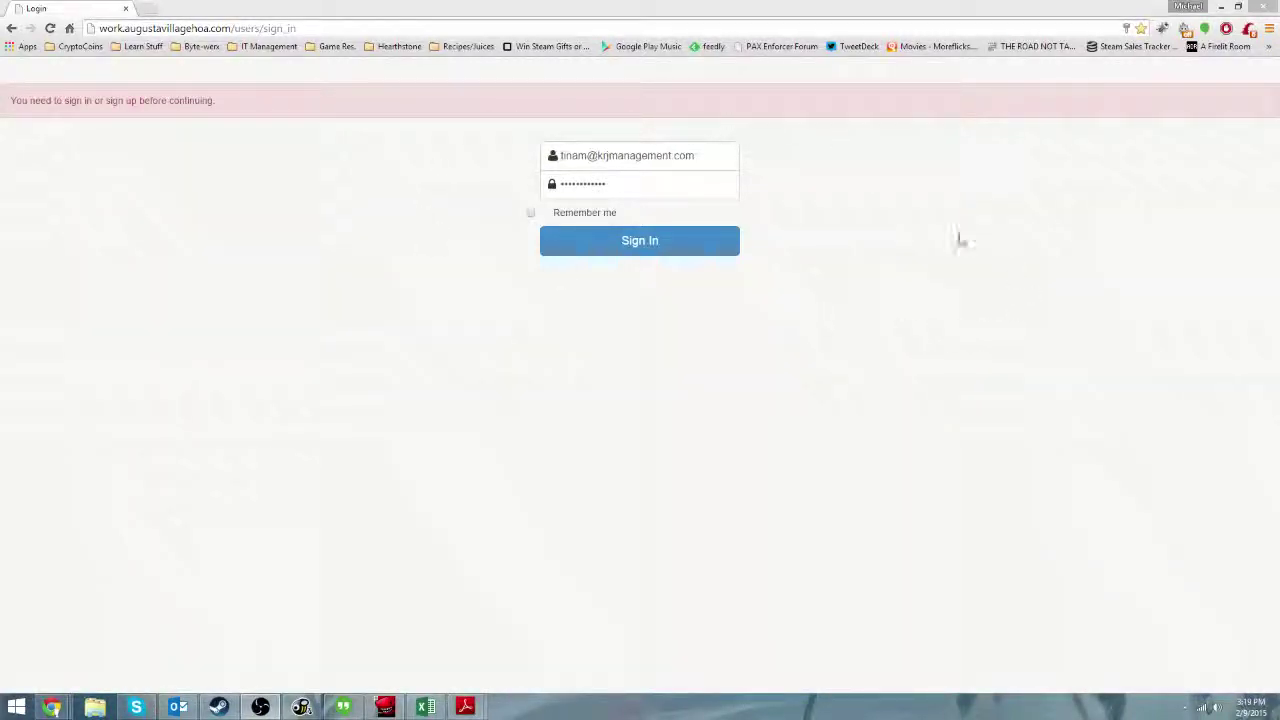
# Make a first sign-in attempt with the admin email and password.
pyautogui.moveTo(12, 100); pyautogui.dragTo(329, 117)
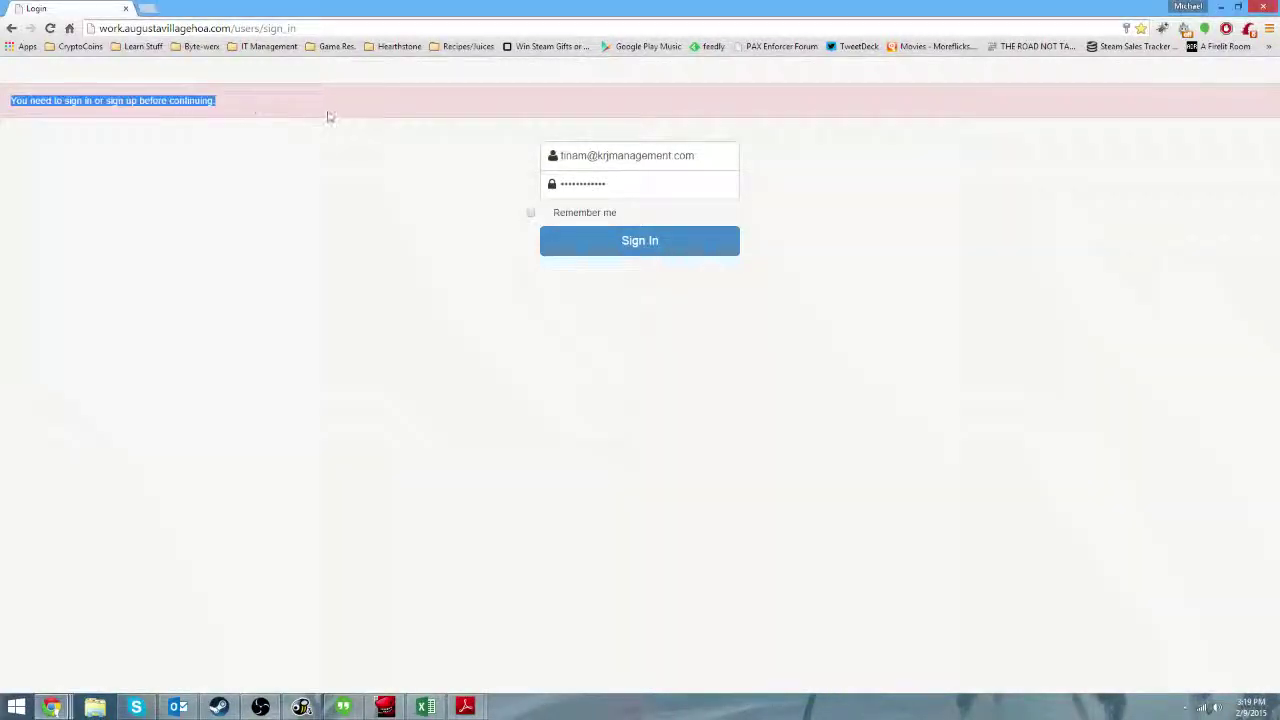
pyautogui.click(331, 117)
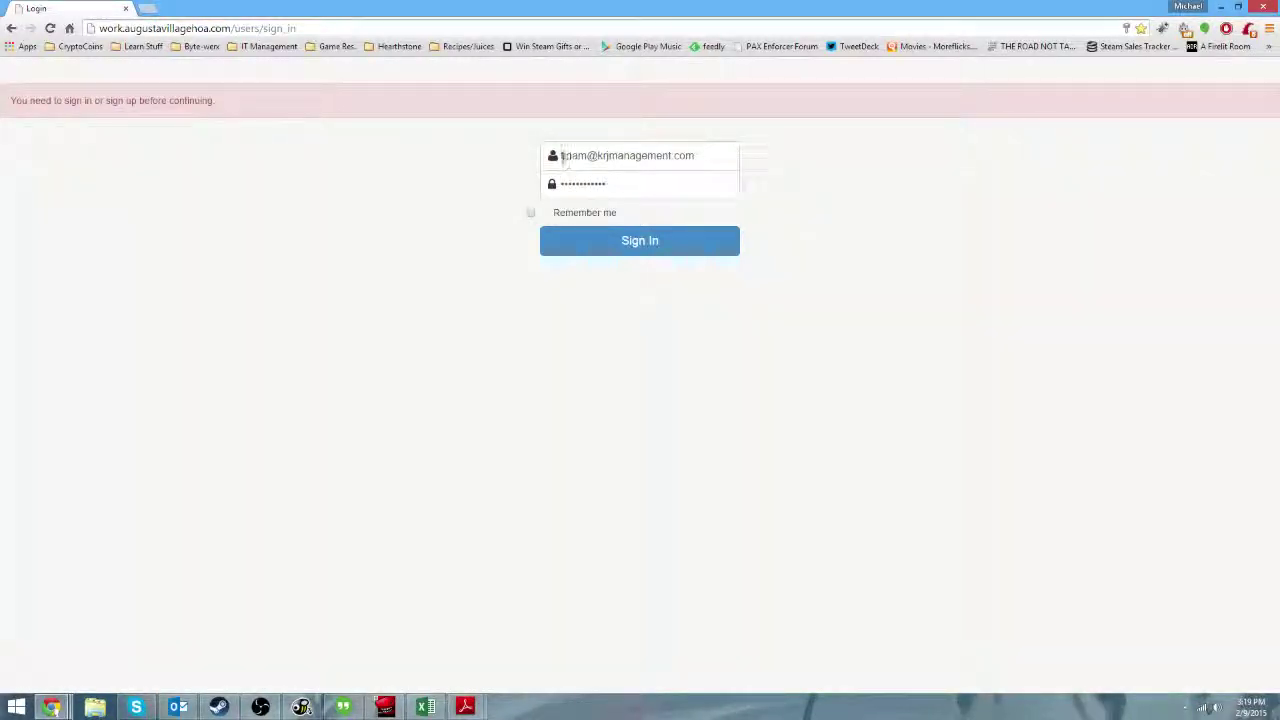
pyautogui.moveTo(559, 152); pyautogui.dragTo(477, 143)
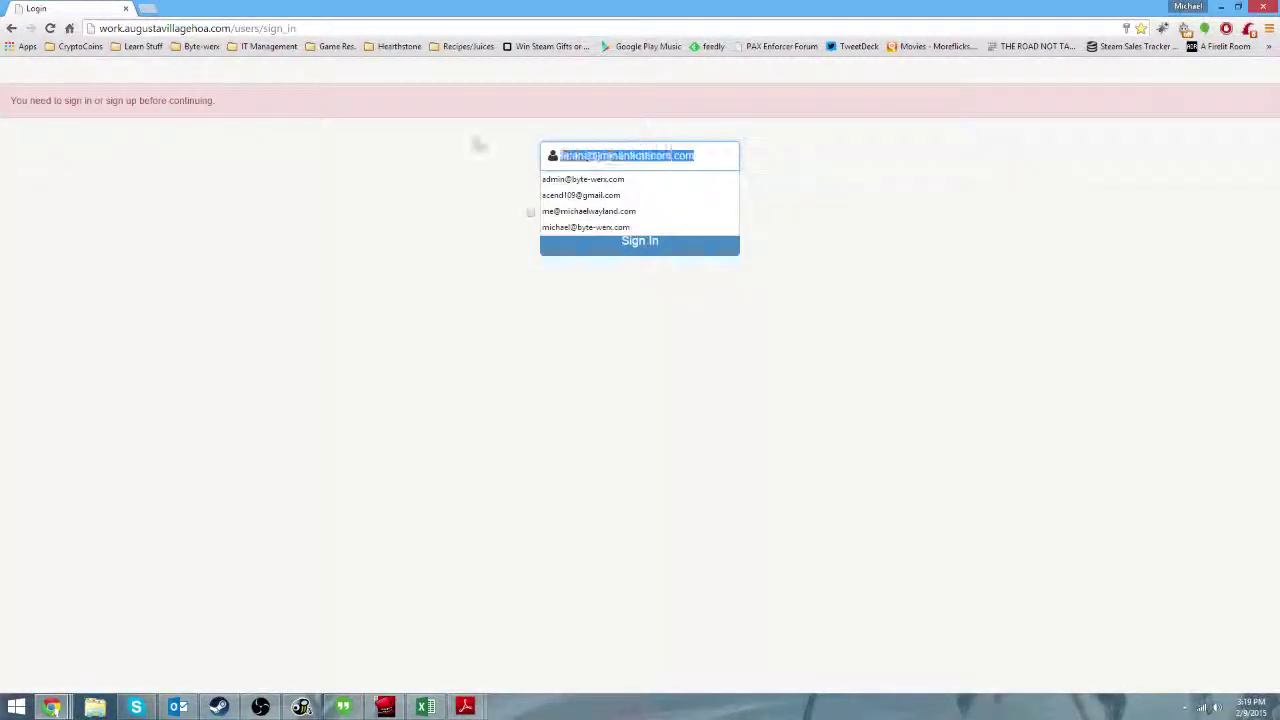
pyautogui.click(486, 137)
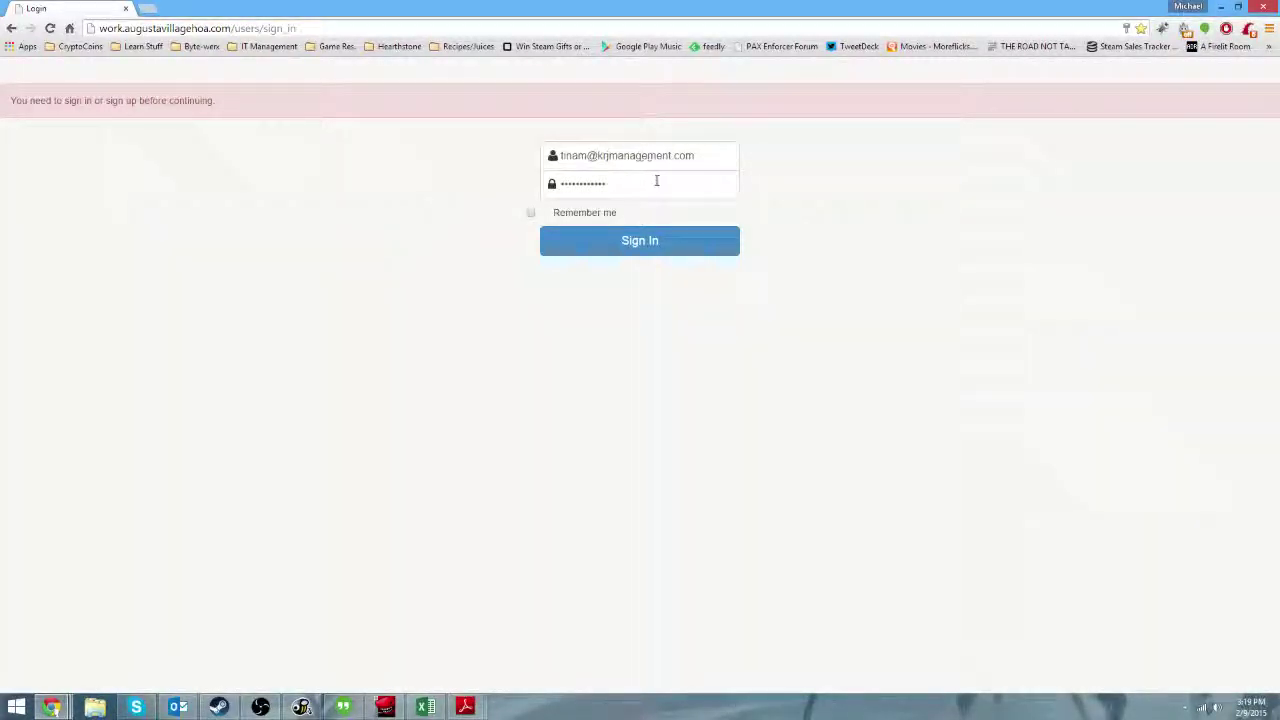
pyautogui.moveTo(614, 183); pyautogui.dragTo(529, 181)
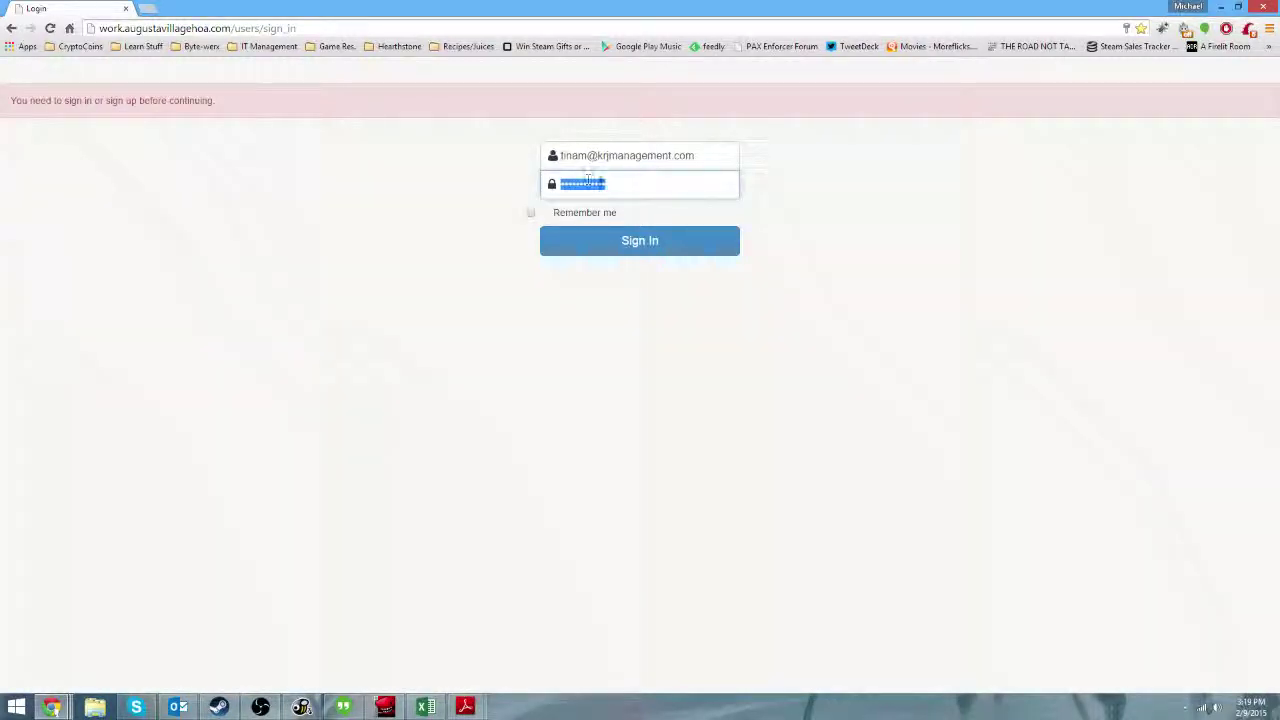
pyautogui.click(658, 190)
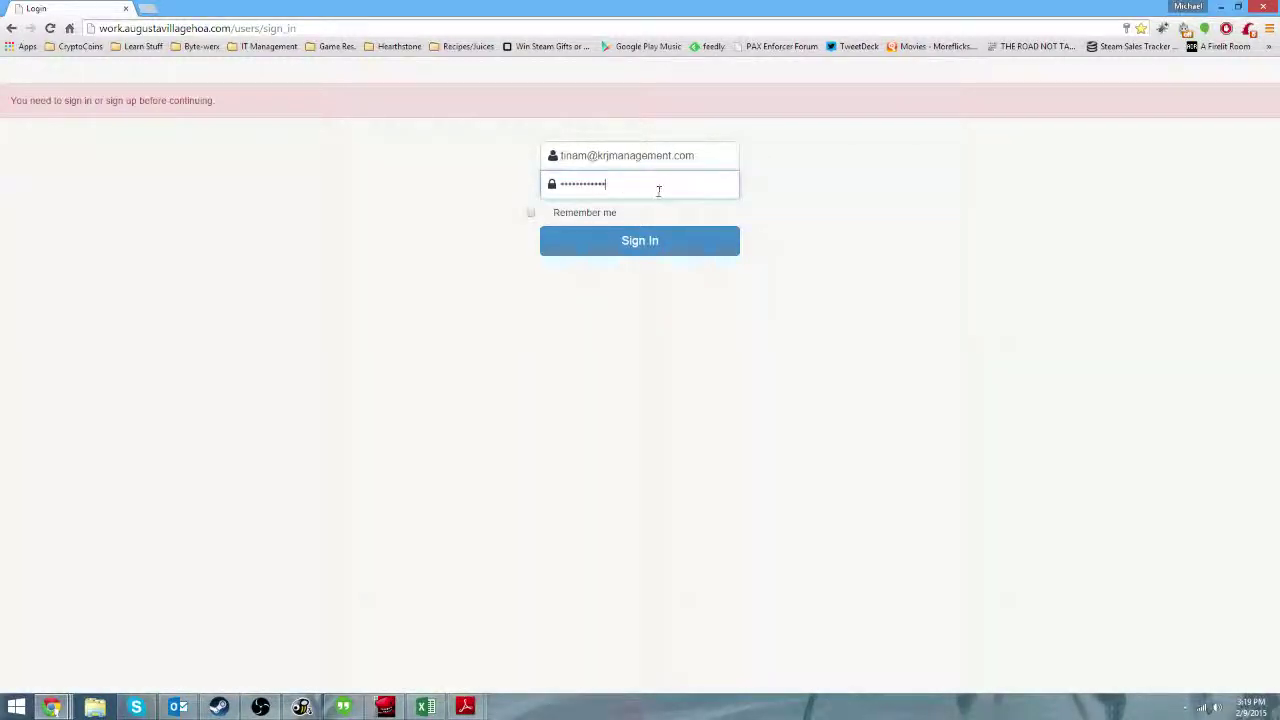
pyautogui.click(663, 247)
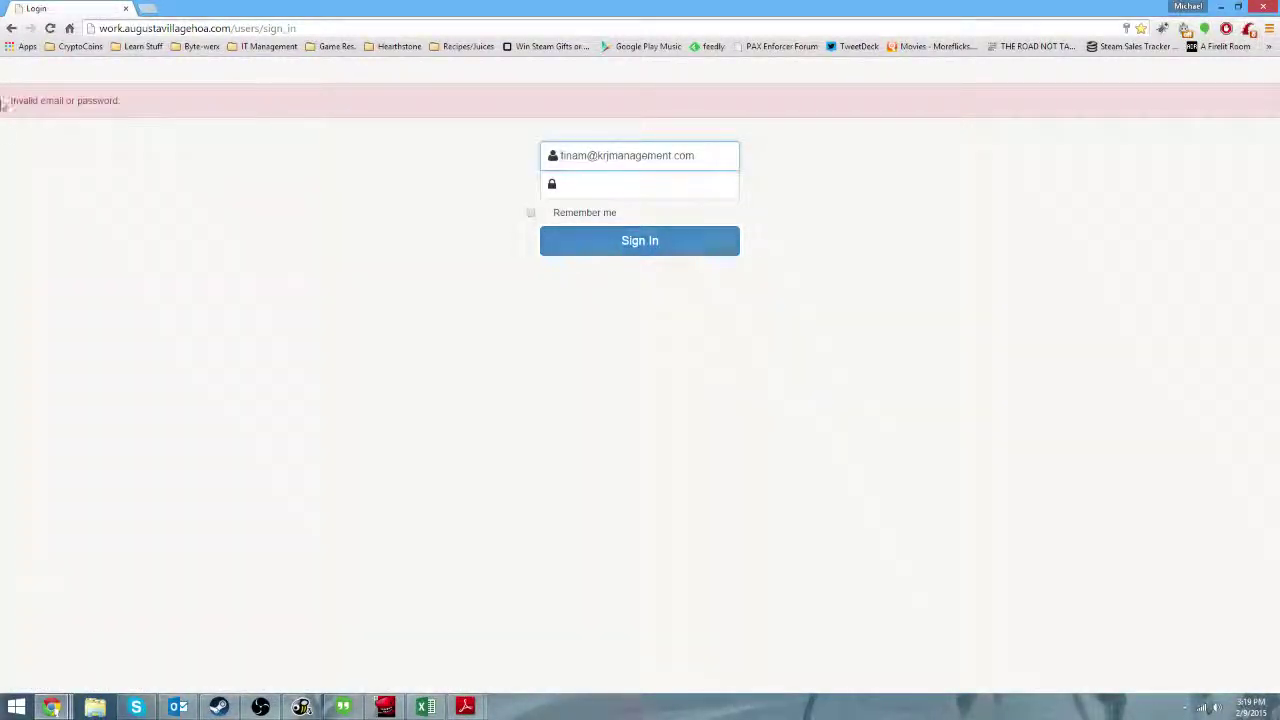
# Retype the password after the invalid-password notice and submit it to sign in.
pyautogui.click(683, 179)
pyautogui.write('*')
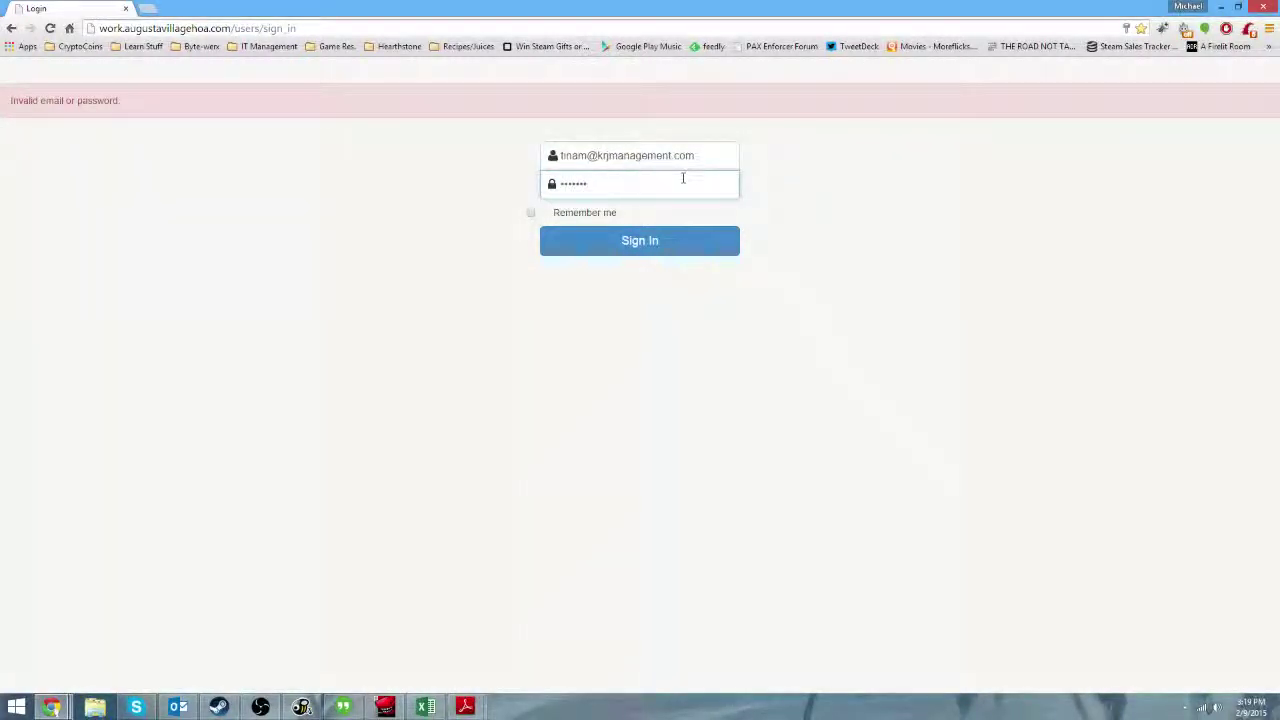
pyautogui.write('*')
pyautogui.press('Return')
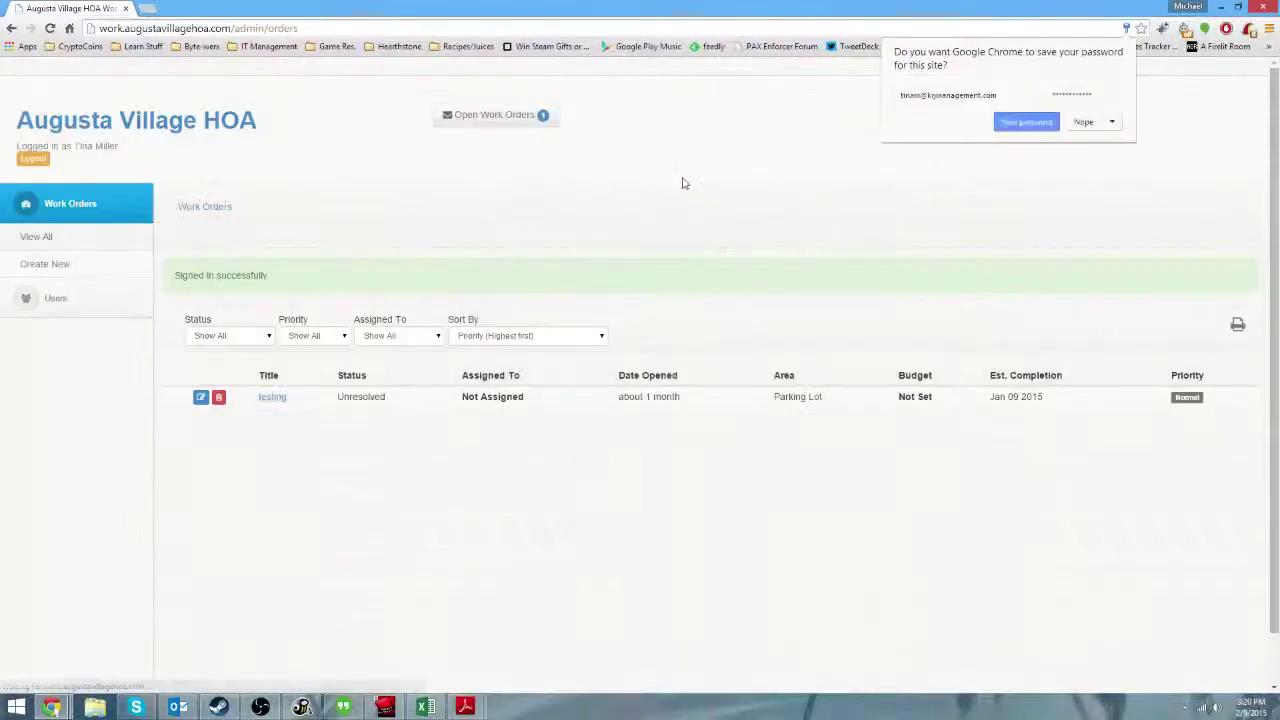
# Decline Chrome's save-password offer and look over the single 'testing' work order.
pyautogui.click(1091, 127)
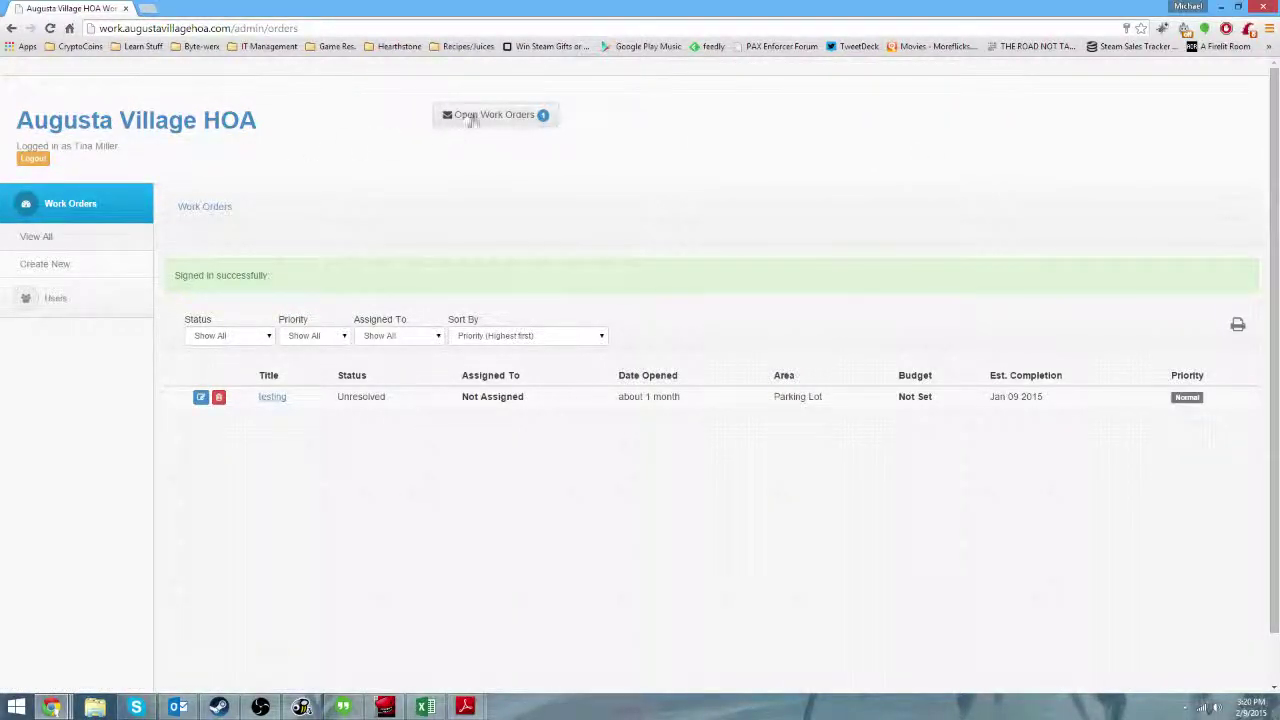
pyautogui.click(559, 121)
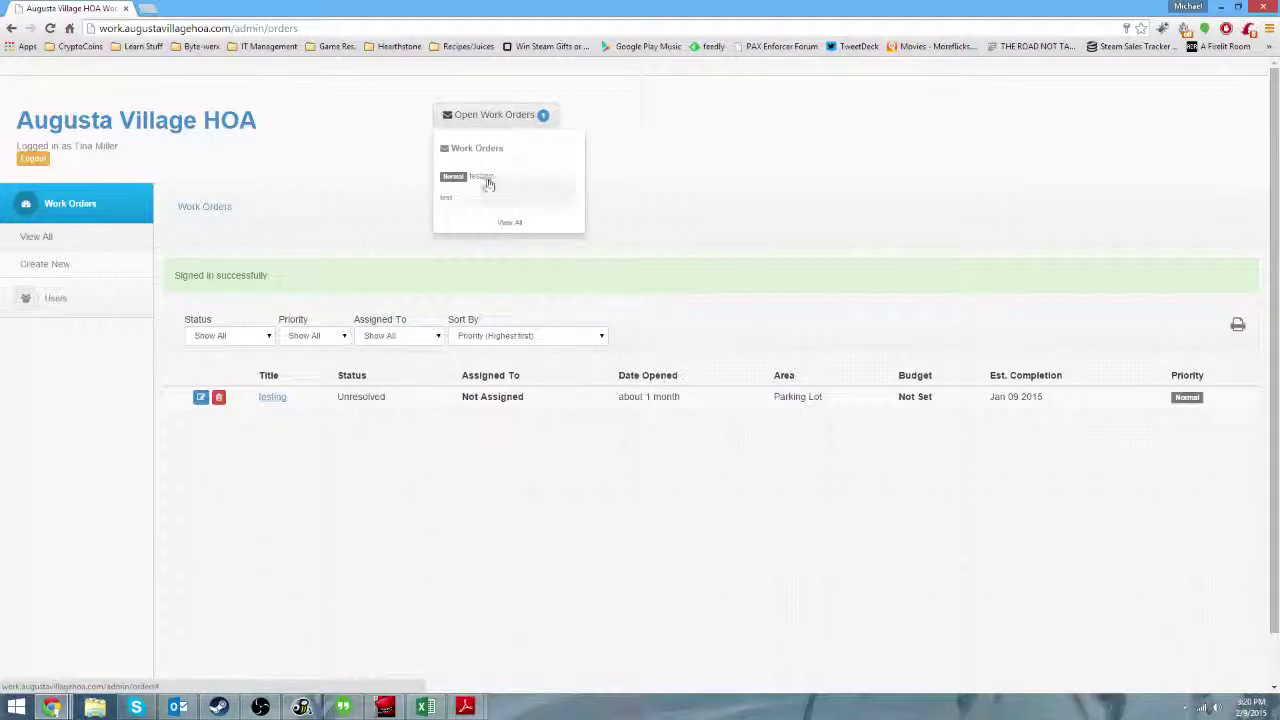
pyautogui.click(471, 281)
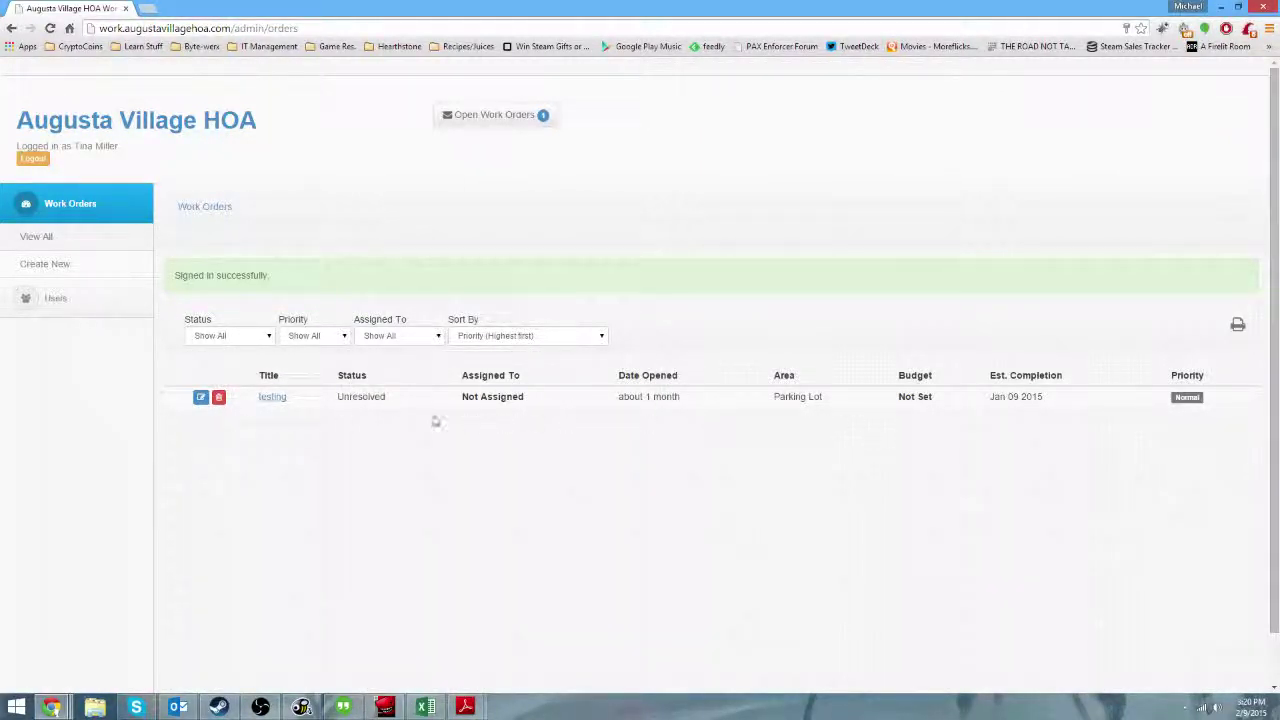
pyautogui.scroll(-1, 434, 420)
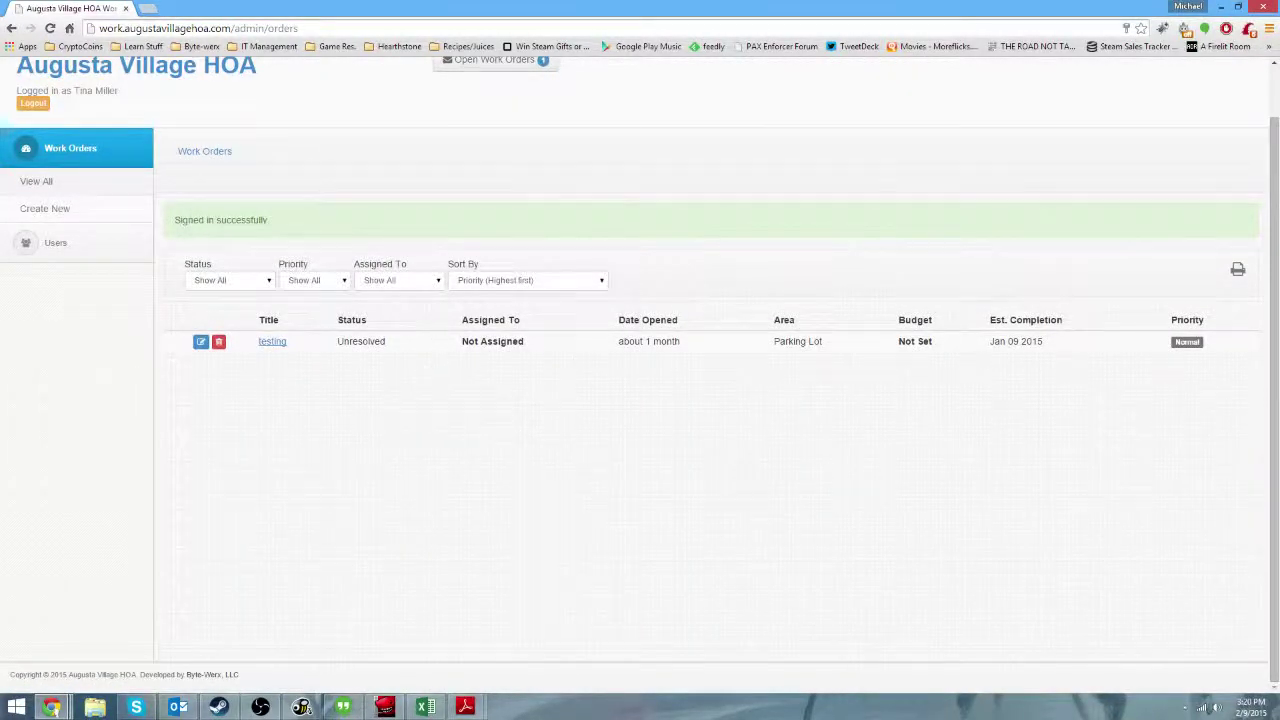
pyautogui.scroll(1, 334, 443)
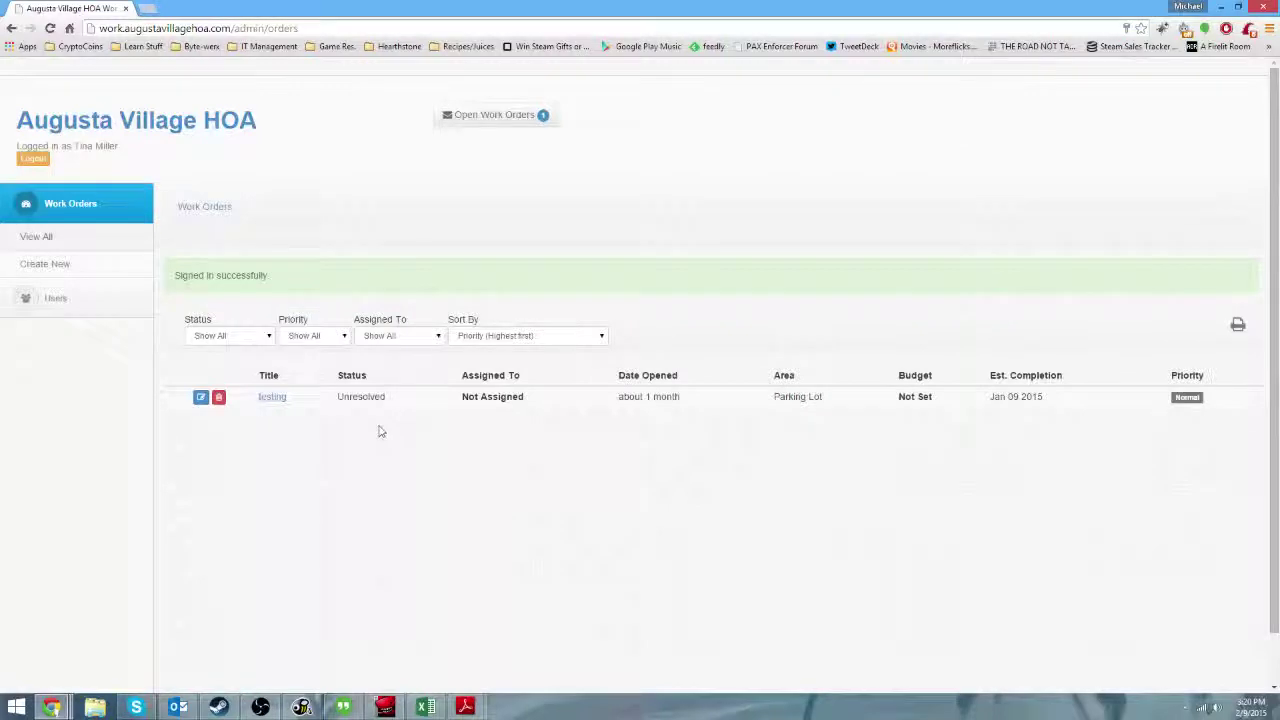
# Check the Status, Priority, Assigned To and Sort By filters, leaving them at Show All.
pyautogui.click(213, 338)
pyautogui.click(315, 338)
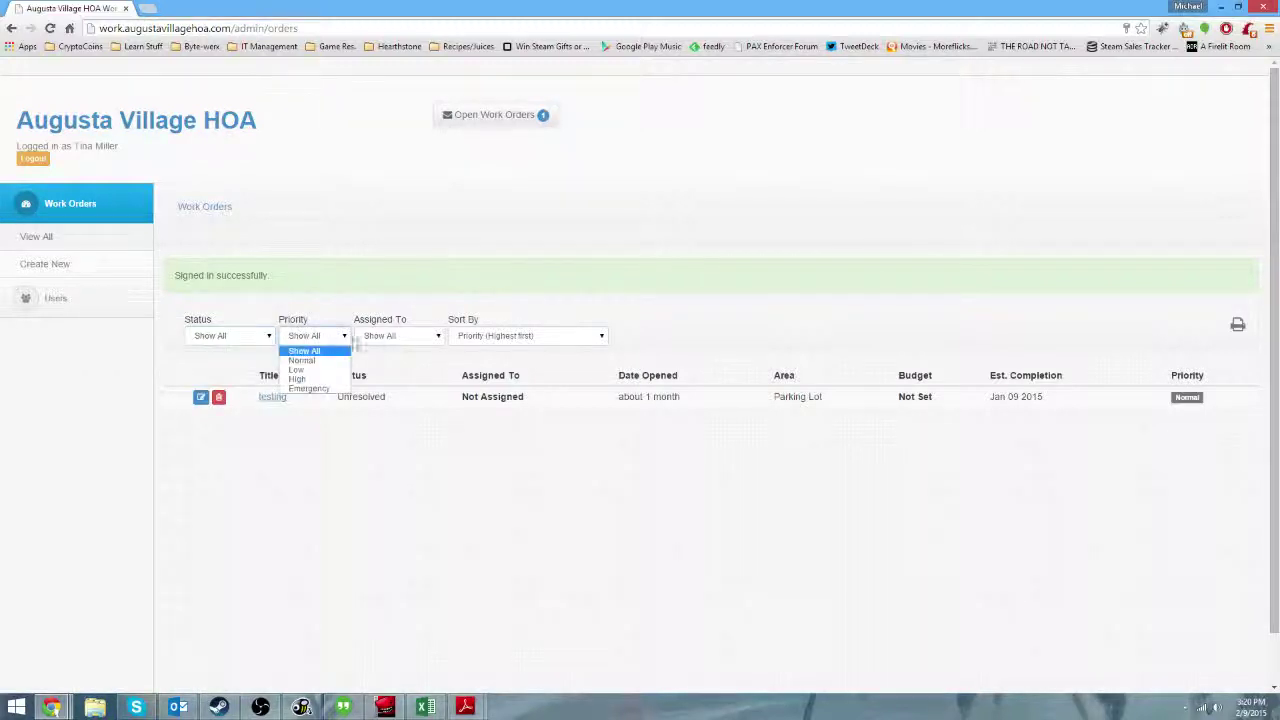
pyautogui.click(416, 338)
pyautogui.click(483, 335)
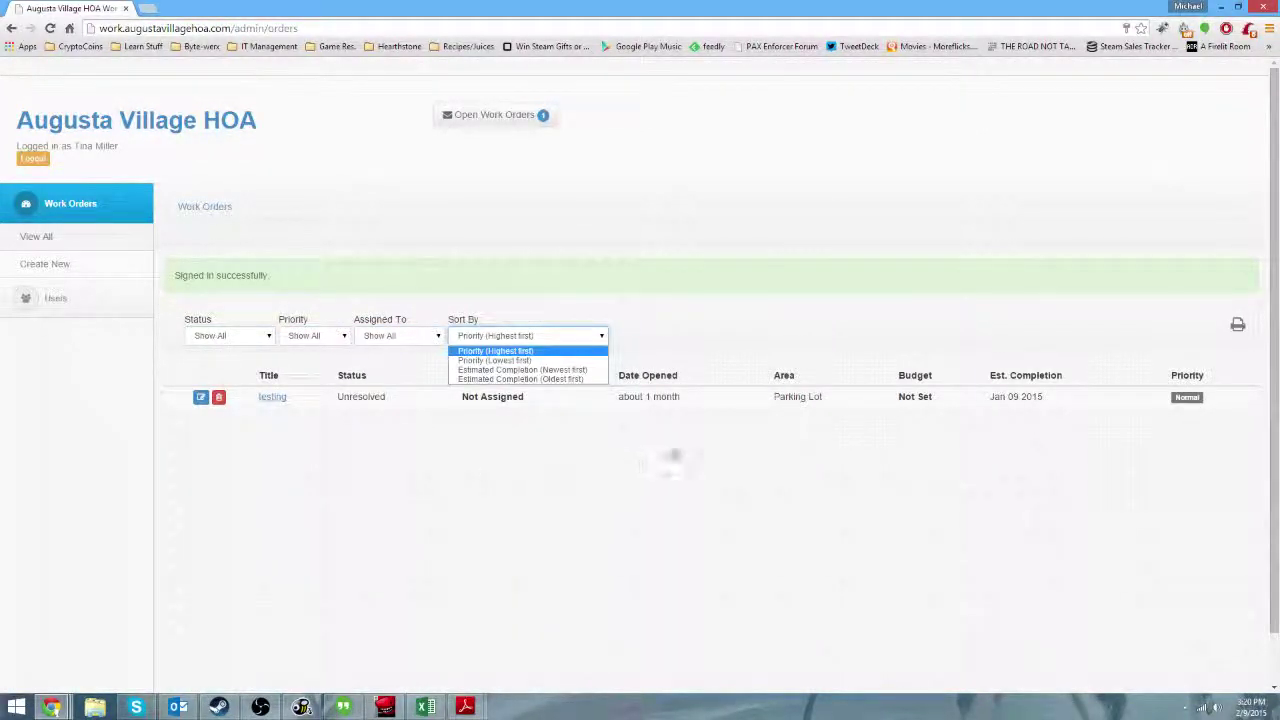
pyautogui.click(672, 450)
pyautogui.click(234, 338)
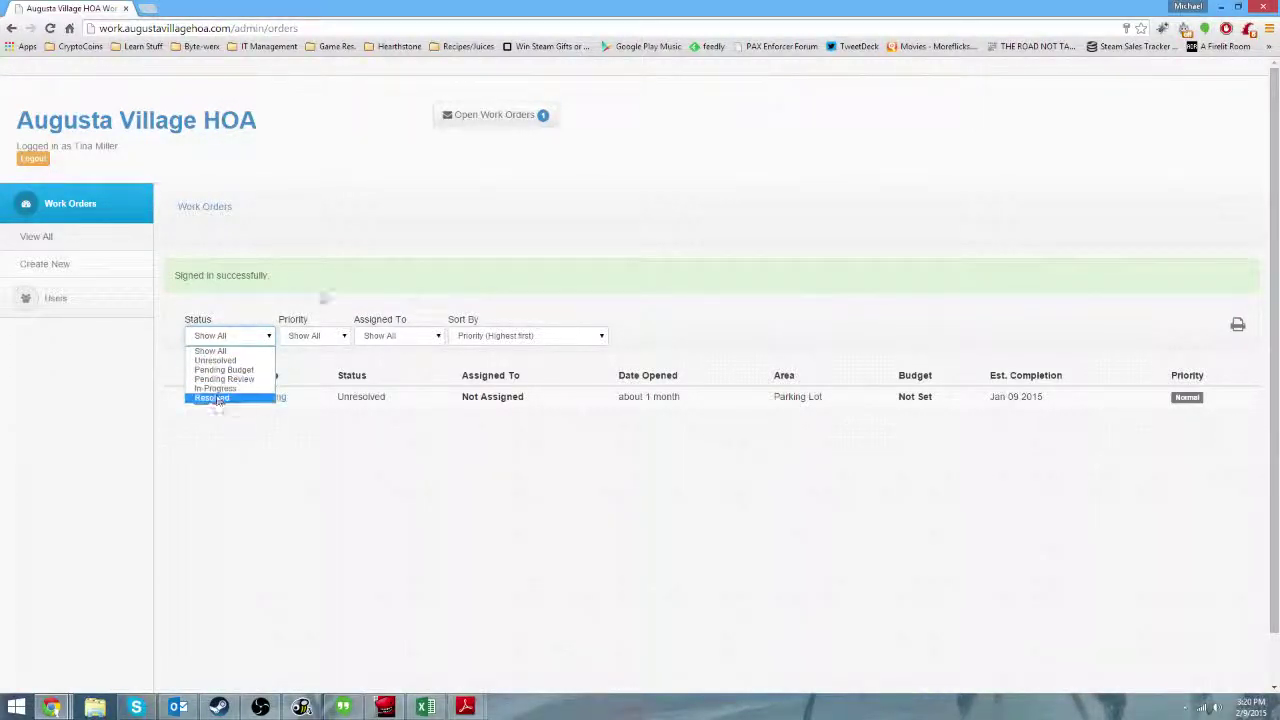
pyautogui.click(325, 305)
pyautogui.click(548, 340)
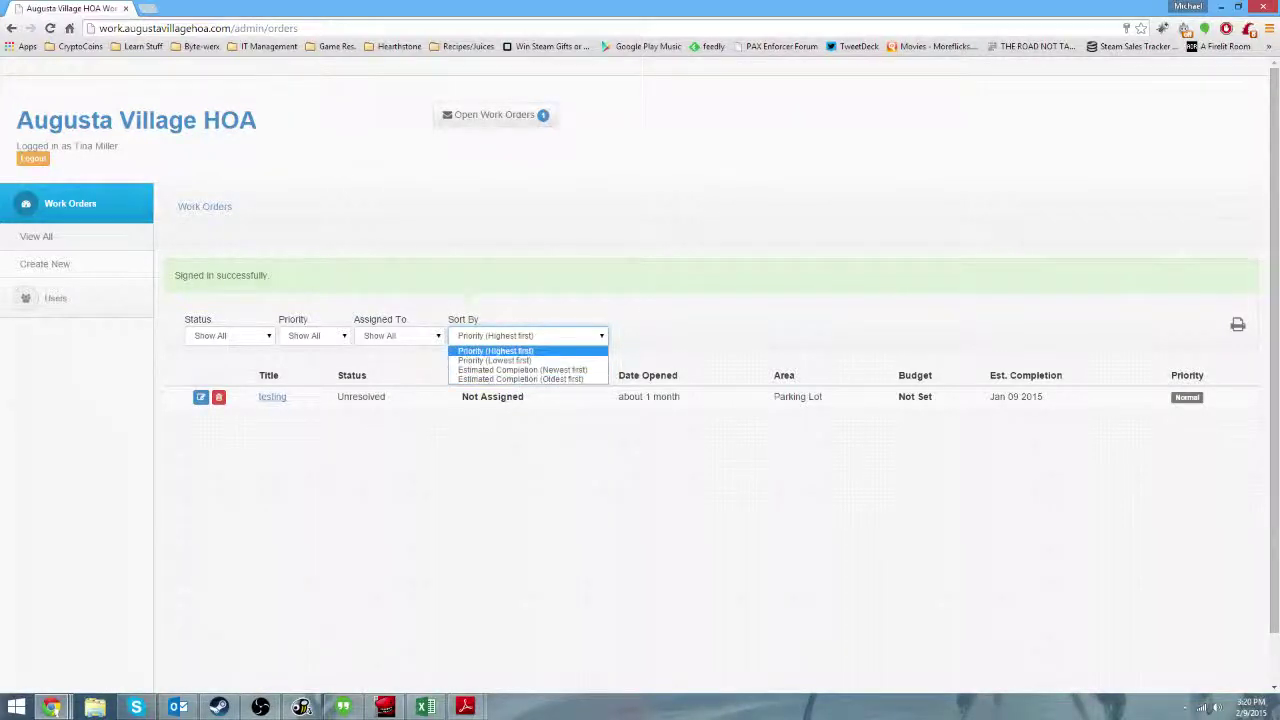
pyautogui.click(389, 305)
# Confirm Priority and Assigned To remain Show All, then reload the View All list.
pyautogui.click(368, 338)
pyautogui.click(312, 336)
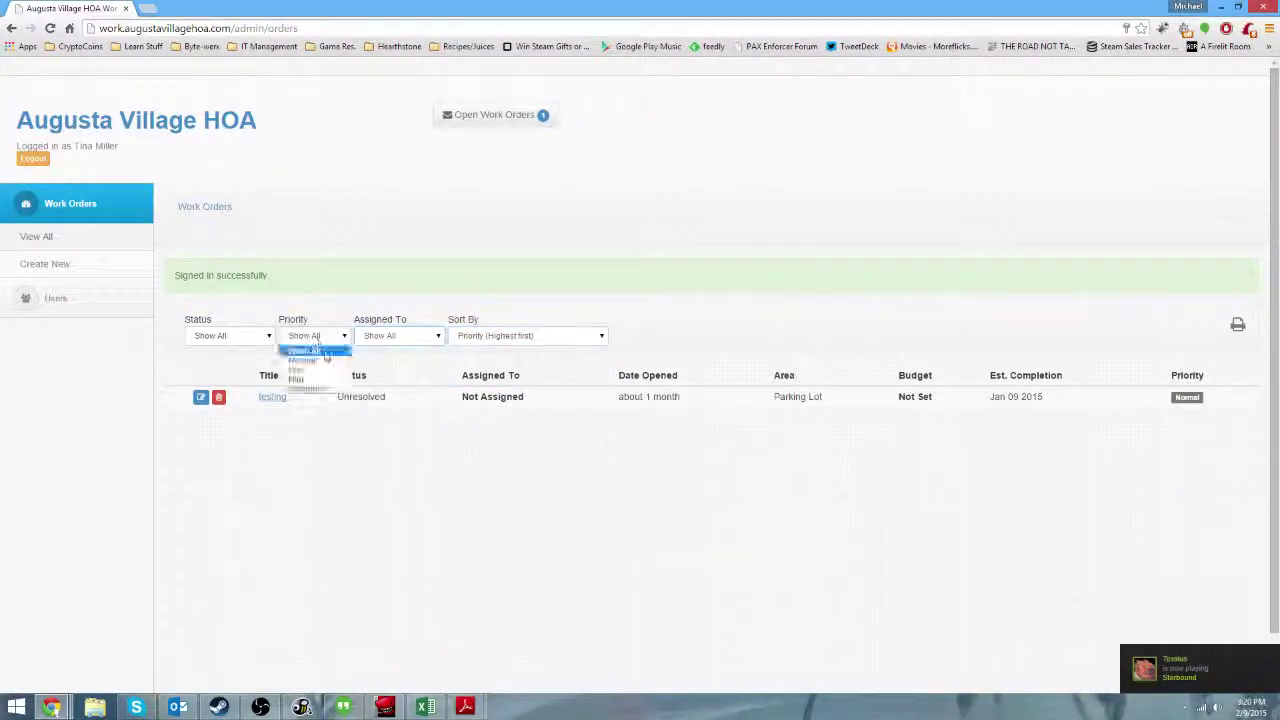
pyautogui.click(300, 349)
pyautogui.click(412, 338)
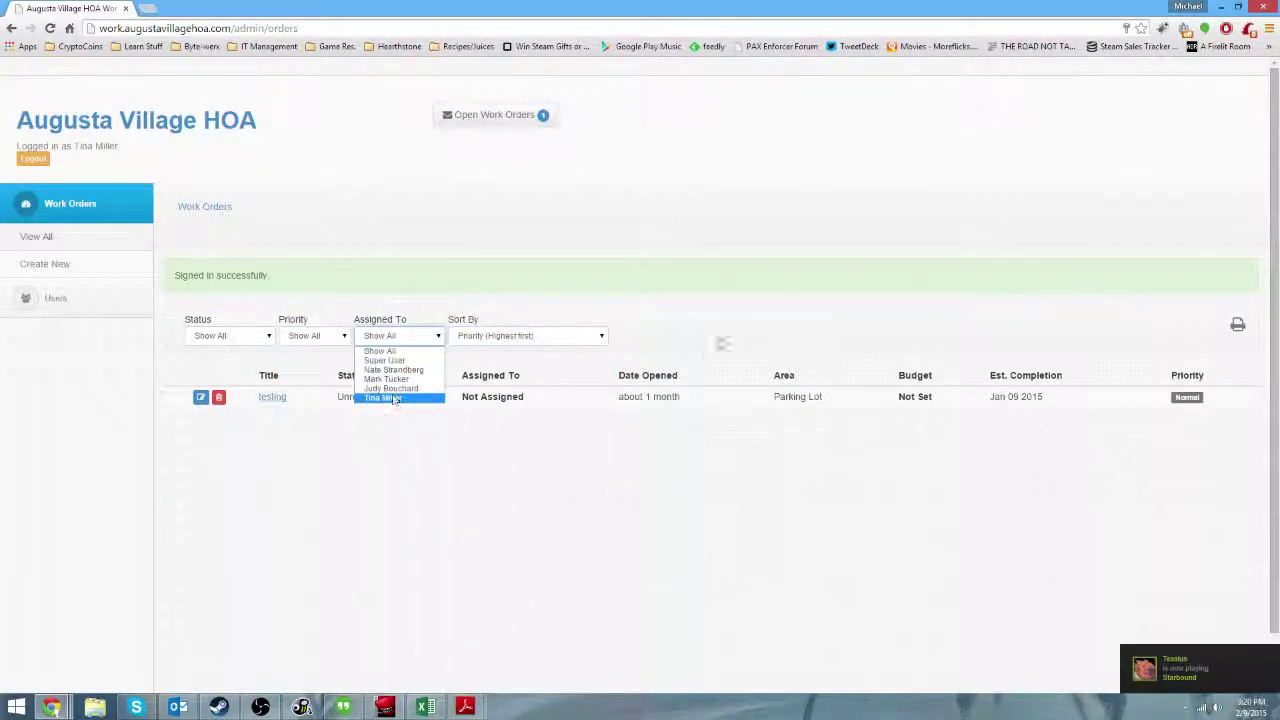
pyautogui.click(724, 344)
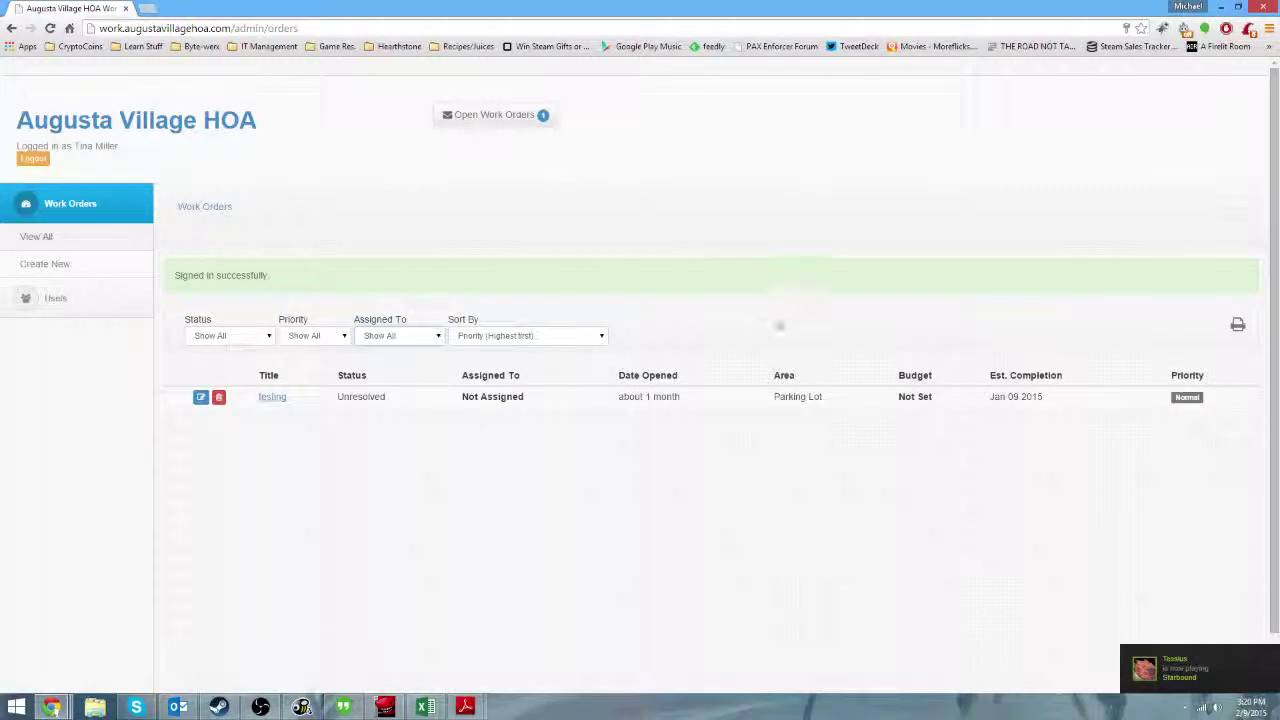
pyautogui.click(96, 238)
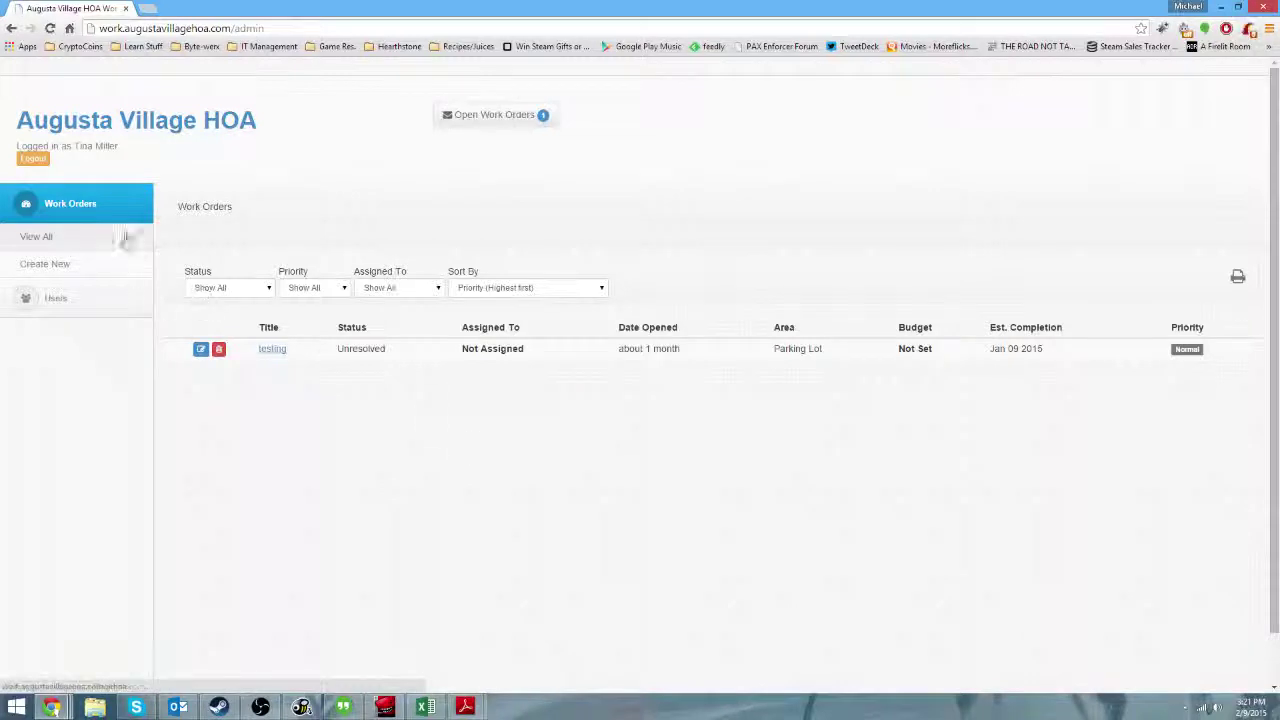
pyautogui.click(50, 297)
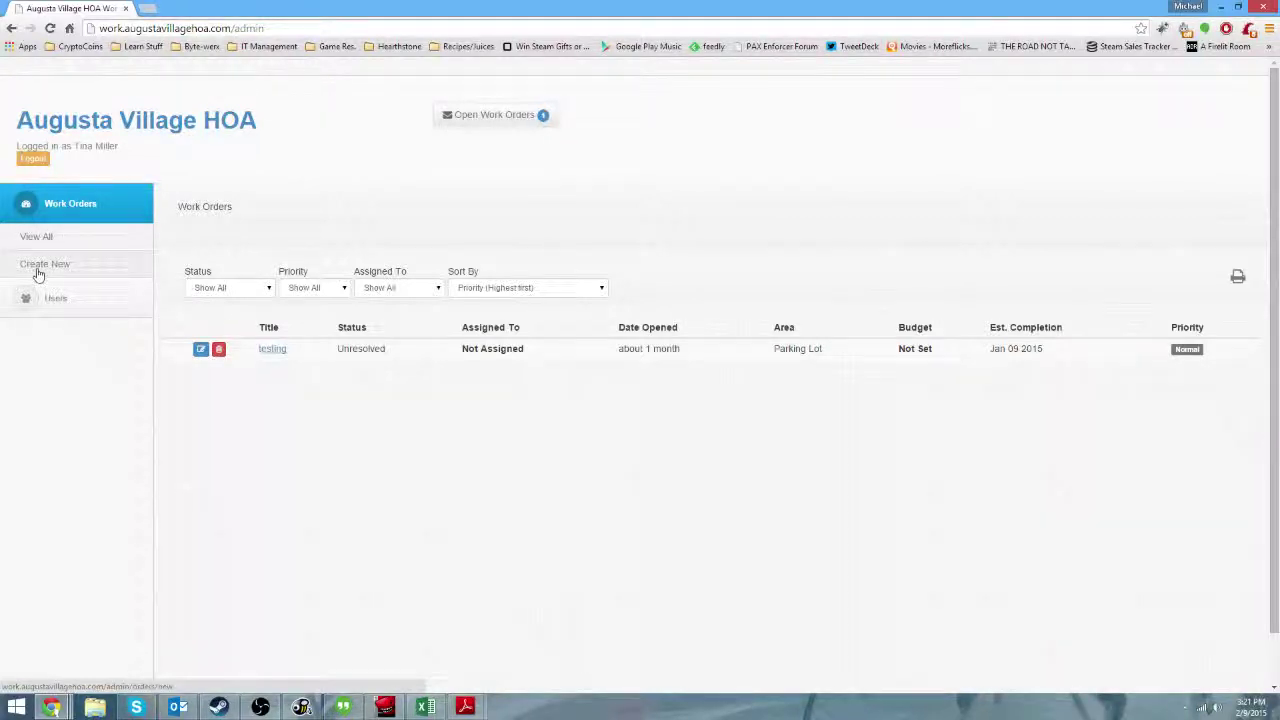
# Start a new work order titled 'Downed Tree Brank'.
pyautogui.click(38, 271)
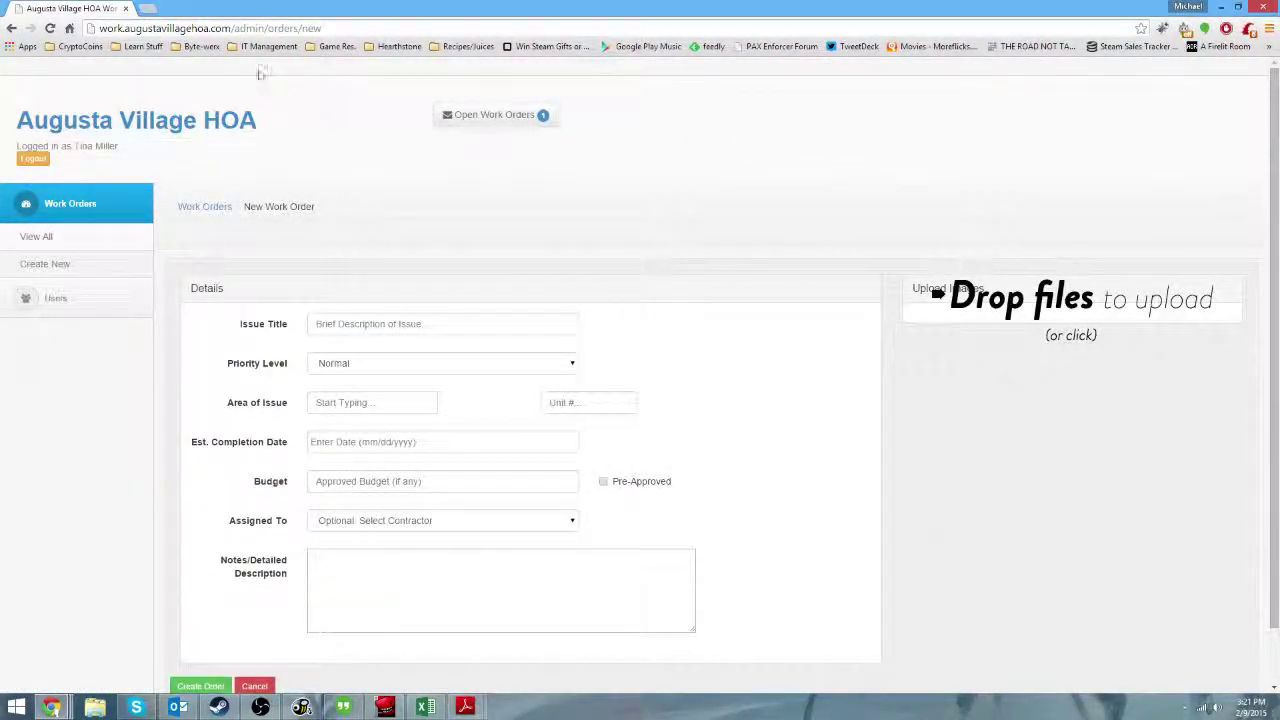
pyautogui.scroll(-1, 334, 278)
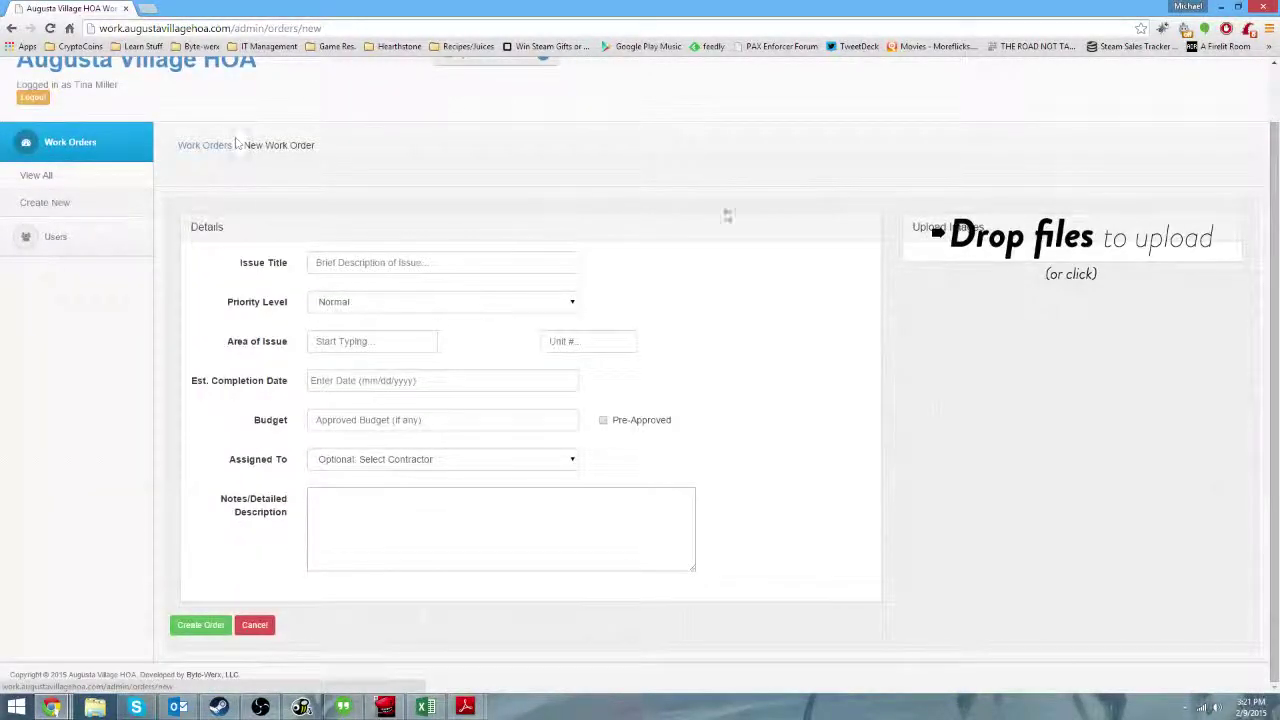
pyautogui.click(466, 264)
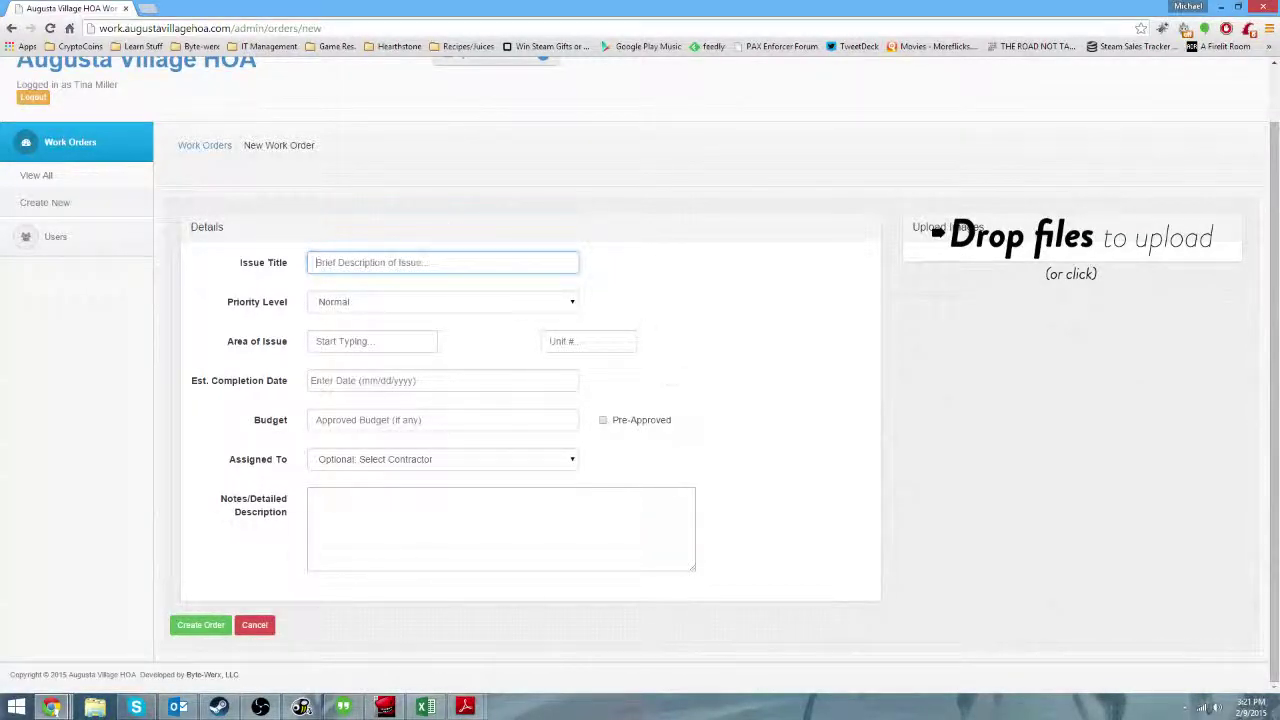
pyautogui.click(72, 705)
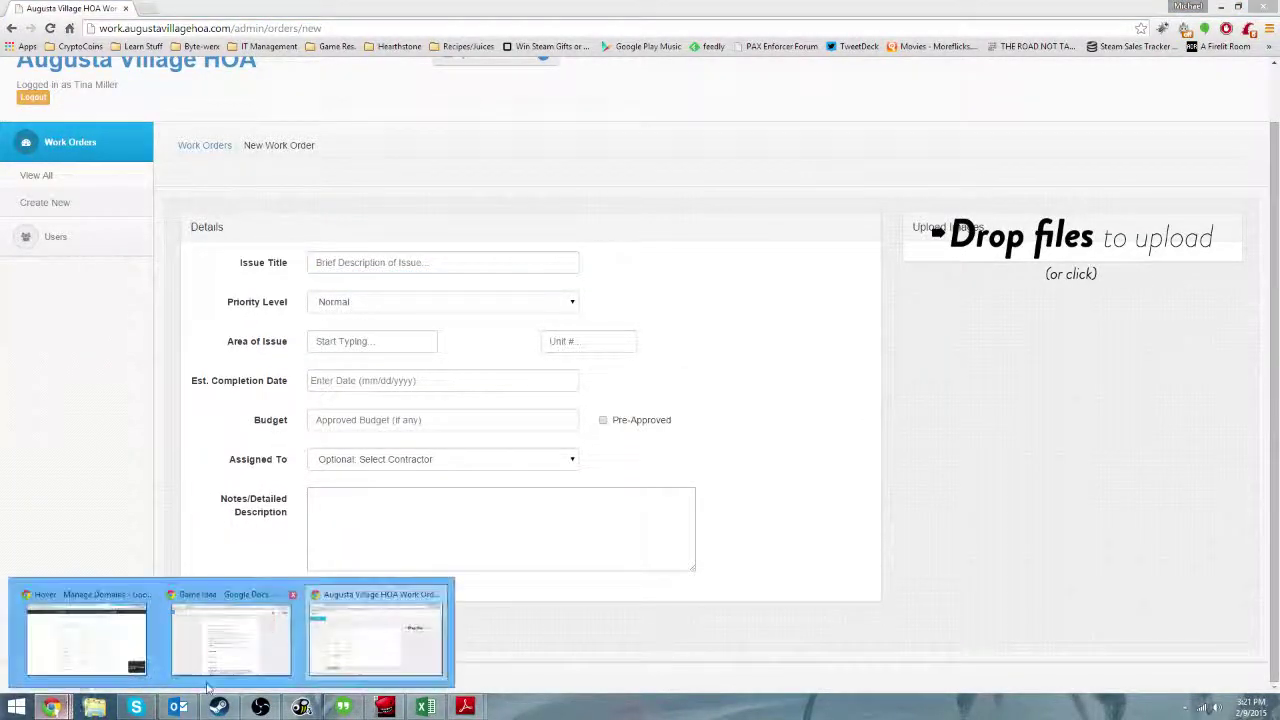
pyautogui.click(376, 636)
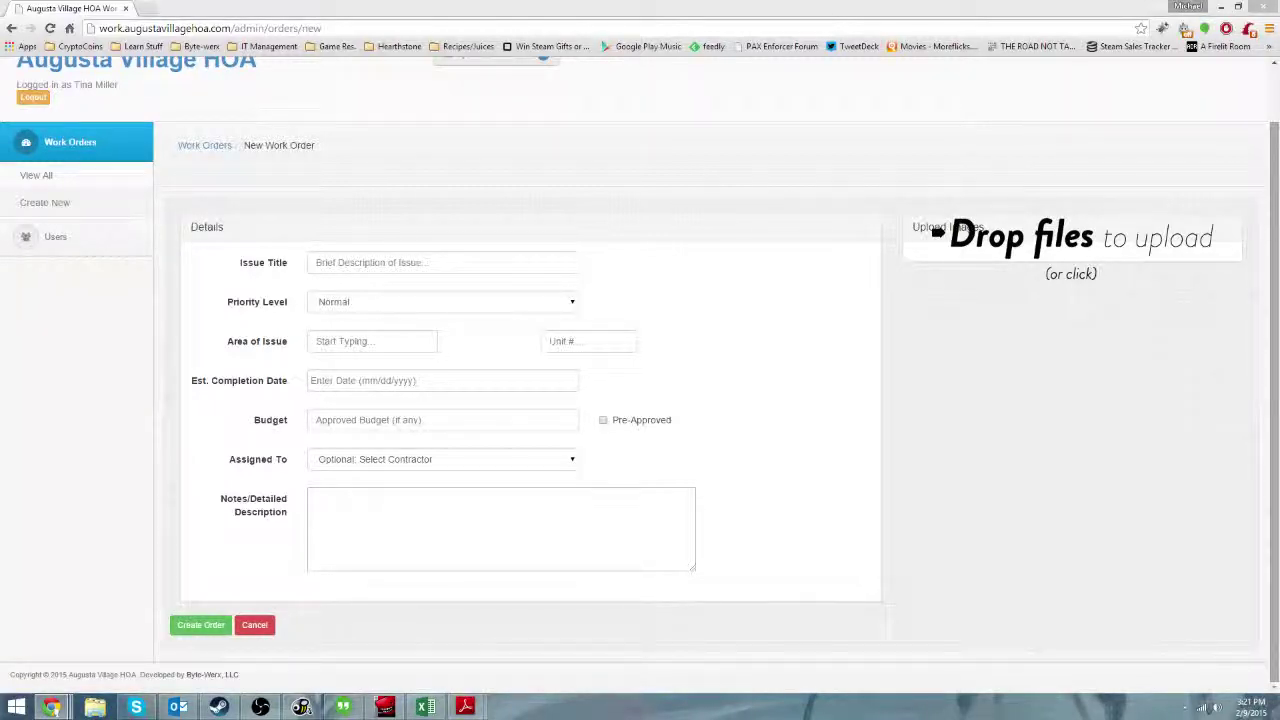
pyautogui.click(437, 263)
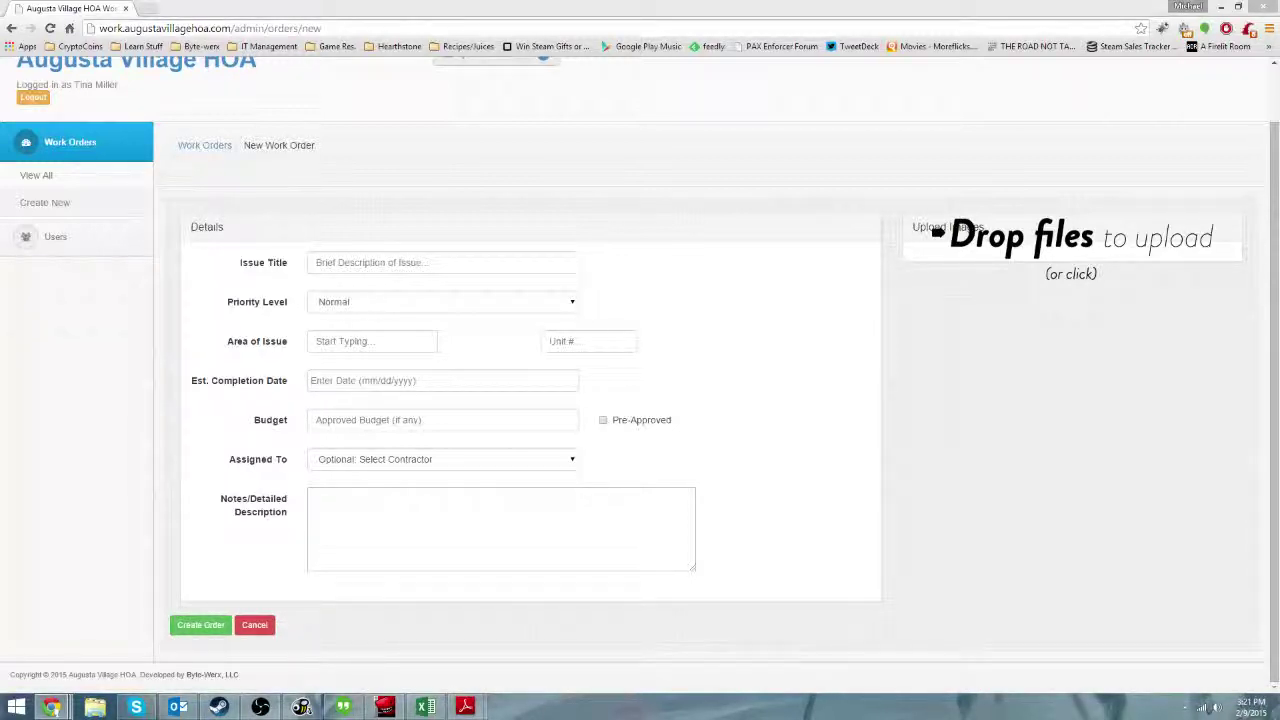
pyautogui.click(494, 259)
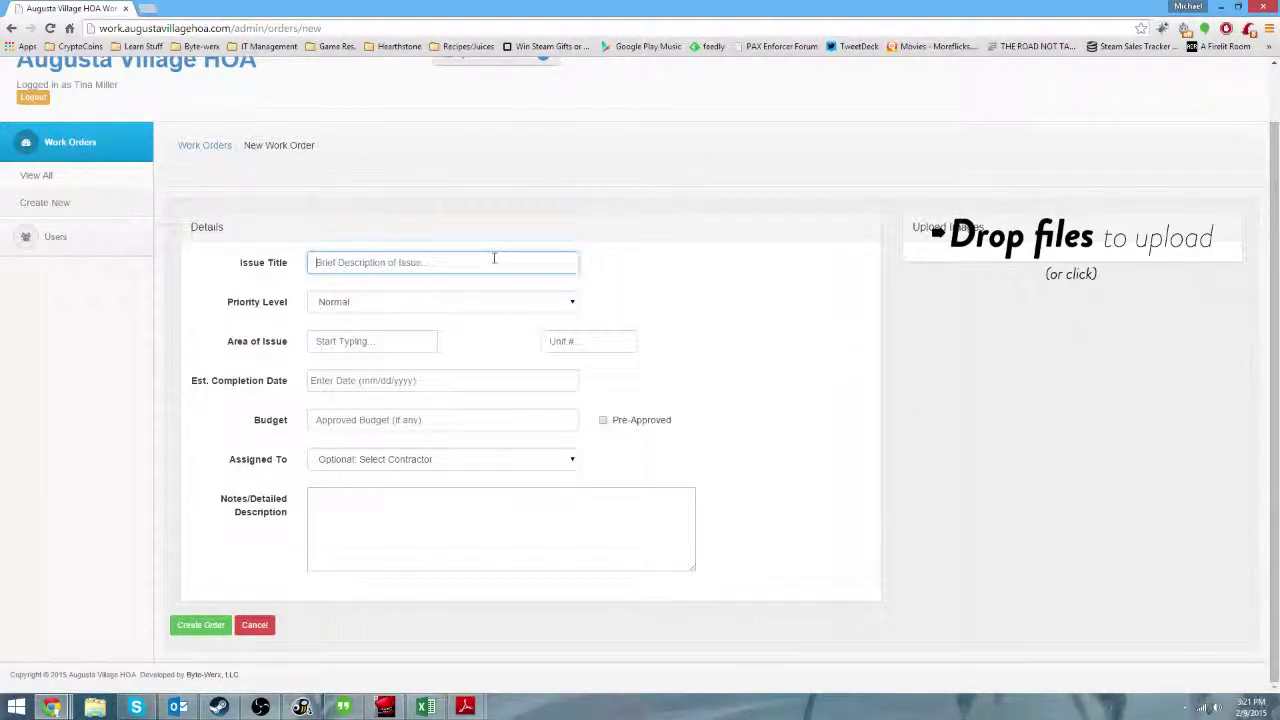
pyautogui.write('Downed Tree Brank')
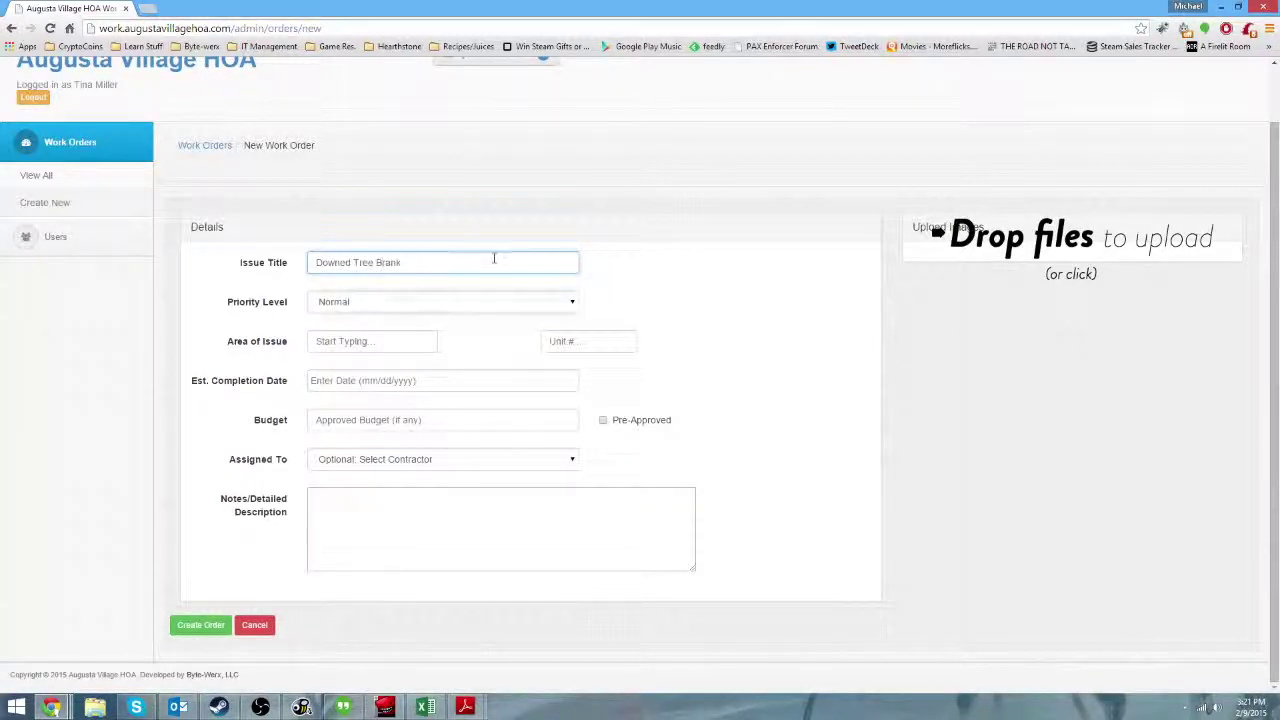
pyautogui.press('Tab')
# Set the order to High Priority with Parking Lot as the area of issue.
pyautogui.click(442, 302)
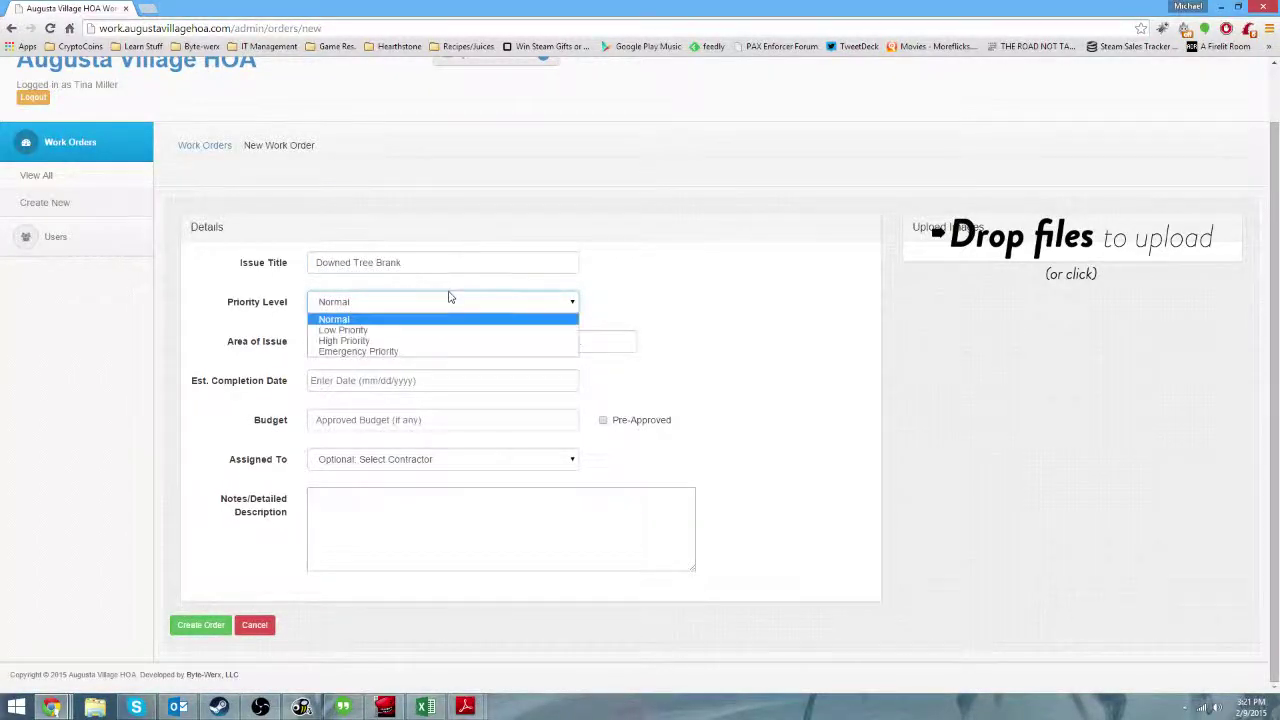
pyautogui.click(358, 341)
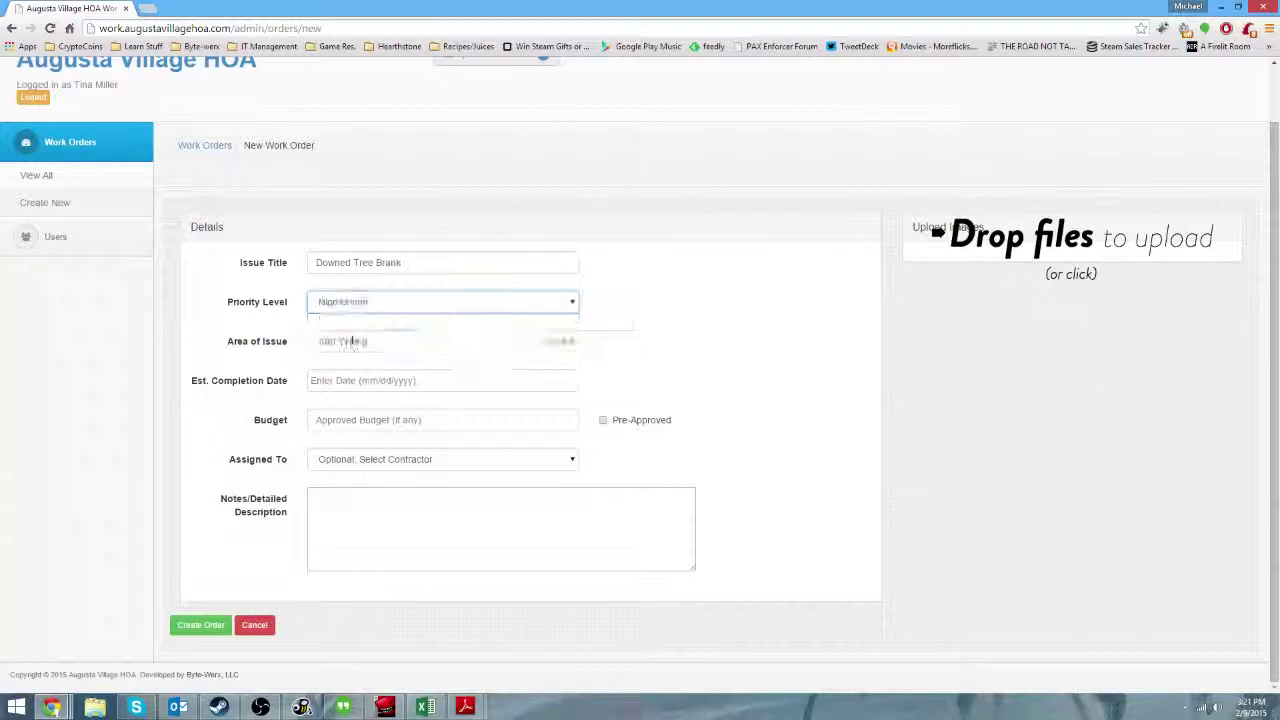
pyautogui.click(378, 341)
pyautogui.write('S')
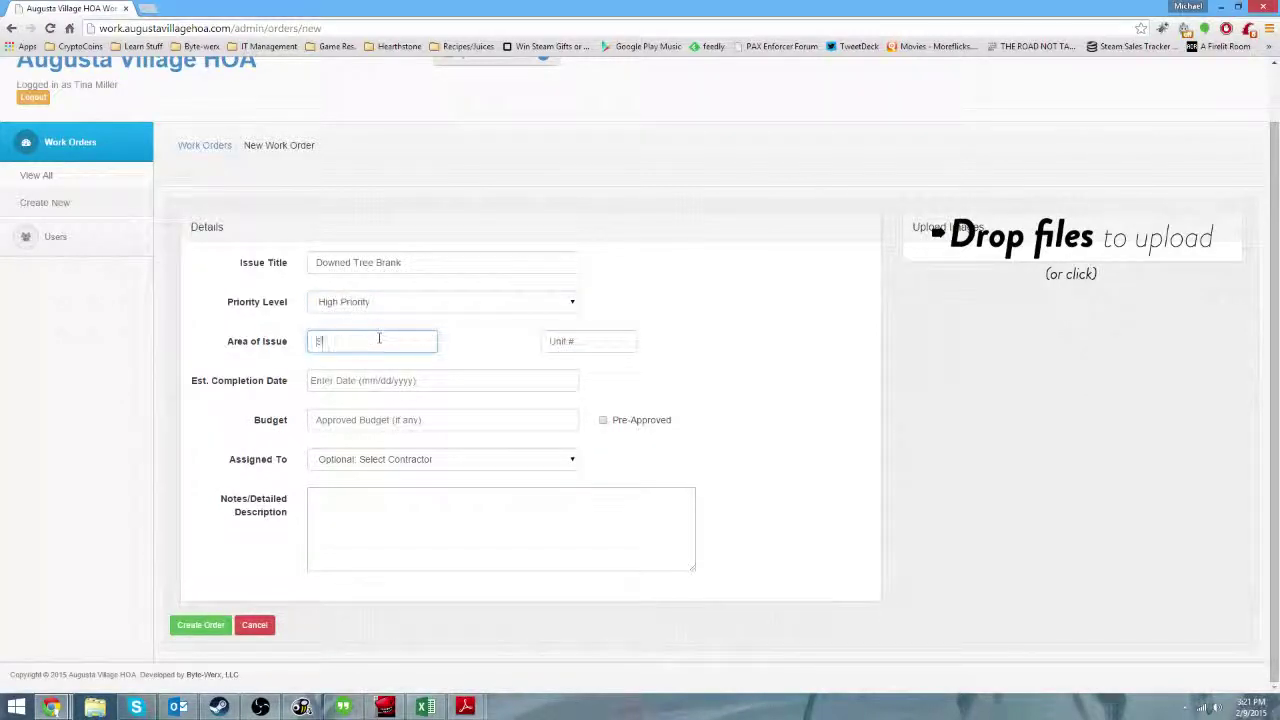
pyautogui.write('arking Lot')
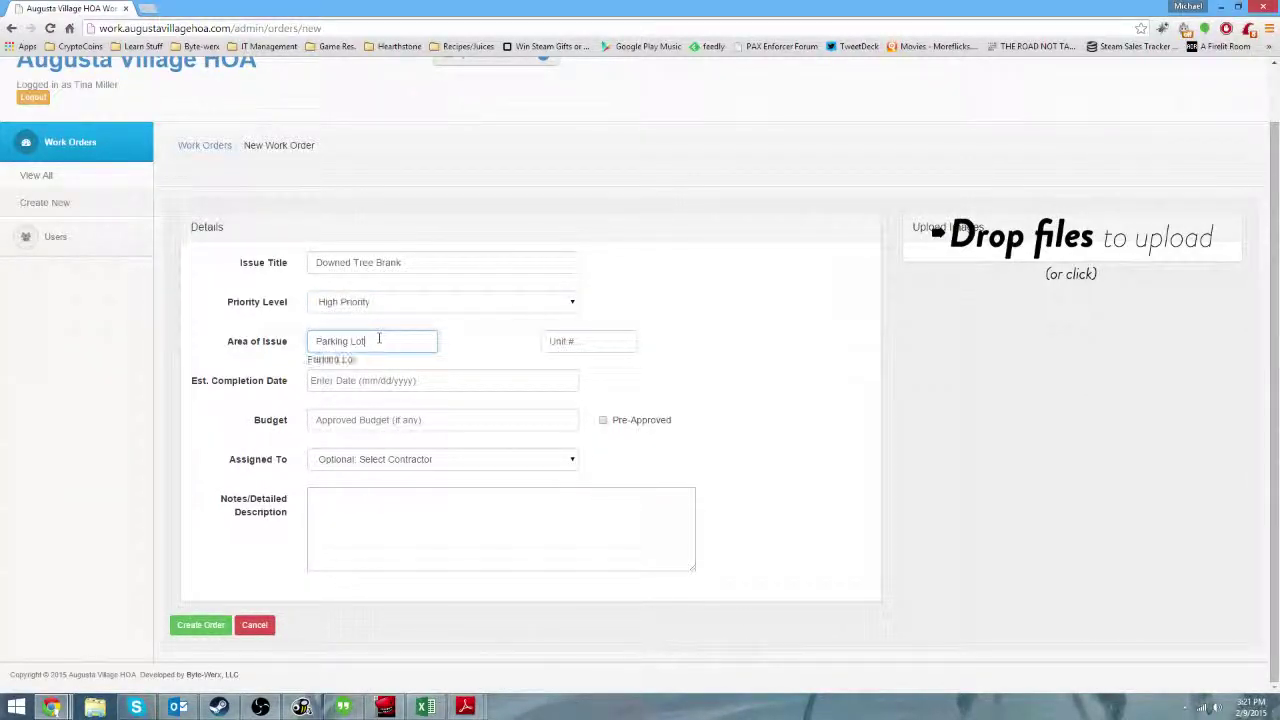
pyautogui.click(616, 343)
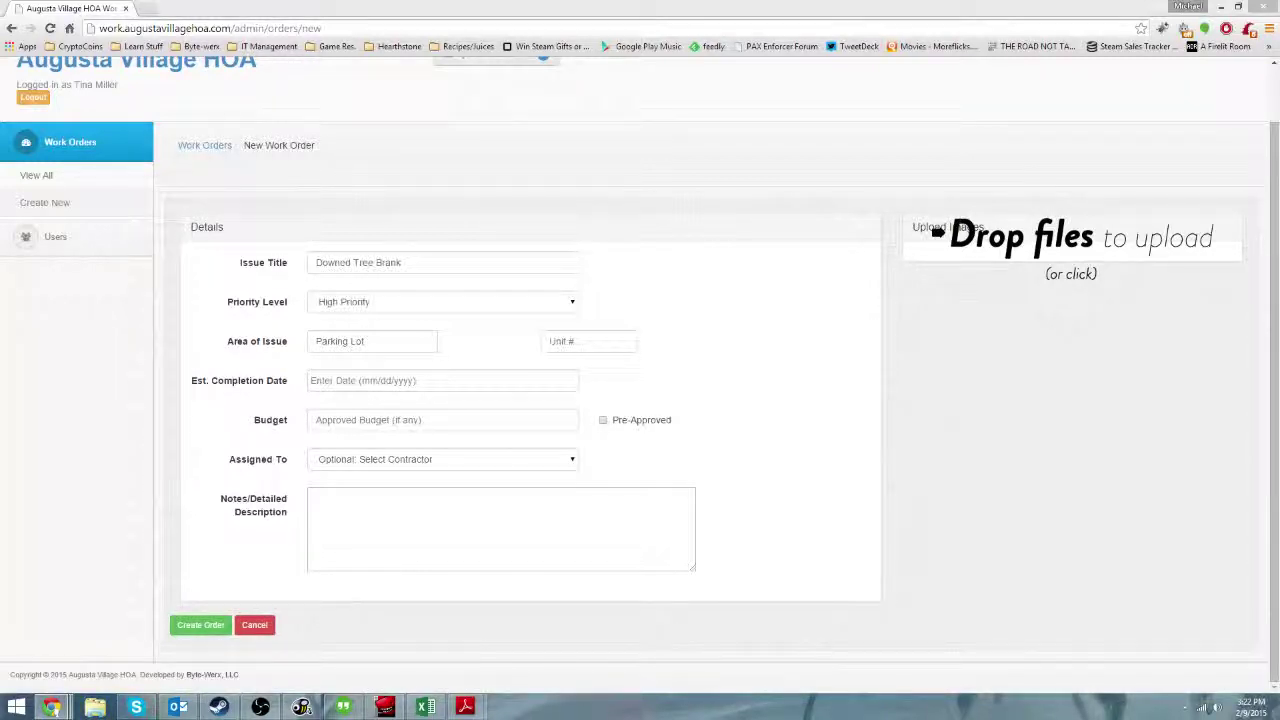
pyautogui.click(457, 380)
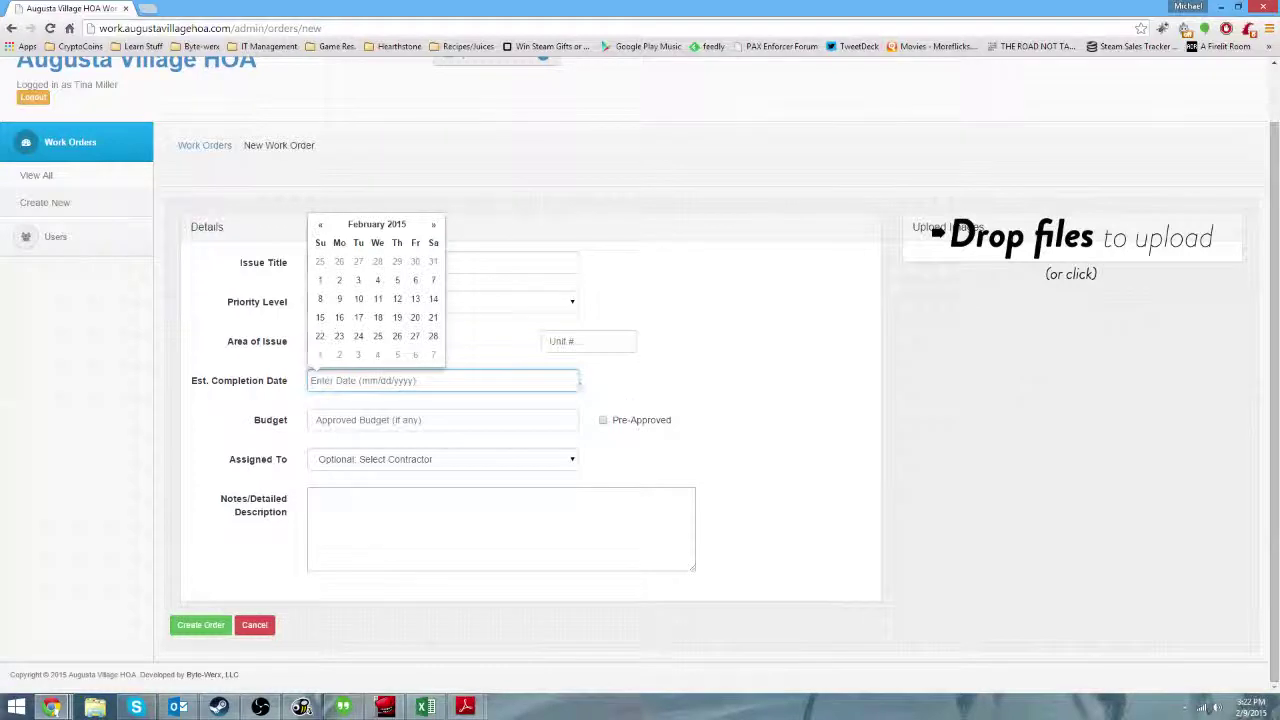
# Set the completion date to February 10, 2015.
pyautogui.click(339, 299)
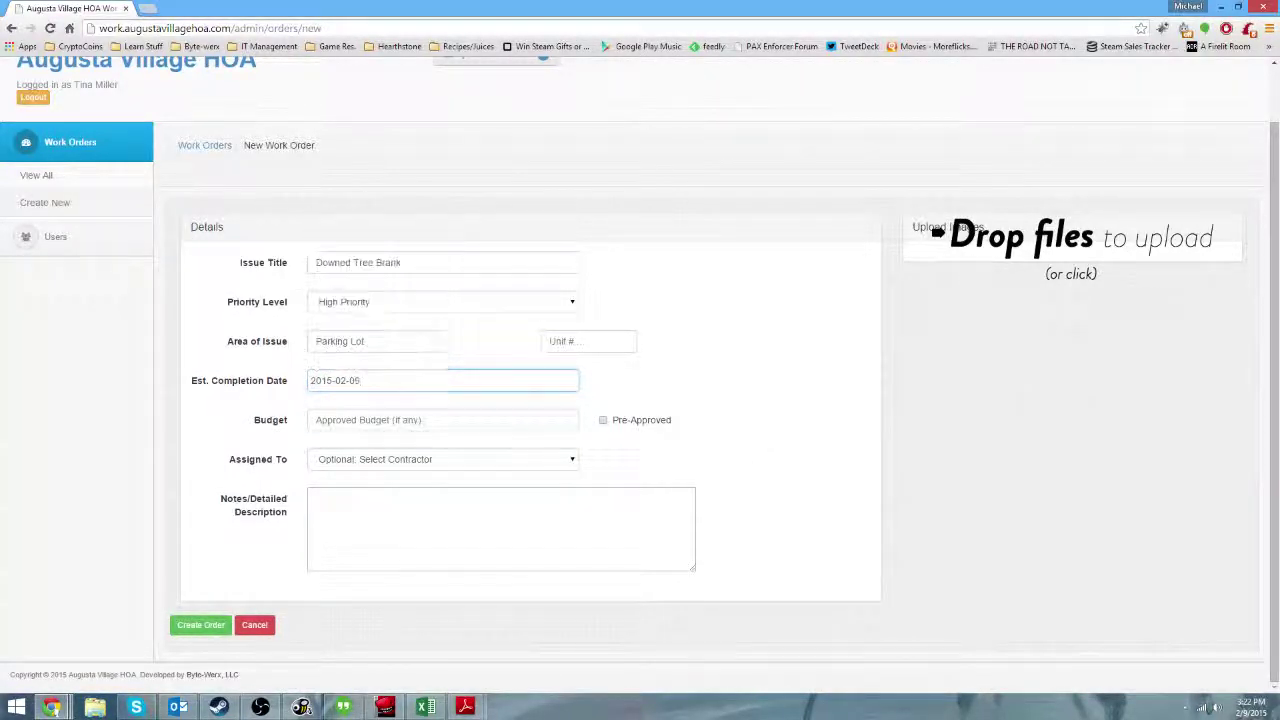
pyautogui.click(445, 420)
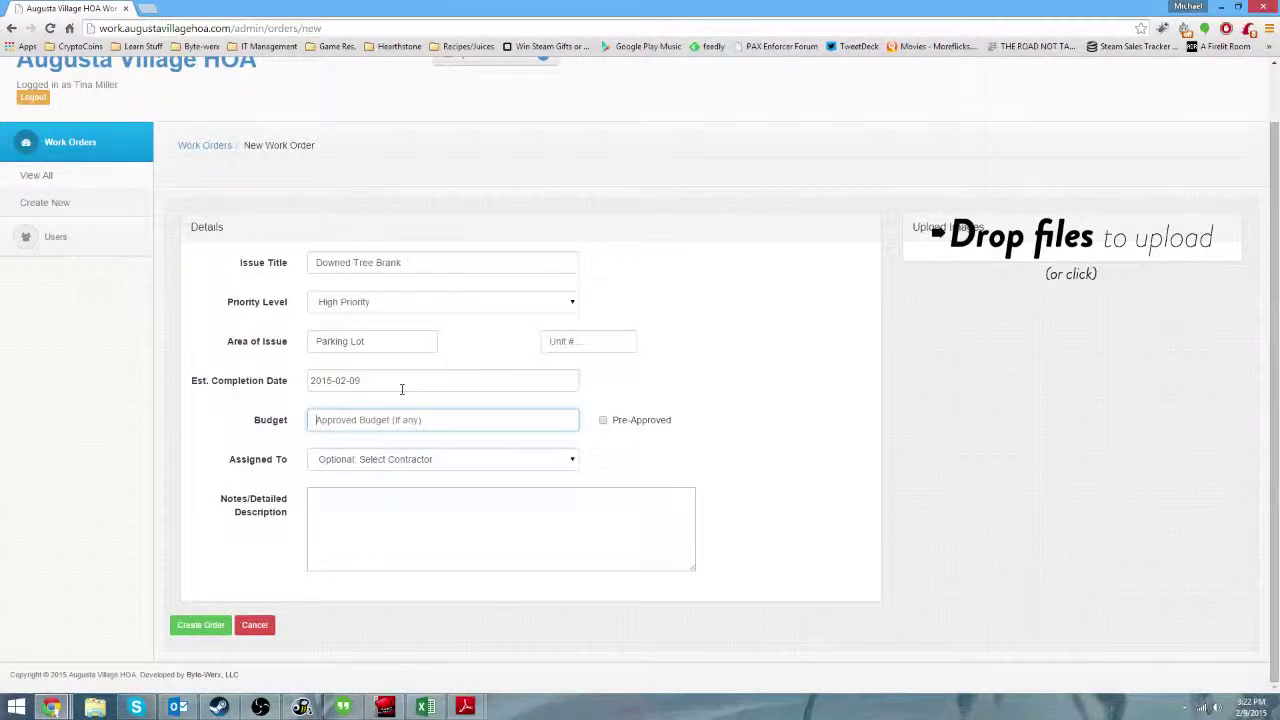
pyautogui.click(401, 389)
pyautogui.click(460, 400)
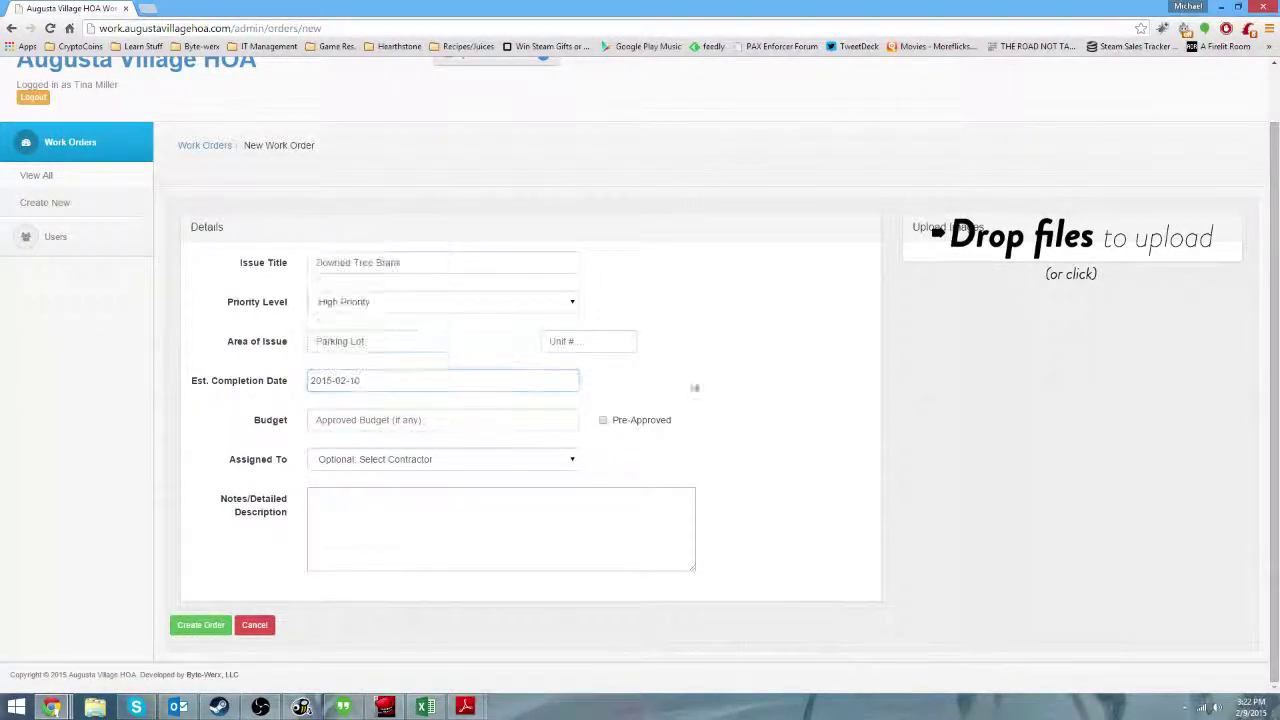
# Enter the budget and mark it Pre-Approved.
pyautogui.click(373, 421)
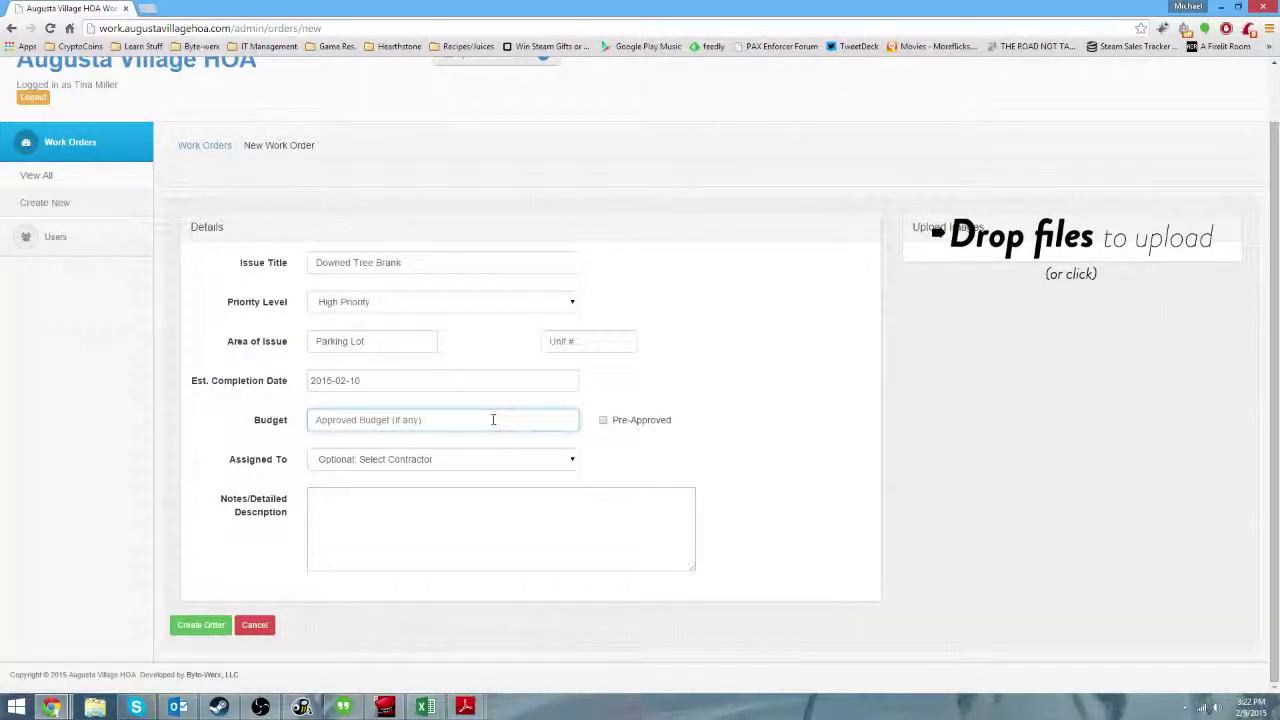
pyautogui.write('0')
pyautogui.moveTo(372, 414); pyautogui.dragTo(186, 423)
pyautogui.click(329, 423)
pyautogui.press('BackSpace')
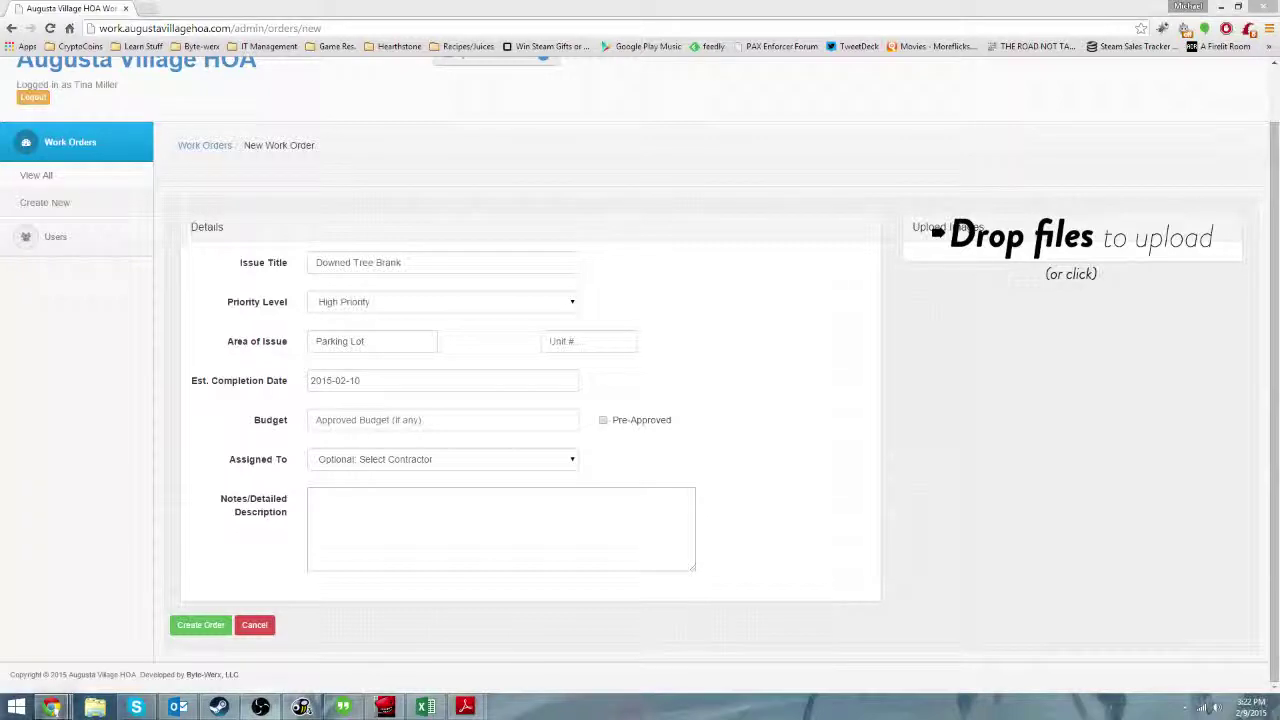
pyautogui.click(518, 418)
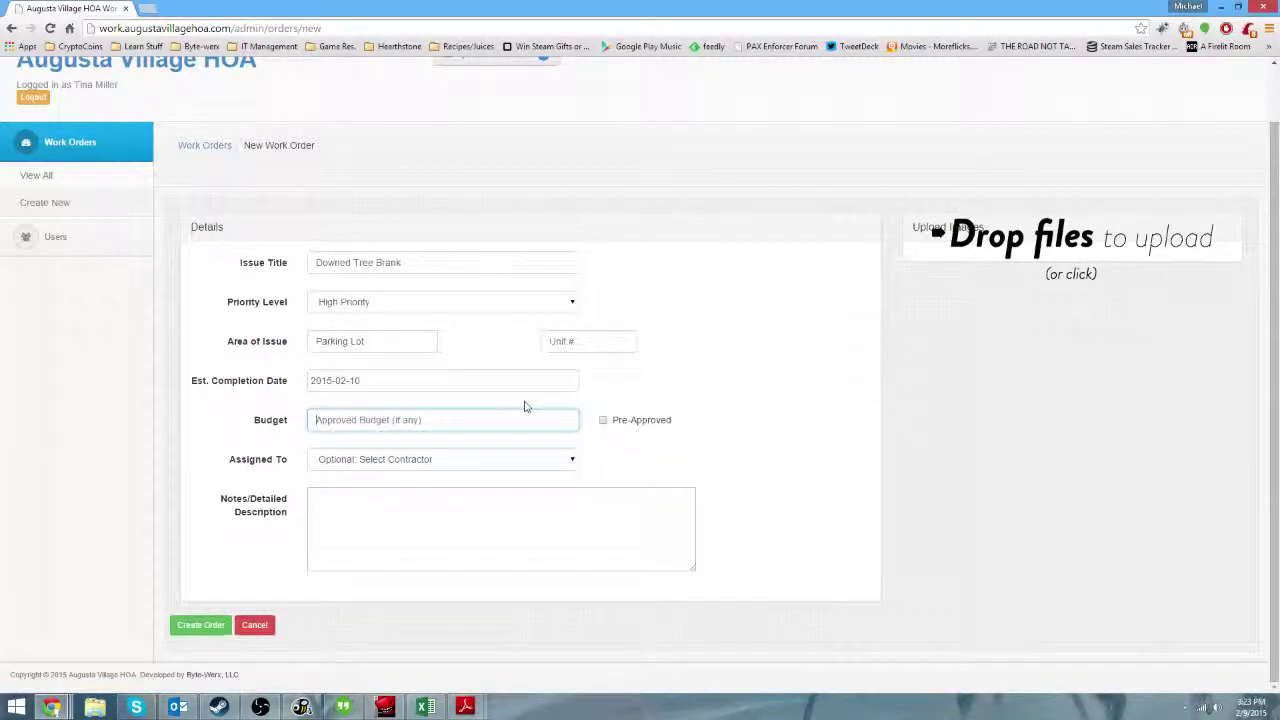
pyautogui.write('4')
pyautogui.click(604, 421)
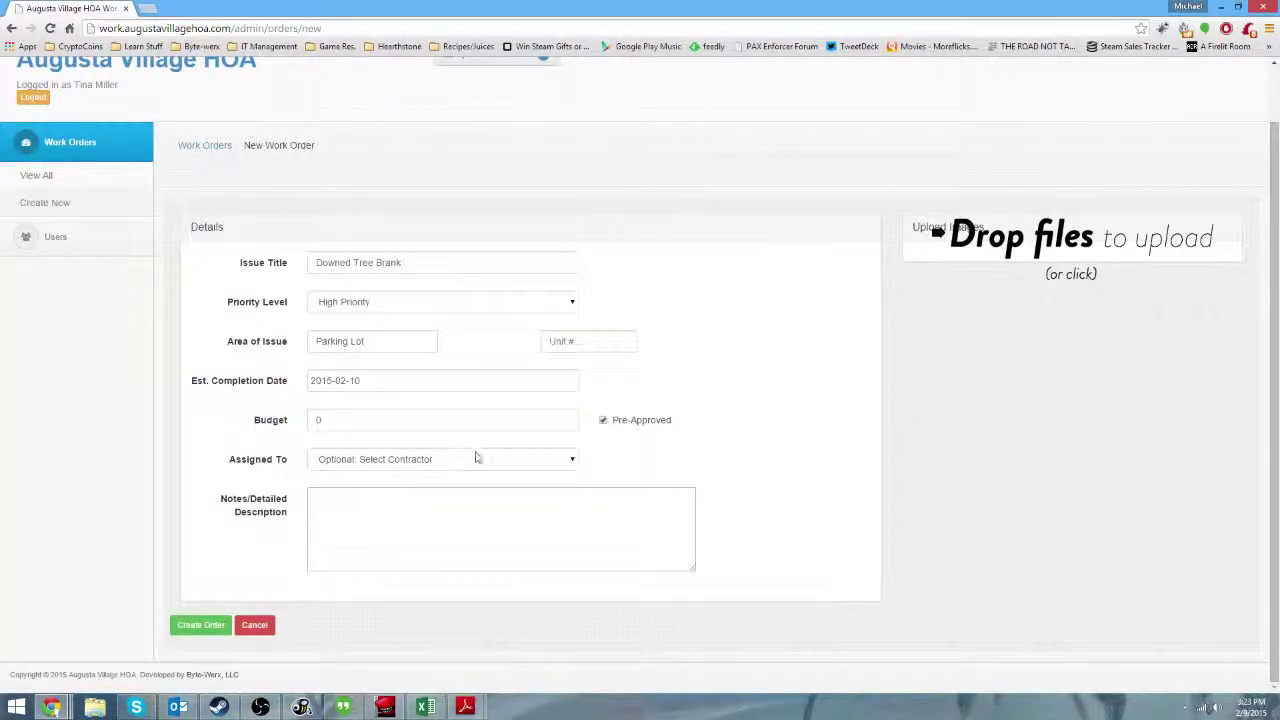
# Assign the work order to Super User.
pyautogui.click(532, 460)
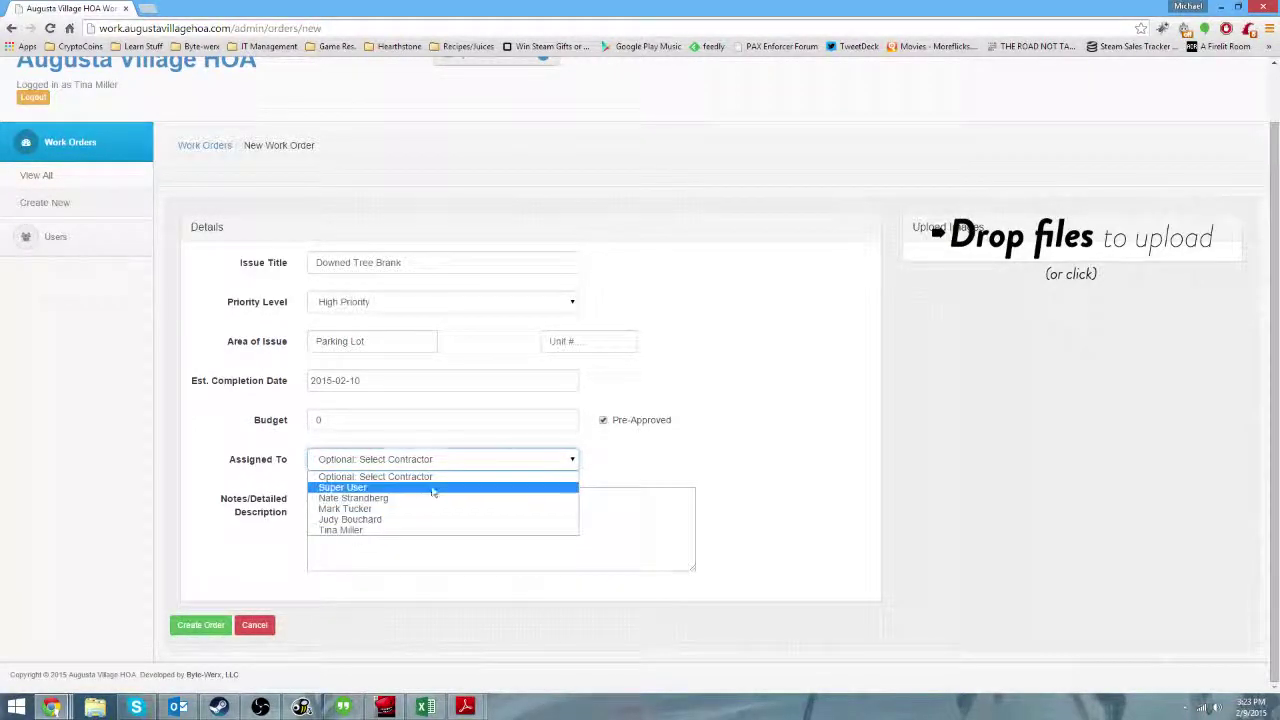
pyautogui.click(428, 488)
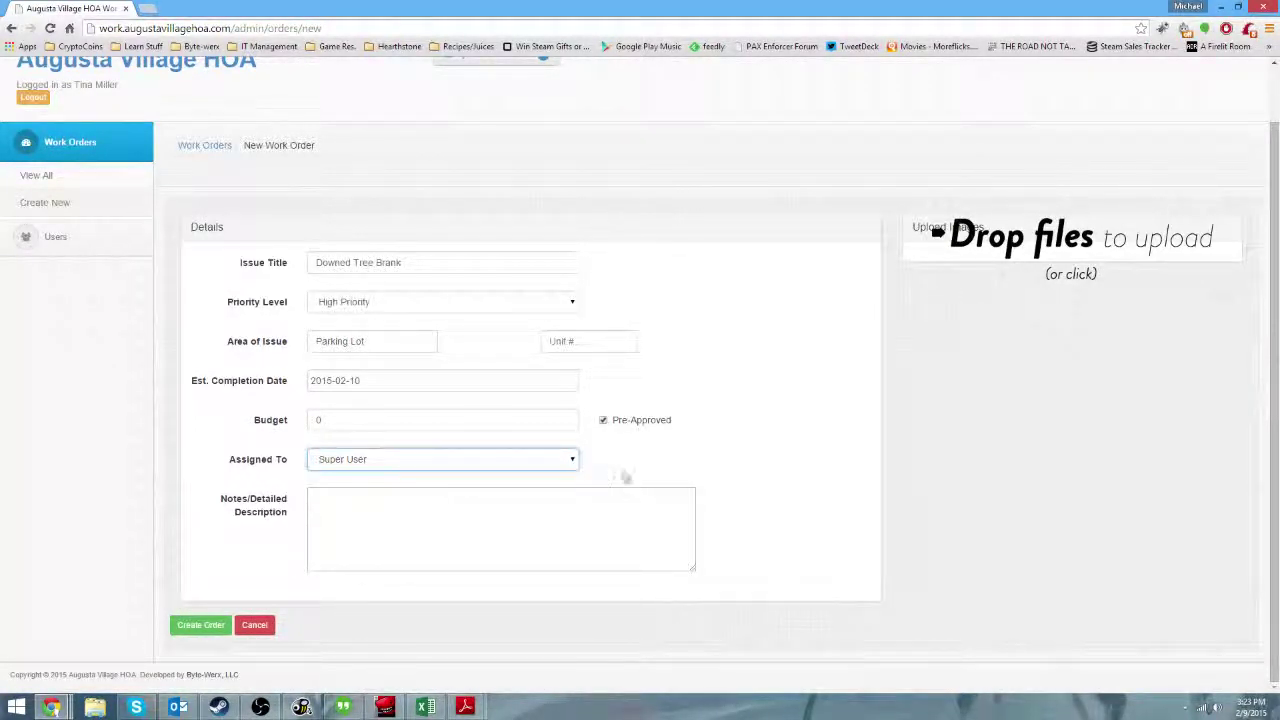
pyautogui.click(766, 462)
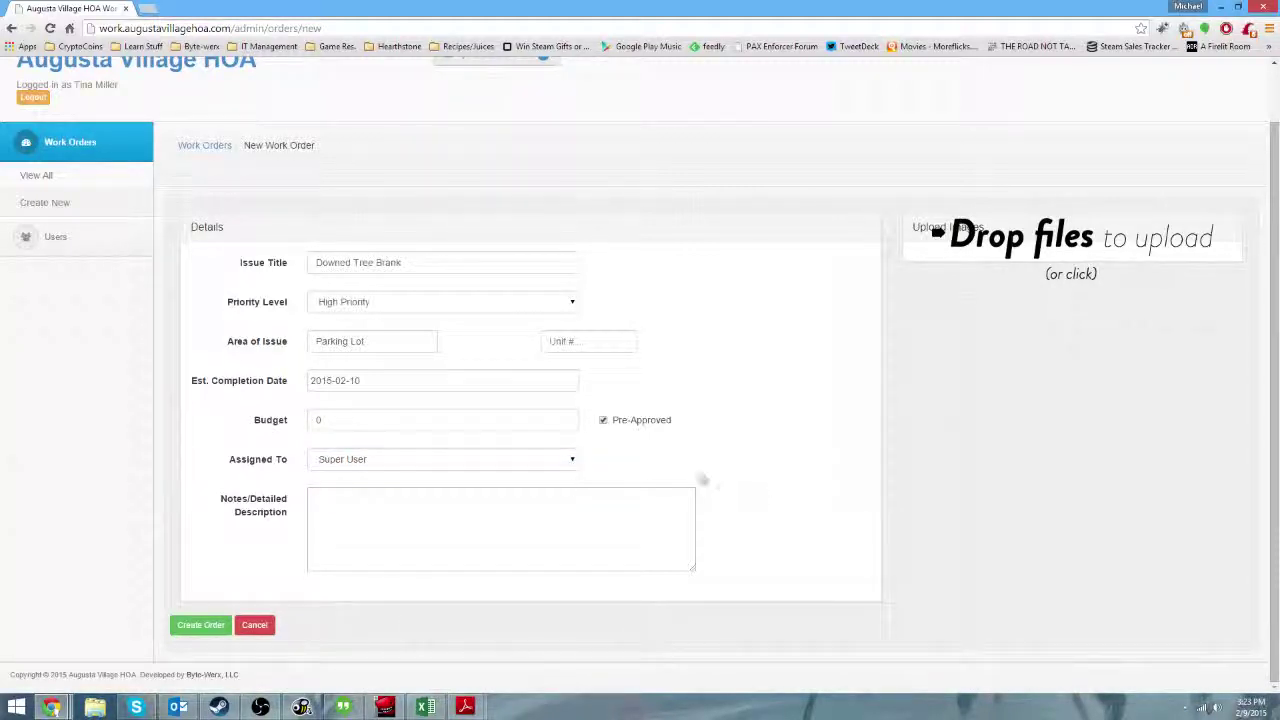
# Describe the branch that fell into the parking last night, requesting removal and a damage report.
pyautogui.click(533, 504)
pyautogui.write('A tree branch fell into t')
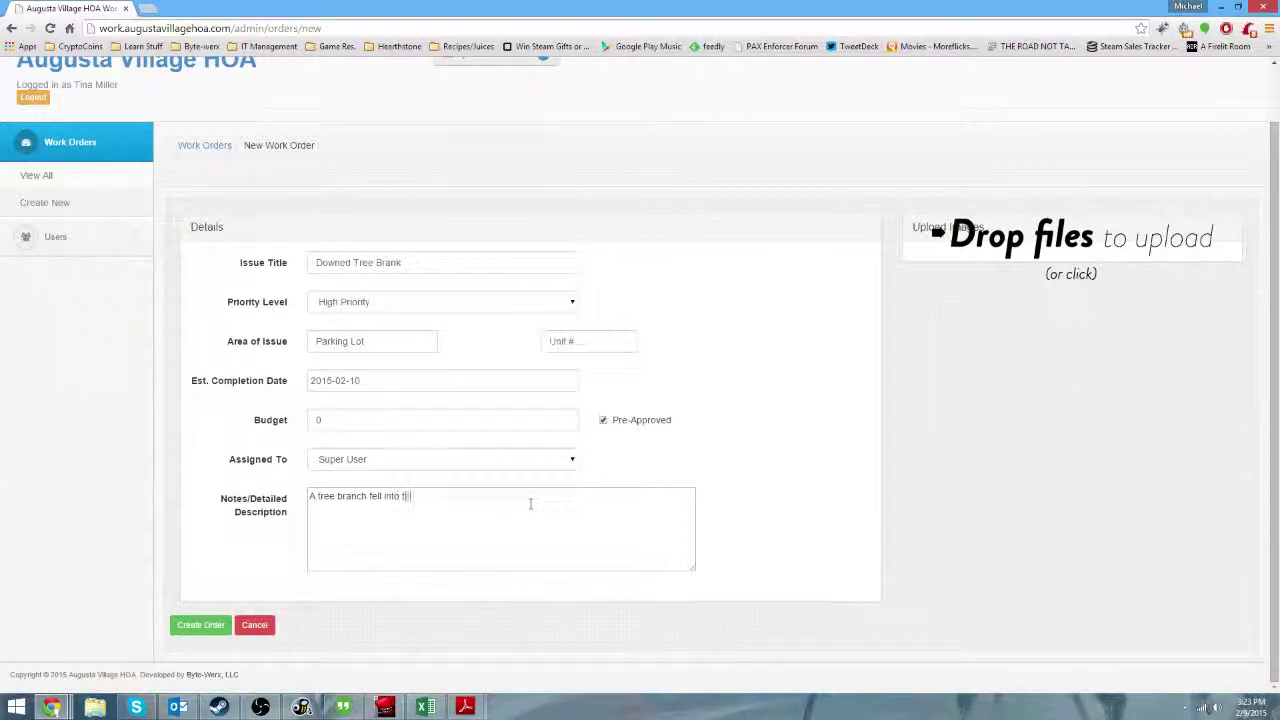
pyautogui.write('he parking last night.  Please remov')
pyautogui.press('BackSpace')
pyautogui.write('ve the branch all')
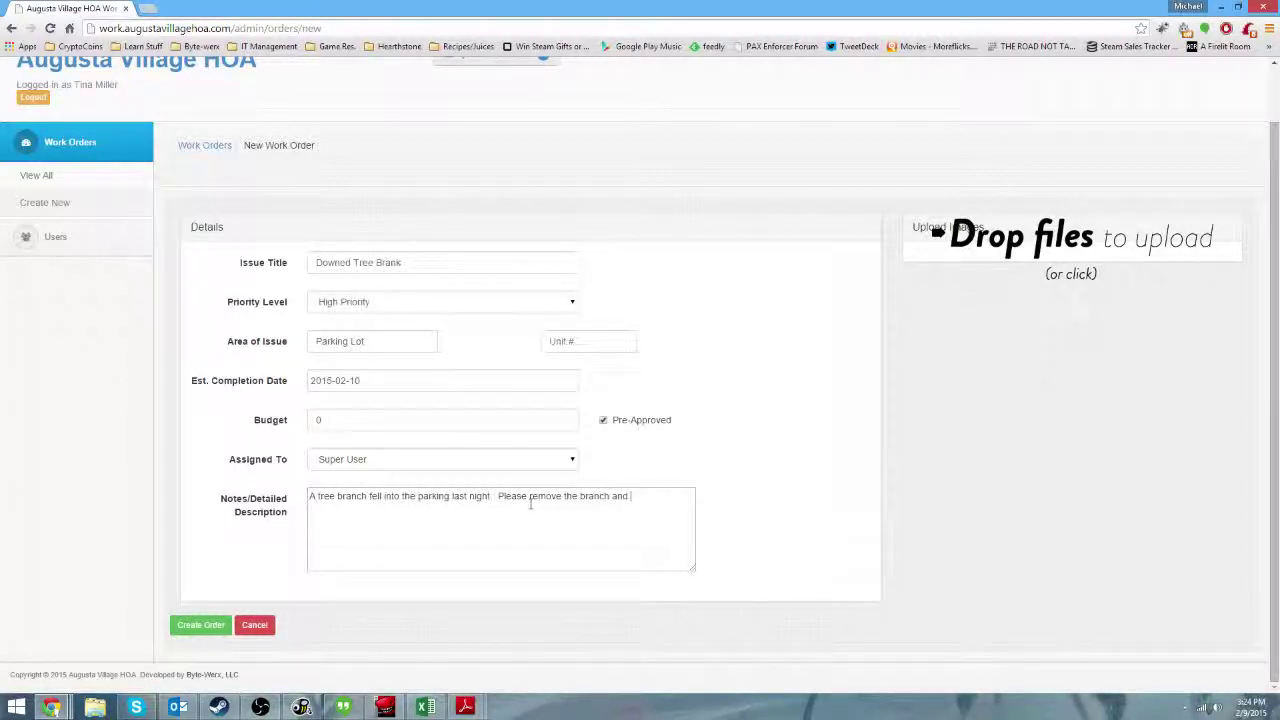
pyautogui.write(' inform us if there w')
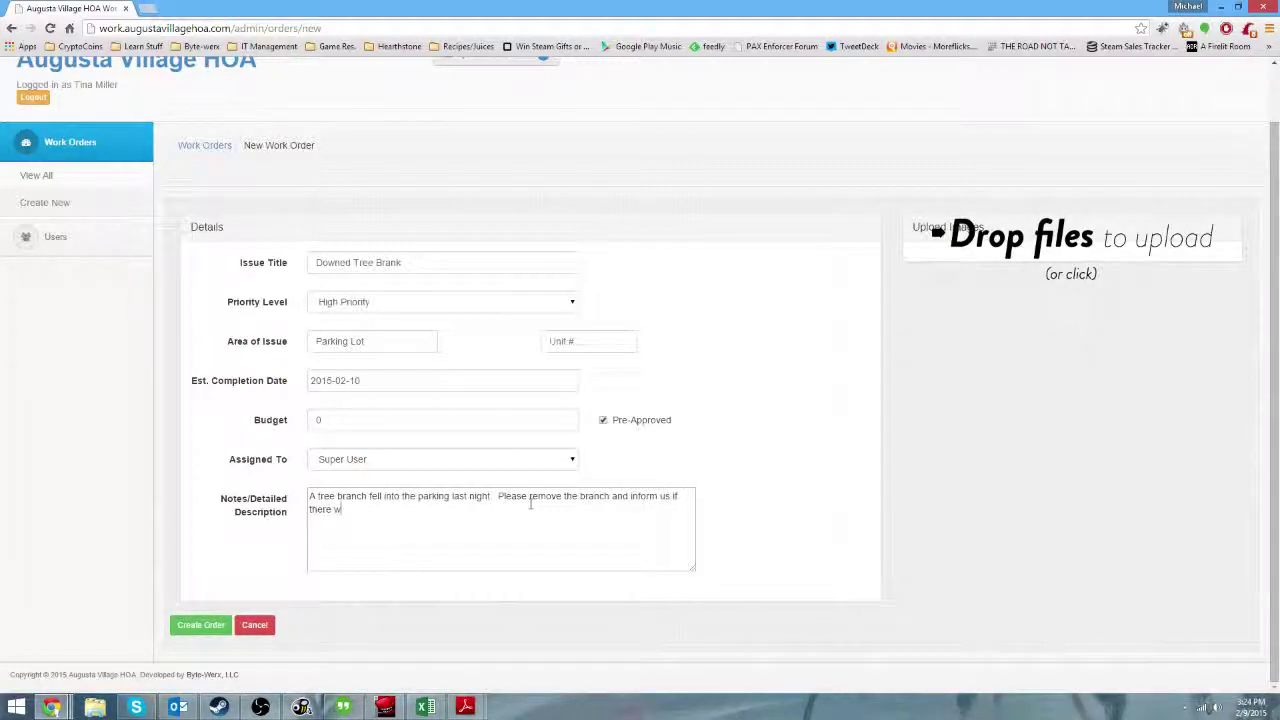
pyautogui.write('as additional damage.')
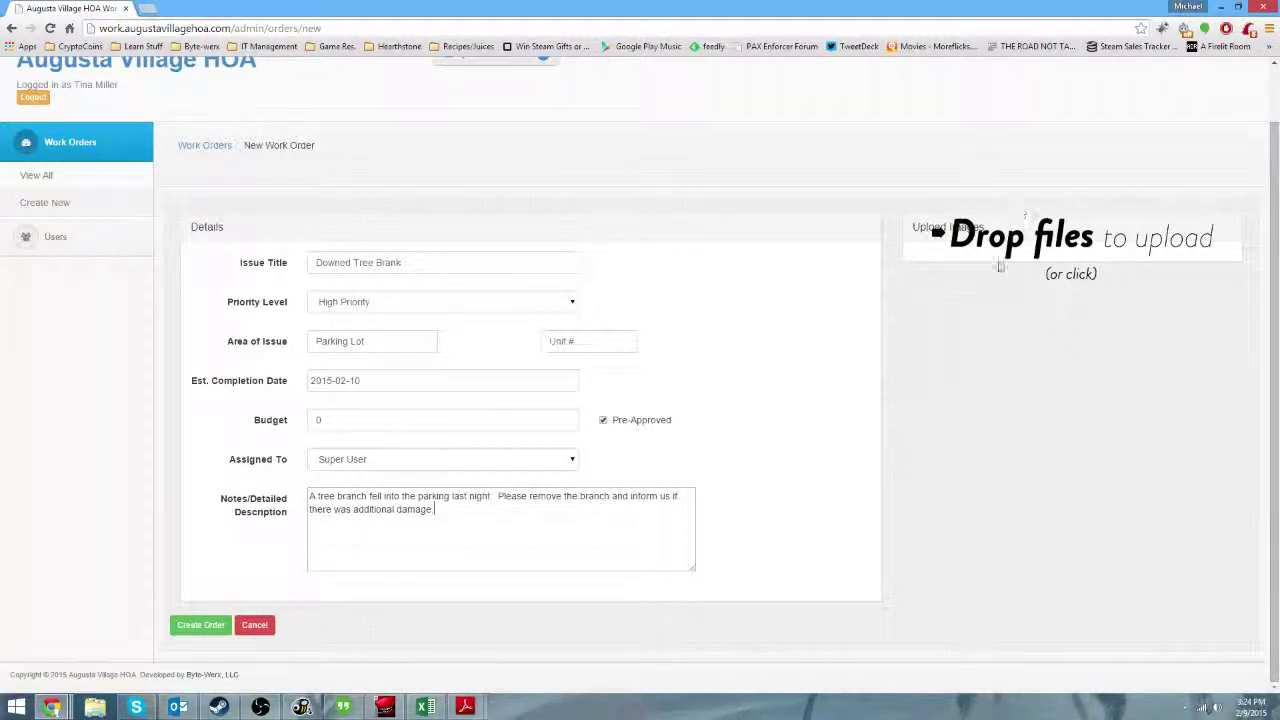
# Attach download.jpg from the Desktop to the work order's images.
pyautogui.click(93, 707)
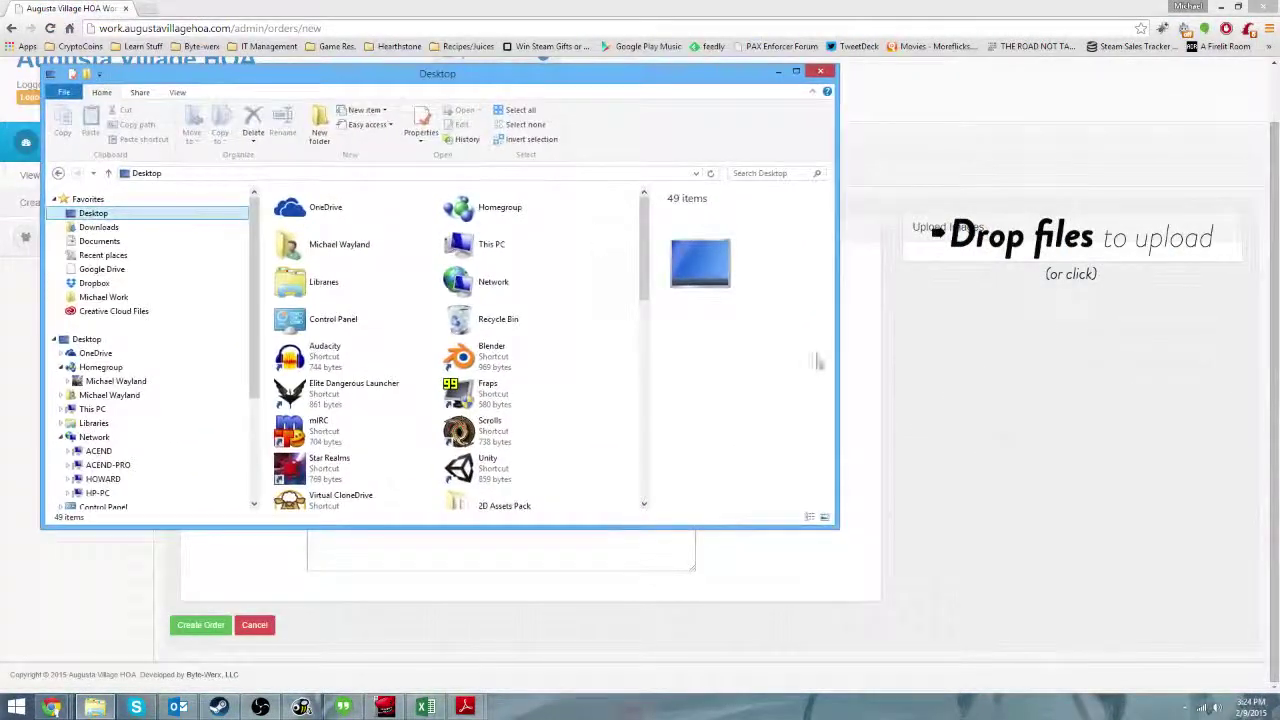
pyautogui.moveTo(838, 357); pyautogui.dragTo(634, 350)
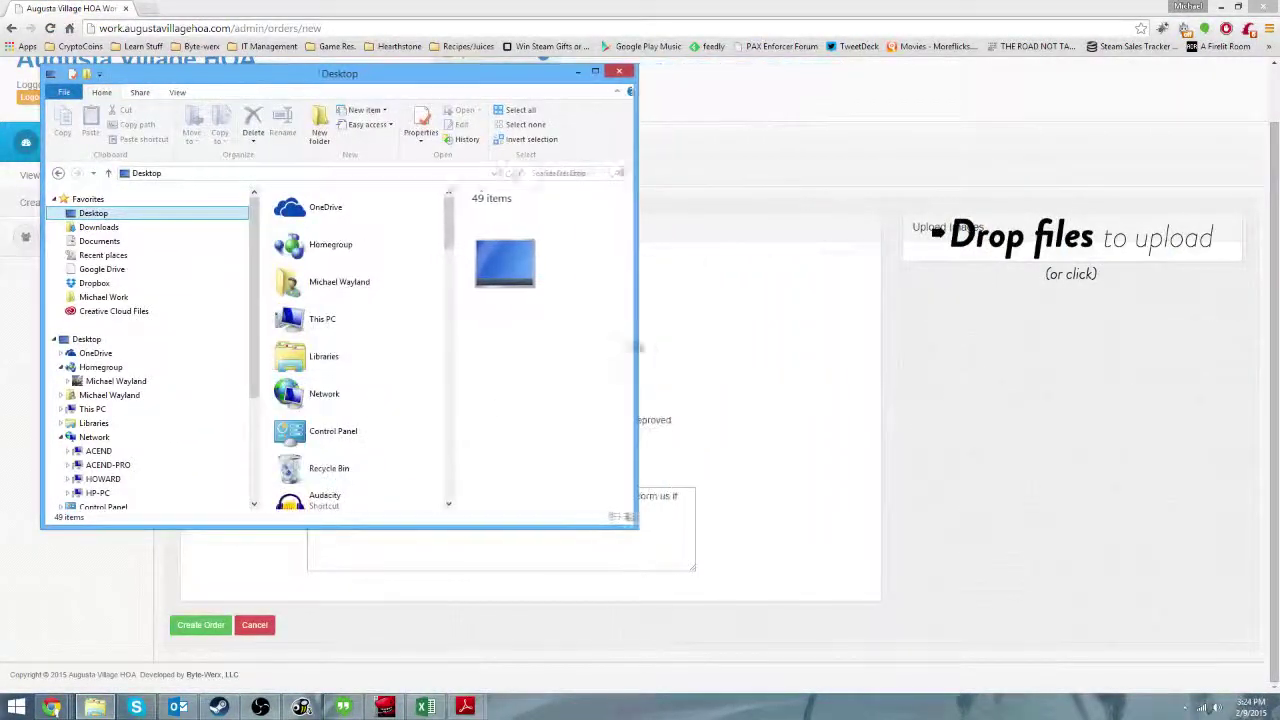
pyautogui.click(342, 283)
pyautogui.scroll(-10, 330, 292)
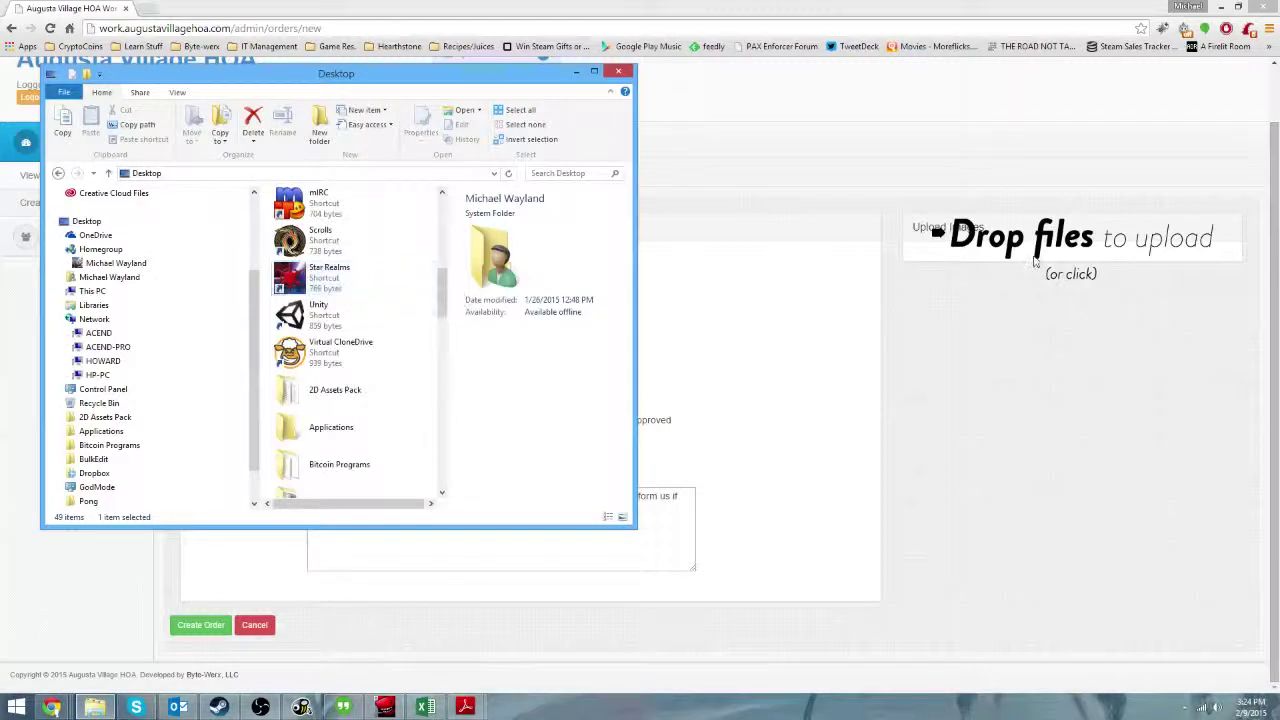
pyautogui.click(1035, 262)
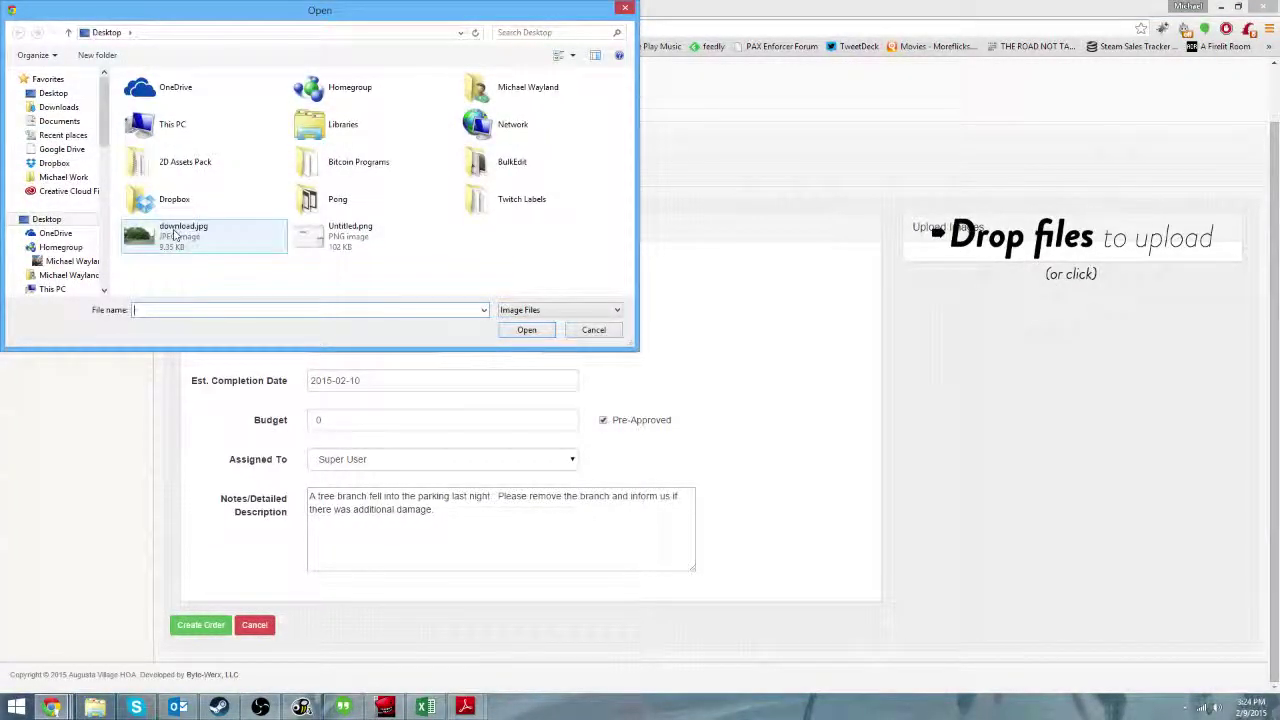
pyautogui.doubleClick(175, 235)
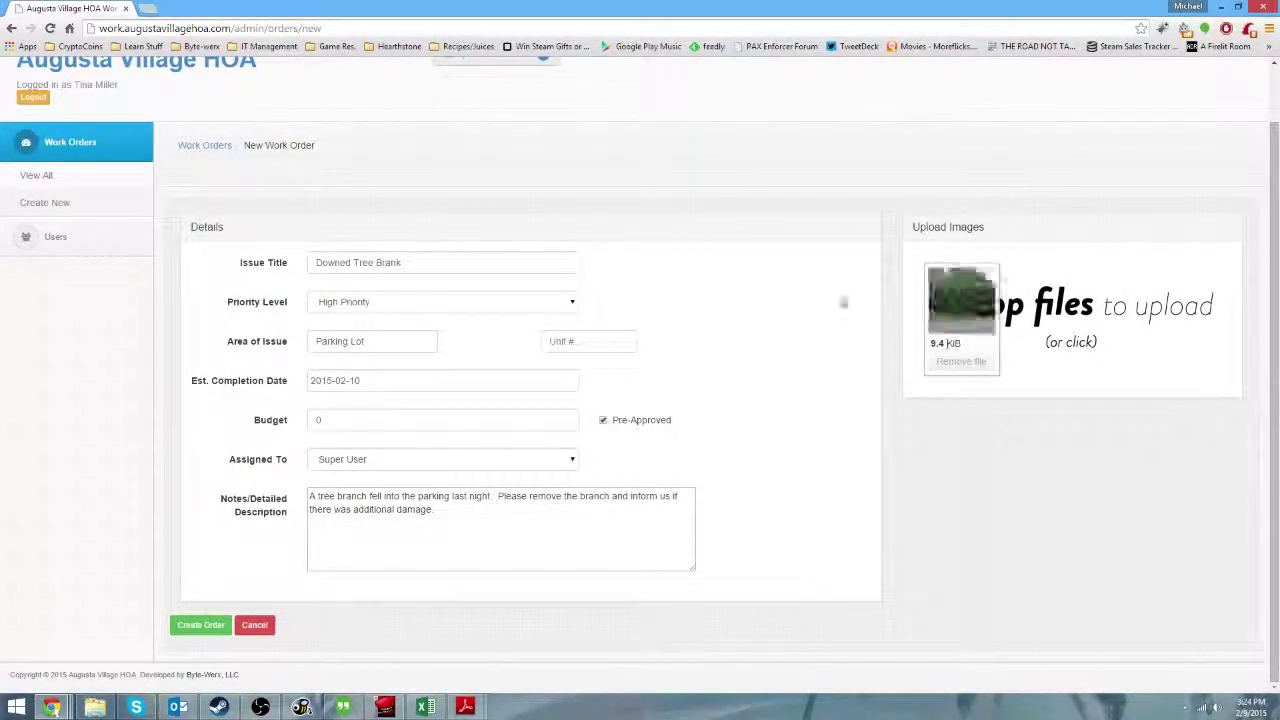
# Create the Downed Tree Brank order and switch to Outlook to see its notification.
pyautogui.click(198, 627)
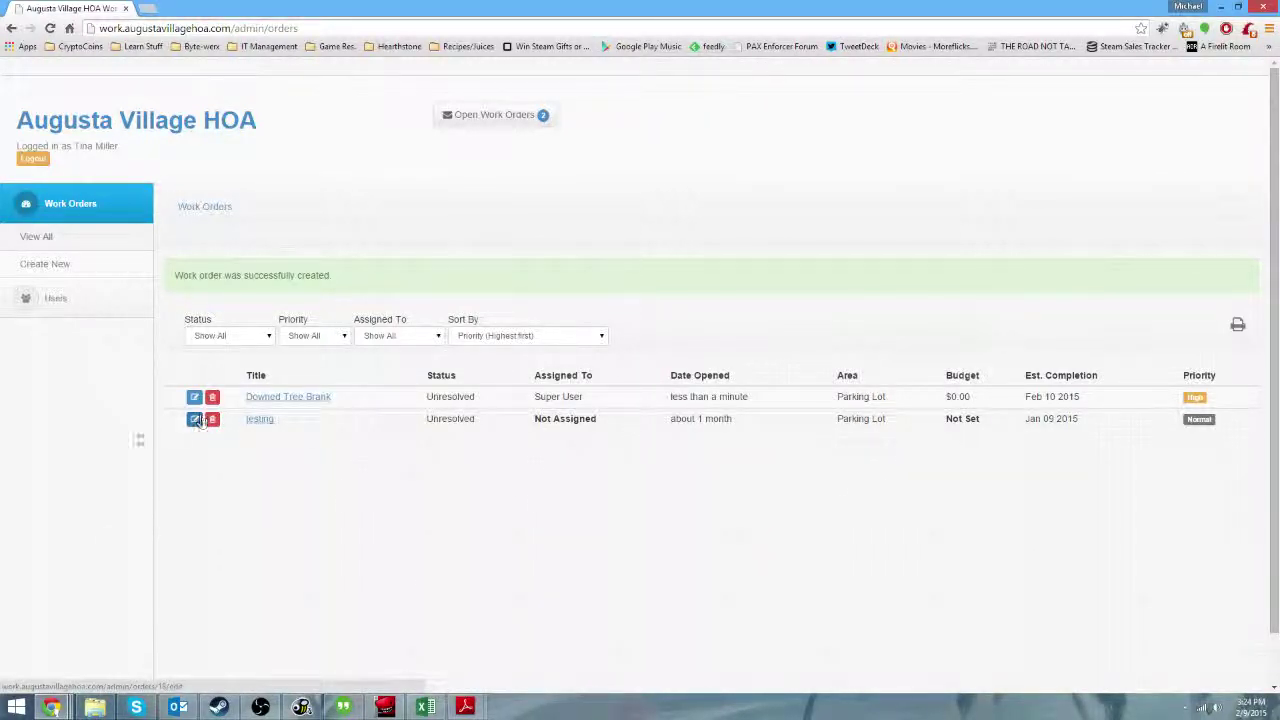
pyautogui.click(195, 707)
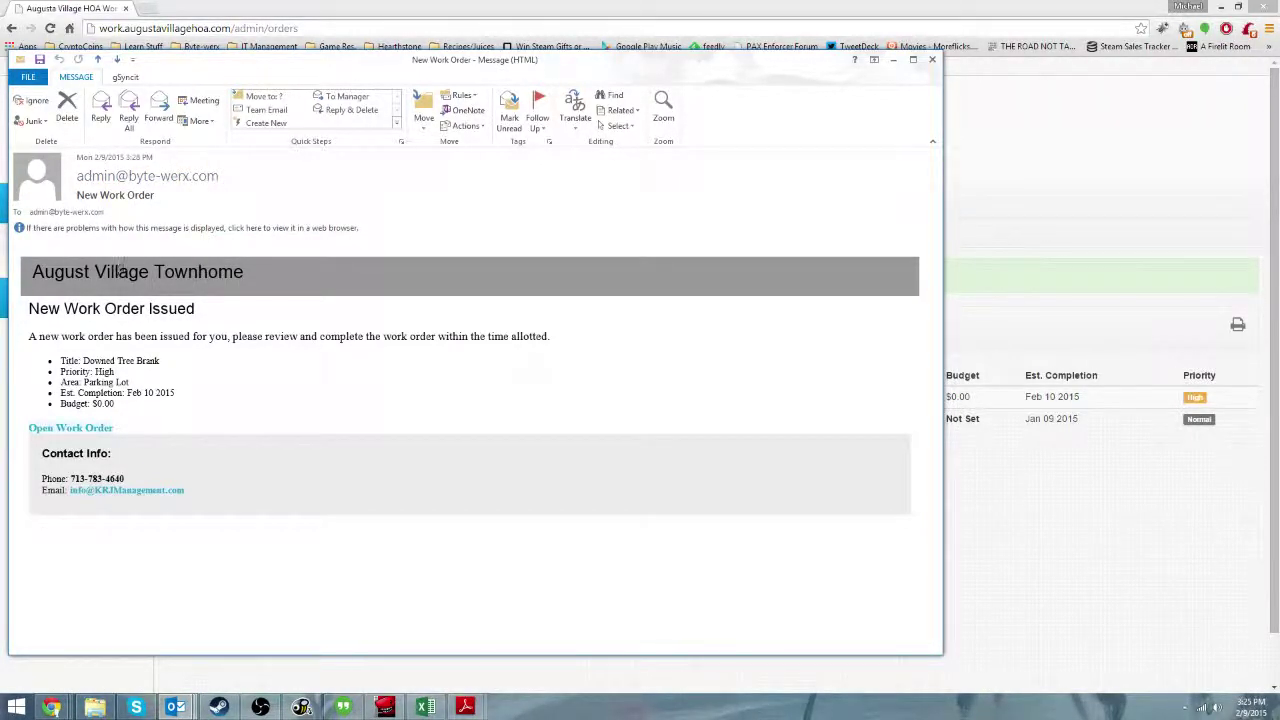
# Point out the order details, title and contact block, then follow the Open Work Order link.
pyautogui.moveTo(122, 270); pyautogui.dragTo(195, 378)
pyautogui.click(98, 355)
pyautogui.moveTo(60, 360); pyautogui.dragTo(176, 392)
pyautogui.click(160, 392)
pyautogui.moveTo(38, 445); pyautogui.dragTo(193, 512)
pyautogui.click(117, 394)
pyautogui.click(50, 427)
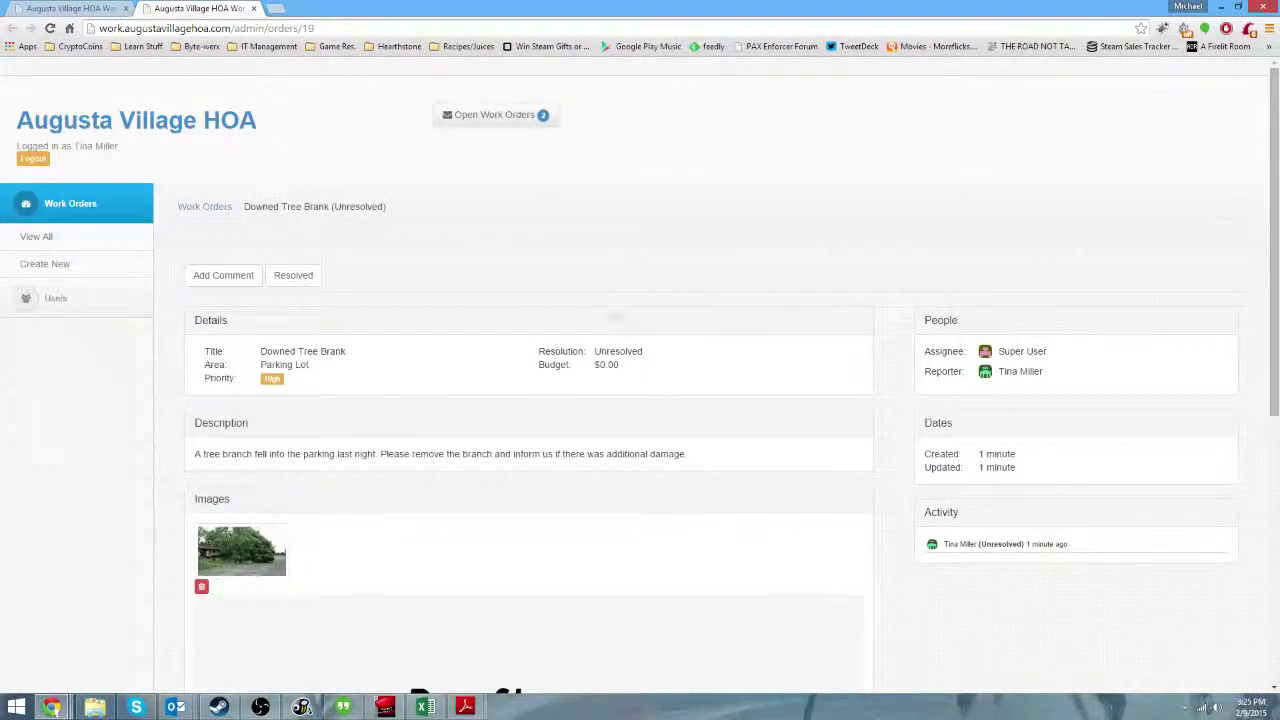
# Enlarge the fallen-tree photo on the order's detail page.
pyautogui.scroll(-5, 294, 571)
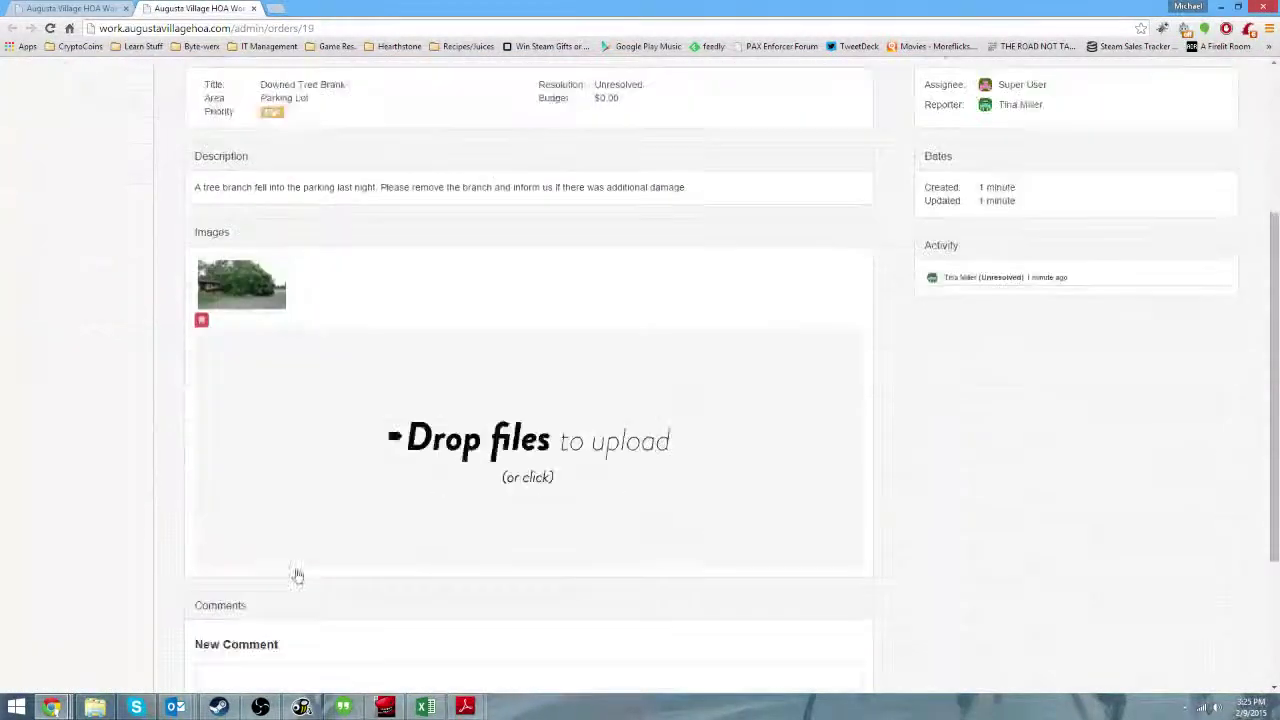
pyautogui.scroll(4, 300, 568)
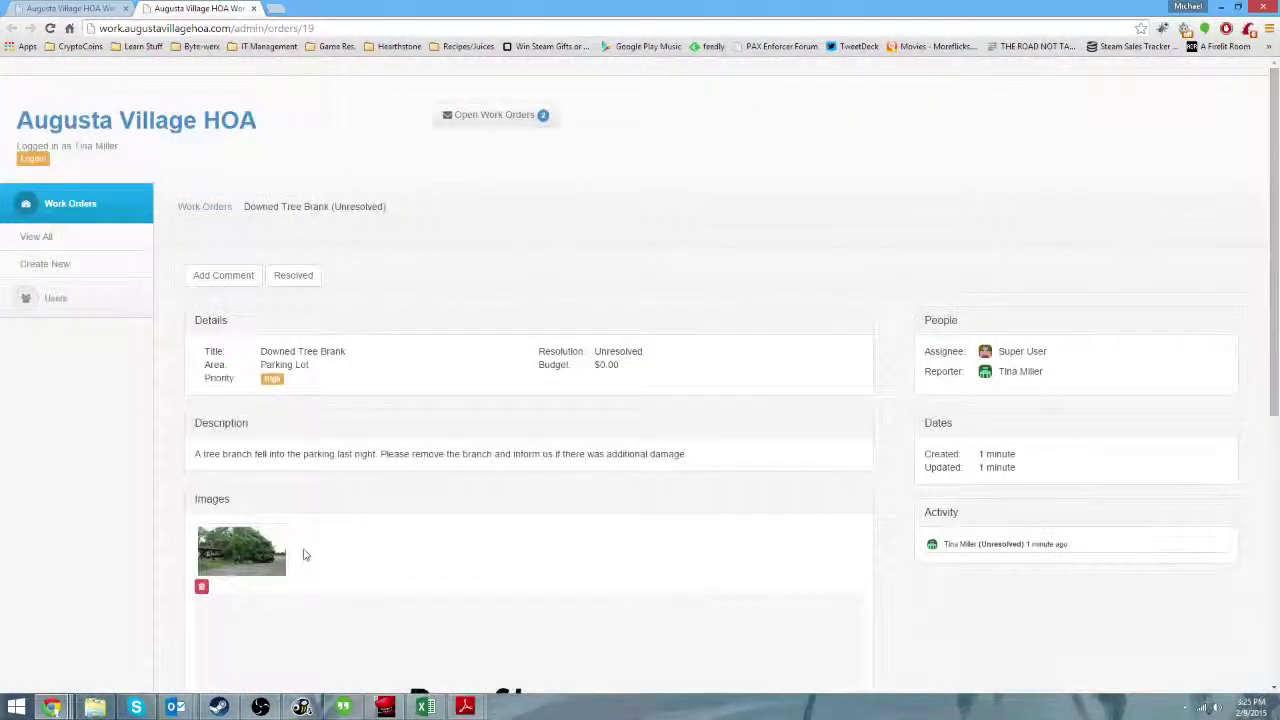
pyautogui.scroll(-2, 665, 450)
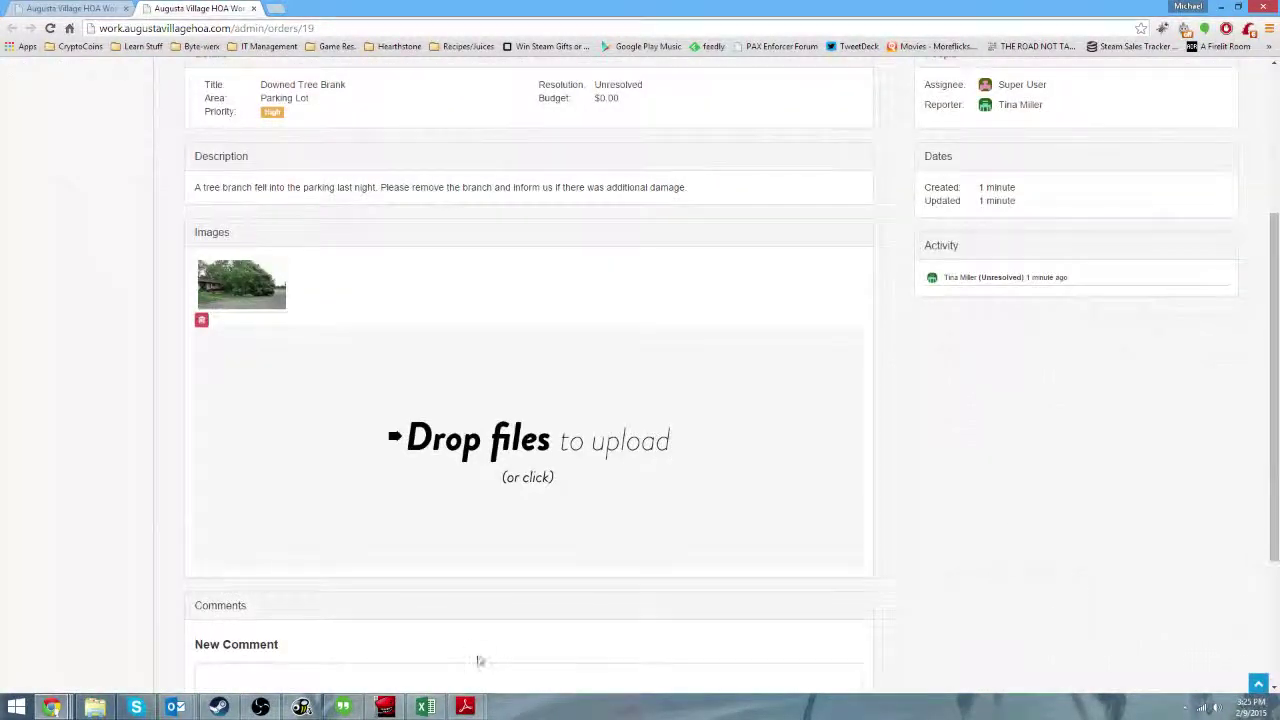
pyautogui.scroll(-2, 465, 650)
pyautogui.scroll(4, 300, 333)
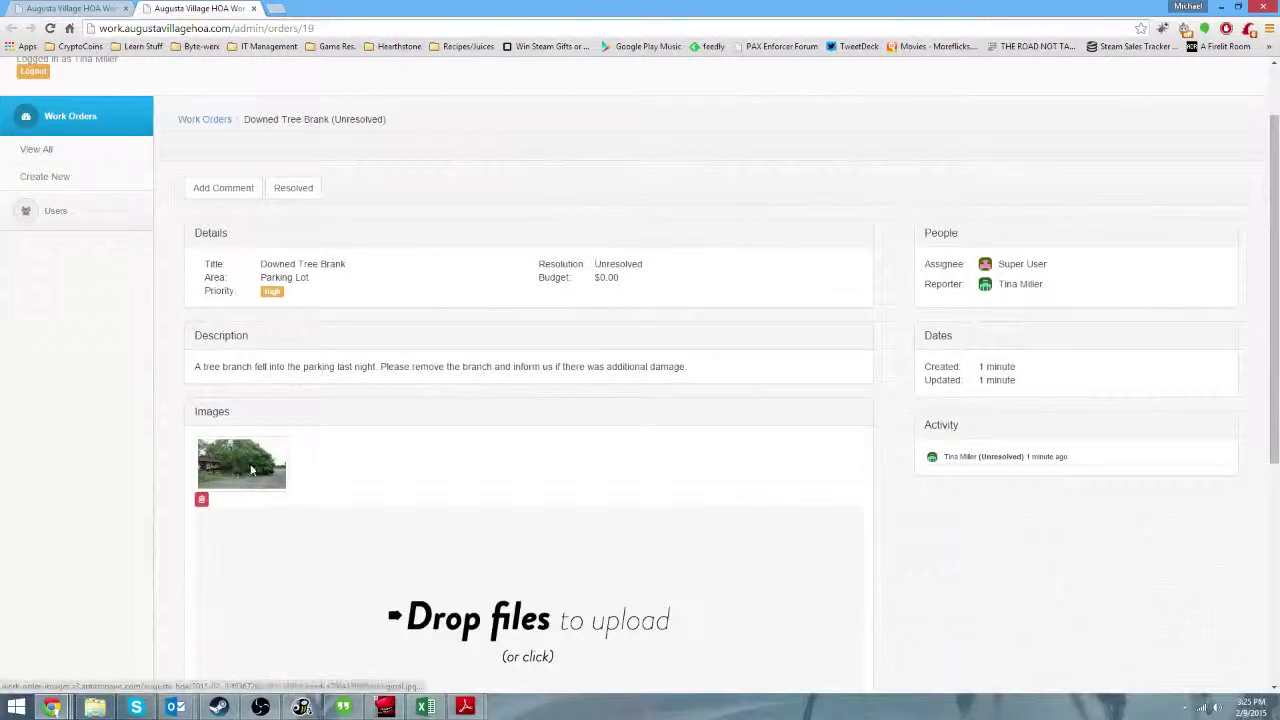
pyautogui.click(238, 478)
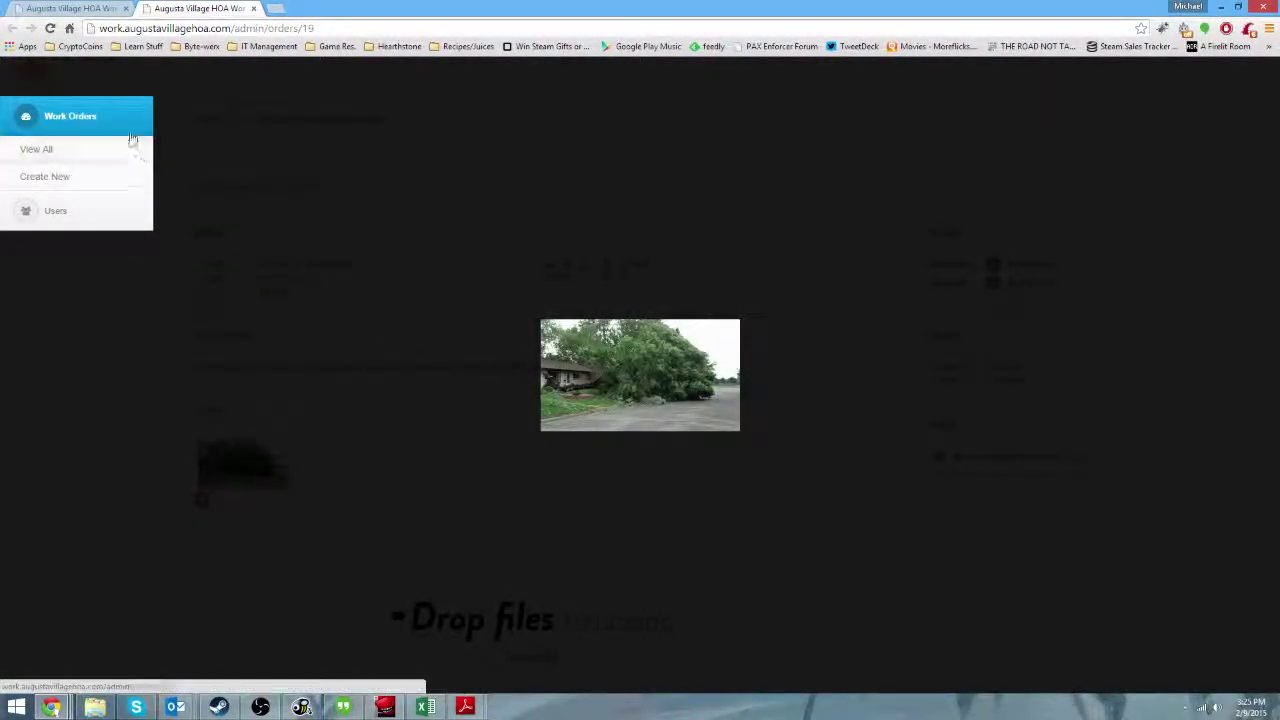
# Close the duplicate tab and the notification email, then point out the order's status and assignee.
pyautogui.click(254, 9)
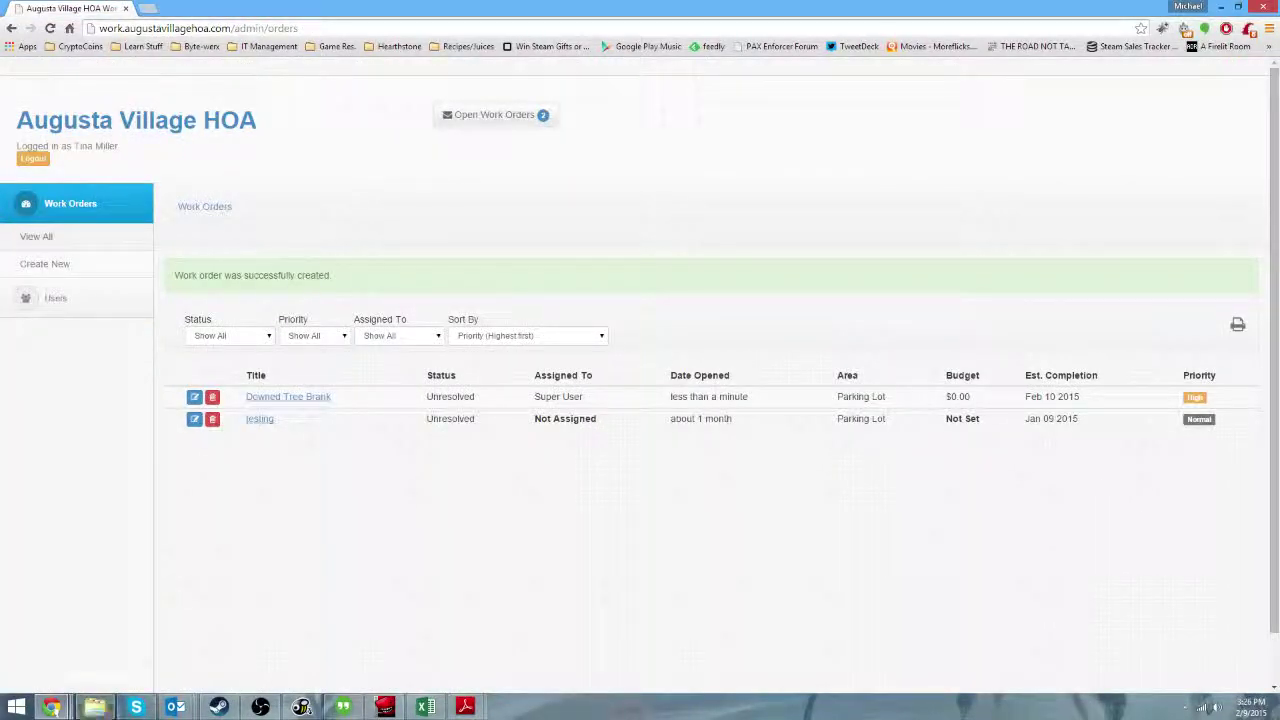
pyautogui.moveTo(170, 708)
pyautogui.click(231, 630)
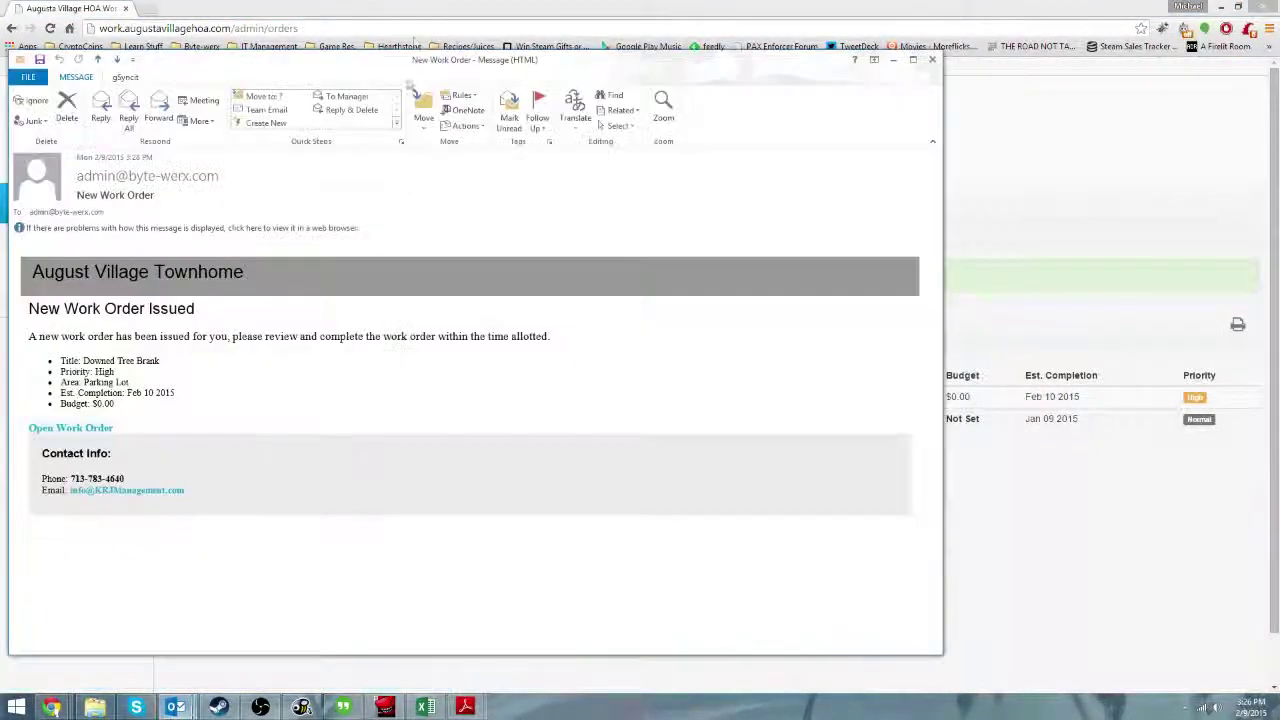
pyautogui.click(931, 62)
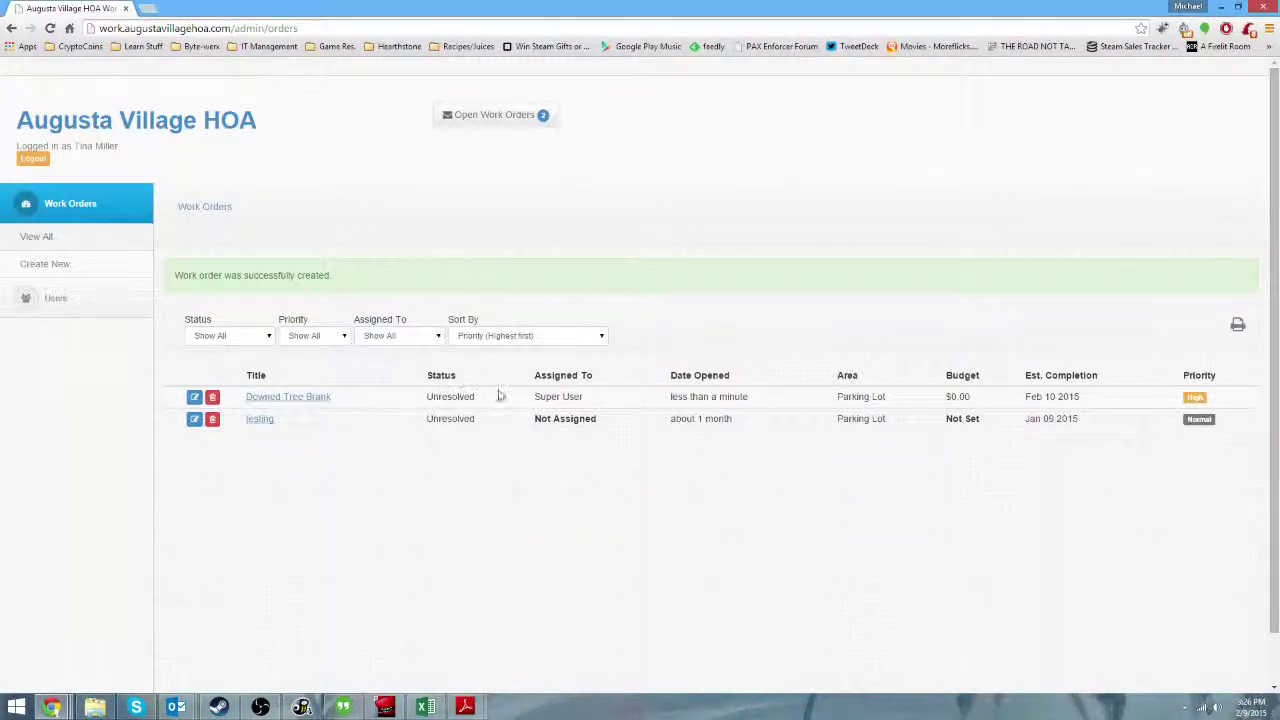
pyautogui.moveTo(509, 397); pyautogui.dragTo(586, 397)
pyautogui.click(590, 397)
pyautogui.moveTo(688, 396); pyautogui.dragTo(704, 396)
pyautogui.click(803, 397)
# Open the Downed Tree Brank order and review its reporter, assignee and created/updated dates.
pyautogui.click(289, 397)
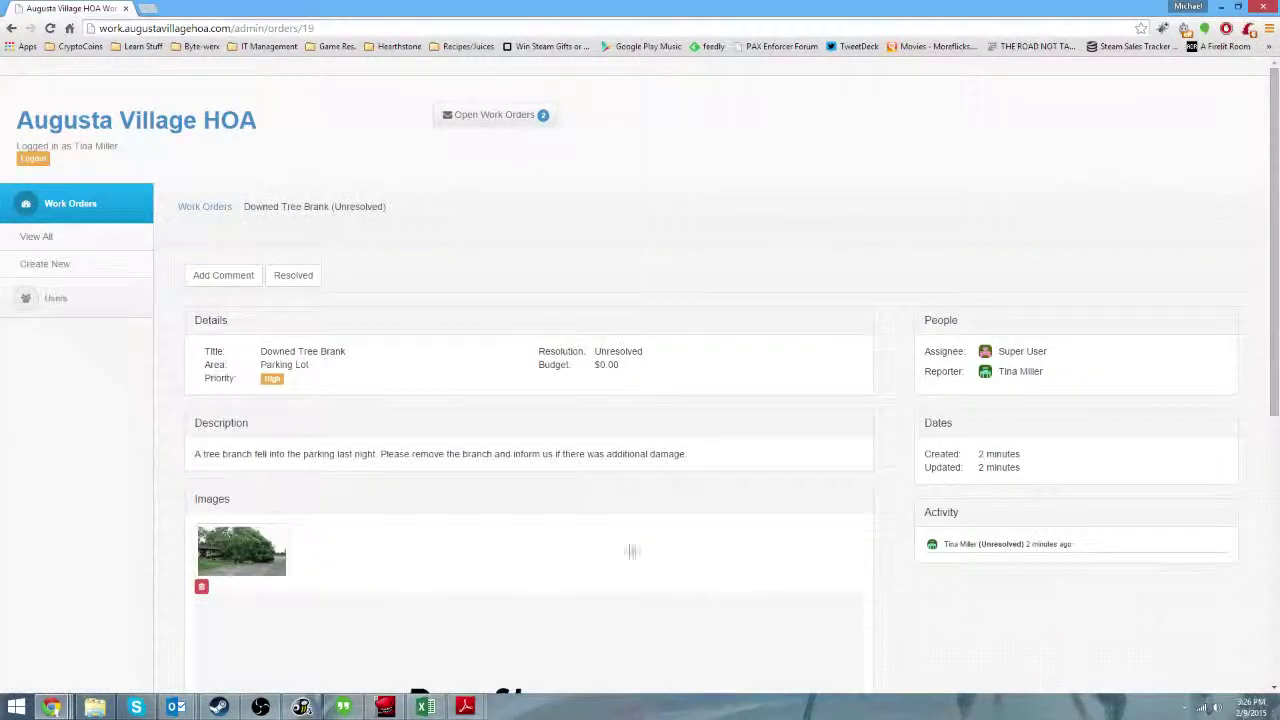
pyautogui.scroll(-2, 640, 391)
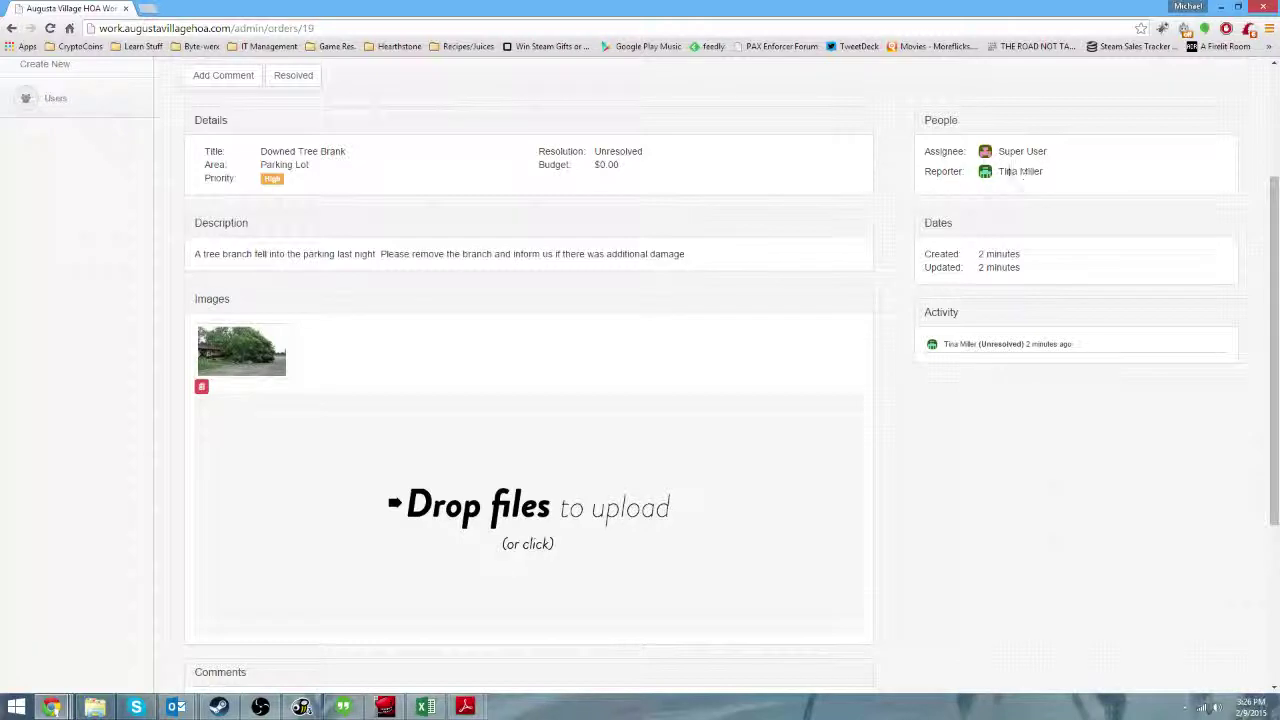
pyautogui.moveTo(1046, 172); pyautogui.dragTo(1077, 143)
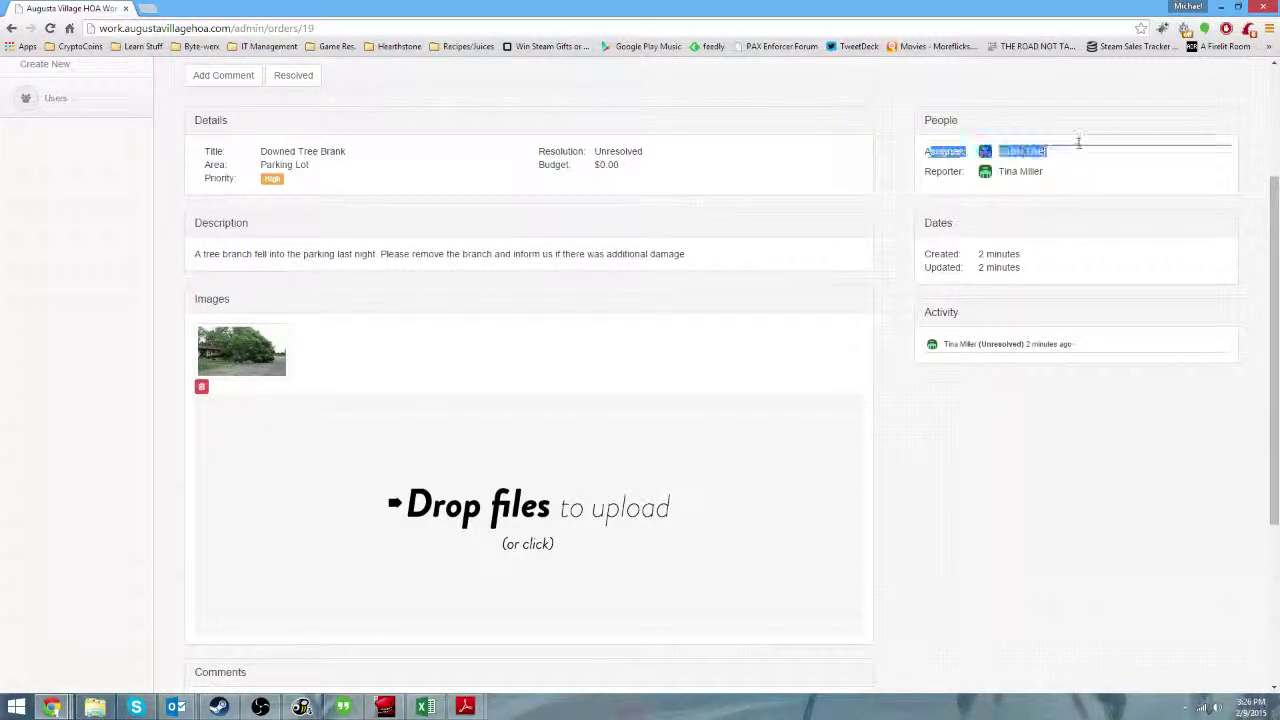
pyautogui.click(1080, 149)
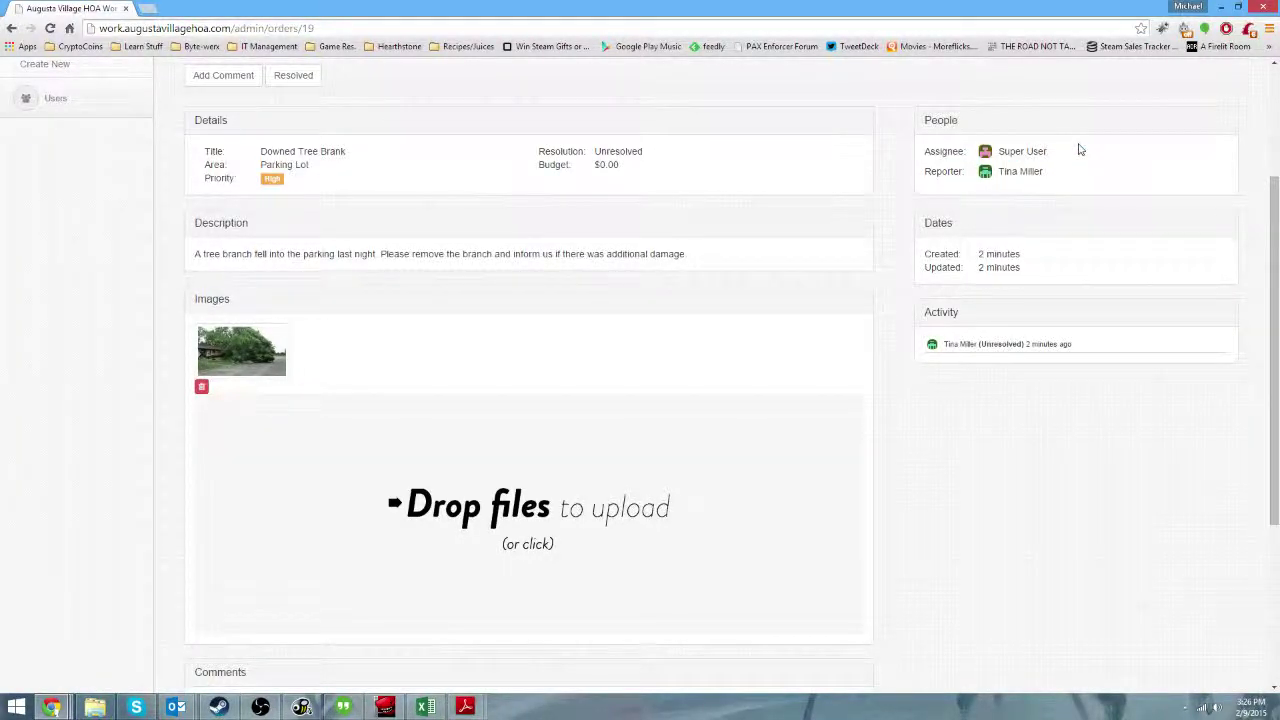
pyautogui.scroll(1, 1079, 149)
pyautogui.moveTo(937, 213); pyautogui.dragTo(1040, 211)
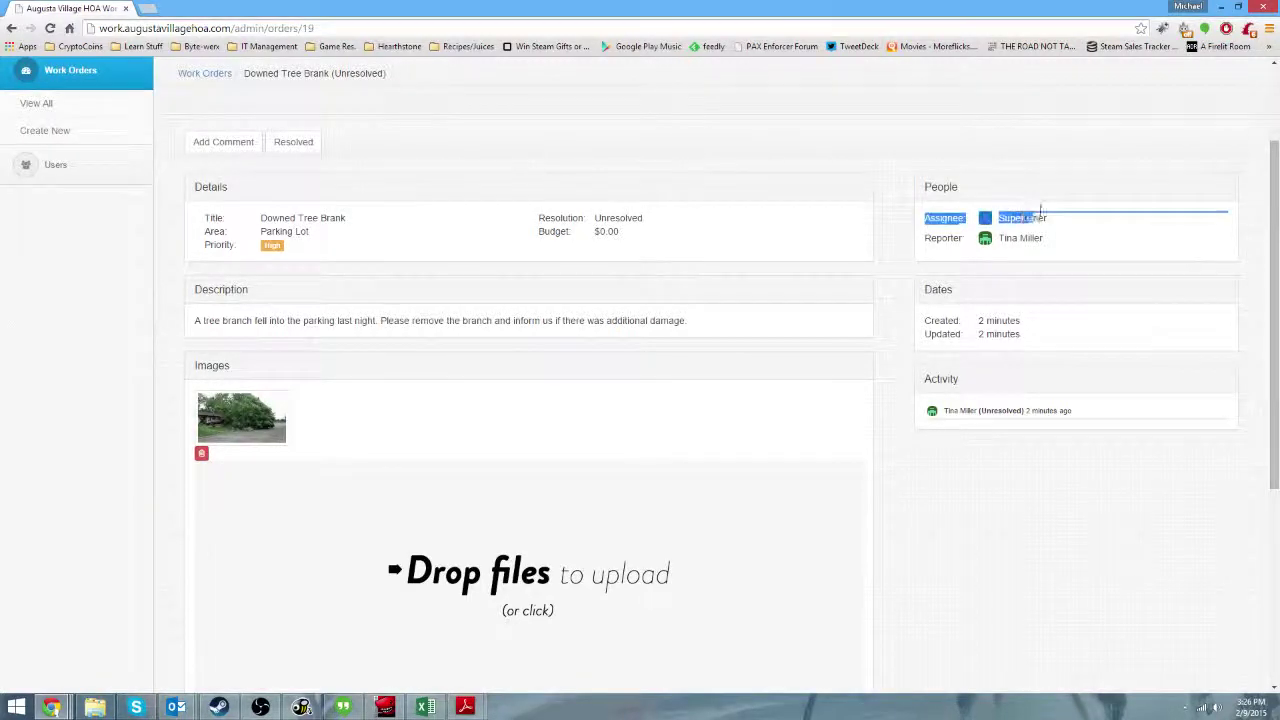
pyautogui.scroll(-2, 1046, 214)
pyautogui.click(991, 223)
pyautogui.moveTo(922, 155); pyautogui.dragTo(1057, 200)
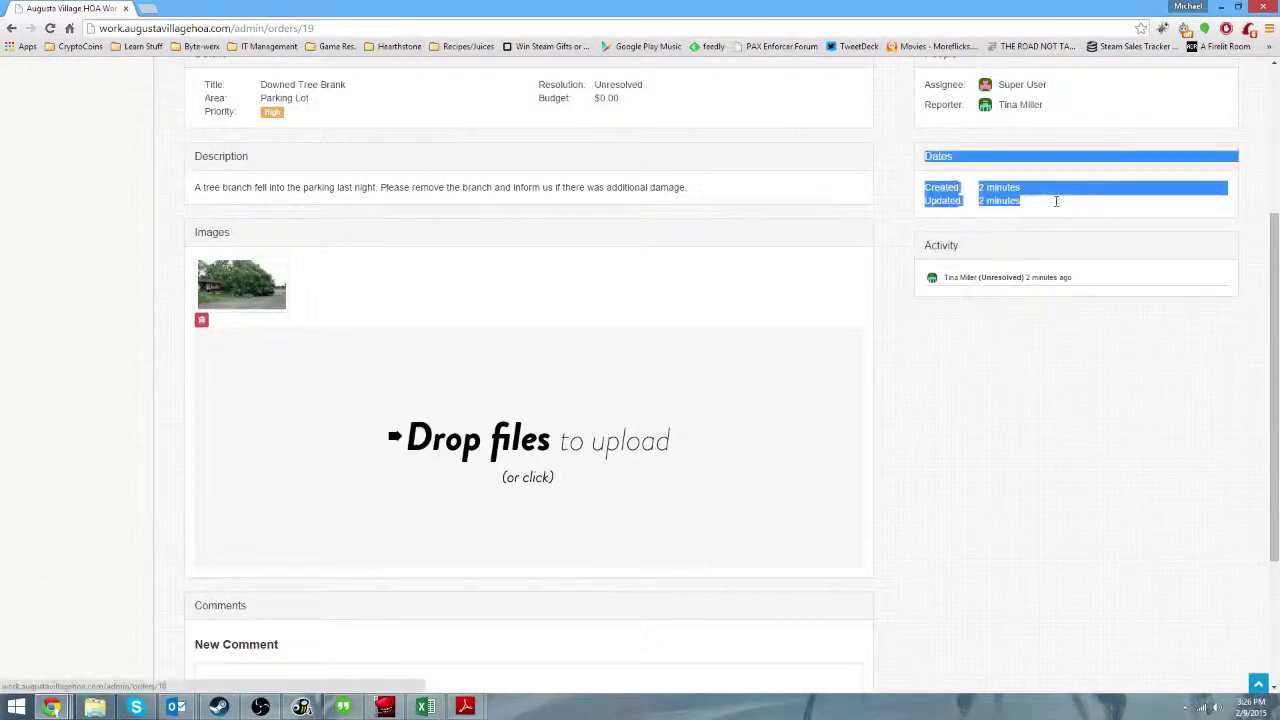
pyautogui.click(1023, 200)
pyautogui.moveTo(978, 200); pyautogui.dragTo(1023, 200)
pyautogui.click(1022, 204)
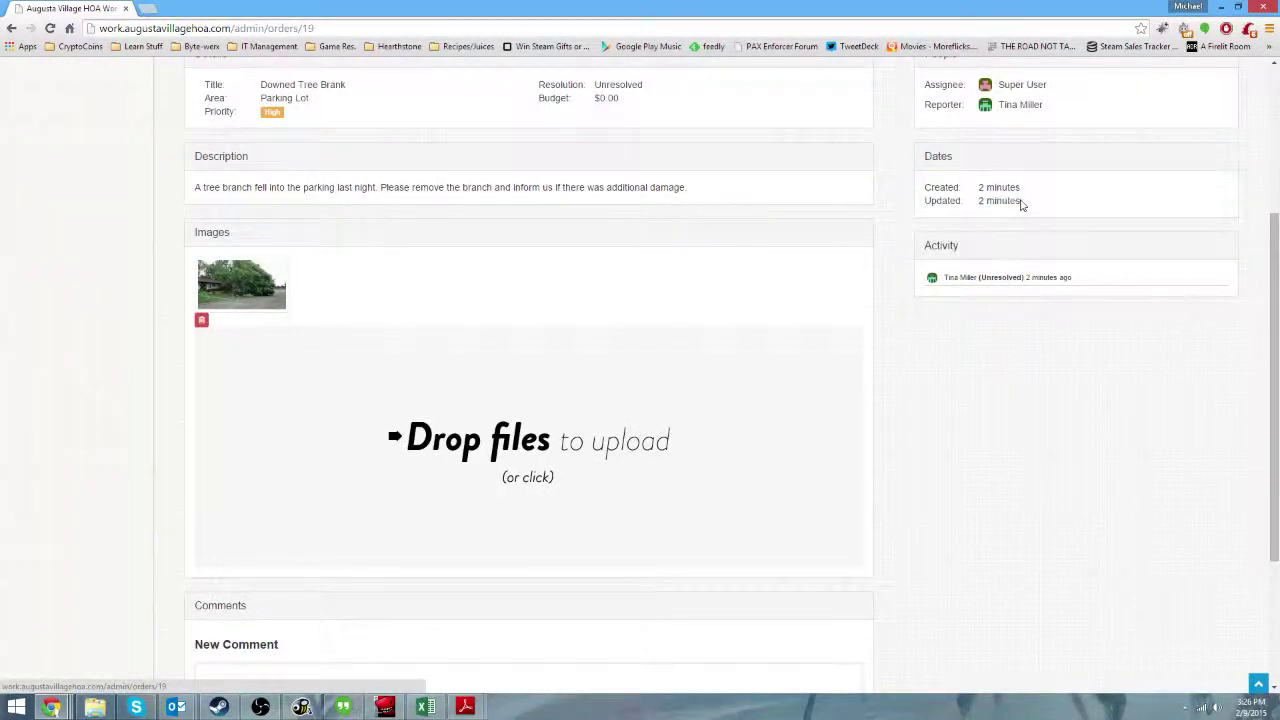
# Collapse and re-expand the Activity and Dates panels, then check the activity history entry.
pyautogui.click(951, 248)
pyautogui.click(951, 248)
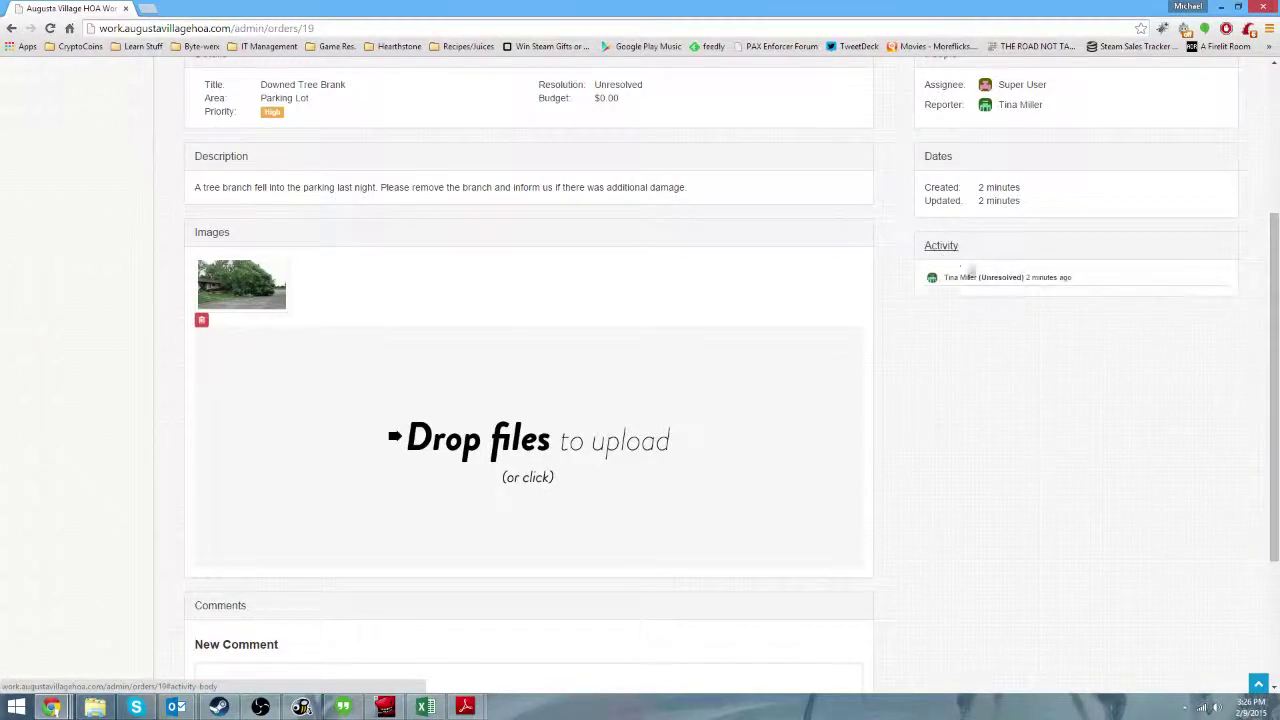
pyautogui.click(940, 157)
pyautogui.click(940, 157)
pyautogui.moveTo(1082, 273); pyautogui.dragTo(983, 289)
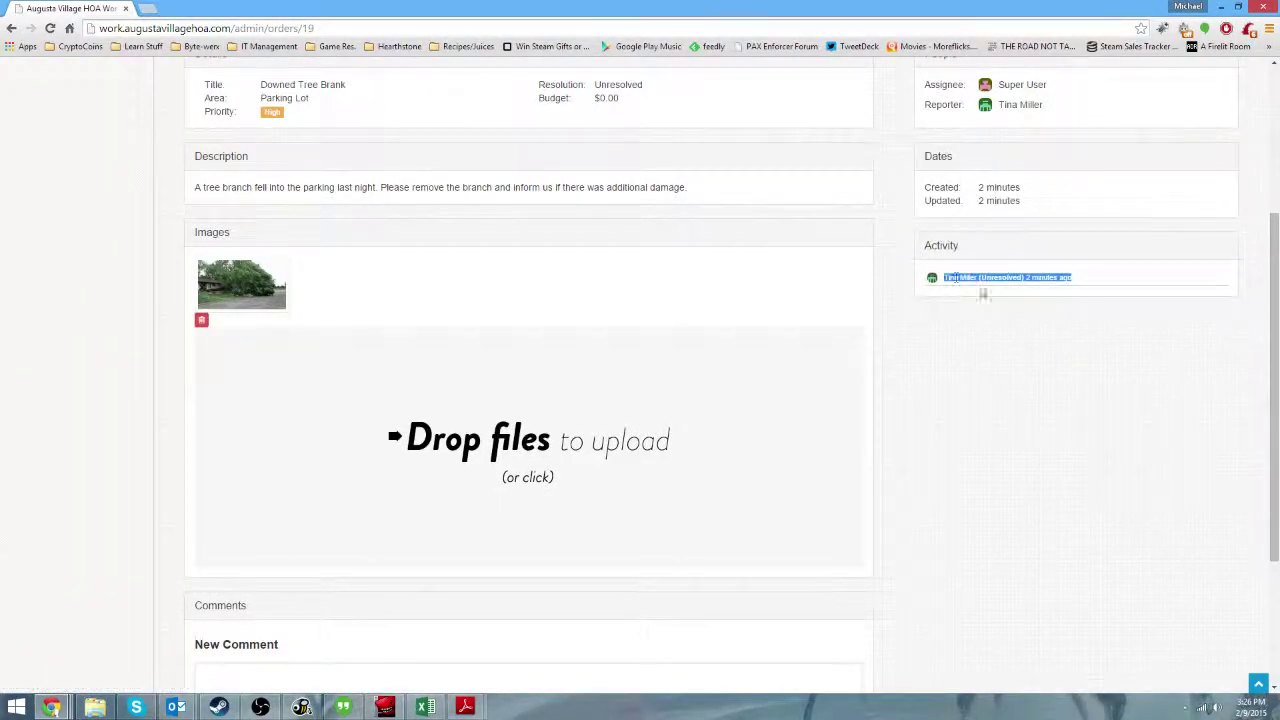
pyautogui.click(1030, 293)
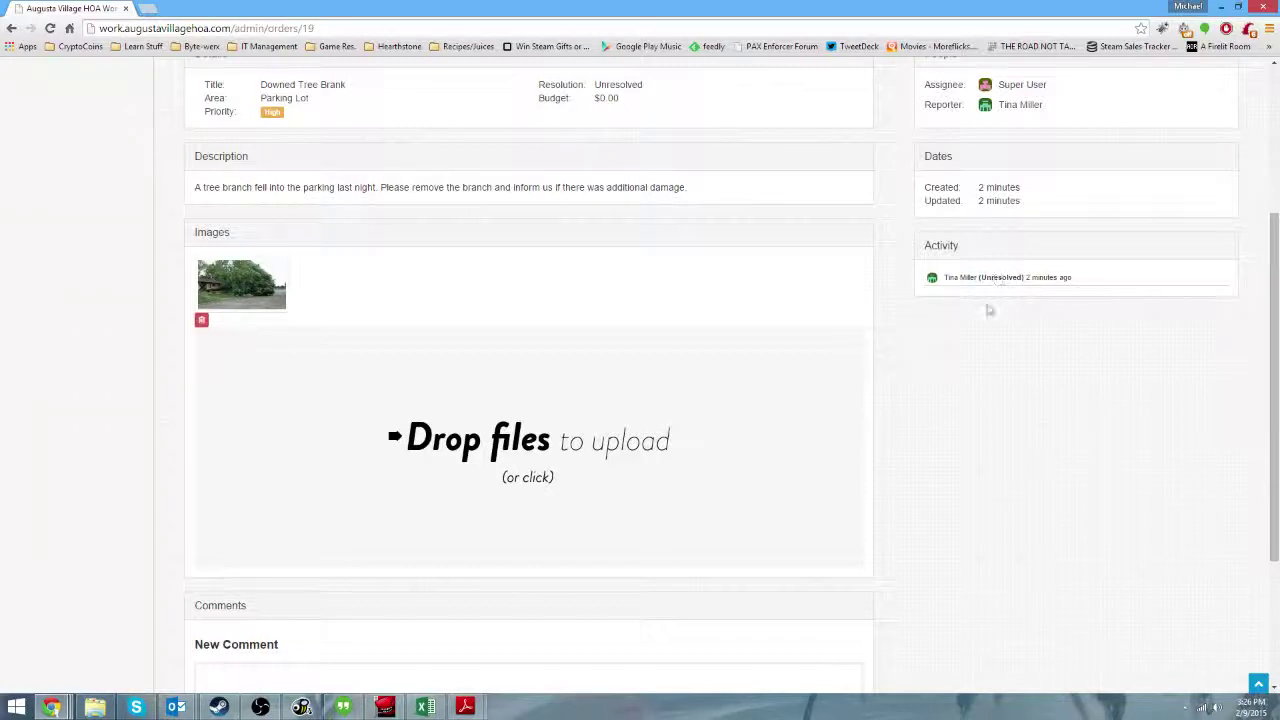
# Scroll down to the New Comment box and place the cursor in it.
pyautogui.scroll(-1, 1063, 291)
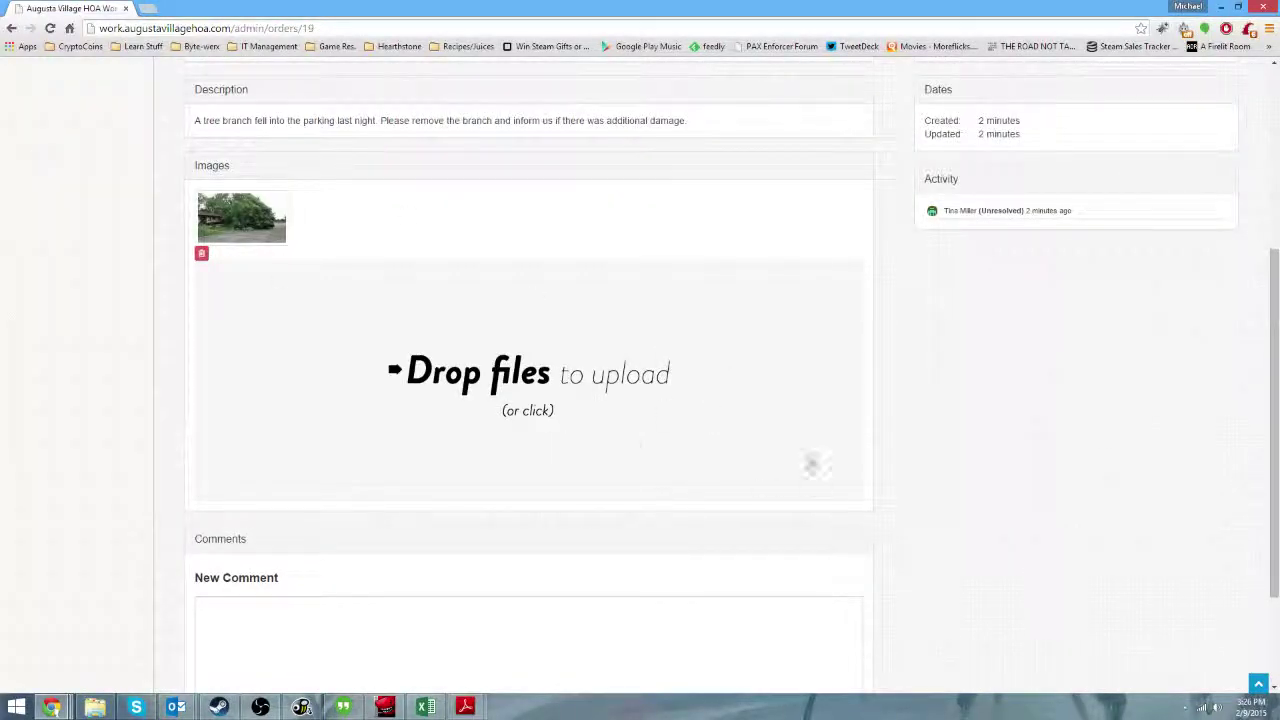
pyautogui.scroll(5, 533, 372)
pyautogui.scroll(-2, 454, 371)
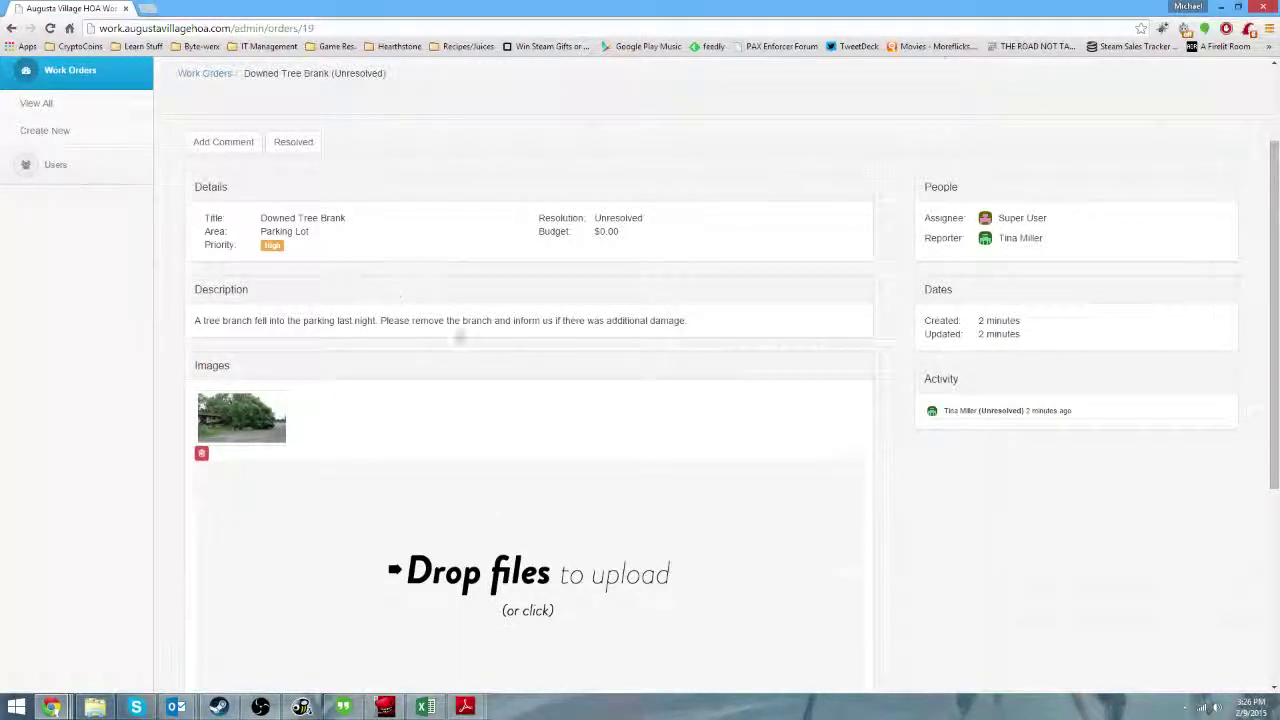
pyautogui.scroll(-2, 560, 390)
pyautogui.scroll(-3, 461, 440)
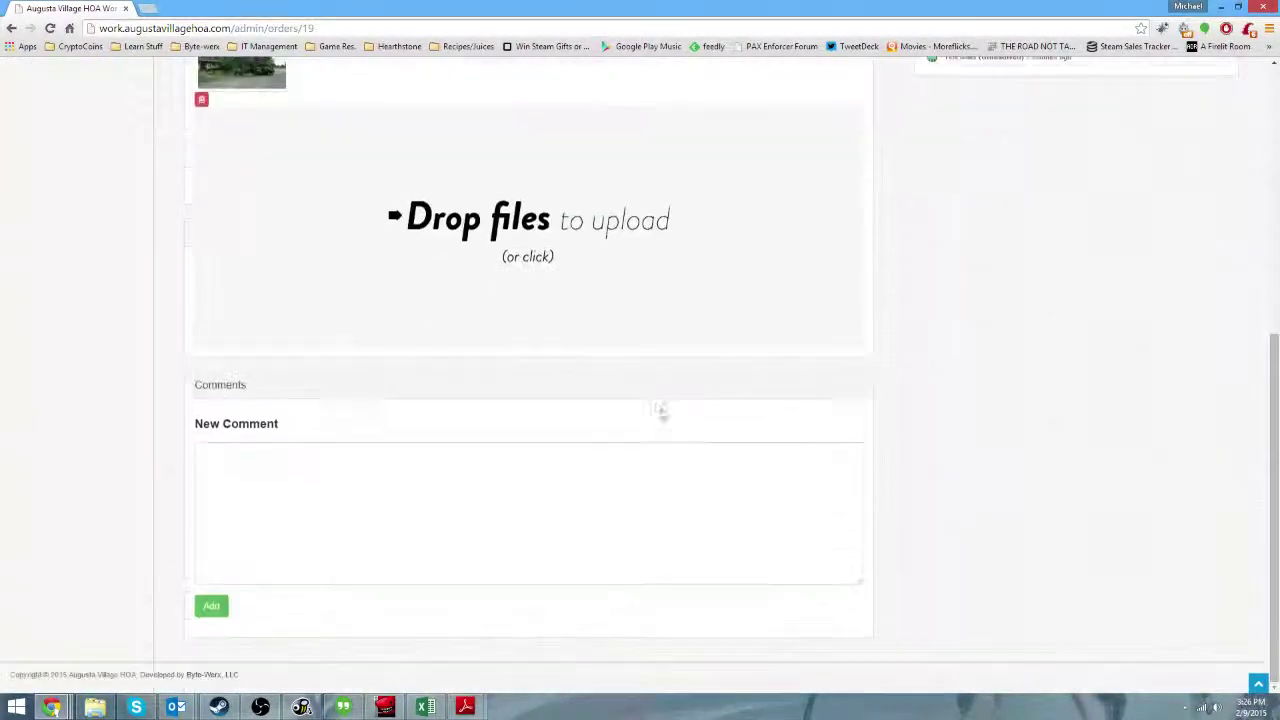
pyautogui.click(489, 578)
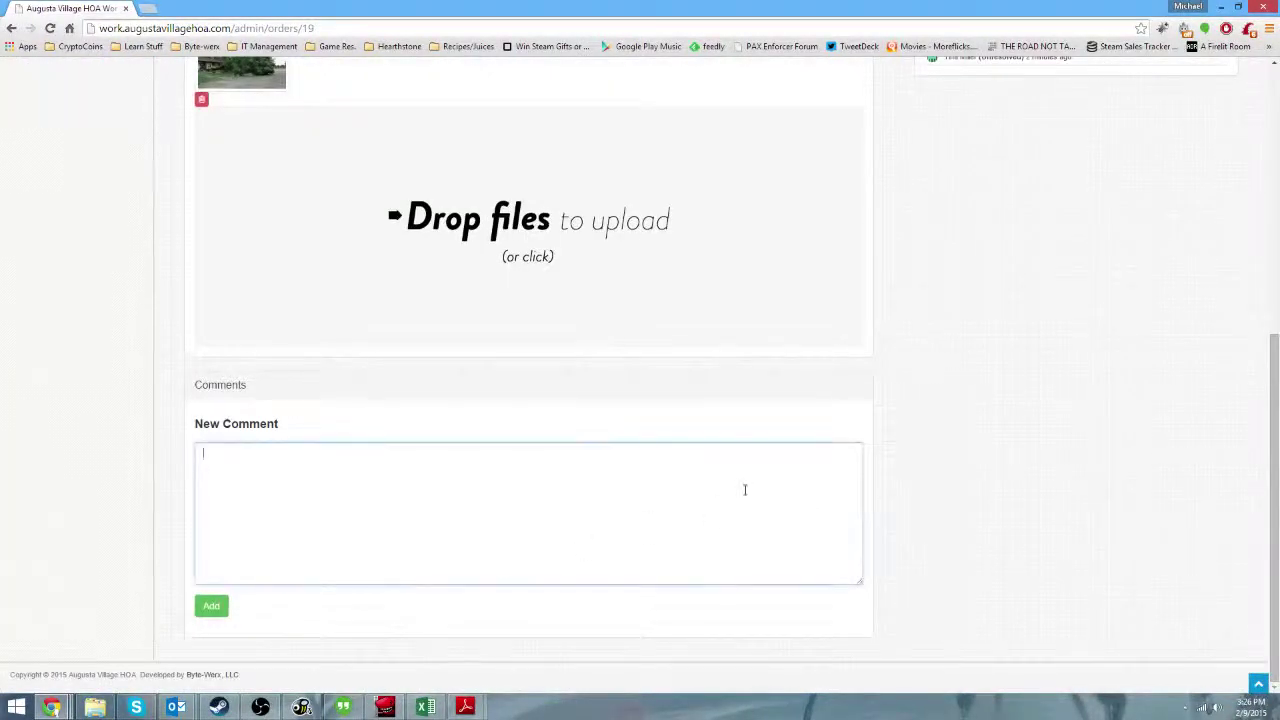
# Post the comment 'I forgot to mention… should cut down the tree where the branch fell from'.
pyautogui.scroll(5, 714, 451)
pyautogui.click(240, 280)
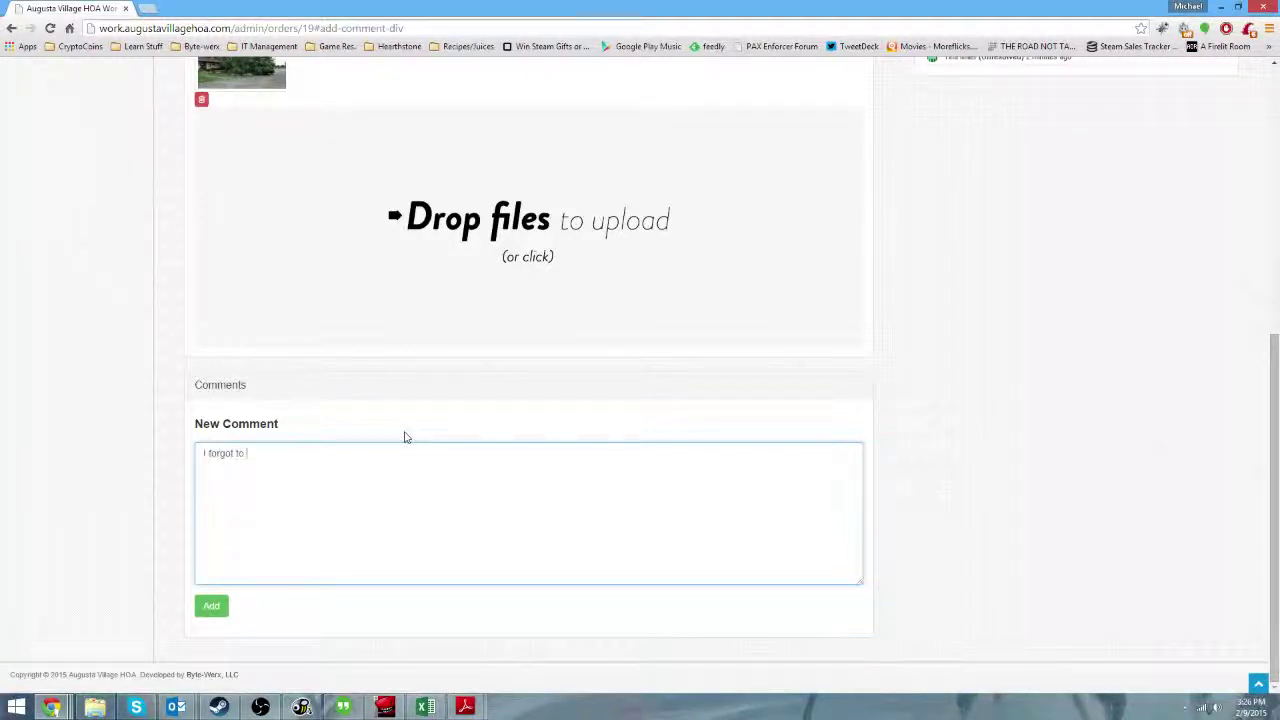
pyautogui.write('I forgot to mention')
pyautogui.press('BackSpace')
pyautogui.press('BackSpace')
pyautogui.write('should cut ')
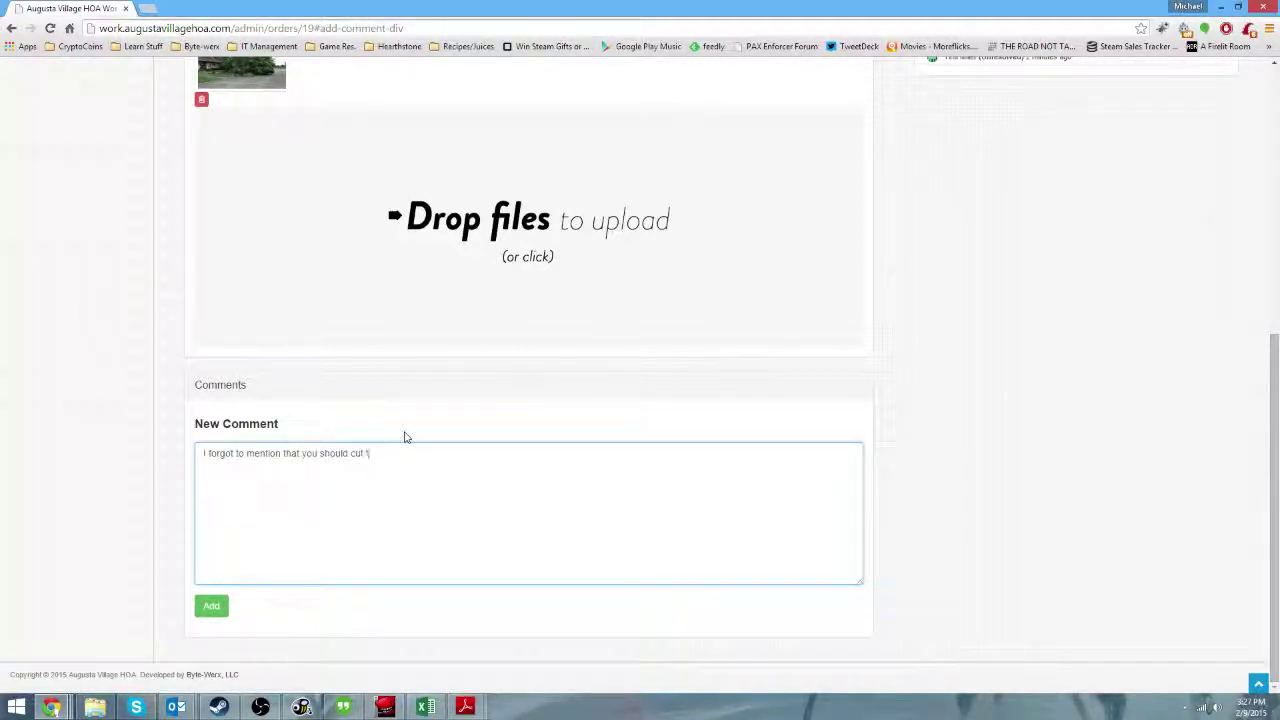
pyautogui.write('down the tree where the branch fell from')
pyautogui.click(212, 610)
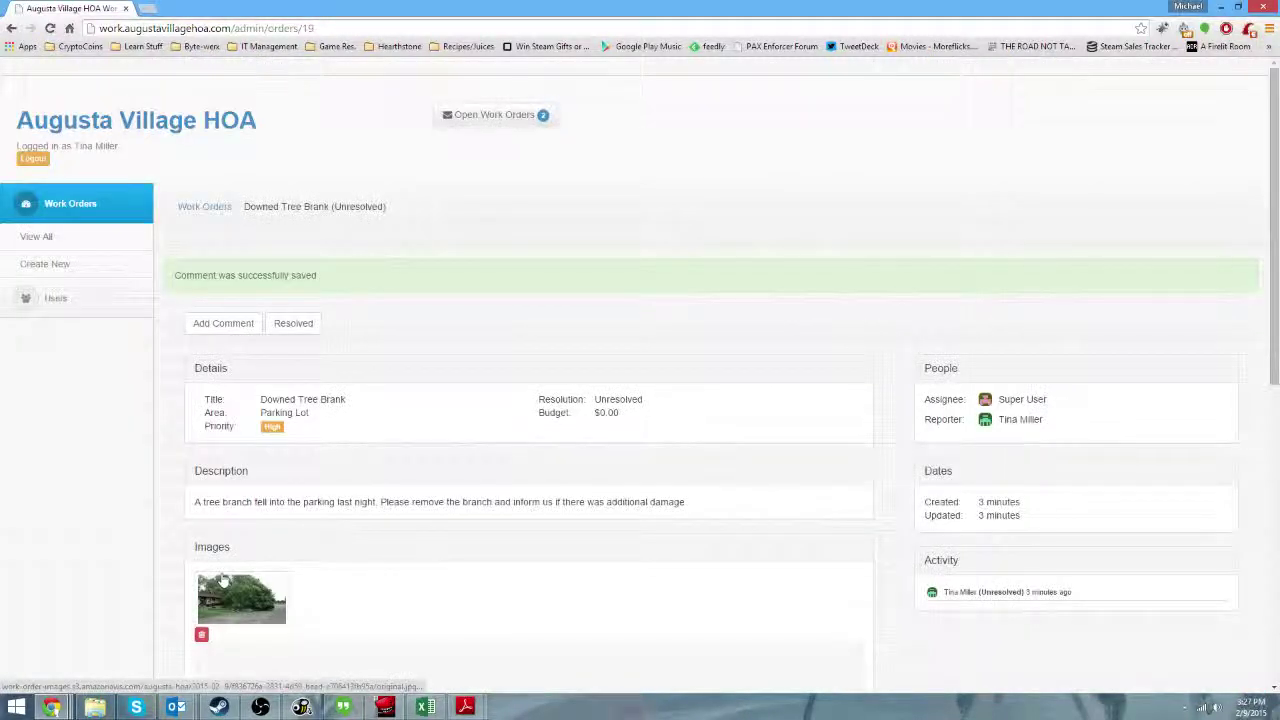
pyautogui.click(223, 323)
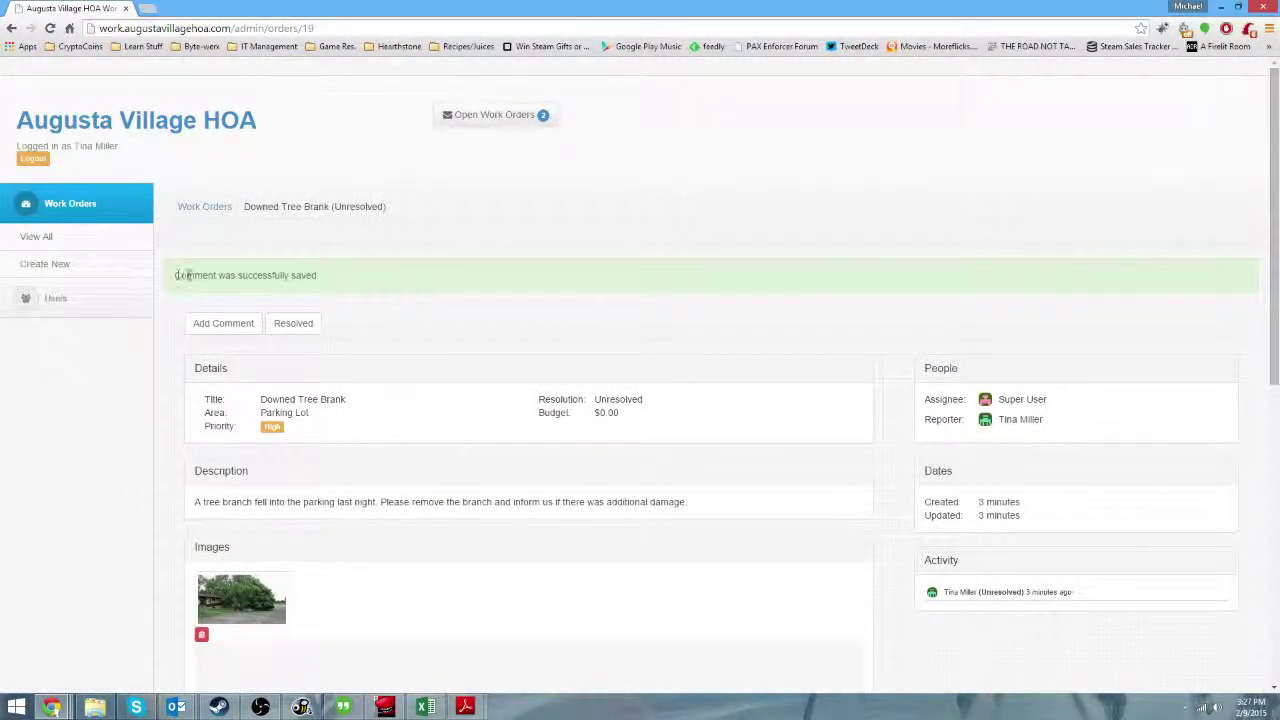
pyautogui.moveTo(177, 275); pyautogui.dragTo(331, 270)
pyautogui.click(346, 289)
pyautogui.scroll(-10, 871, 249)
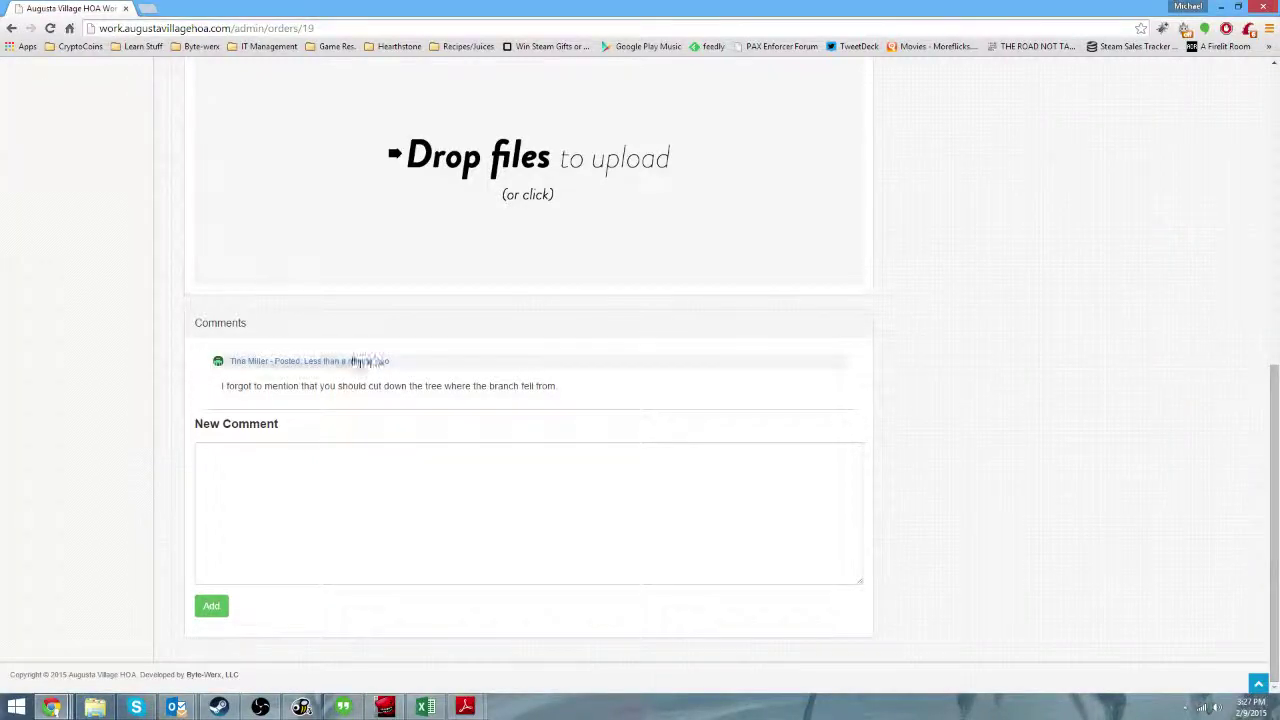
pyautogui.scroll(10, 954, 349)
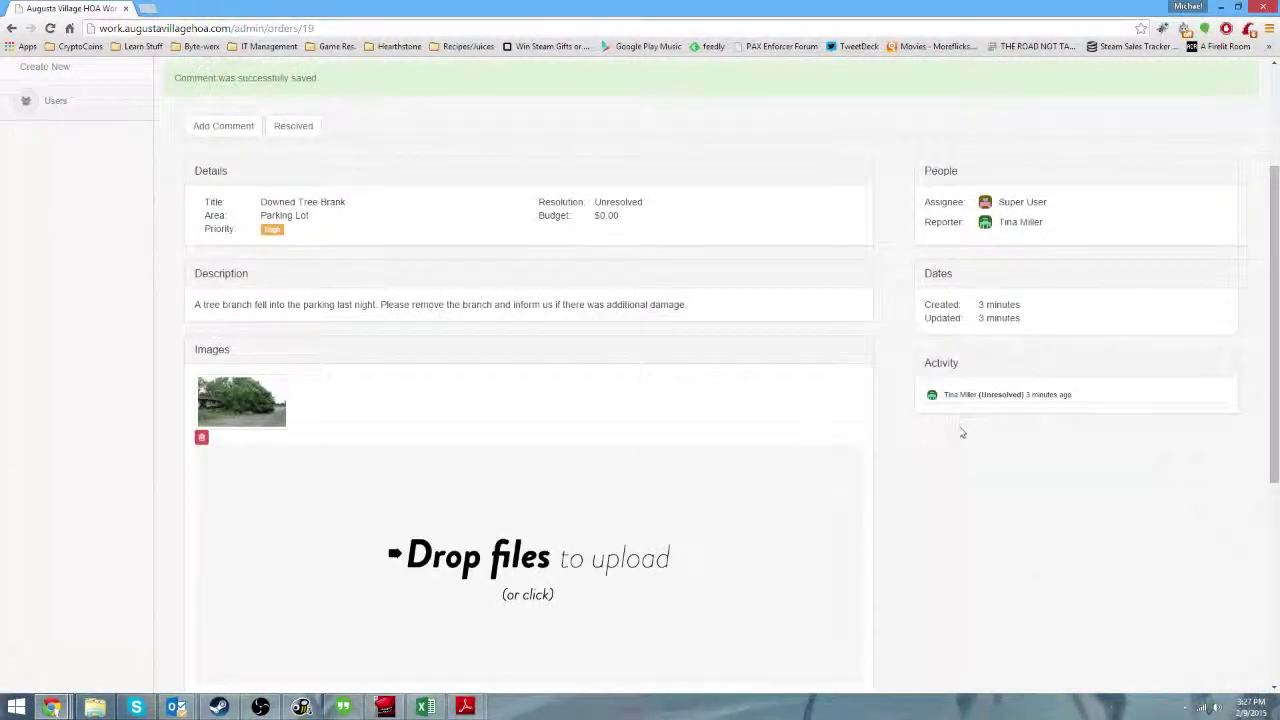
pyautogui.scroll(2, 960, 434)
pyautogui.scroll(-2, 357, 343)
pyautogui.scroll(-5, 381, 355)
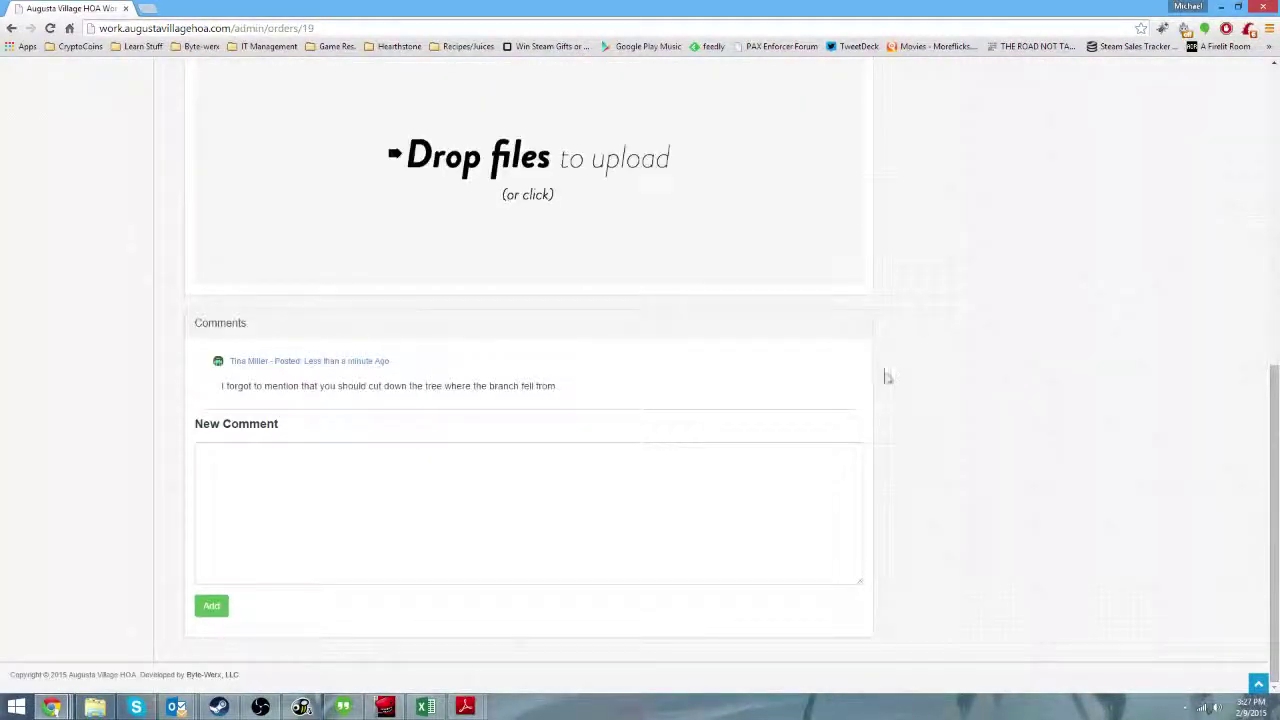
pyautogui.scroll(5, 945, 335)
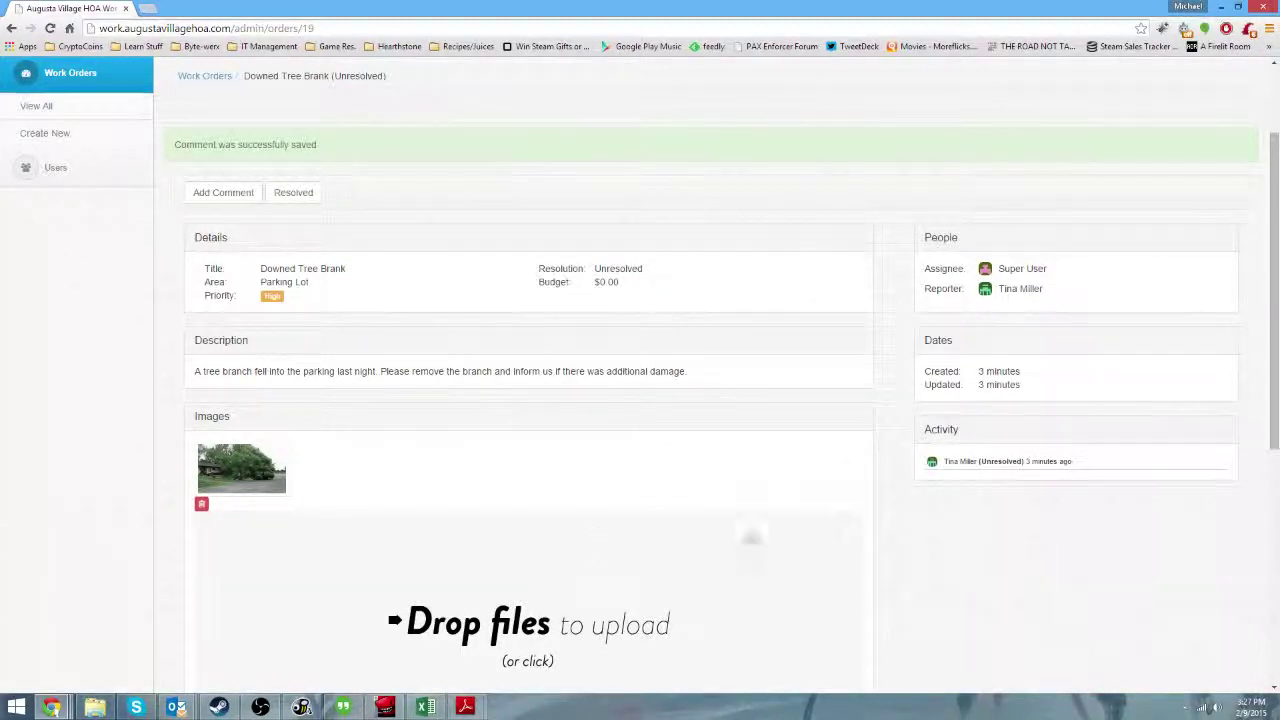
pyautogui.scroll(-5, 683, 425)
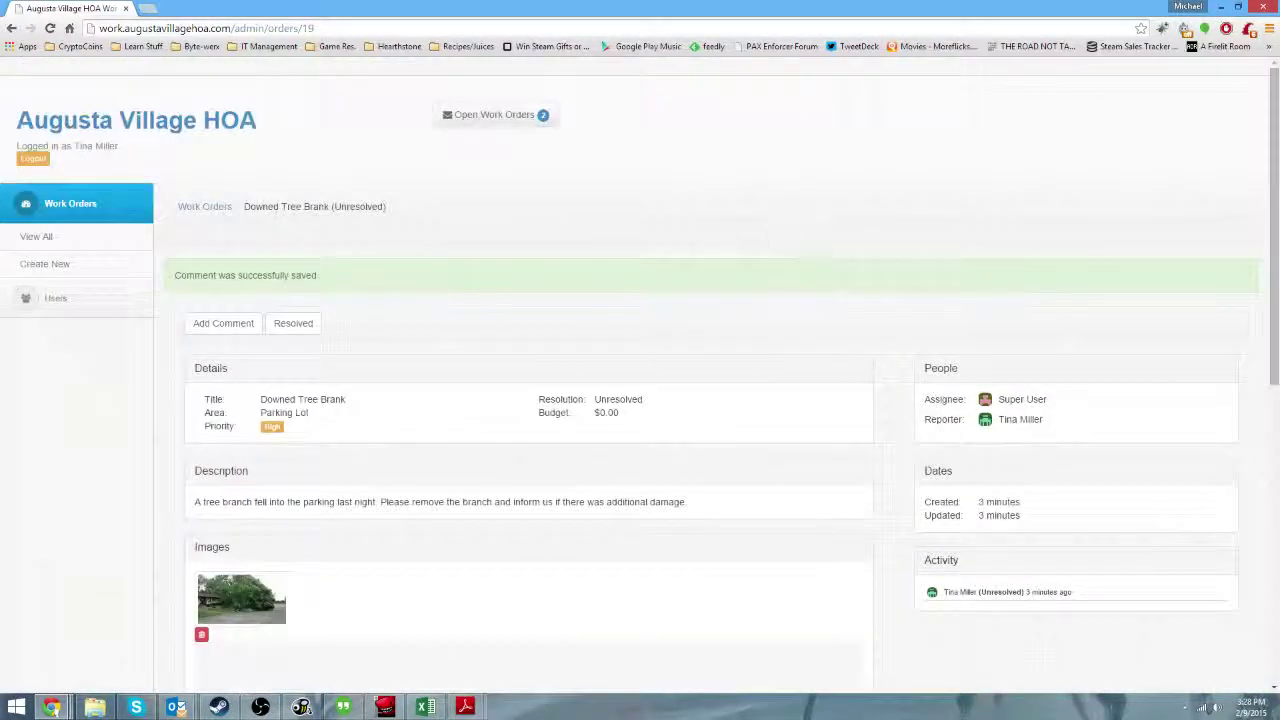
# Sign out of the resident account, sign in as administrator, and open Downed Tree Brank.
pyautogui.click(30, 159)
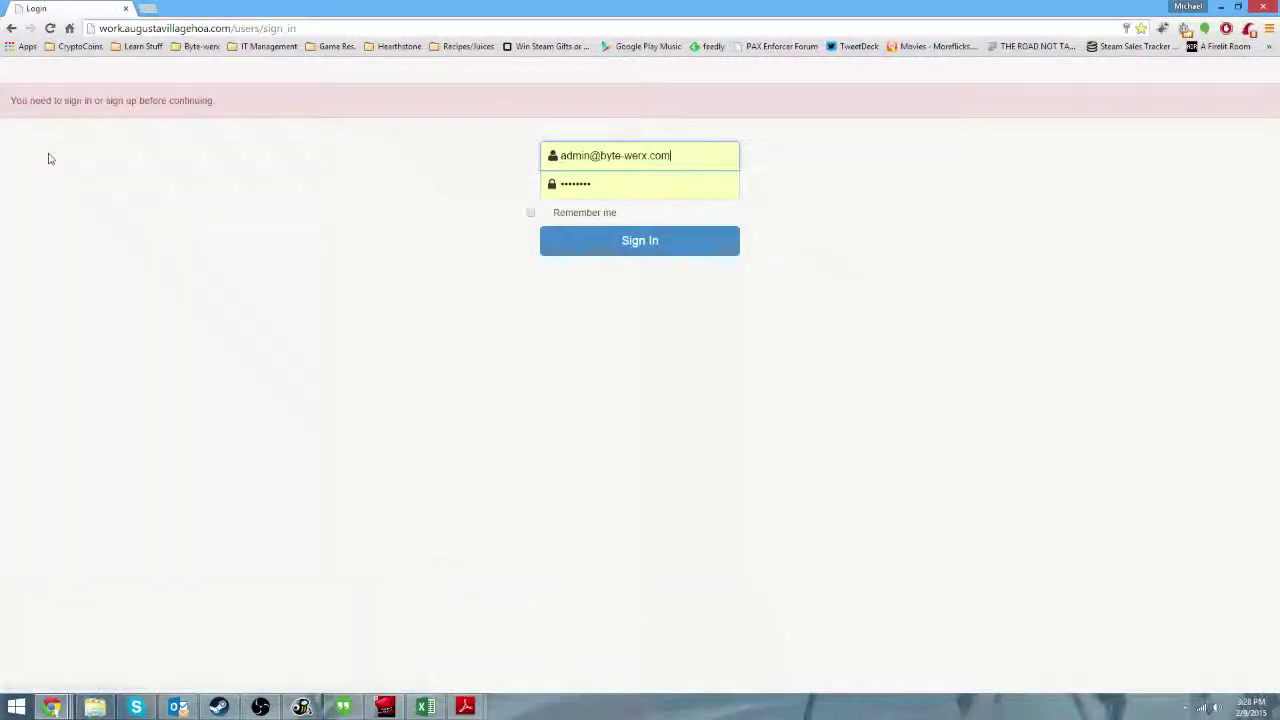
pyautogui.click(585, 250)
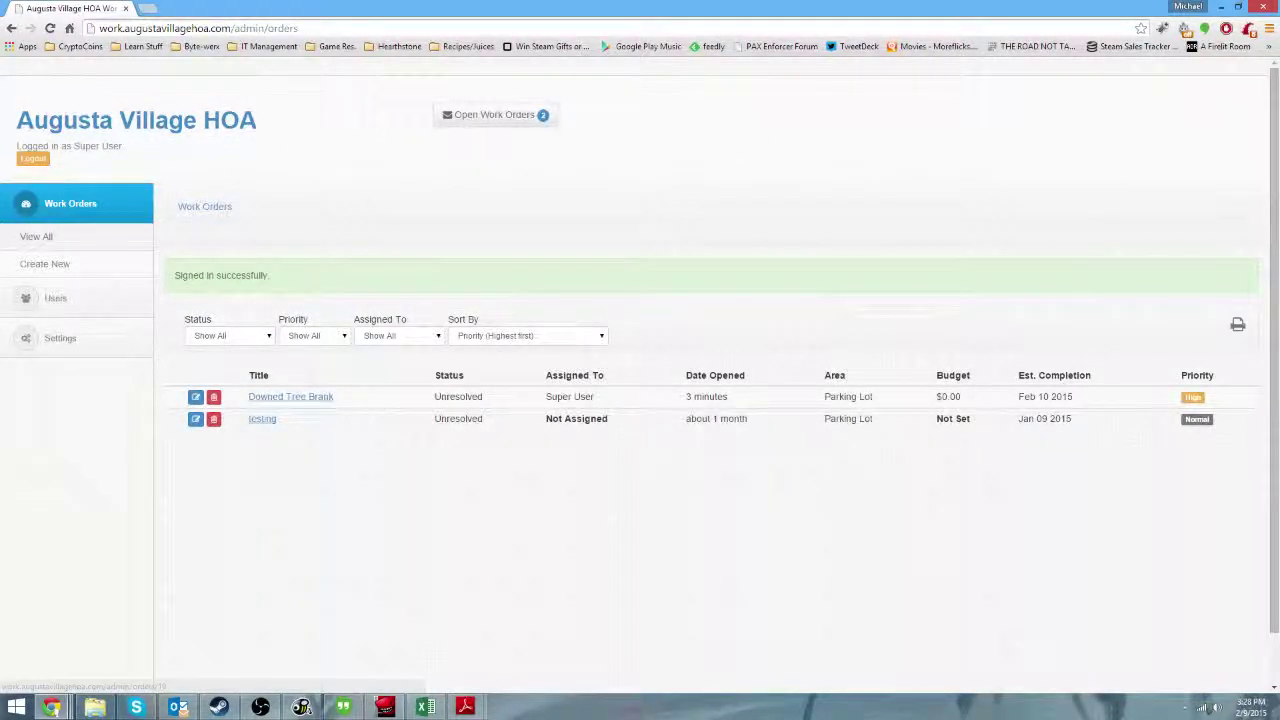
pyautogui.click(287, 400)
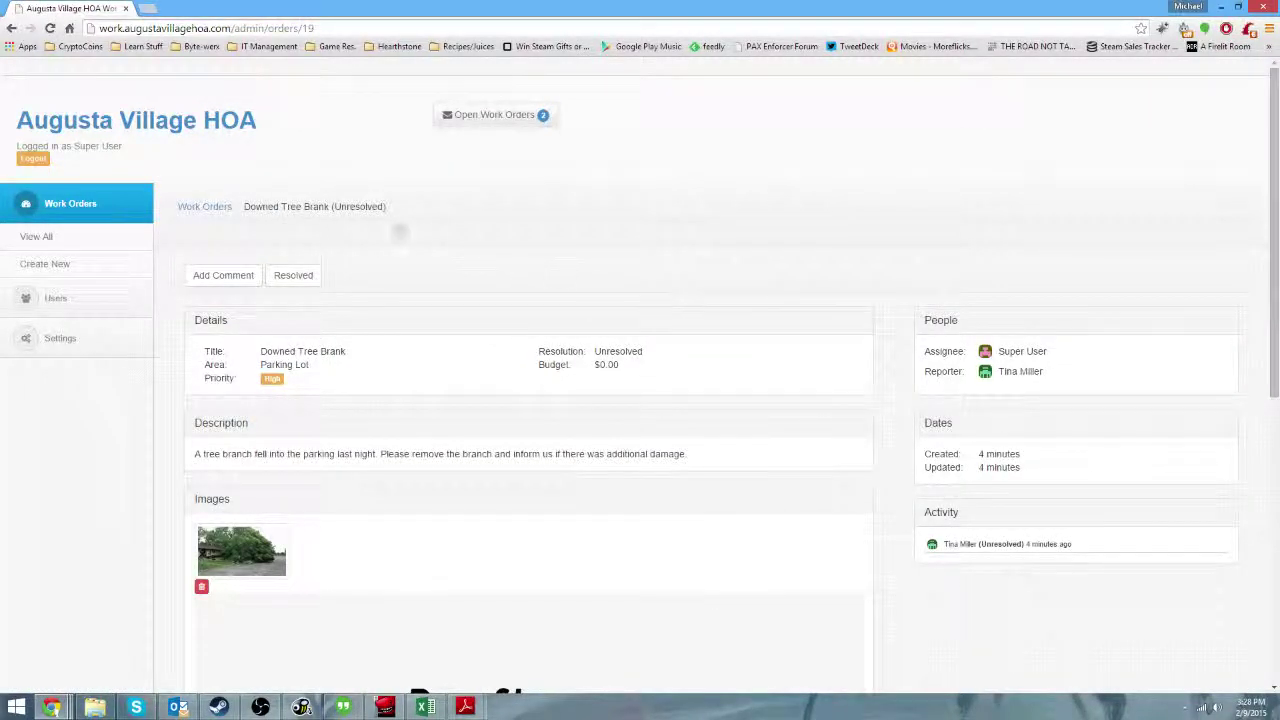
pyautogui.scroll(-5, 790, 345)
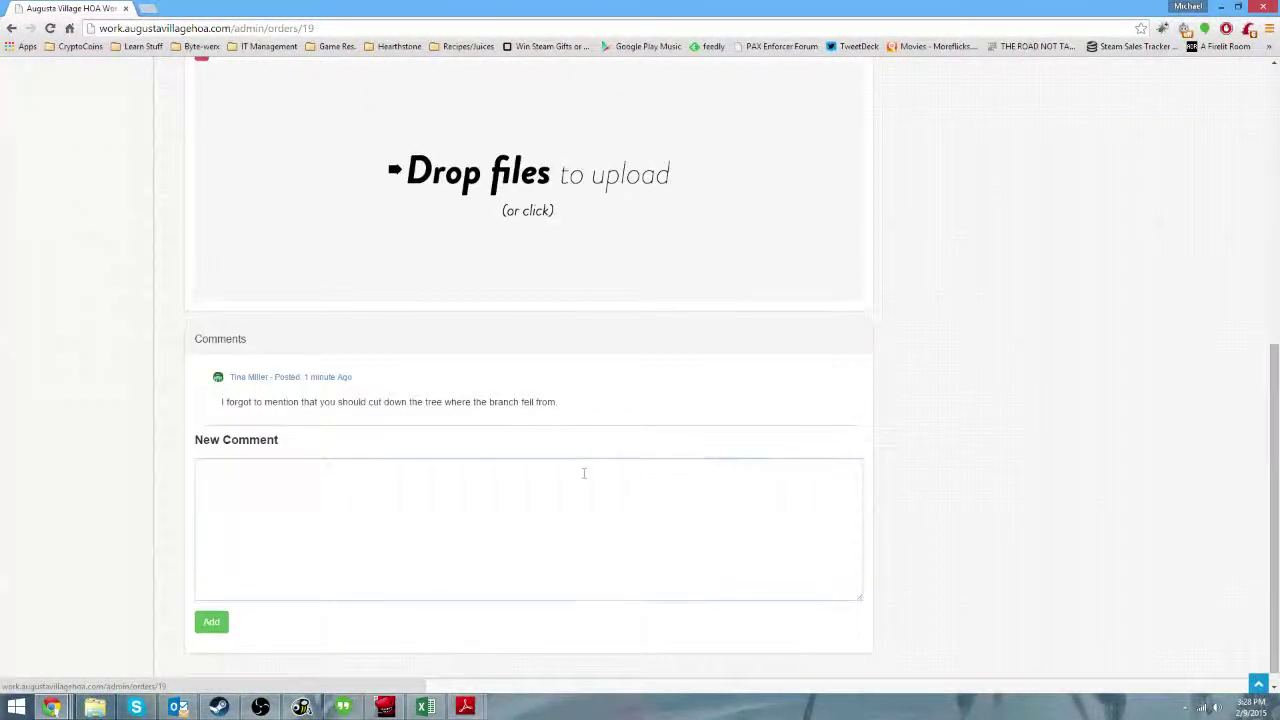
# Post the reply 'Okay, that's not a problem' on the Downed Tree Brank order.
pyautogui.click(583, 471)
pyautogui.write('Okay,')
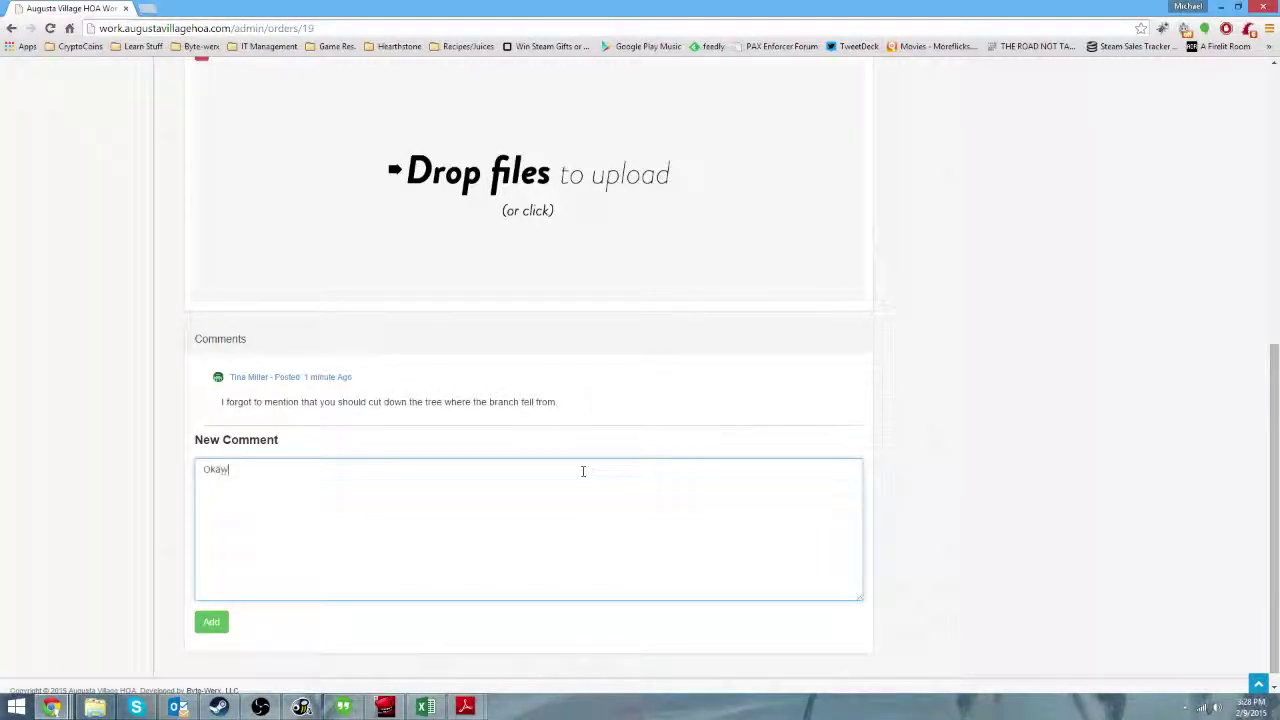
pyautogui.write(" that's not a problem")
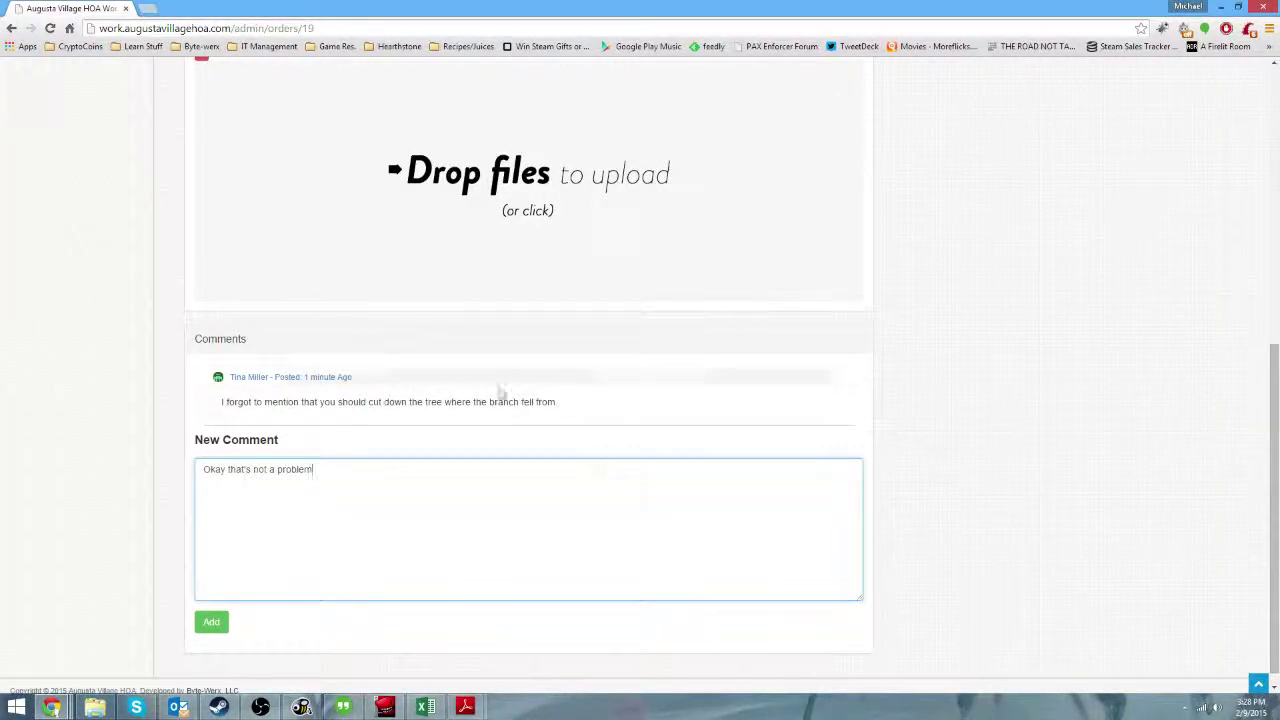
pyautogui.click(214, 621)
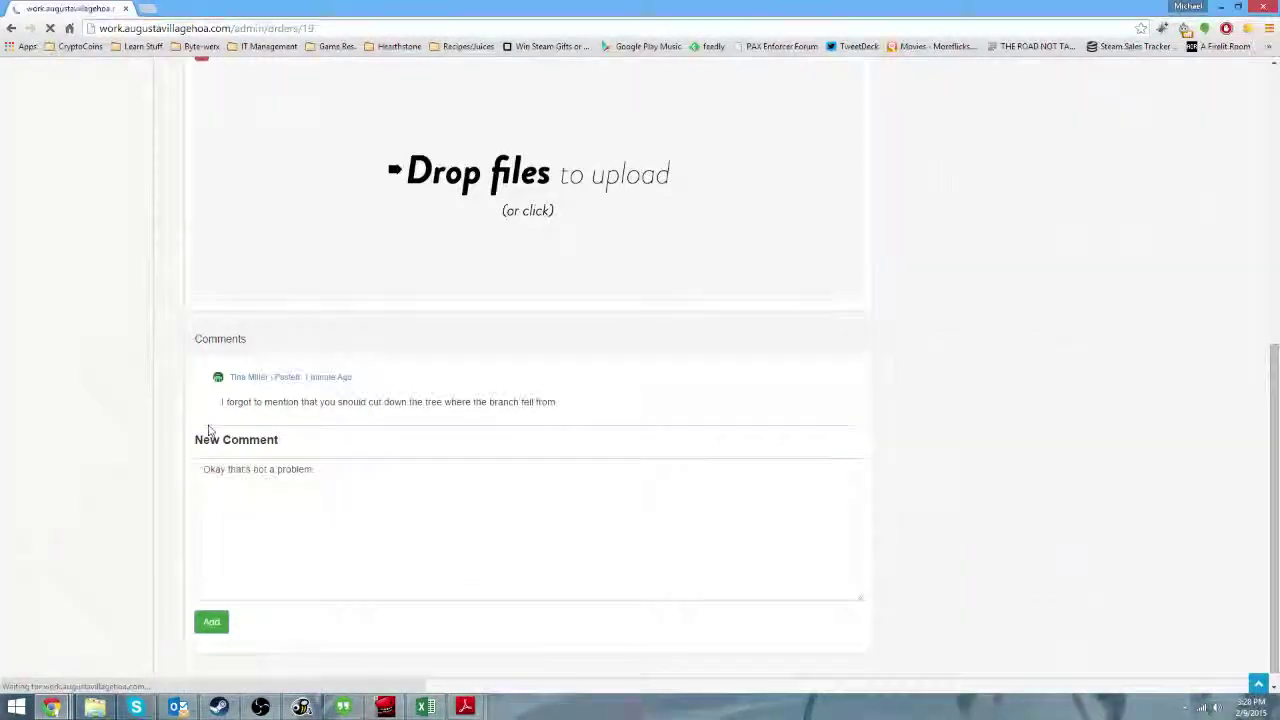
pyautogui.scroll(-7, 337, 474)
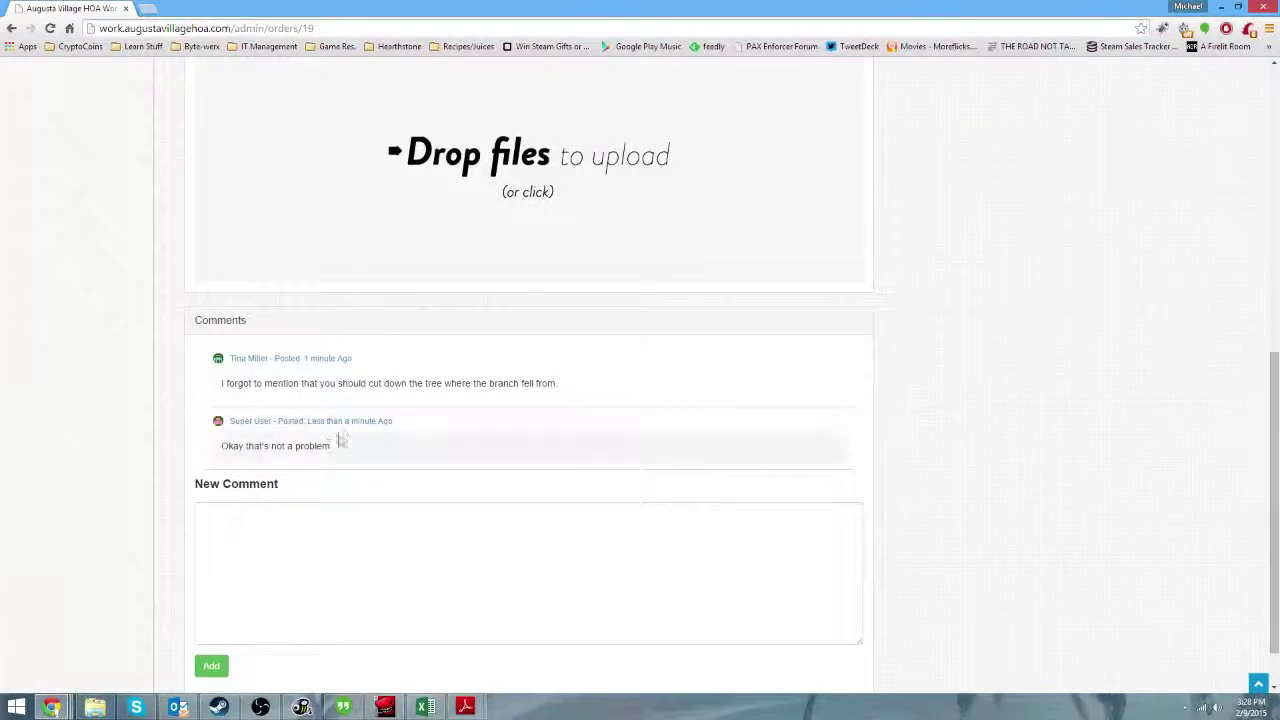
pyautogui.scroll(12, 971, 500)
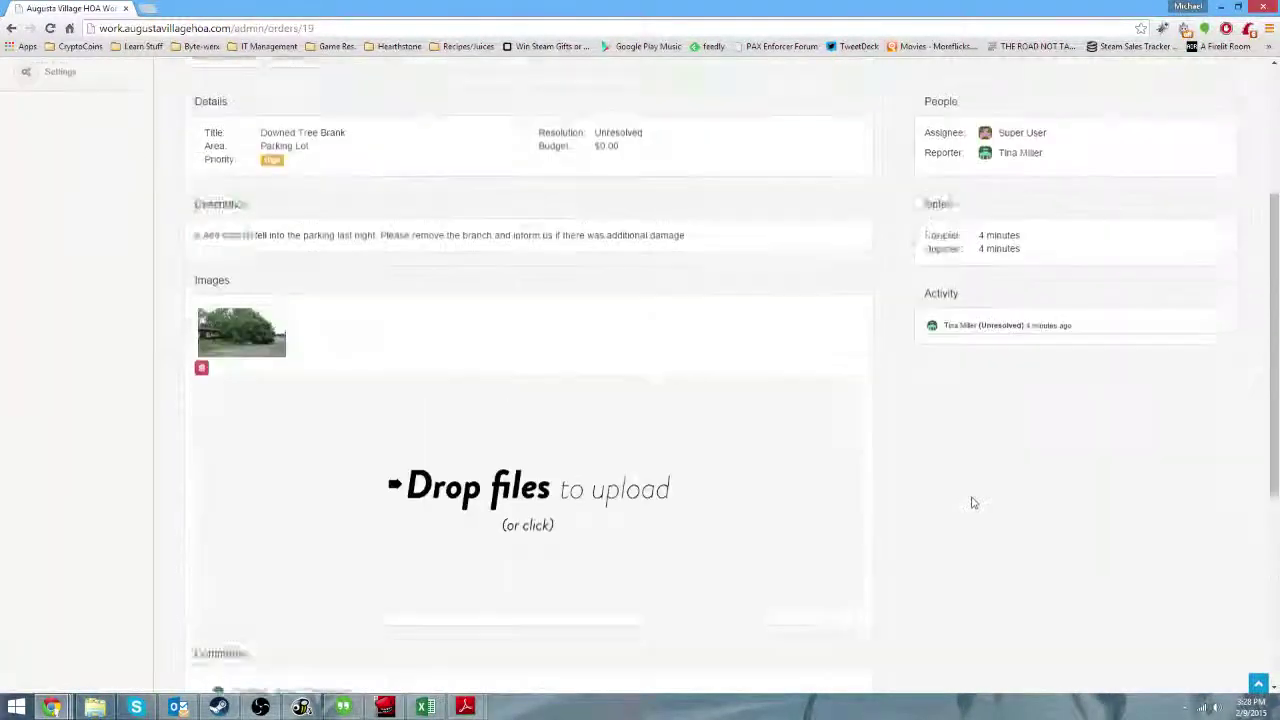
pyautogui.scroll(-1, 790, 538)
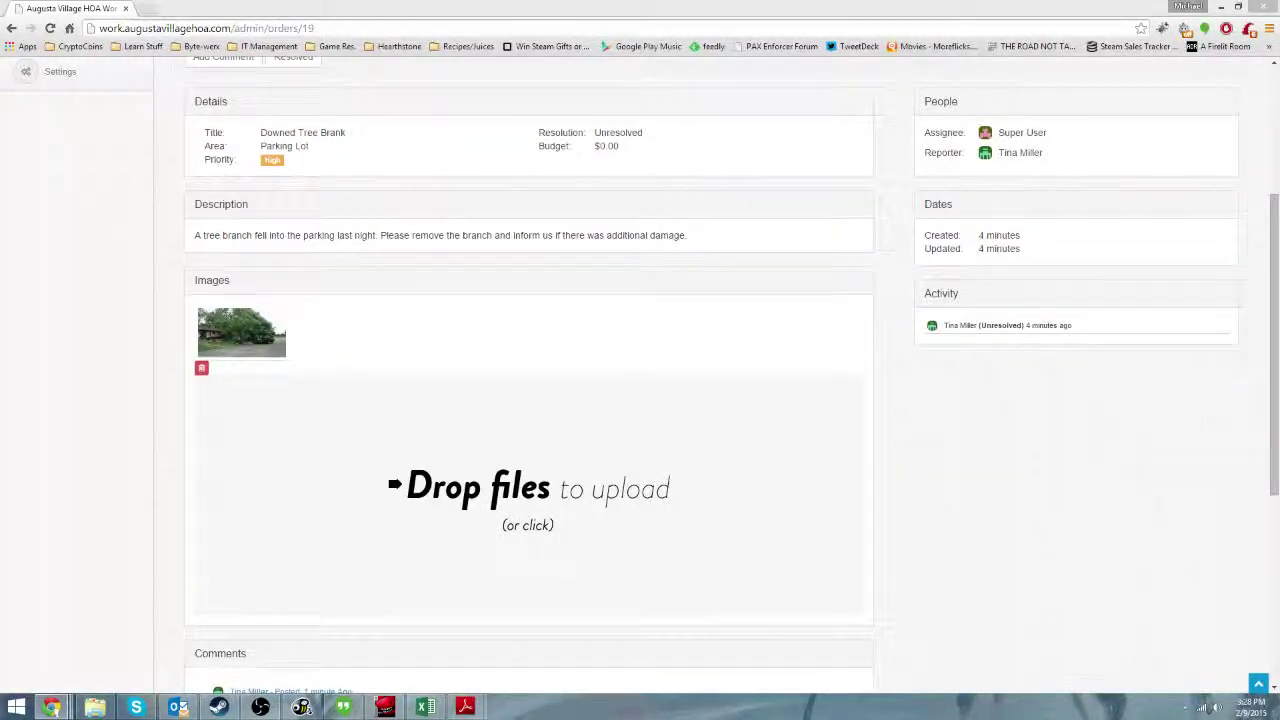
pyautogui.click(1152, 458)
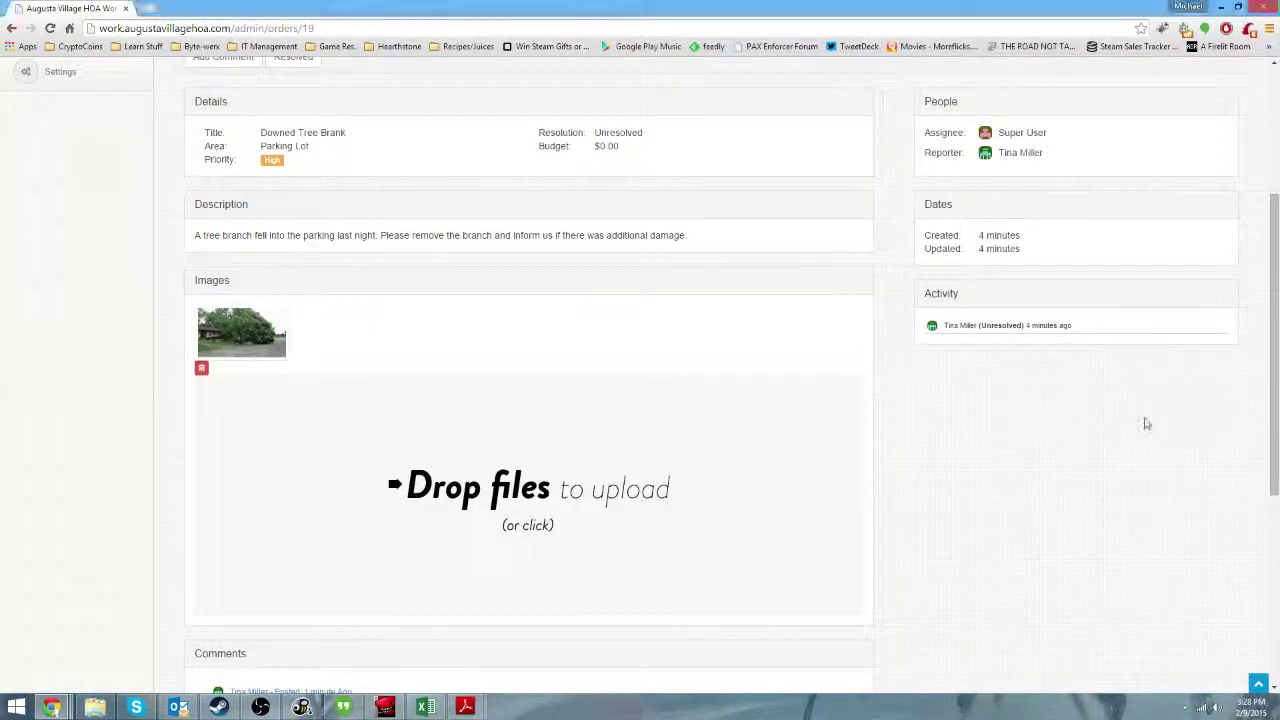
# Drag download (1).jpg from the Desktop in File Explorer onto the order's upload area.
pyautogui.click(100, 708)
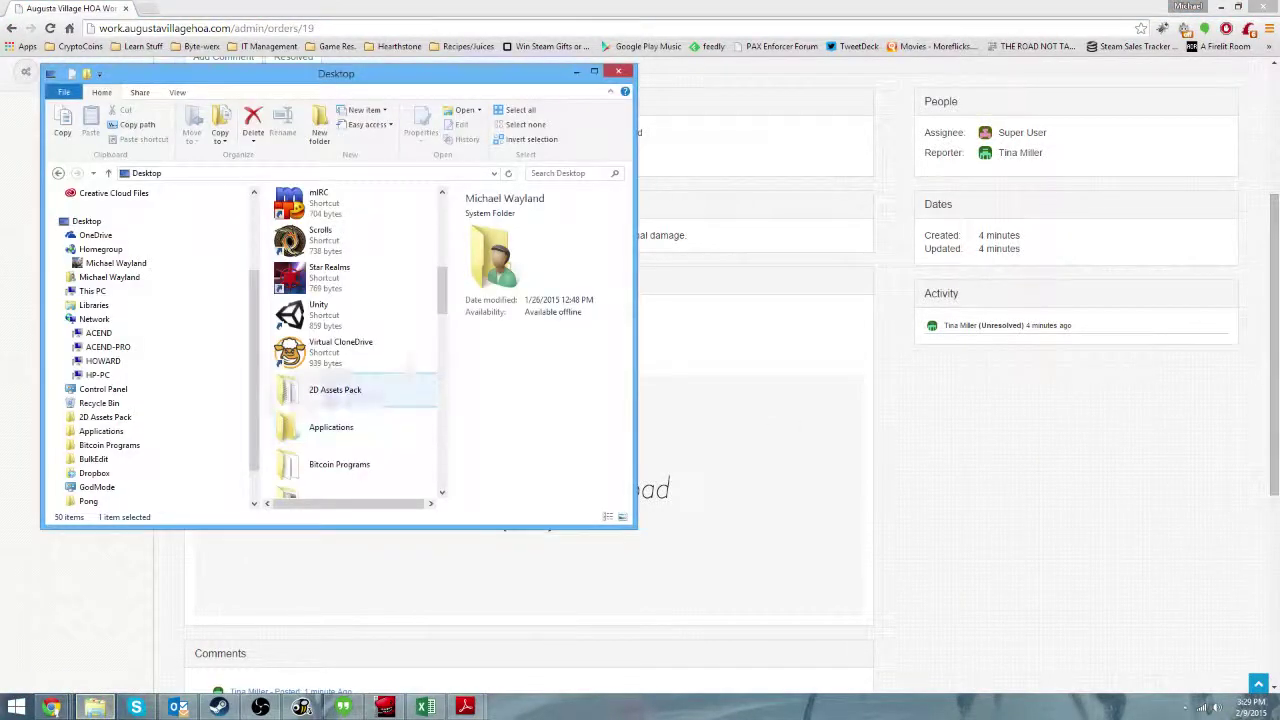
pyautogui.click(320, 350)
pyautogui.scroll(-8, 300, 360)
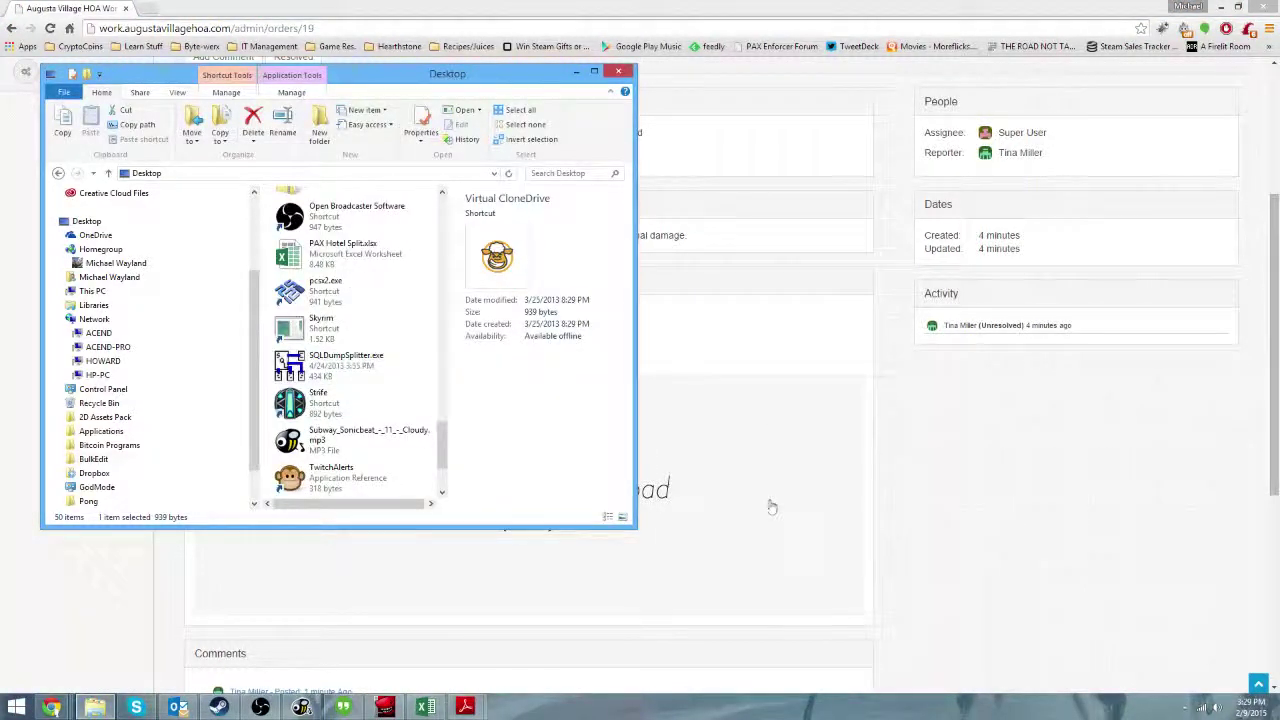
pyautogui.click(766, 503)
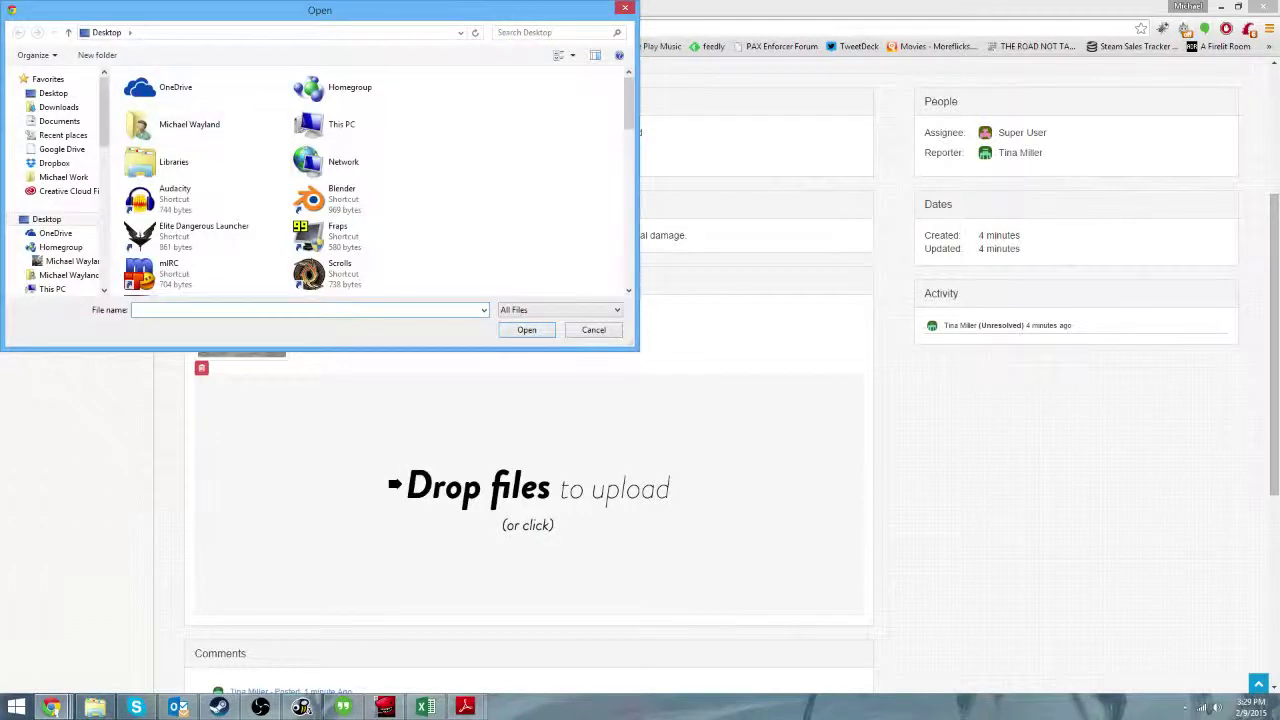
pyautogui.click(625, 8)
pyautogui.click(108, 707)
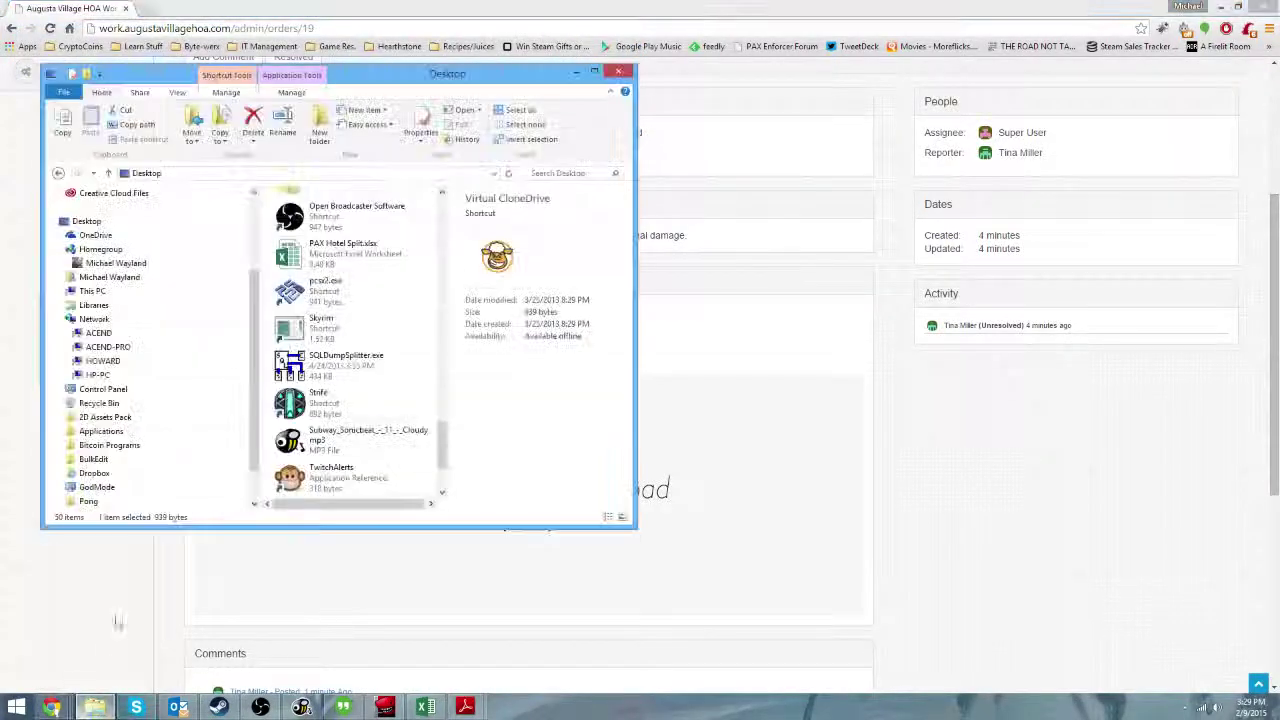
pyautogui.click(290, 325)
pyautogui.scroll(5, 300, 350)
pyautogui.scroll(2, 340, 365)
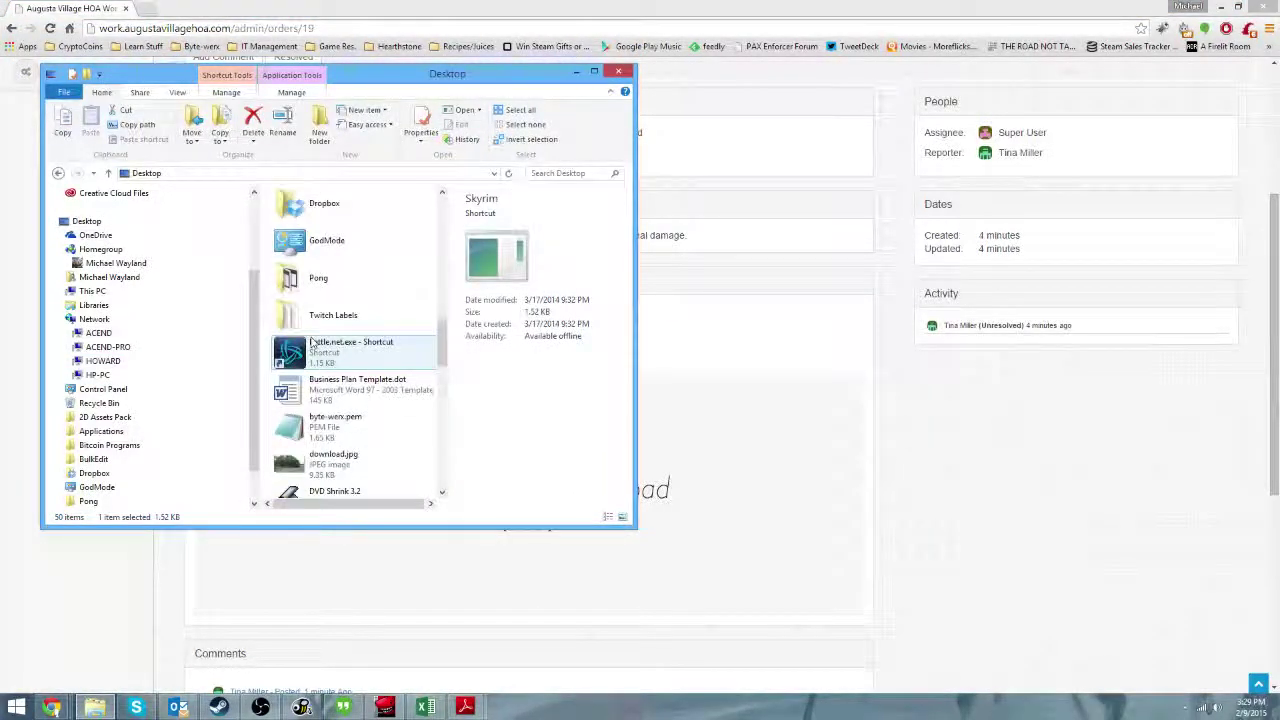
pyautogui.scroll(-1, 340, 365)
pyautogui.click(338, 366)
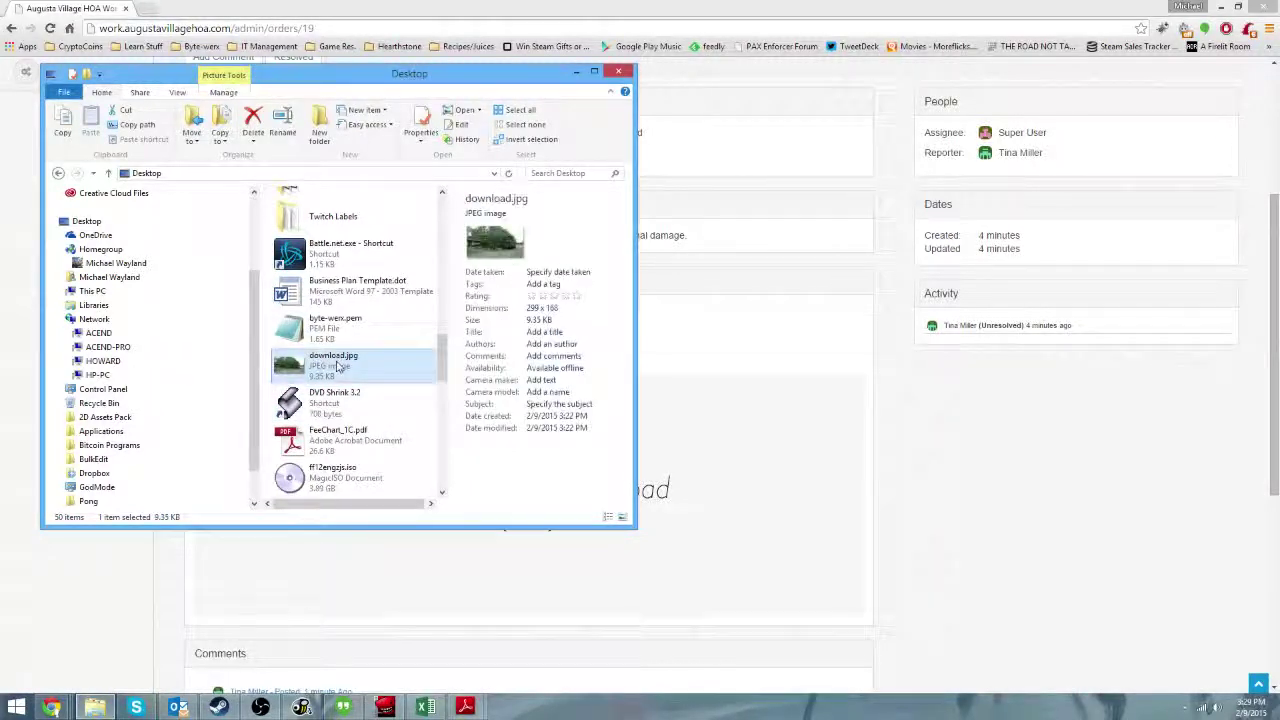
pyautogui.scroll(-5, 391, 374)
pyautogui.moveTo(320, 478); pyautogui.dragTo(790, 450)
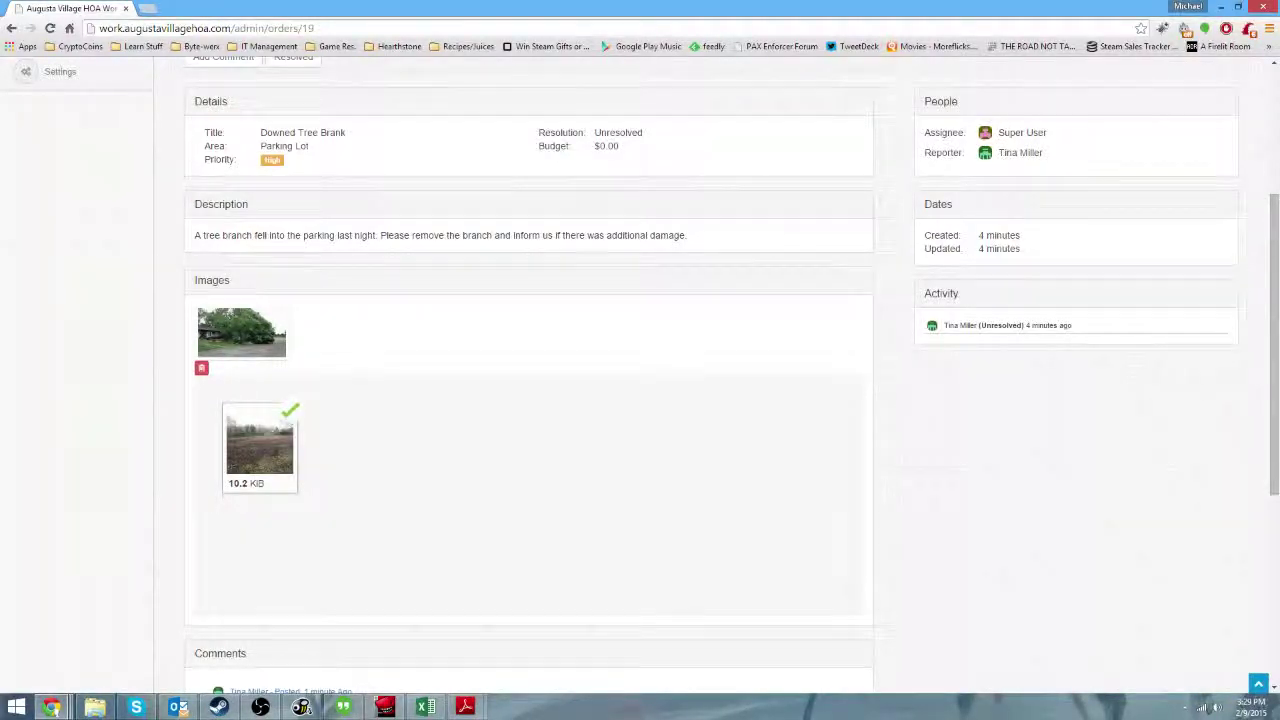
# Submit the empty comment form so the order reloads with both photos under Images.
pyautogui.scroll(-4, 1000, 451)
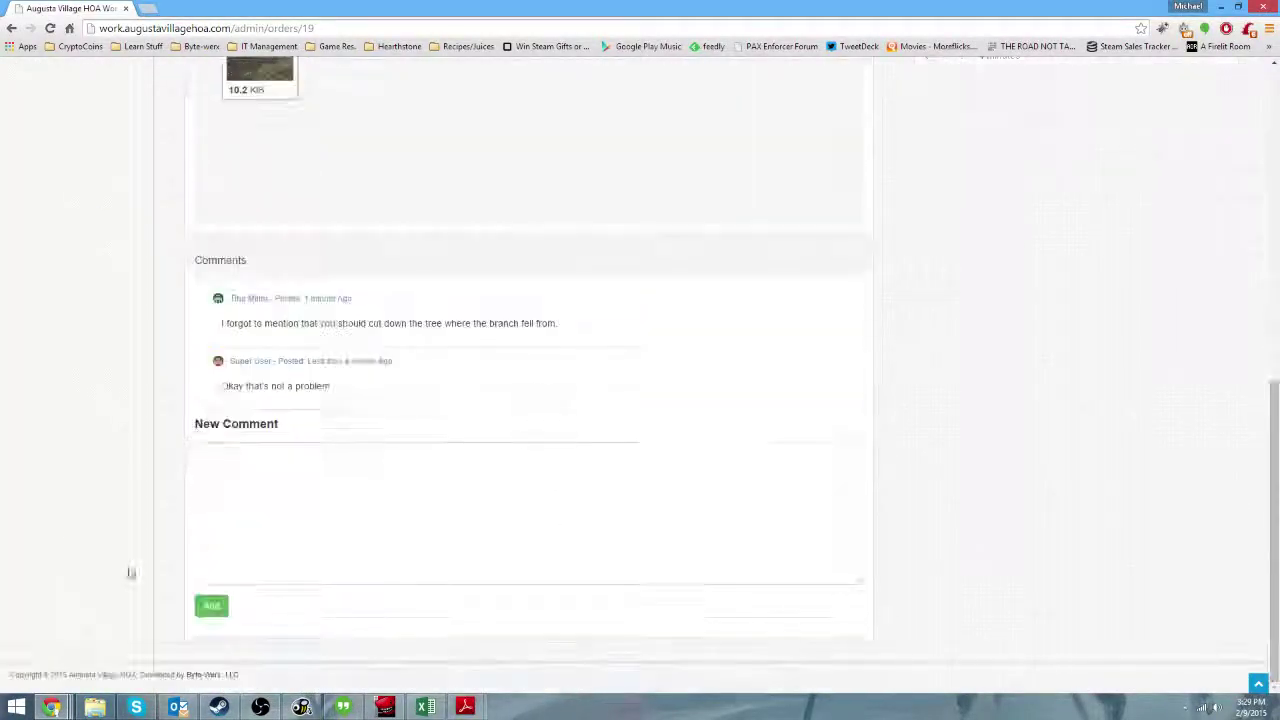
pyautogui.click(211, 606)
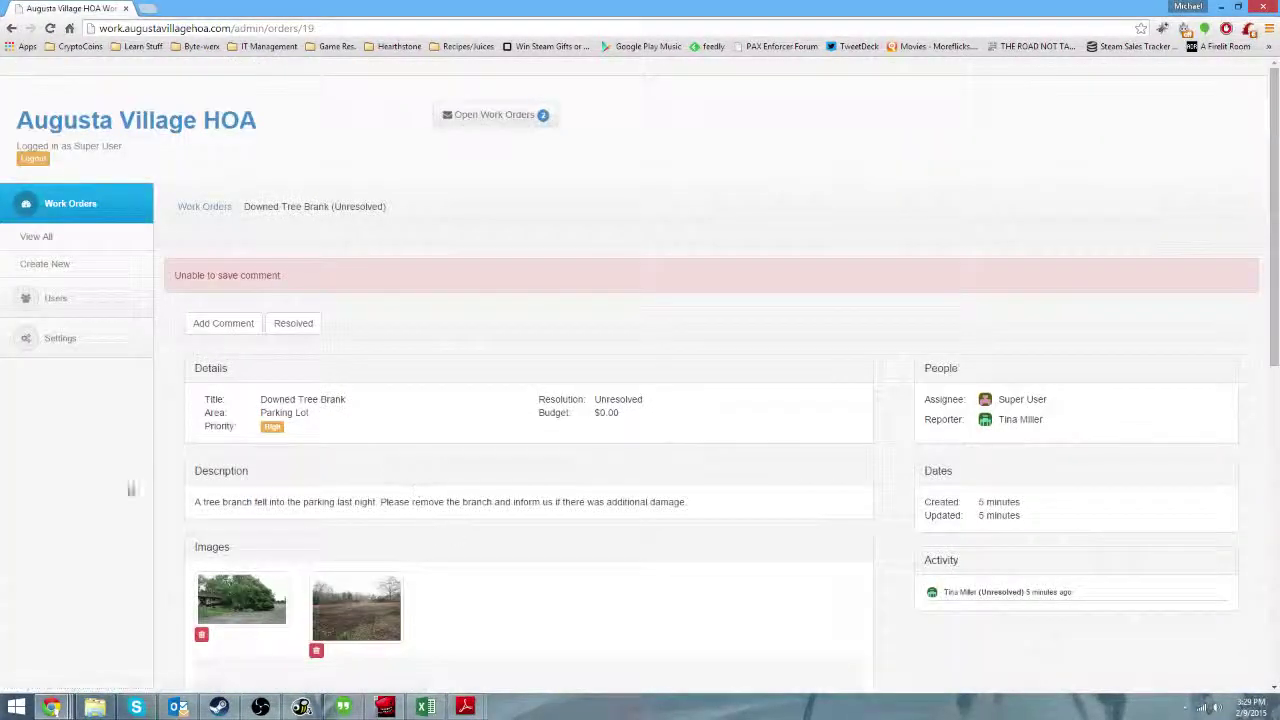
pyautogui.scroll(-3, 389, 283)
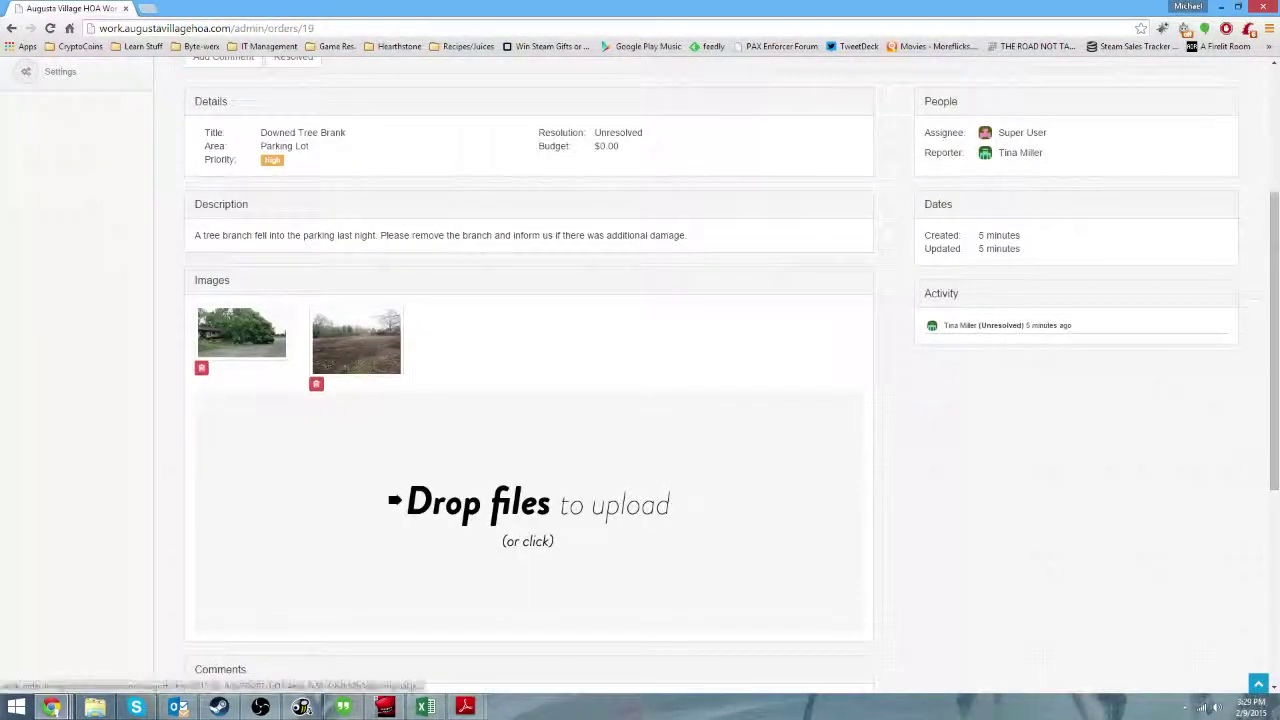
# Enlarge the new upload and the fallen-tree photo in the lightbox, closing each.
pyautogui.click(340, 350)
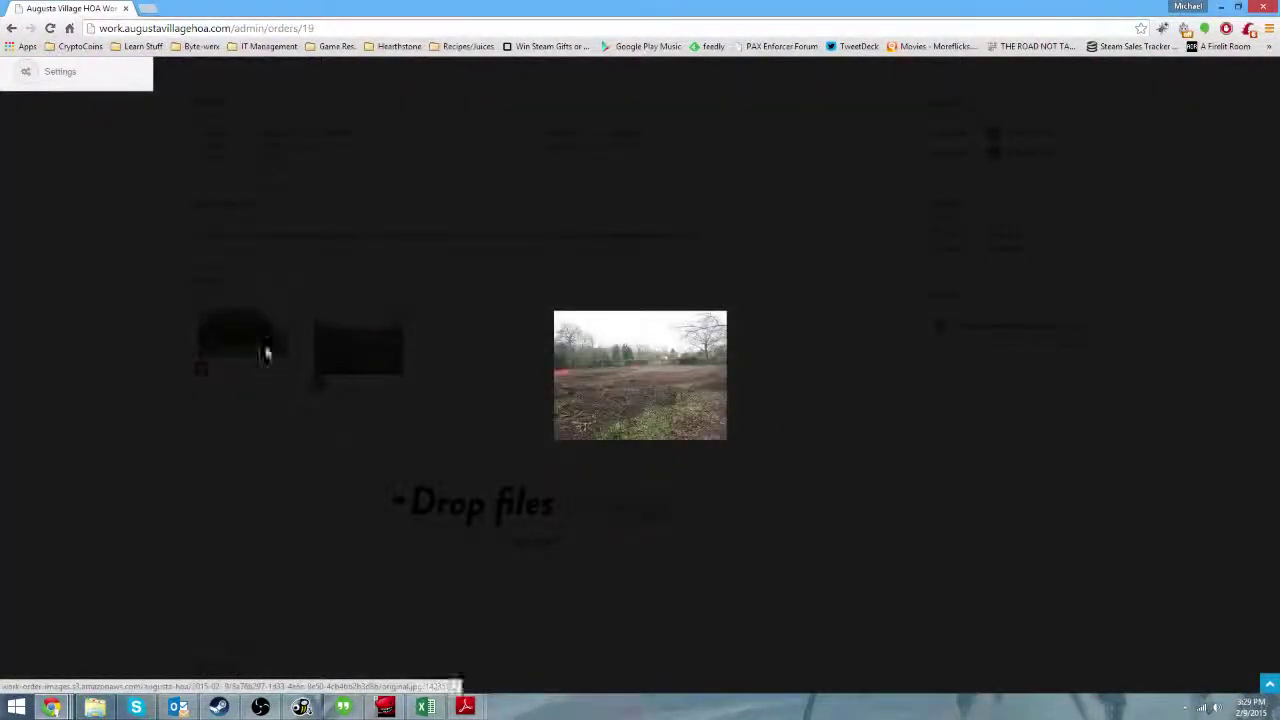
pyautogui.click(489, 371)
pyautogui.click(240, 332)
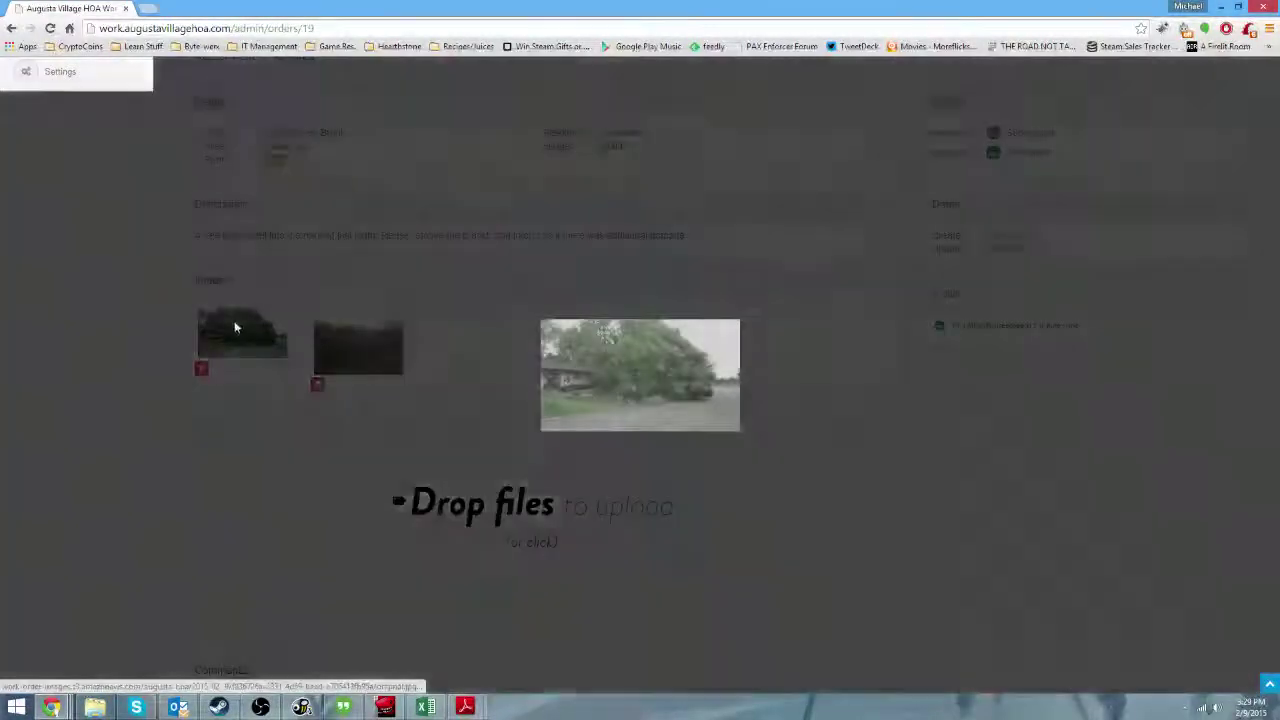
pyautogui.click(770, 509)
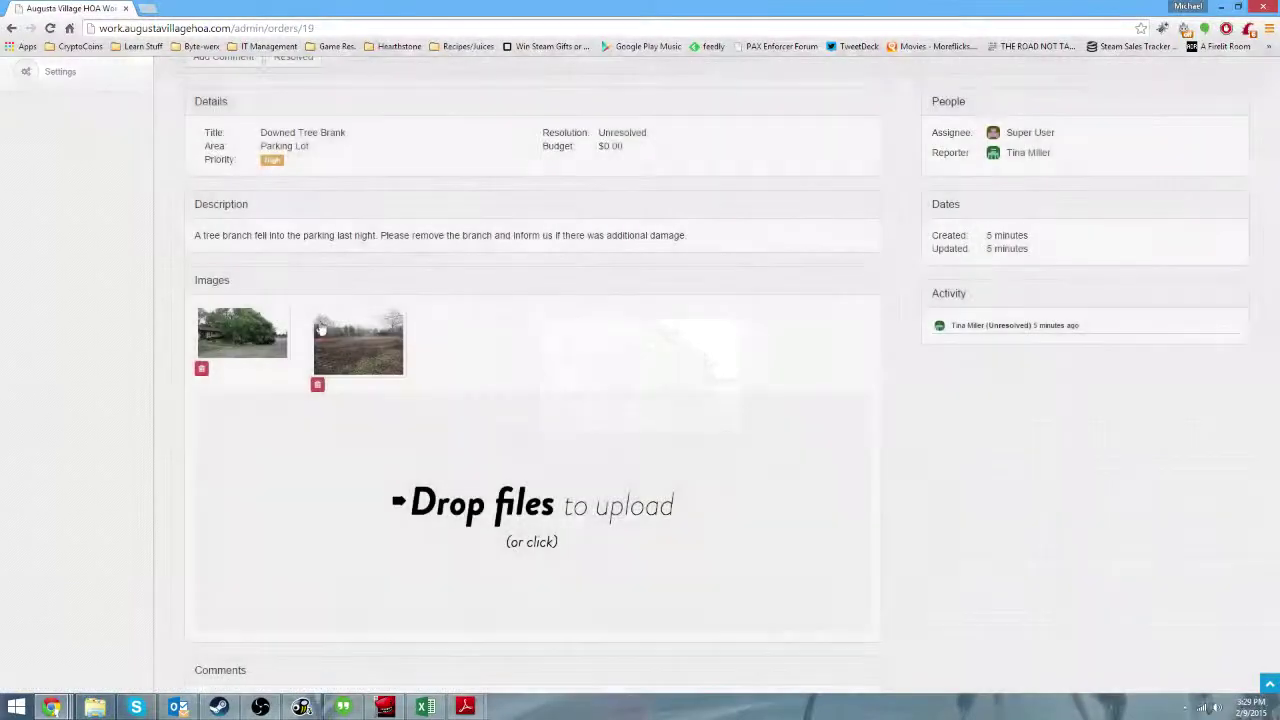
pyautogui.click(395, 345)
pyautogui.click(1066, 197)
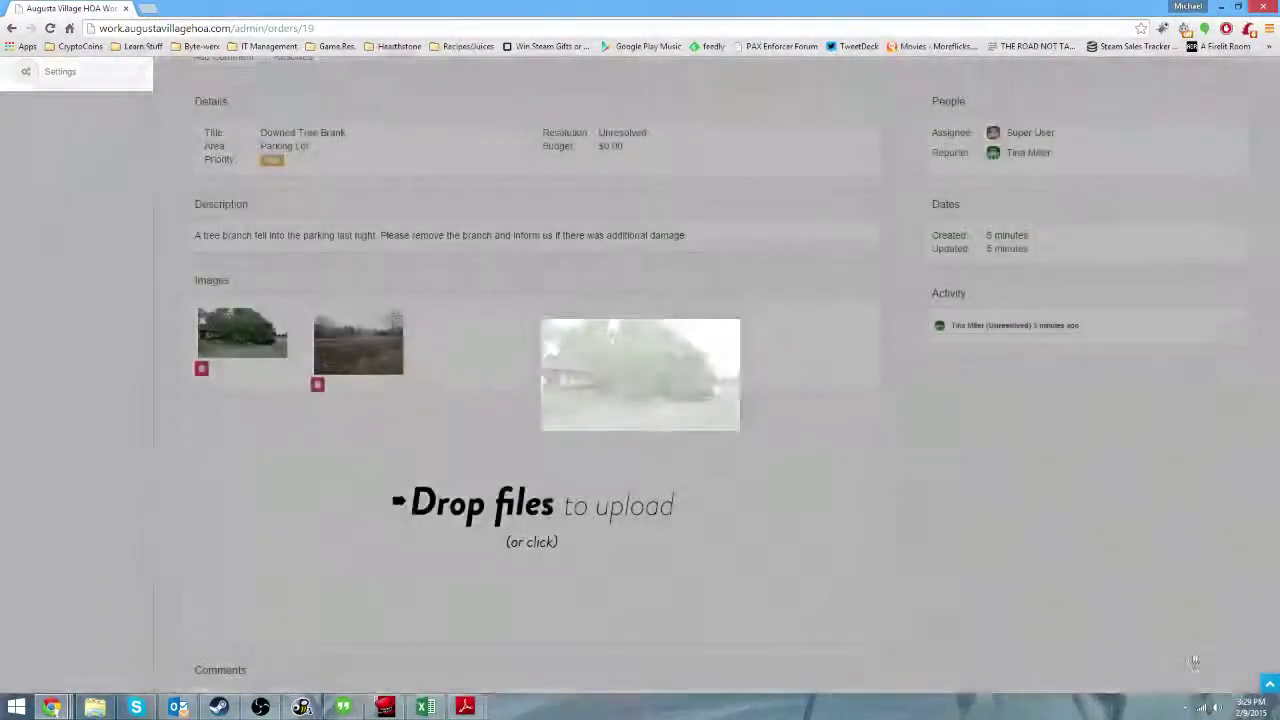
pyautogui.scroll(3, 545, 207)
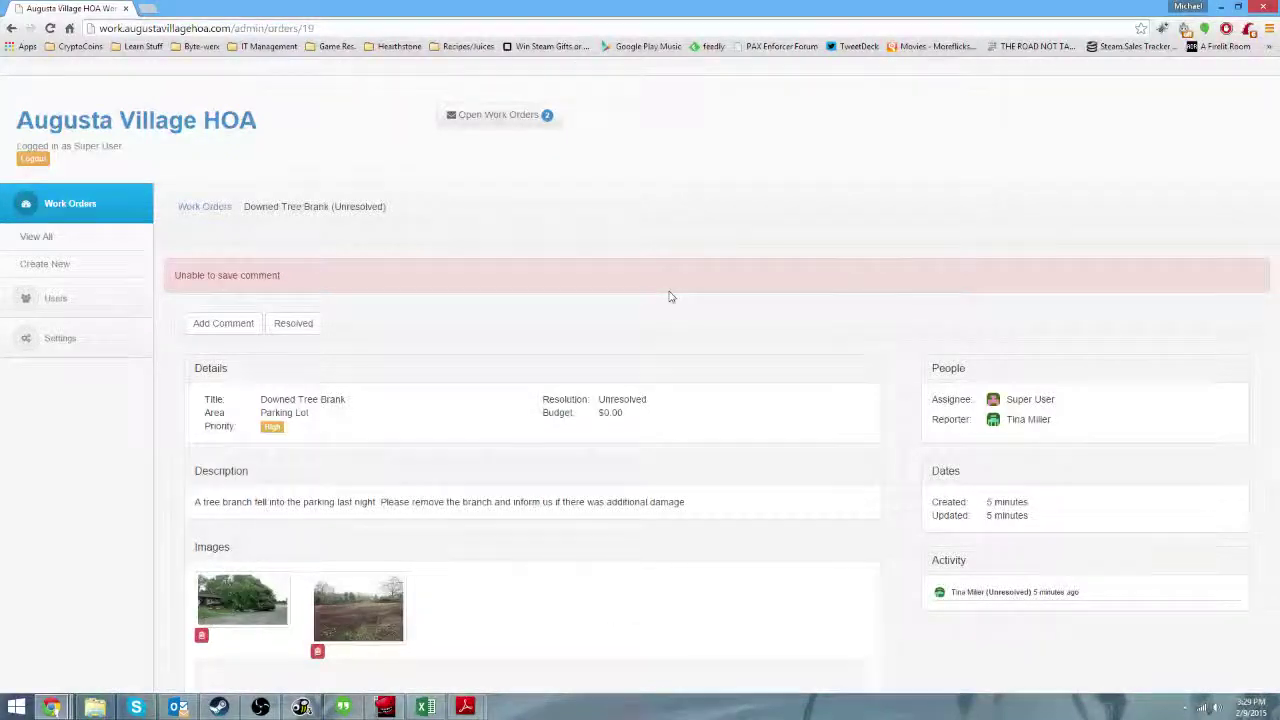
pyautogui.scroll(-3, 671, 294)
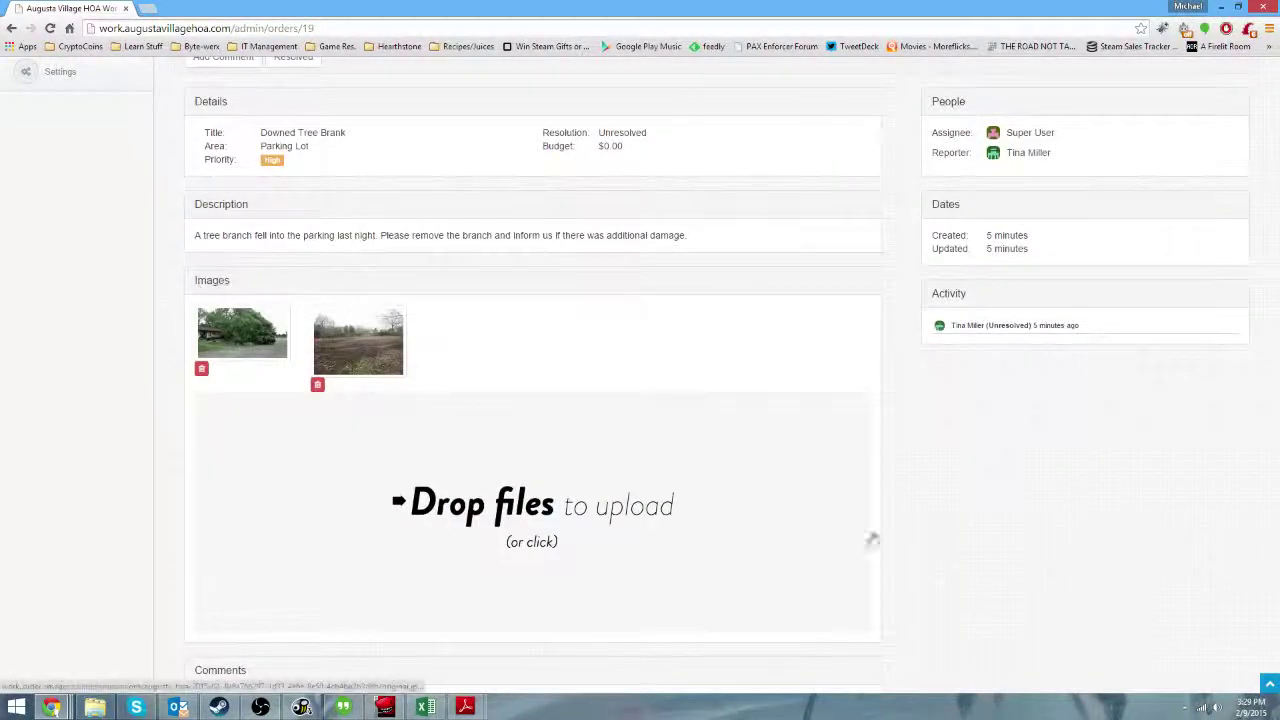
pyautogui.scroll(3, 640, 380)
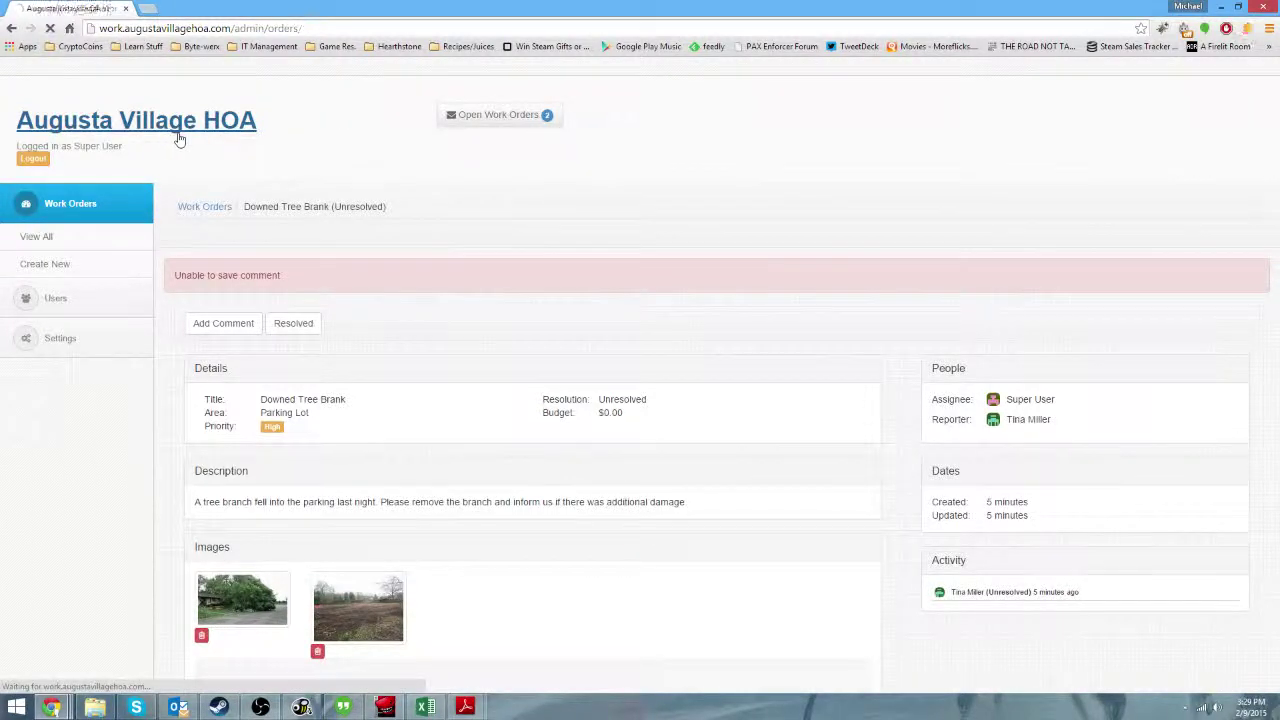
# Reopen Downed Tree Brank from the list, mark it Resolved, and check its resolved row.
pyautogui.click(177, 134)
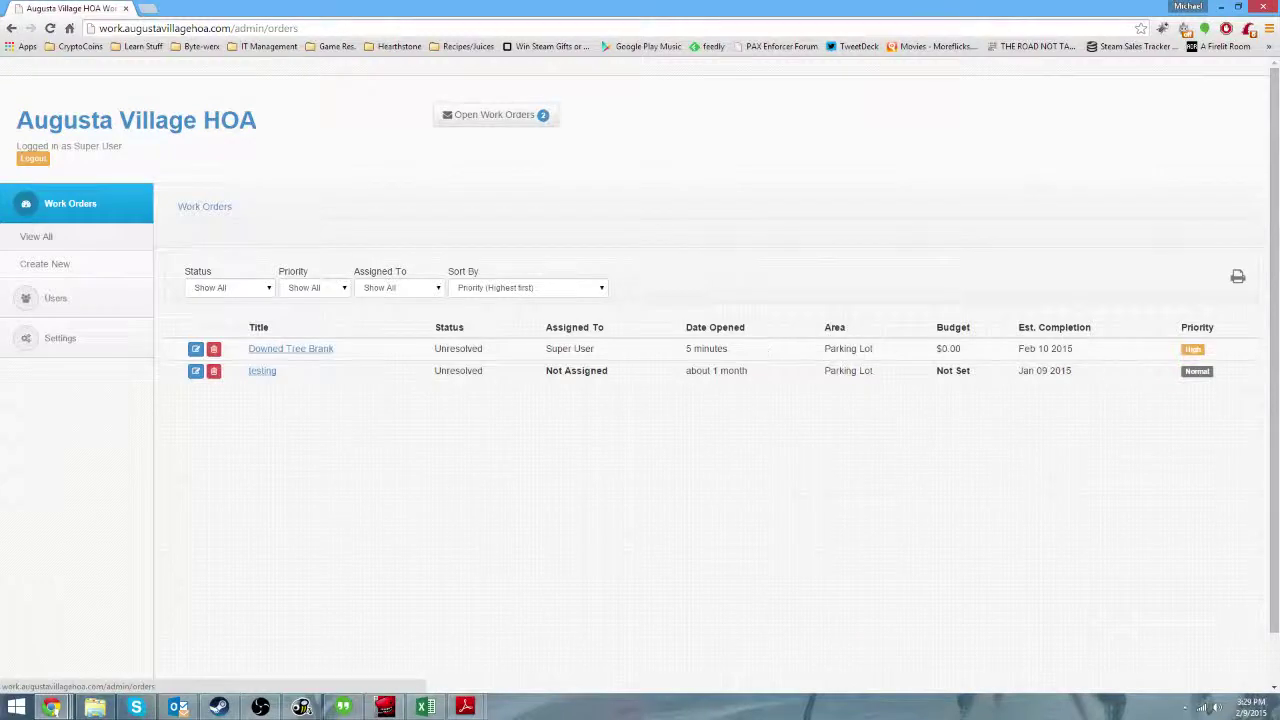
pyautogui.click(305, 352)
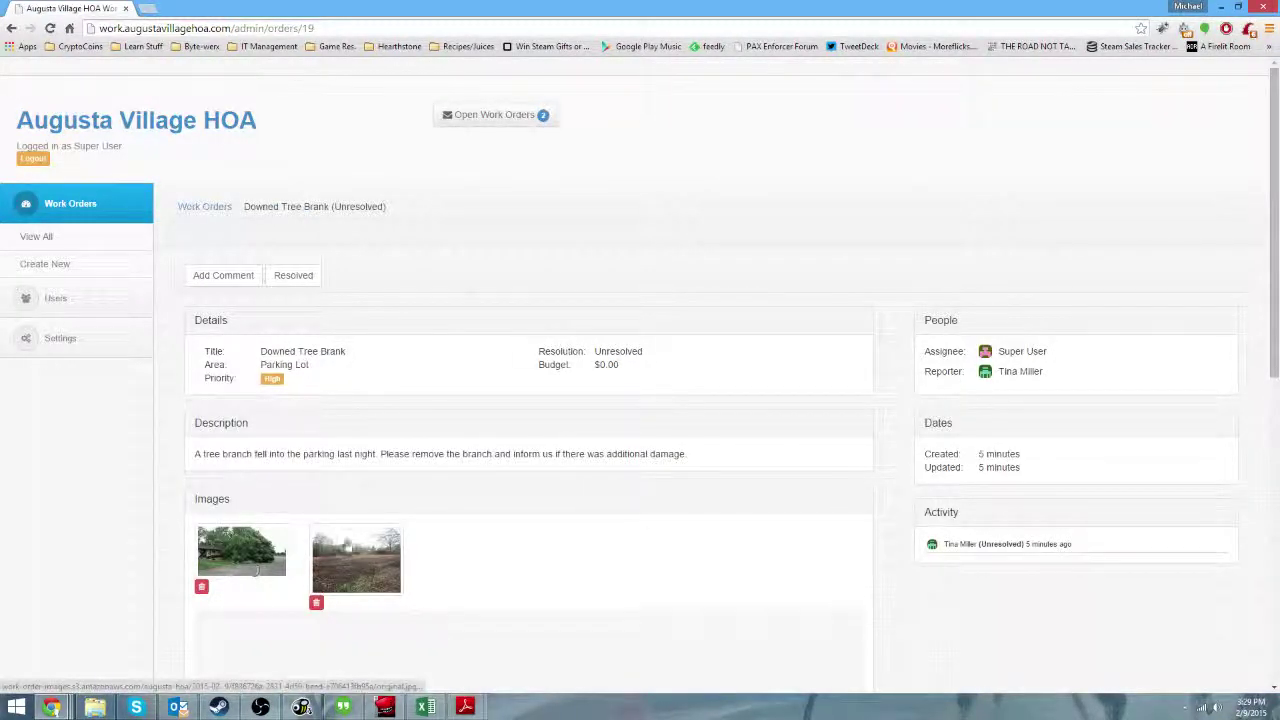
pyautogui.click(298, 279)
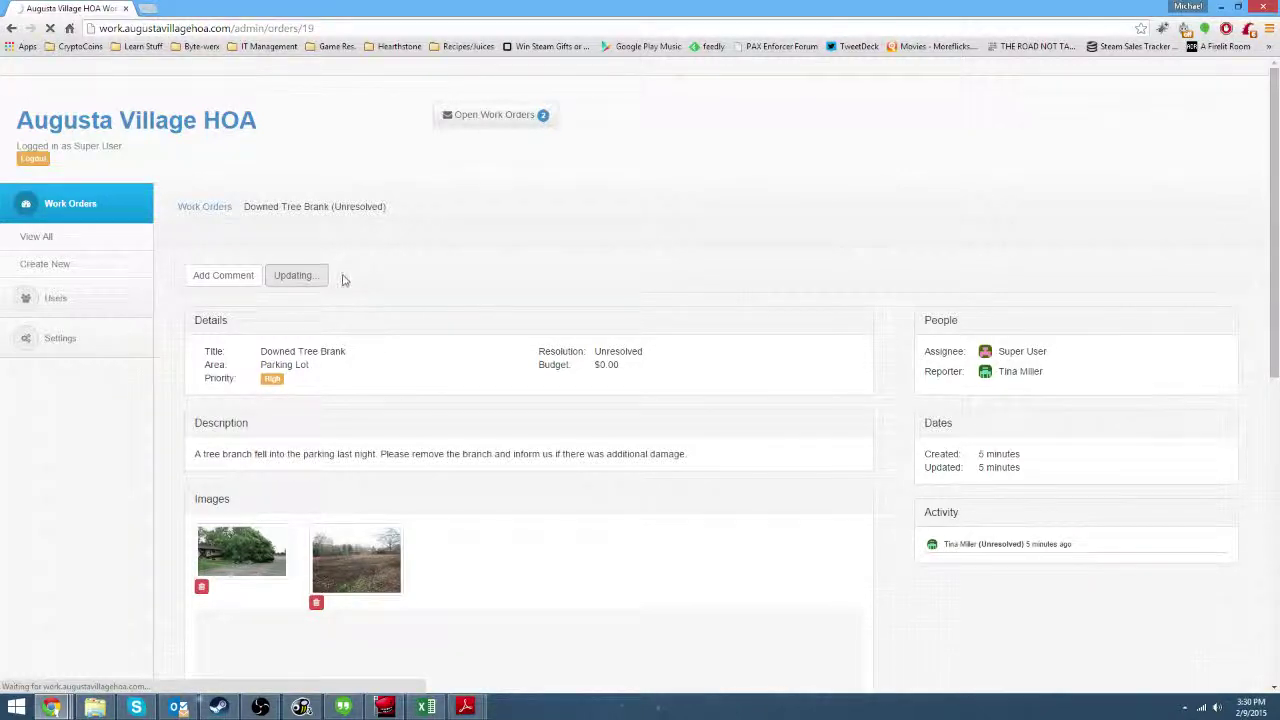
pyautogui.moveTo(169, 276); pyautogui.dragTo(397, 264)
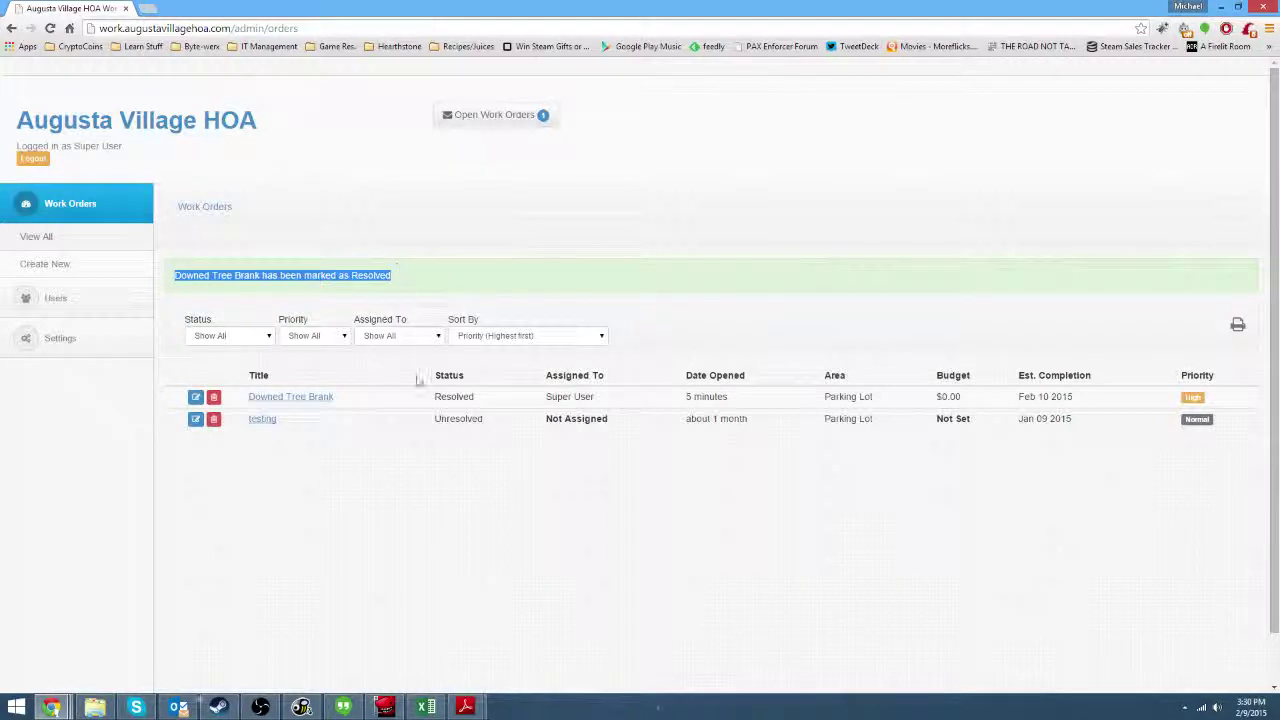
pyautogui.moveTo(244, 398); pyautogui.dragTo(1143, 397)
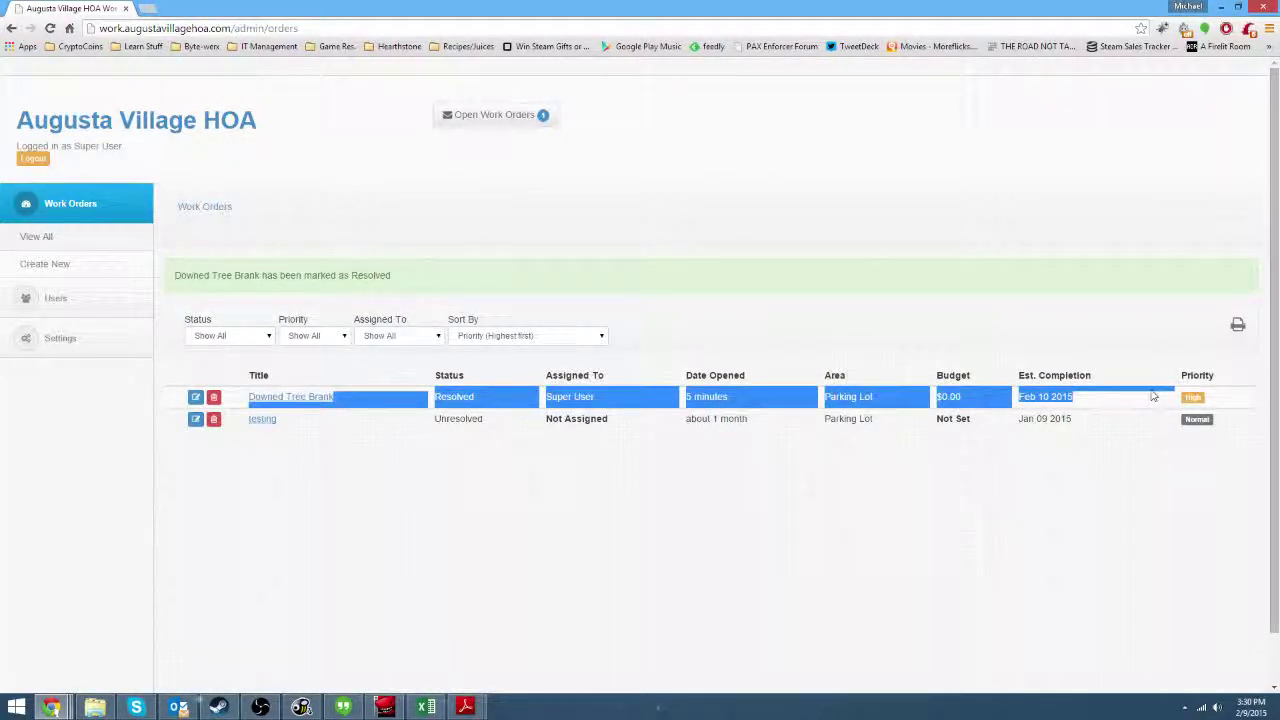
pyautogui.click(960, 519)
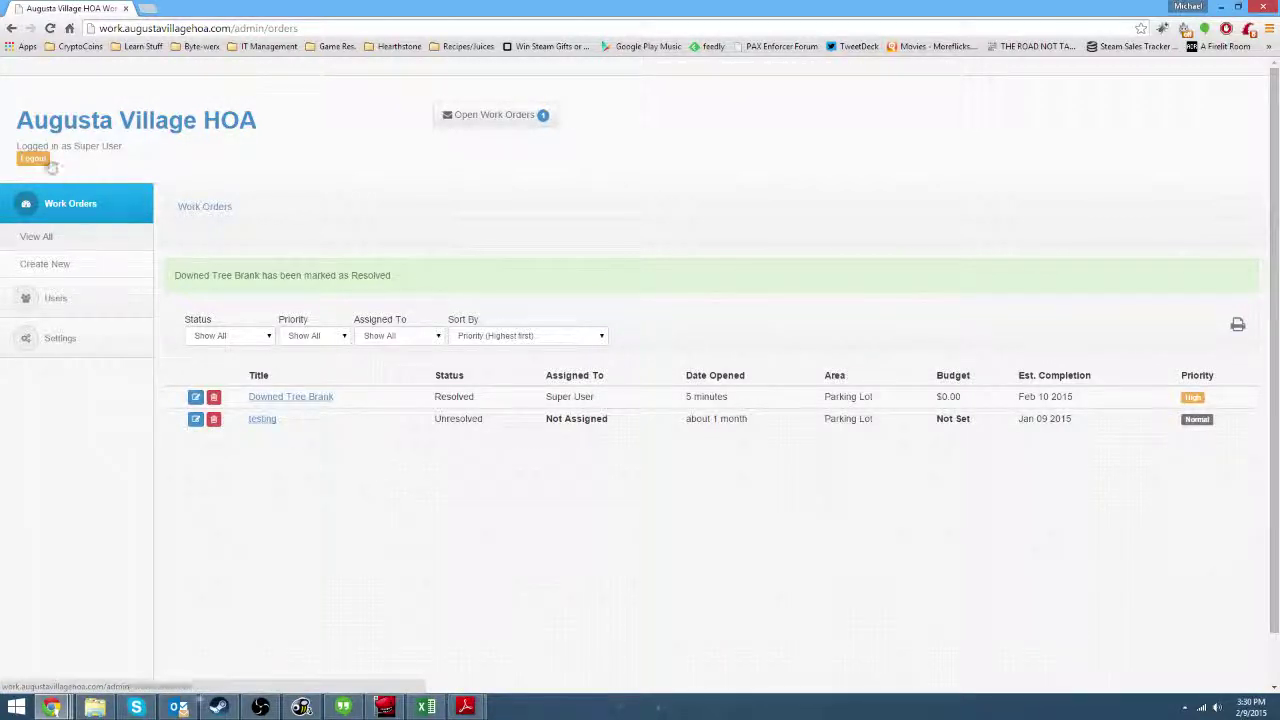
# Log out of Super User and sign in with the resident's email and password, declining password saving.
pyautogui.click(33, 159)
pyautogui.click(640, 155)
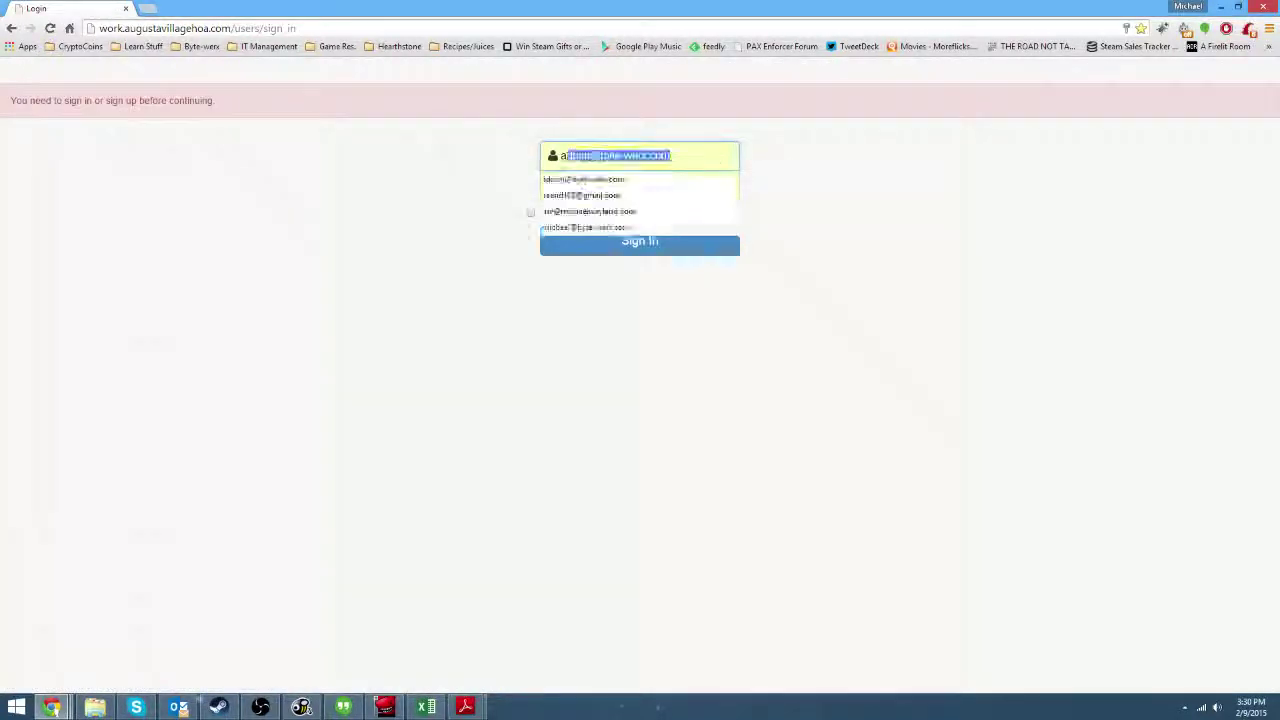
pyautogui.press('Delete')
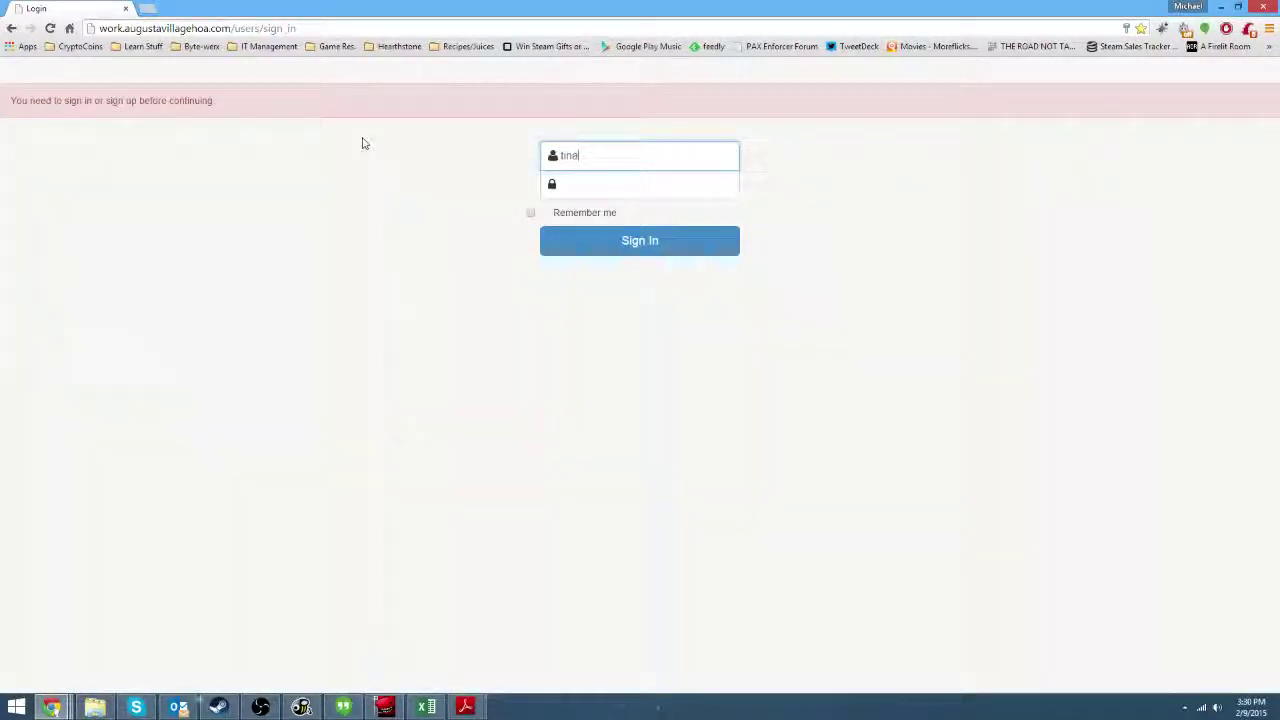
pyautogui.press('Tab')
pyautogui.write('a')
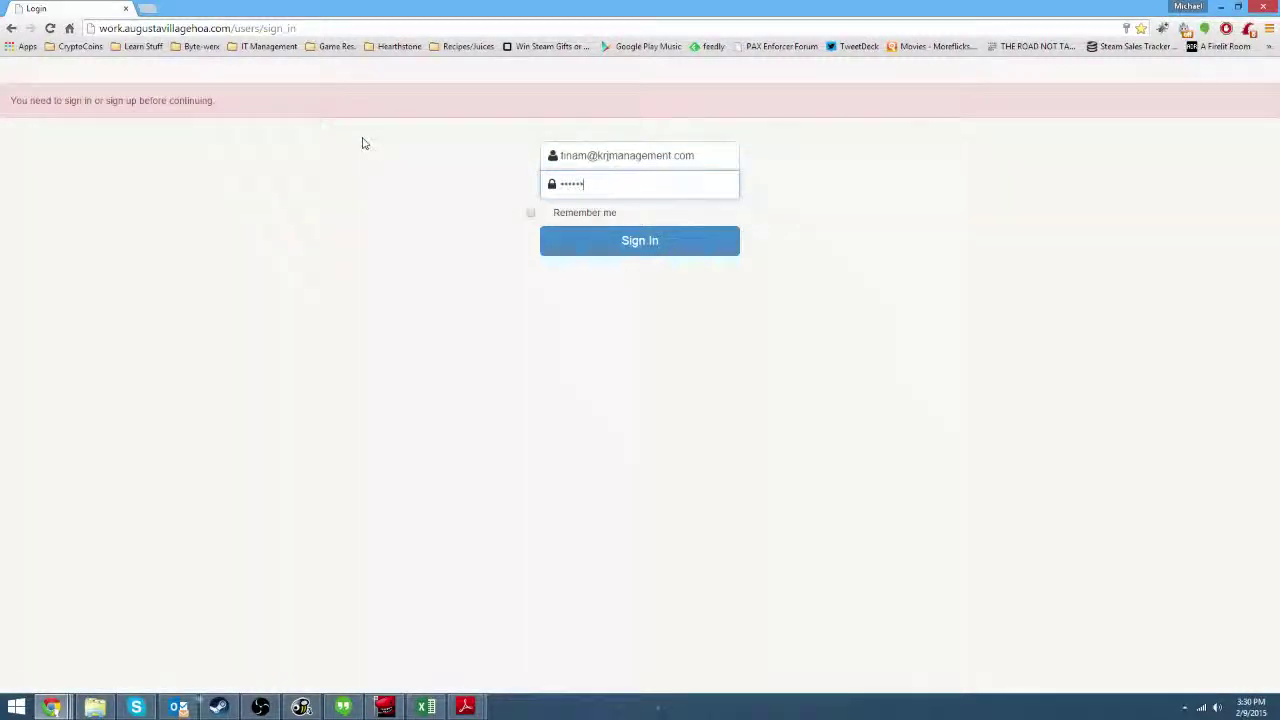
pyautogui.write('••••')
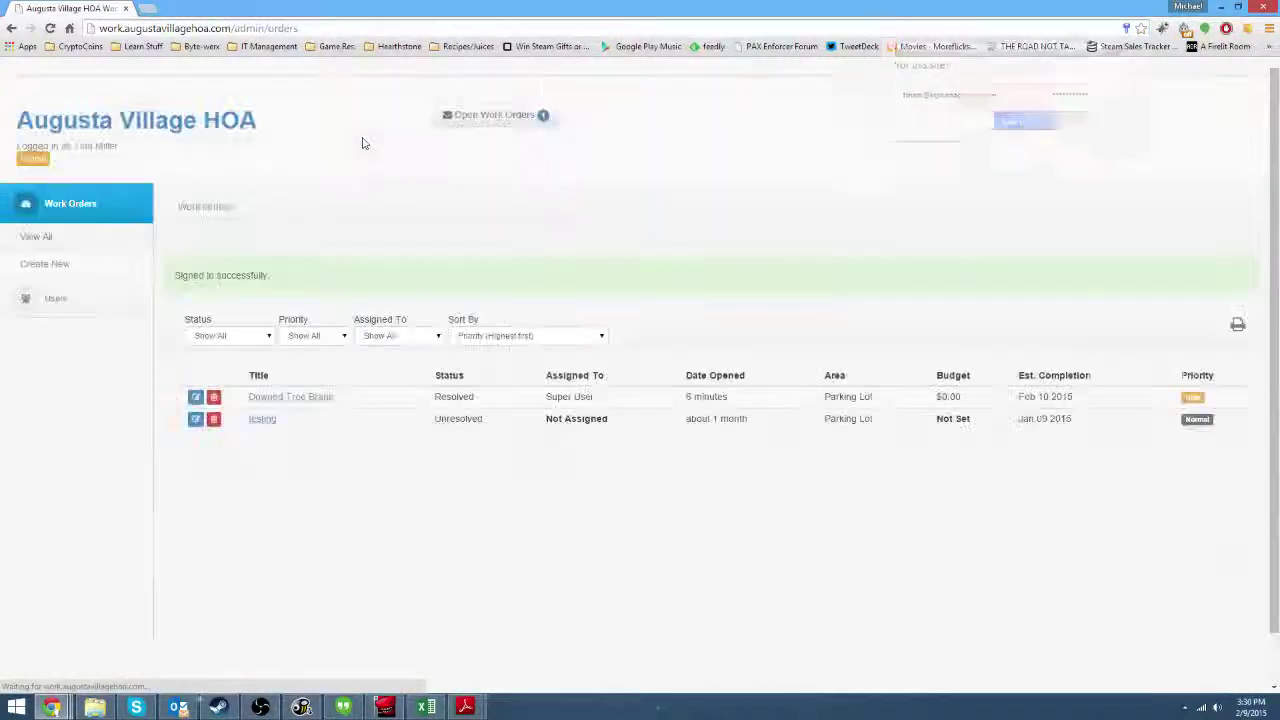
pyautogui.click(1086, 121)
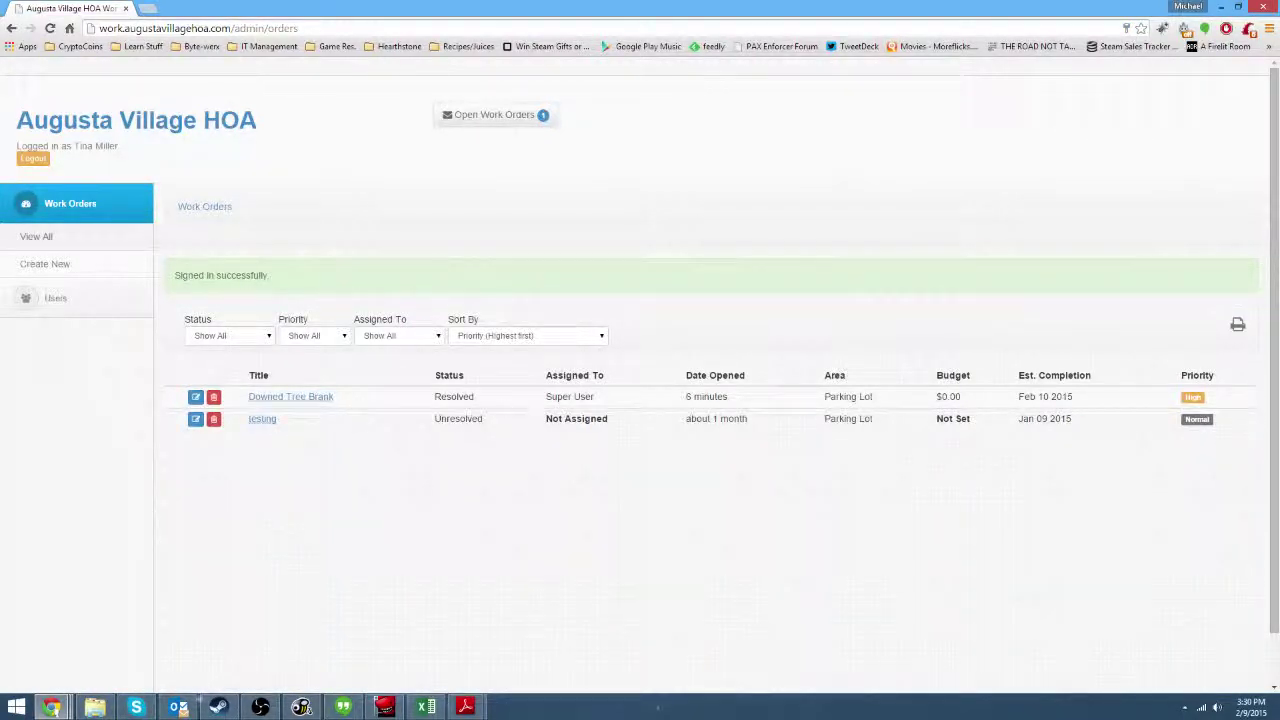
pyautogui.moveTo(248, 398); pyautogui.dragTo(313, 388)
# View the second photo enlarged on Downed Tree Brank, then reopen the order as Unresolved.
pyautogui.click(290, 397)
pyautogui.scroll(-5, 875, 402)
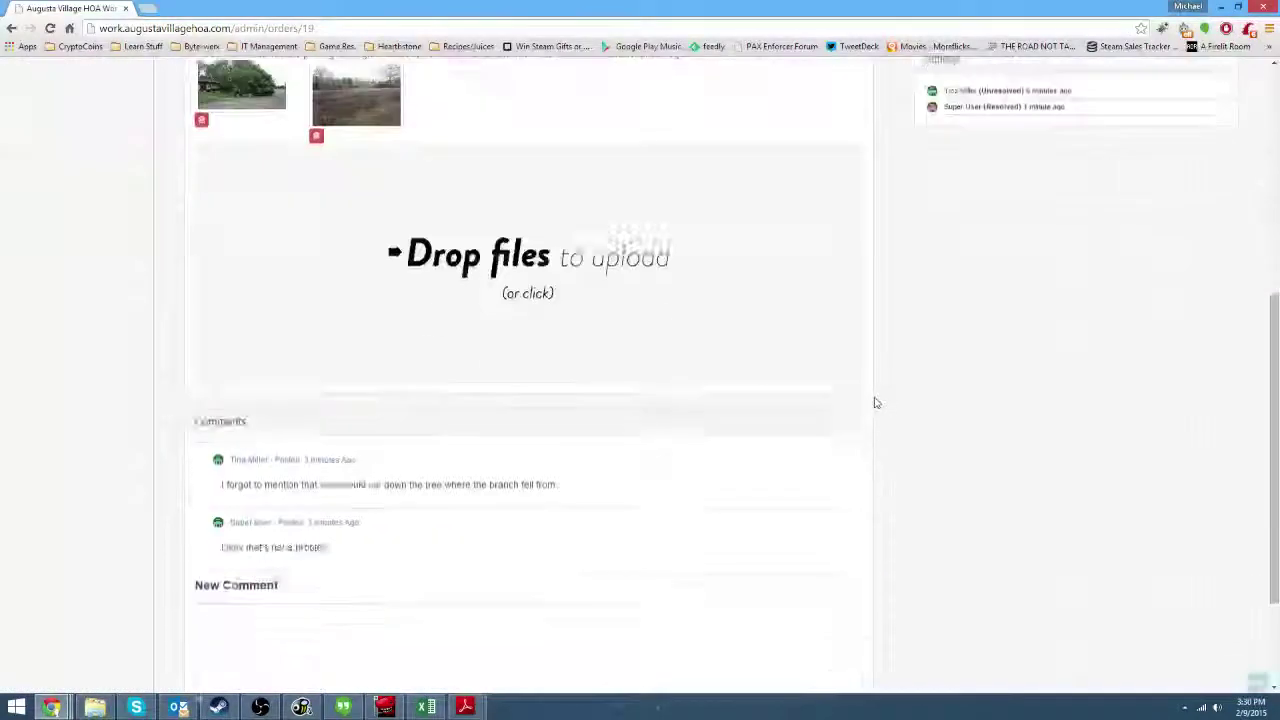
pyautogui.scroll(-2, 878, 412)
pyautogui.scroll(5, 637, 543)
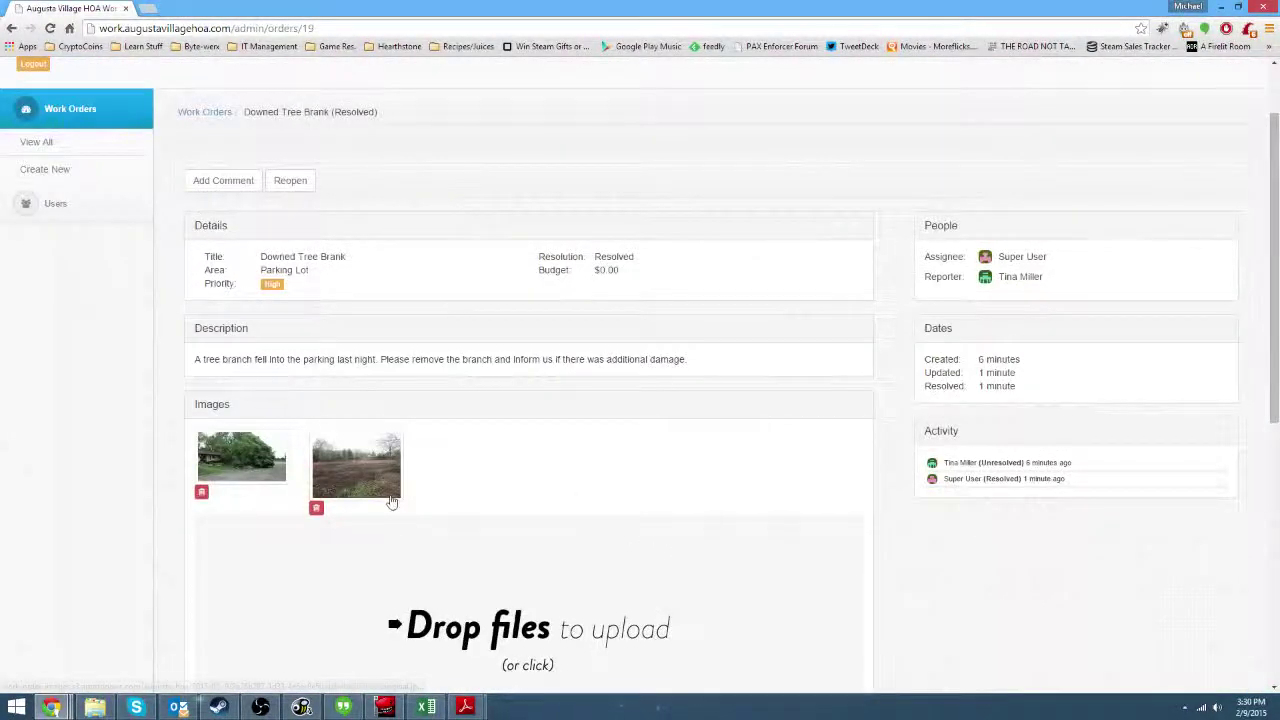
pyautogui.click(364, 470)
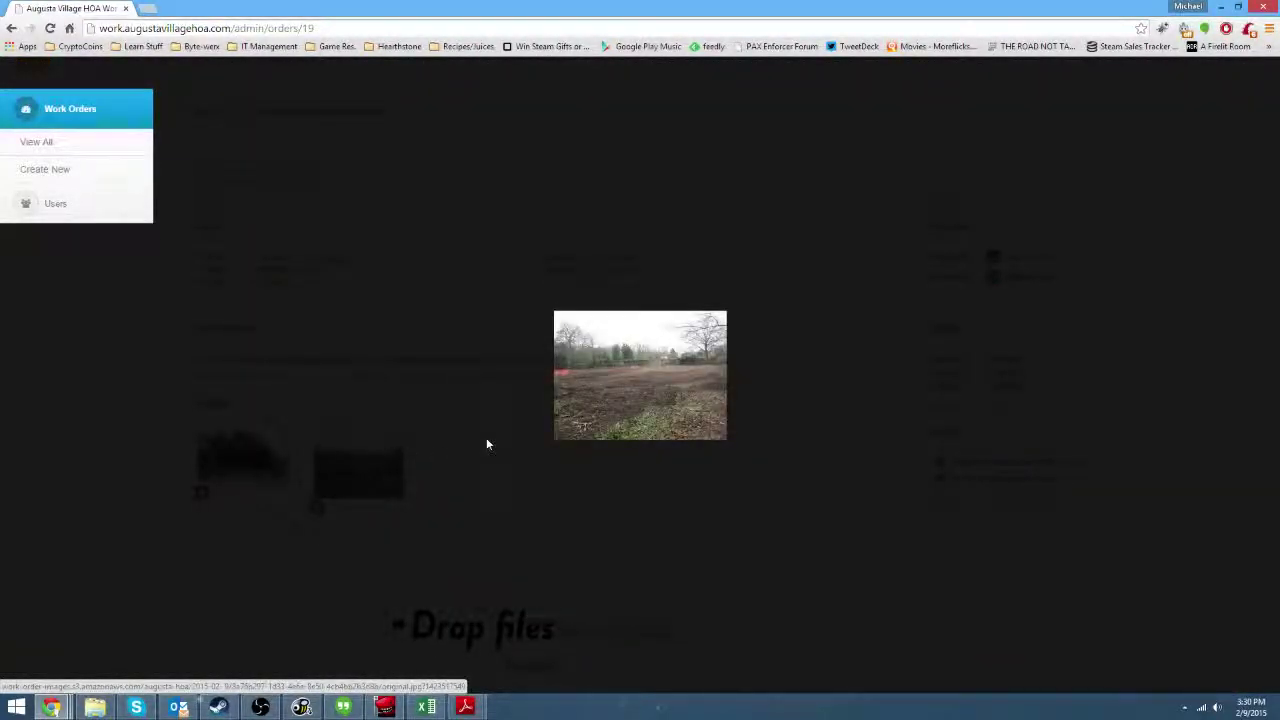
pyautogui.click(486, 440)
pyautogui.scroll(1, 254, 268)
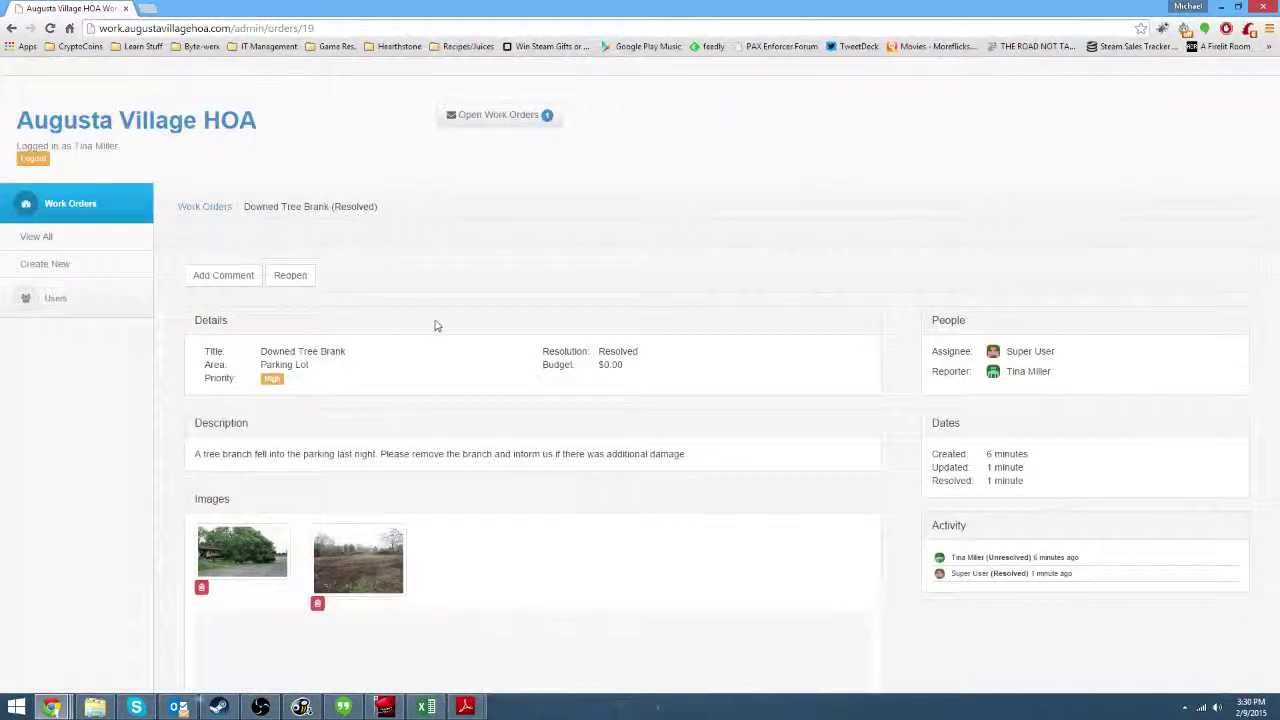
pyautogui.click(289, 278)
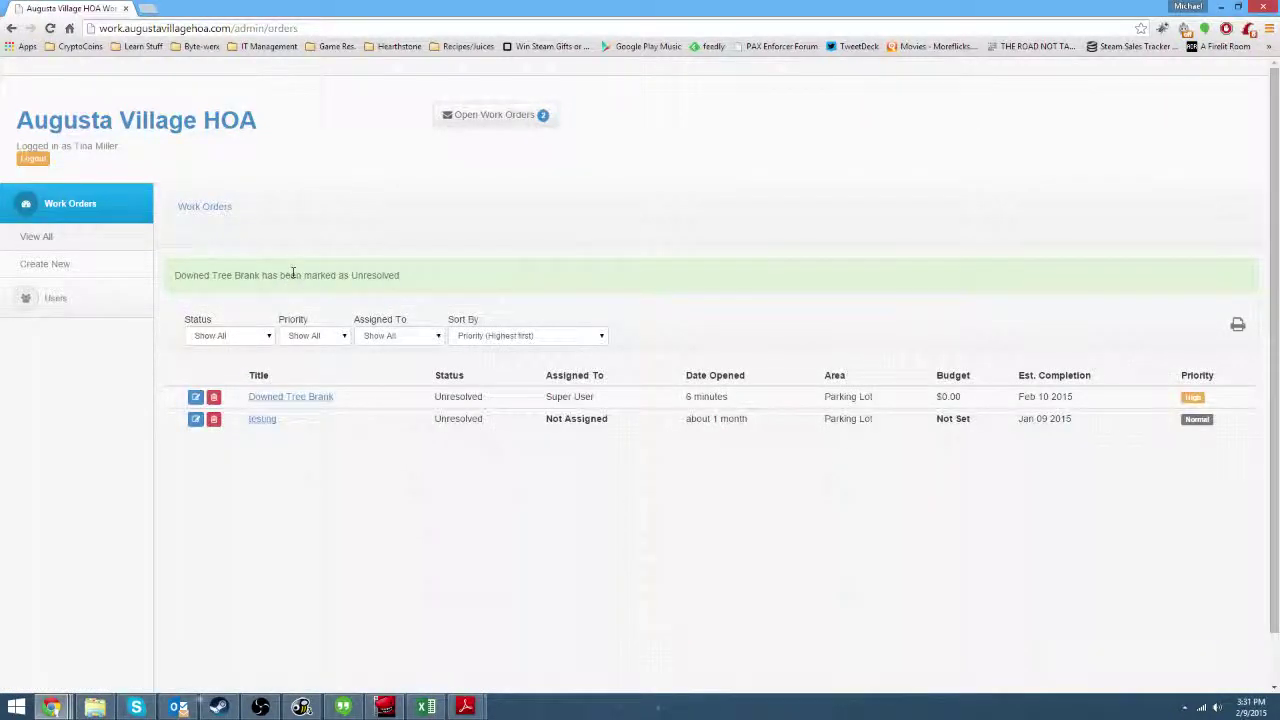
pyautogui.click(293, 396)
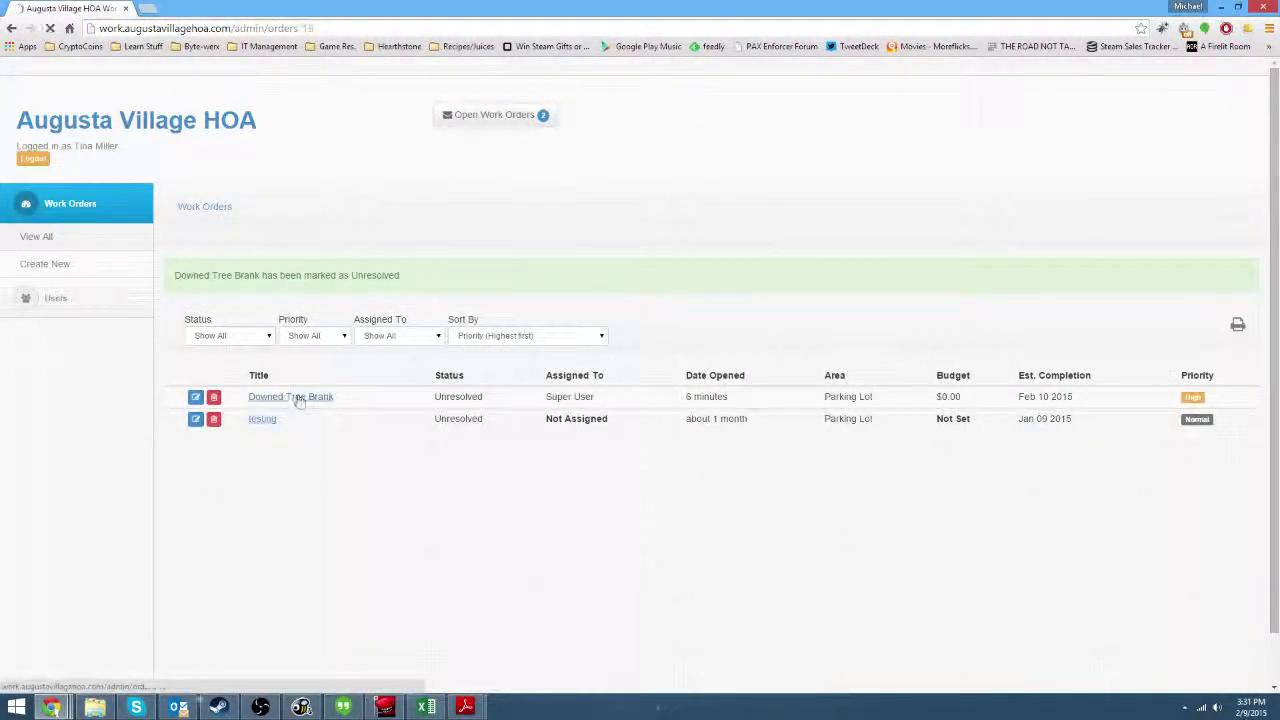
# Post the comment 'Please sweep away the extra mess' on Downed Tree Brank.
pyautogui.scroll(-5, 392, 443)
pyautogui.click(408, 477)
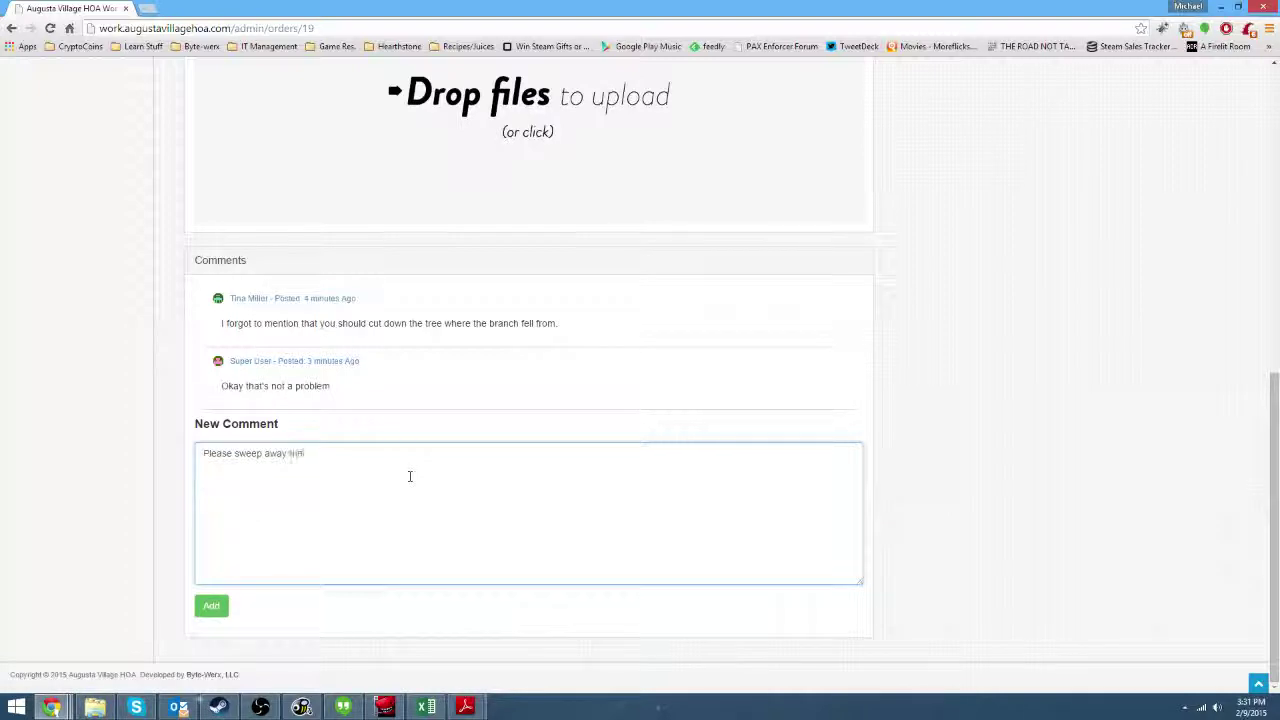
pyautogui.write('Please sweep away the extra mess so people can park.')
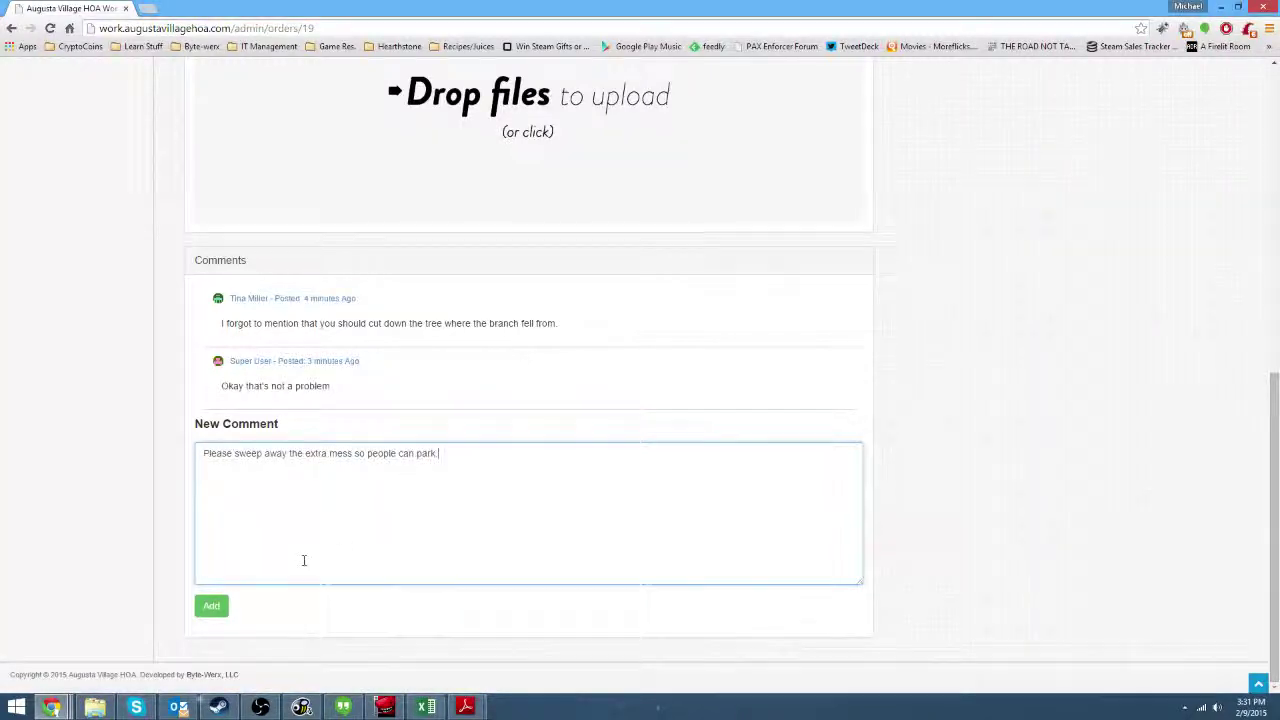
pyautogui.click(207, 608)
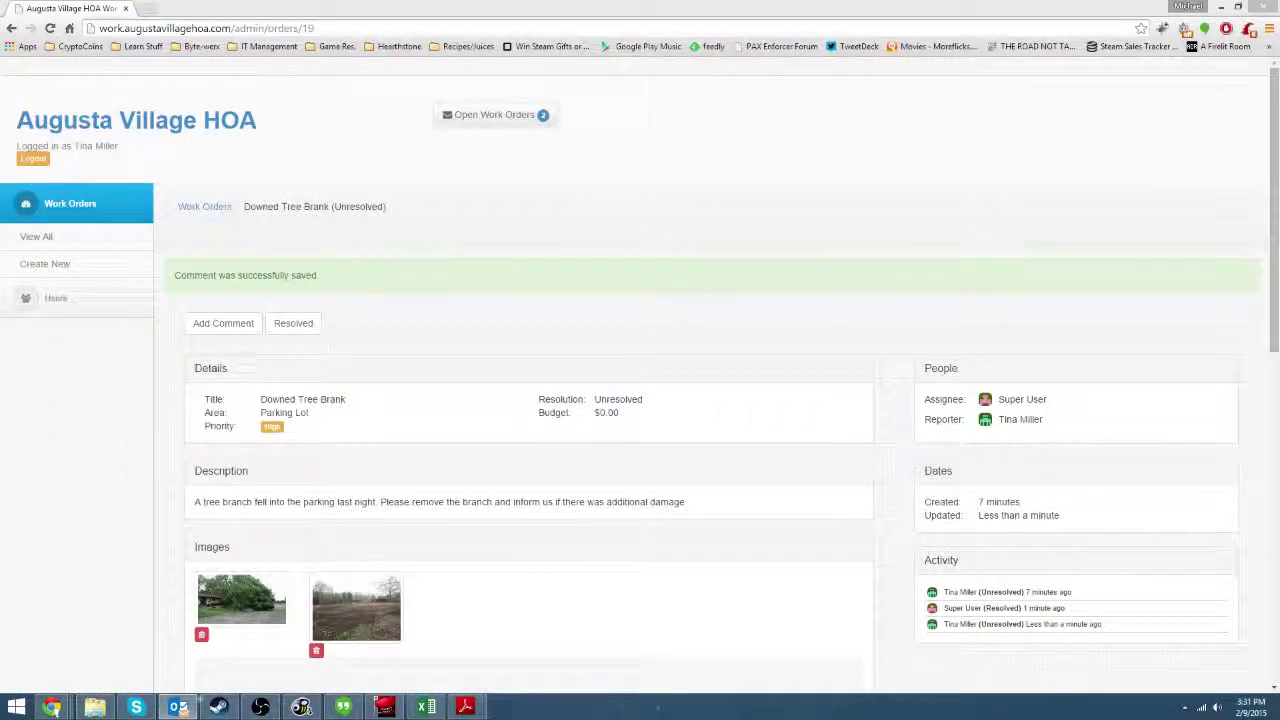
pyautogui.scroll(-1, 531, 363)
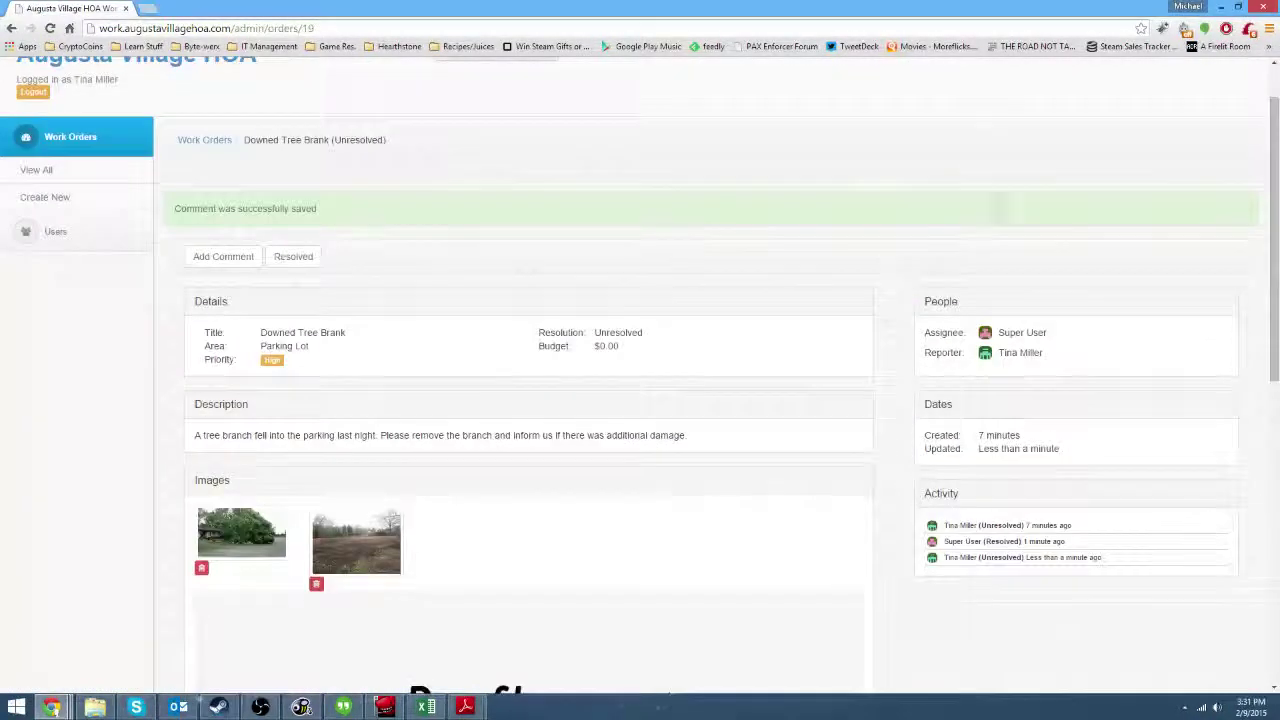
# Open the new work order notification email, reposition and resize its window, then close it.
pyautogui.click(176, 707)
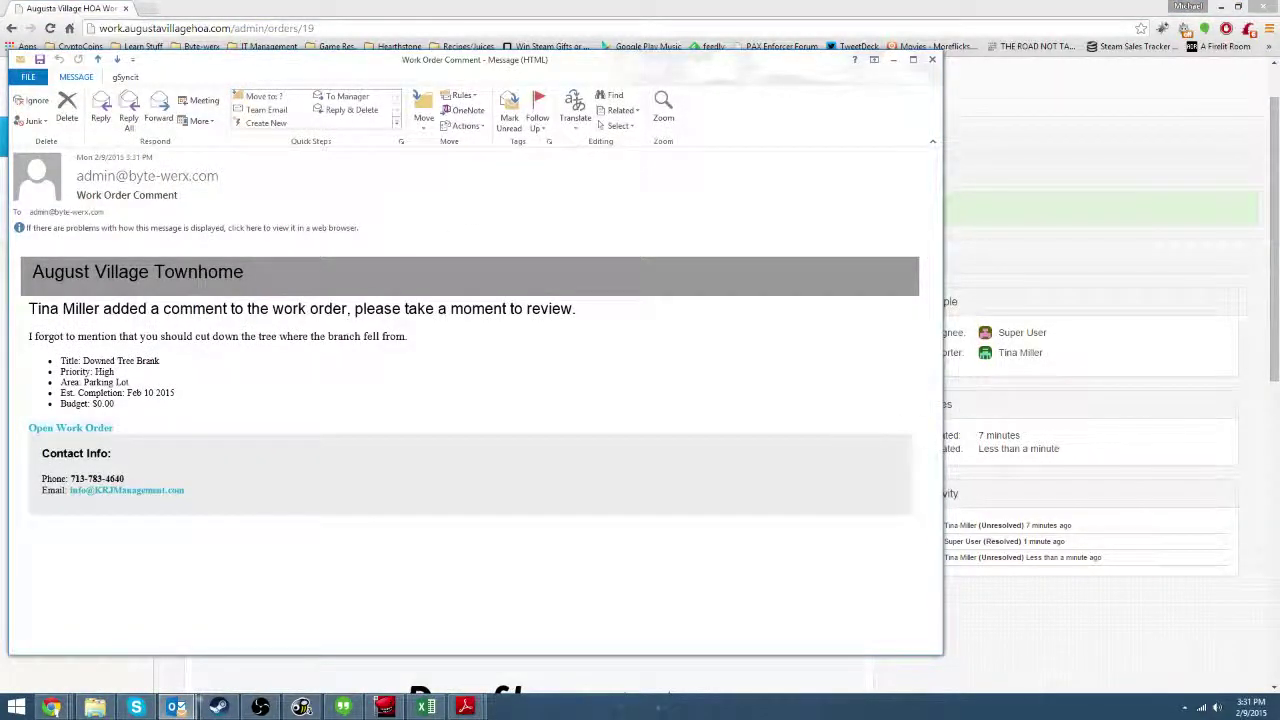
pyautogui.click(260, 707)
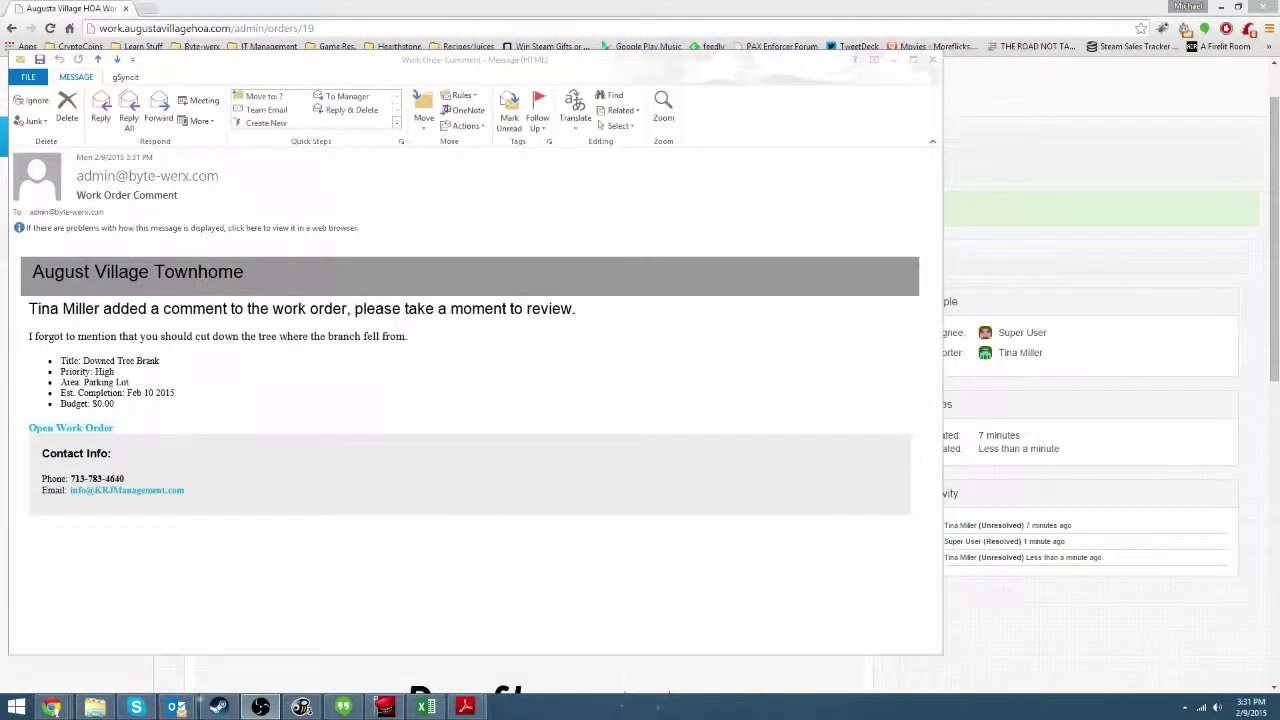
pyautogui.press('Return')
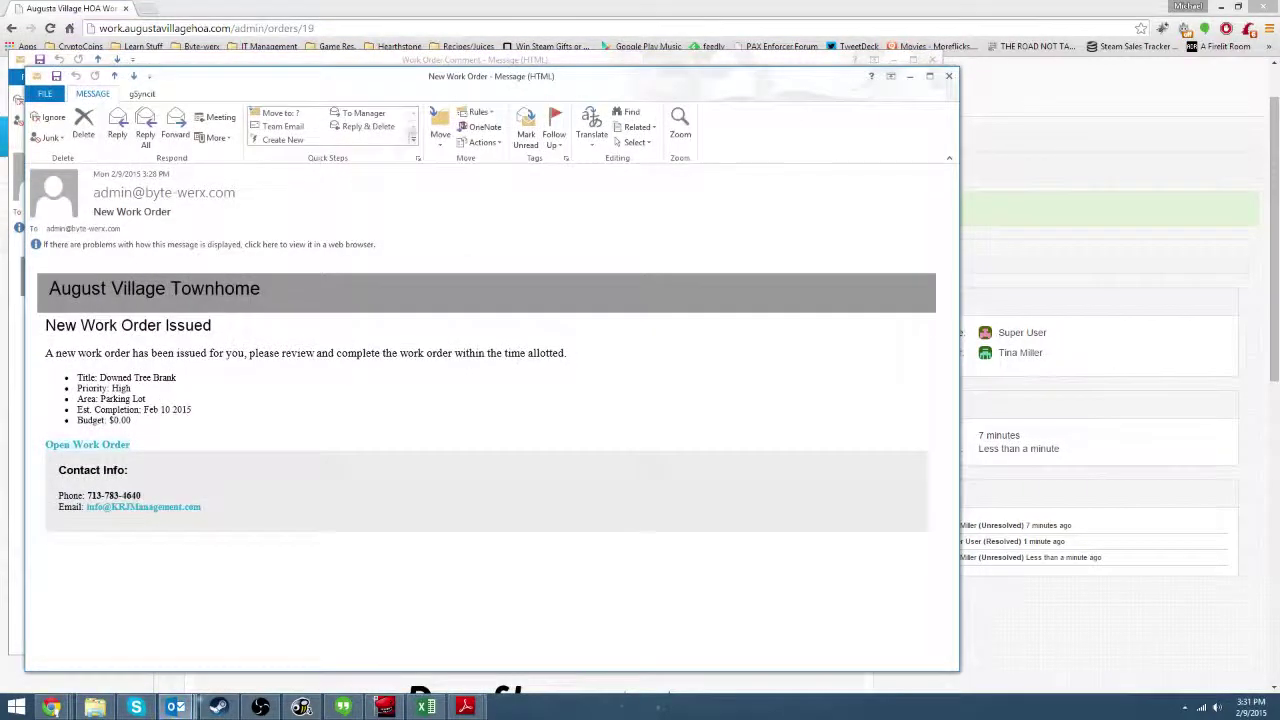
pyautogui.moveTo(386, 86)
pyautogui.mouseDown()
pyautogui.moveTo(371, 57)
pyautogui.moveTo(399, 68)
pyautogui.mouseUp()
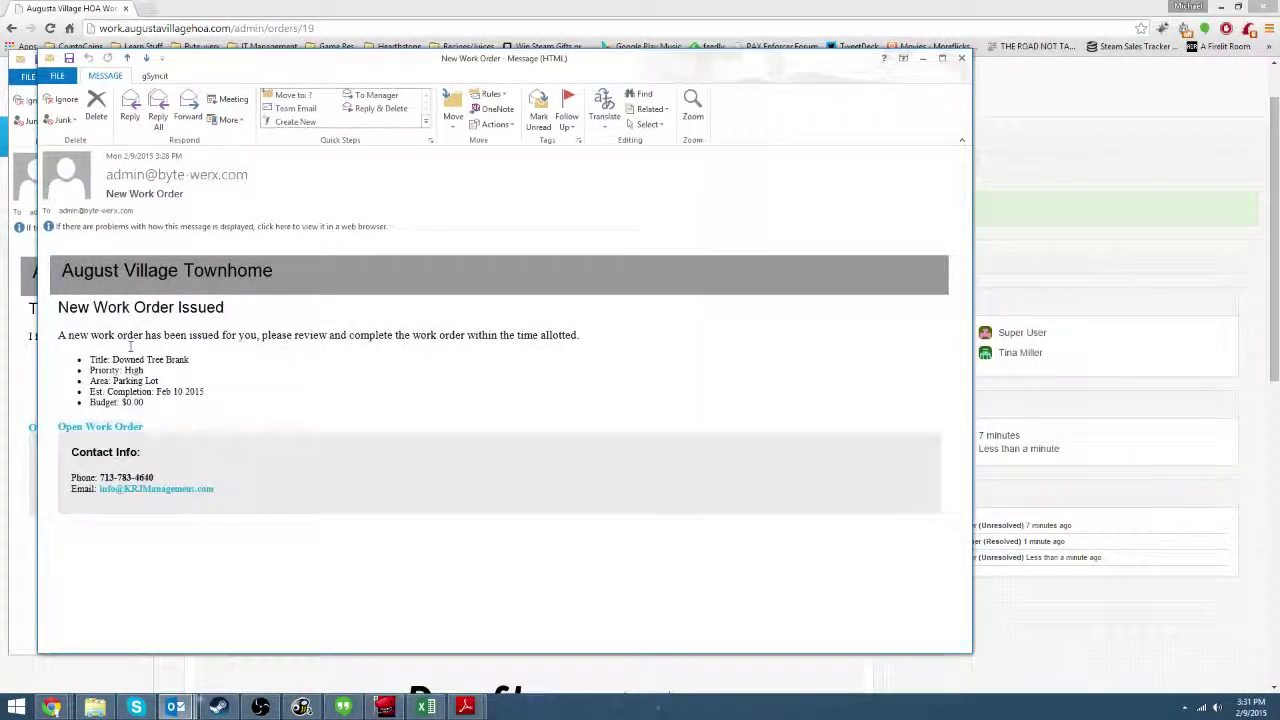
pyautogui.moveTo(968, 312); pyautogui.dragTo(1075, 283)
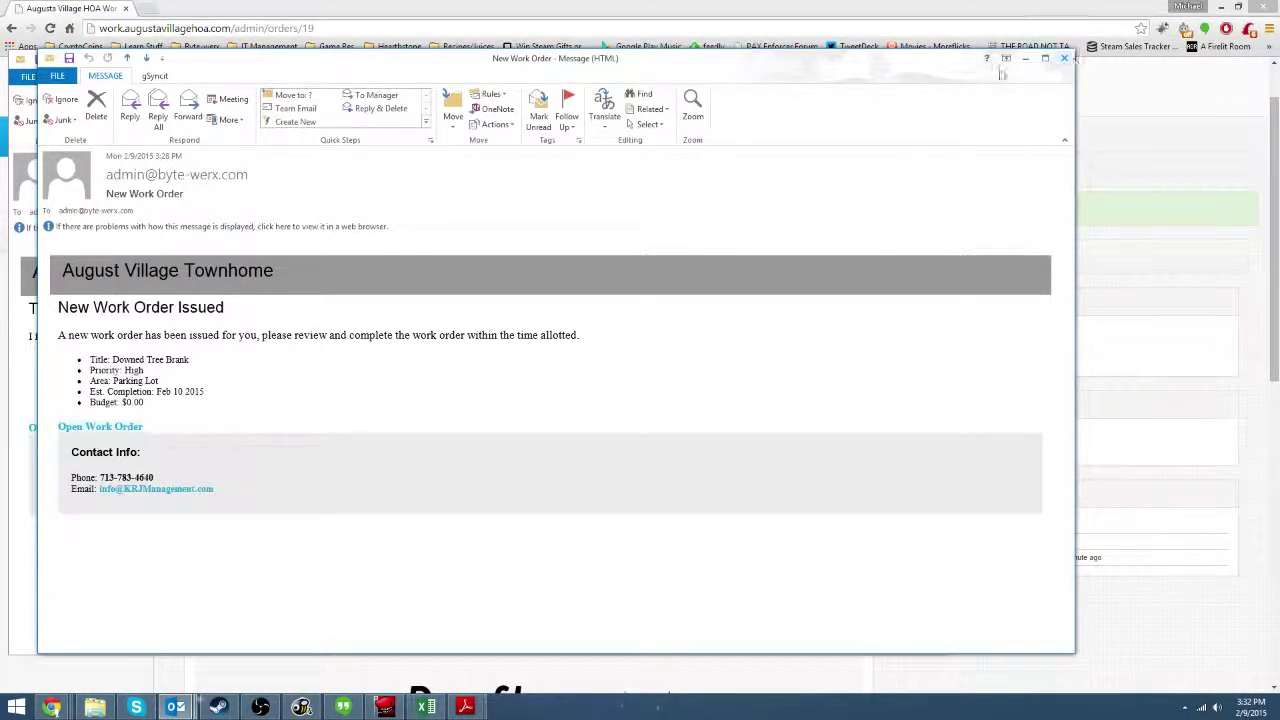
pyautogui.click(1064, 59)
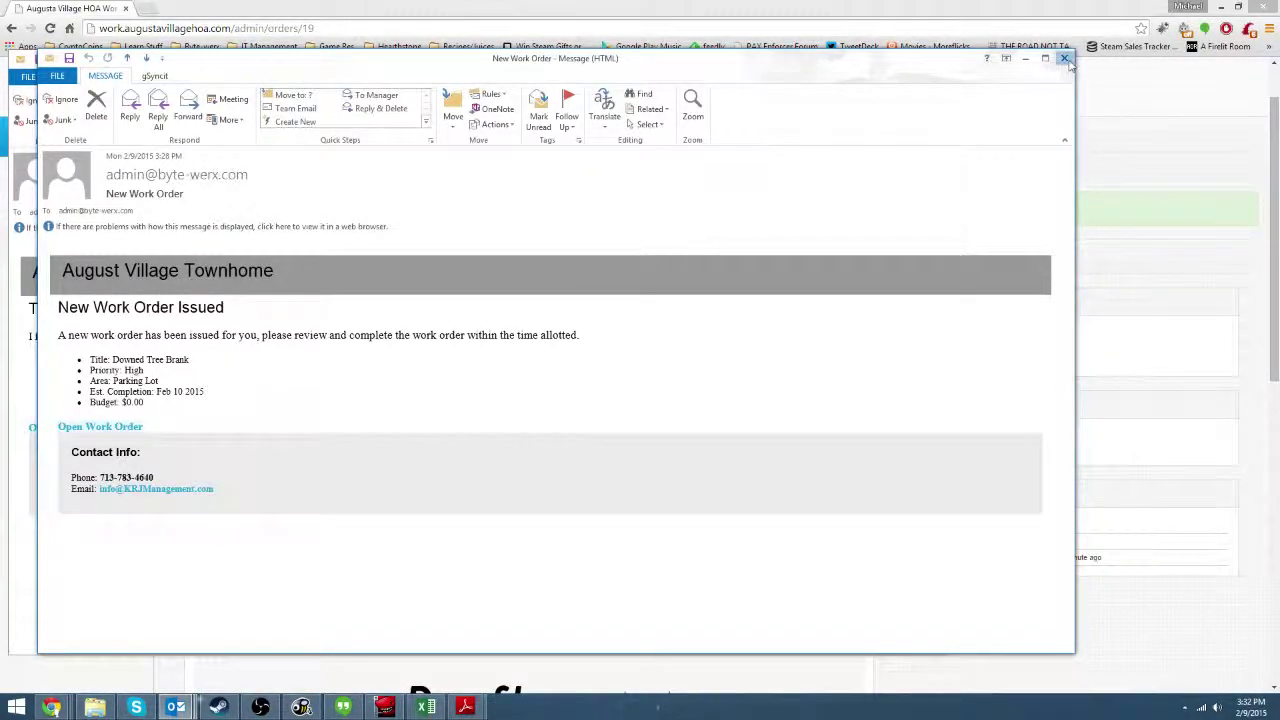
# Read the comment notification email's message text, then close it.
pyautogui.moveTo(655, 56); pyautogui.dragTo(743, 54)
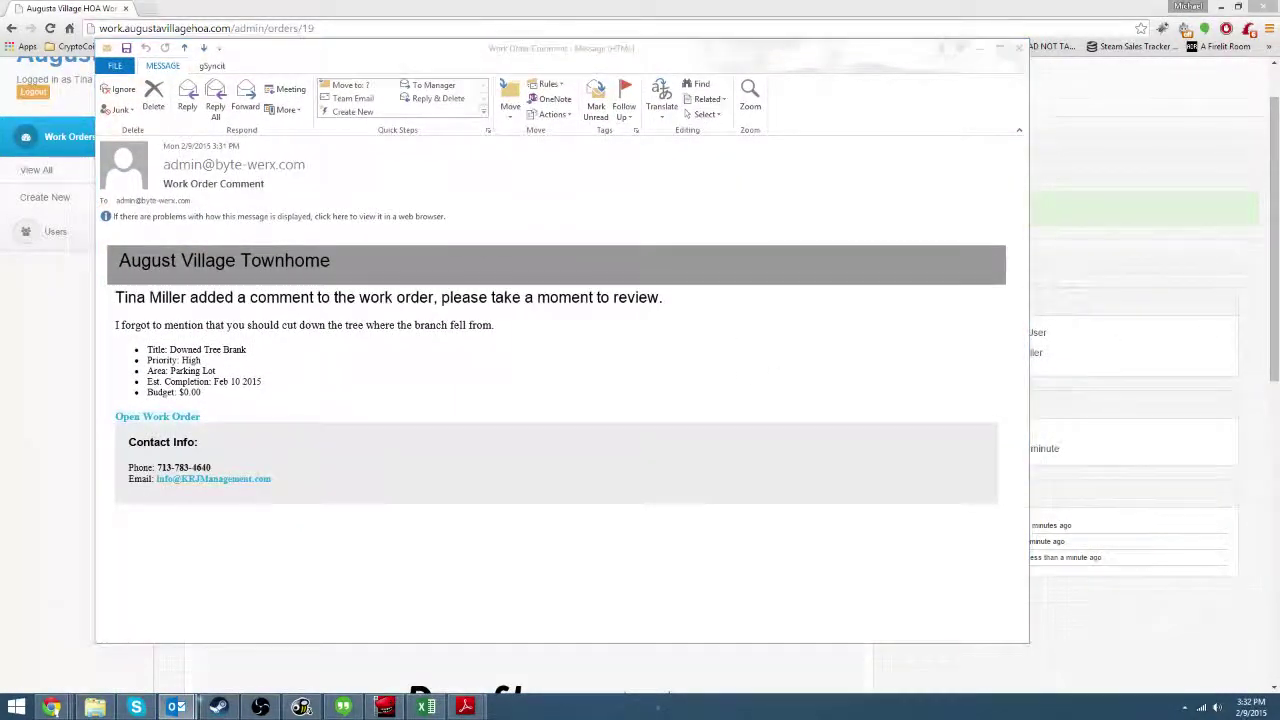
pyautogui.click(220, 304)
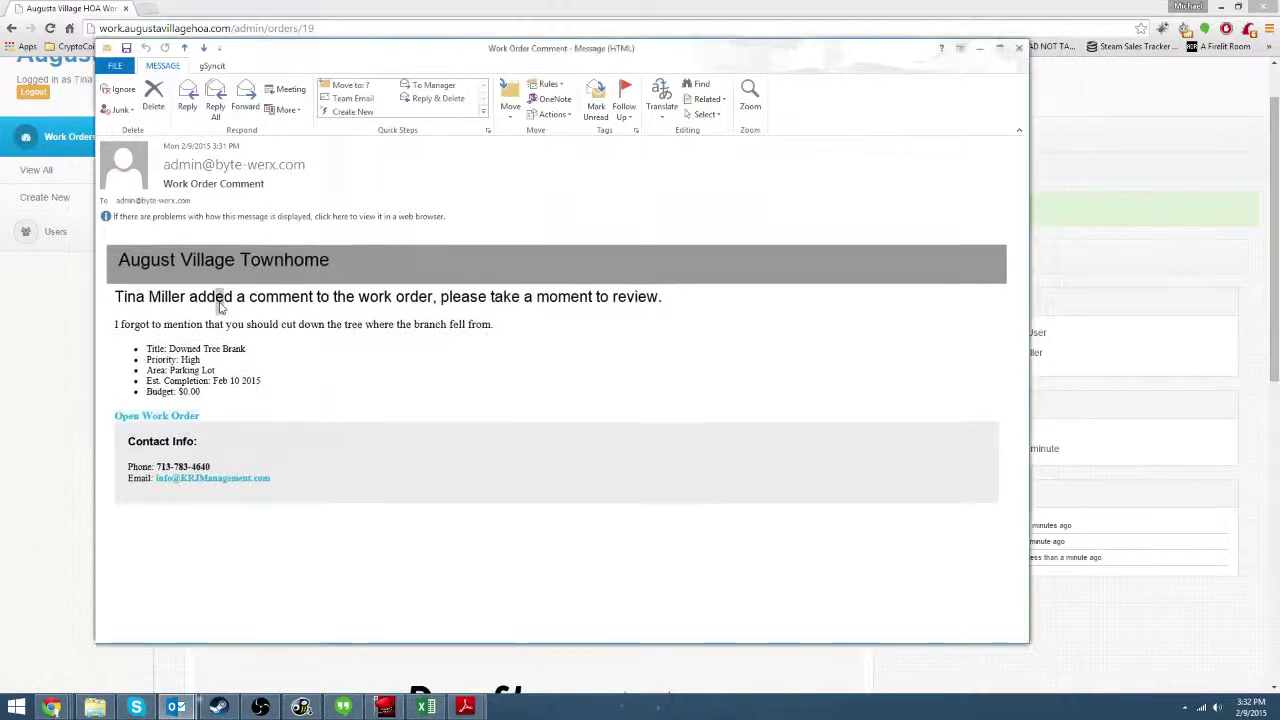
pyautogui.moveTo(237, 285); pyautogui.dragTo(508, 360)
pyautogui.click(508, 355)
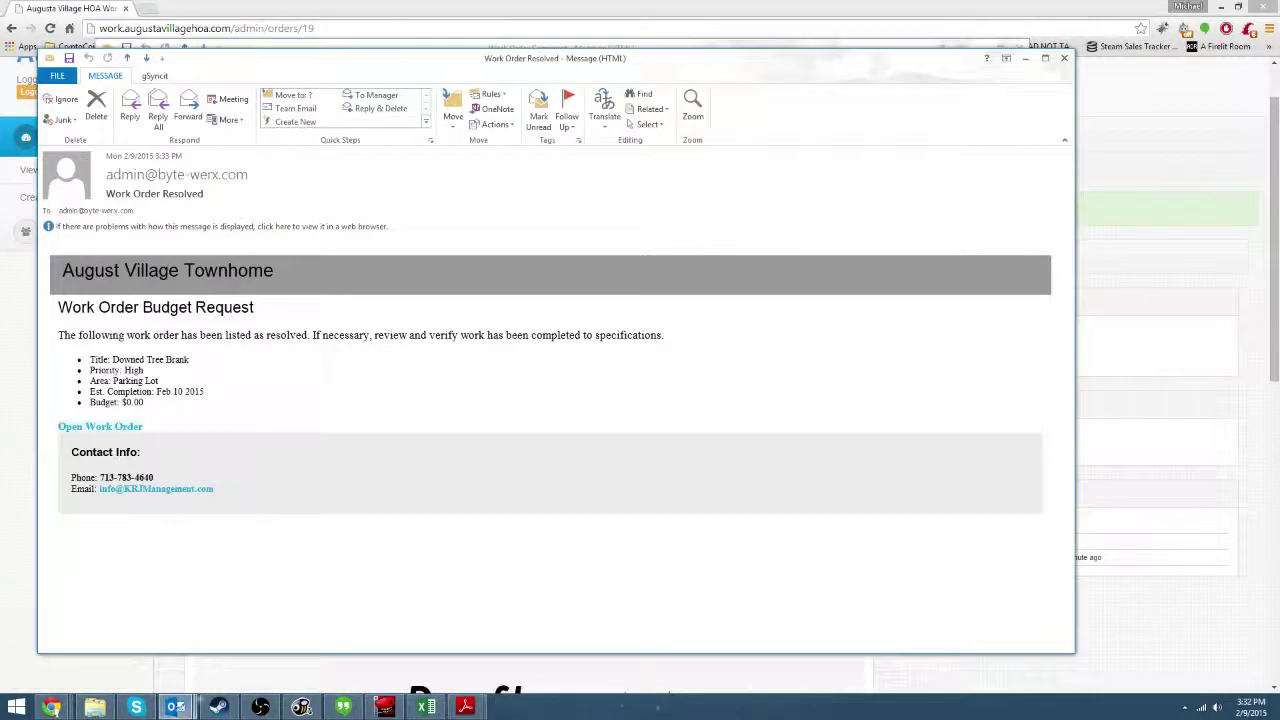
pyautogui.moveTo(175, 707)
pyautogui.click(231, 640)
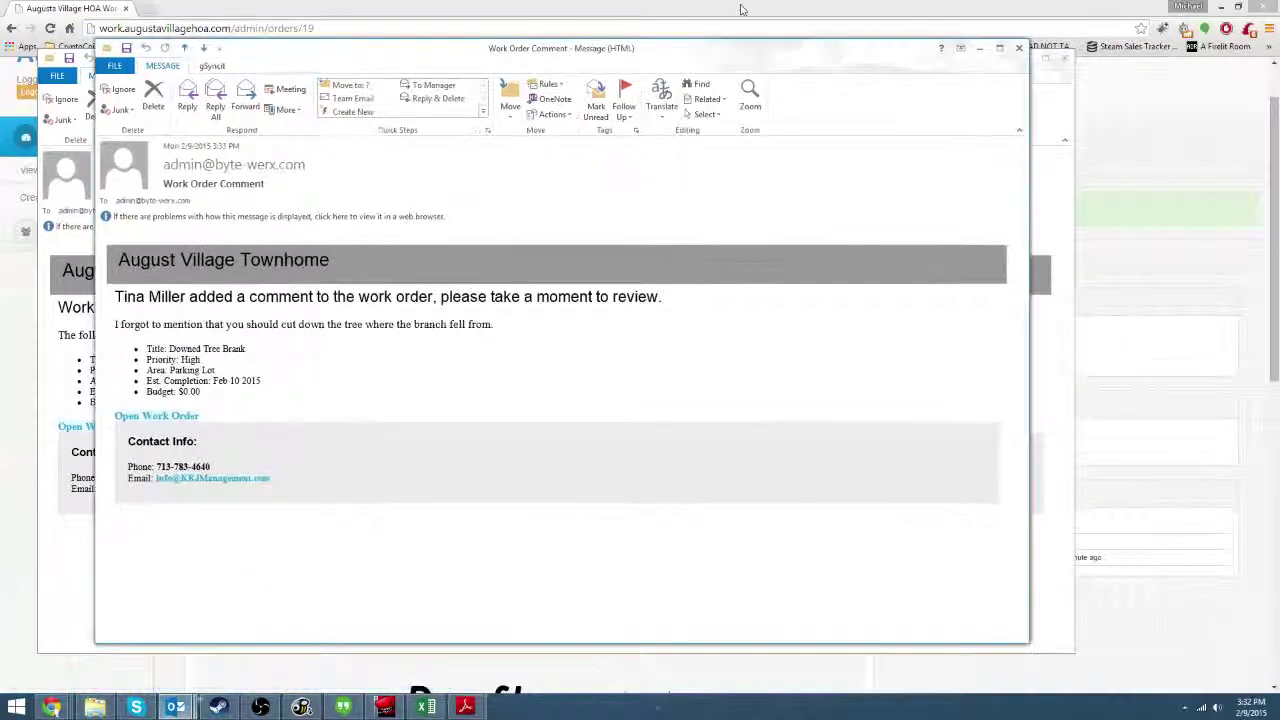
pyautogui.click(1008, 49)
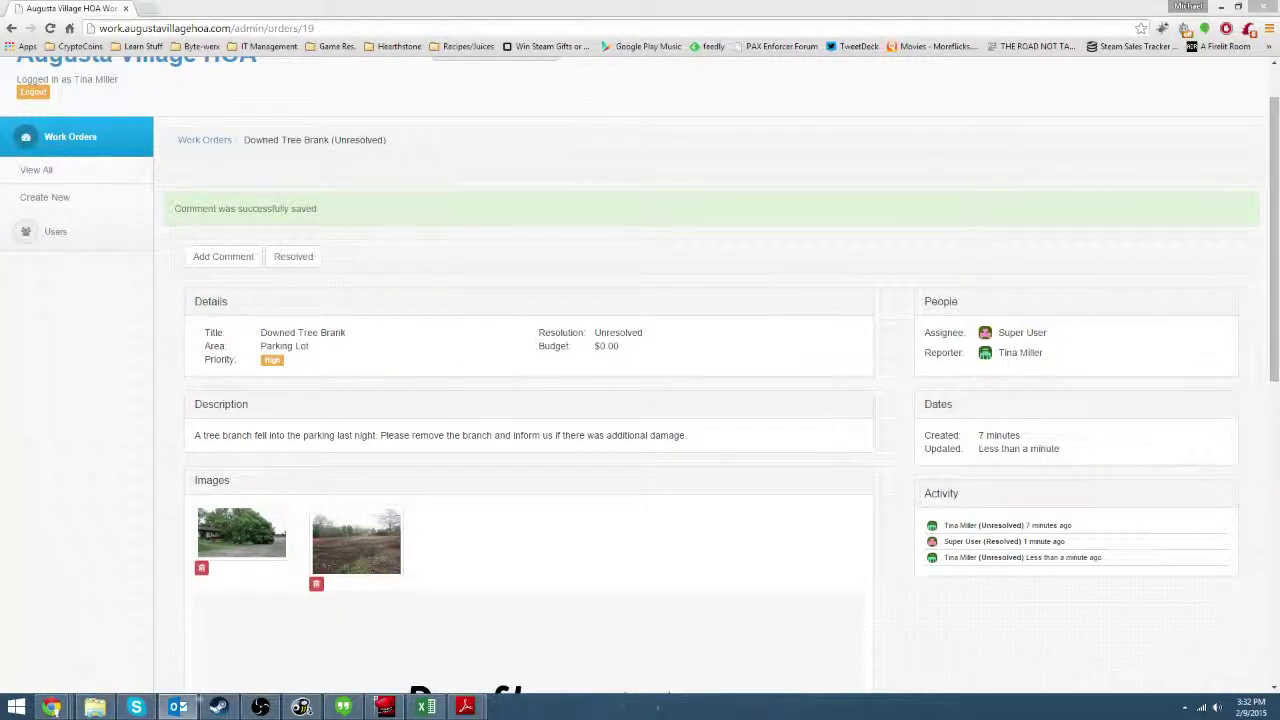
# Read the Work Order Resolved email's sentence saying the order is resolved, then close it.
pyautogui.click(177, 707)
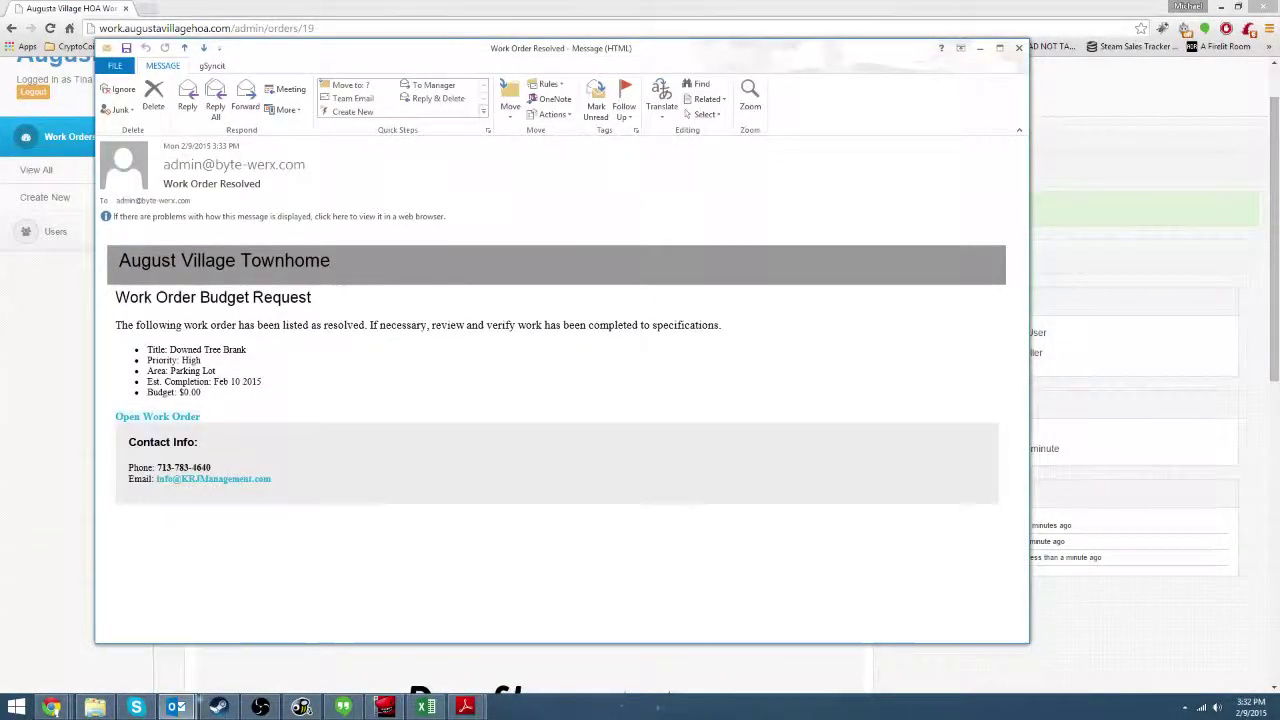
pyautogui.moveTo(312, 300); pyautogui.dragTo(157, 305)
pyautogui.click(157, 305)
pyautogui.hotkey('ctrl', 'a')
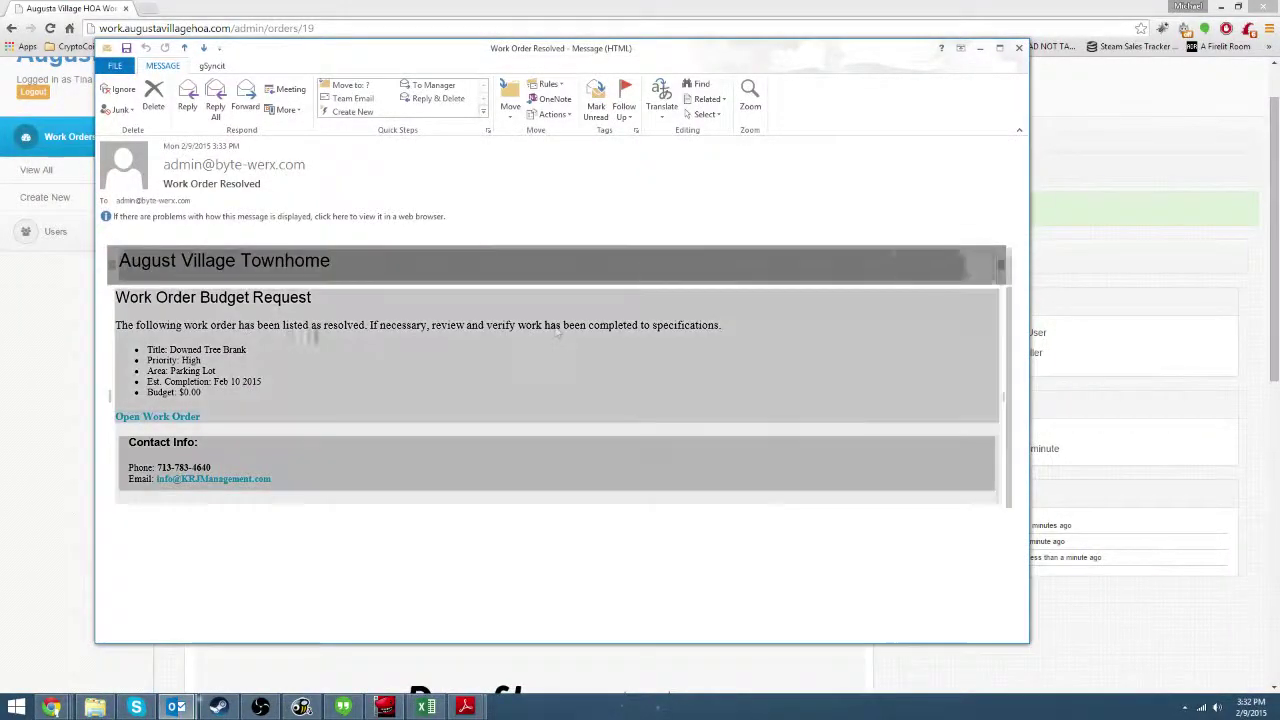
pyautogui.click(157, 305)
pyautogui.moveTo(116, 326); pyautogui.dragTo(729, 325)
pyautogui.click(740, 318)
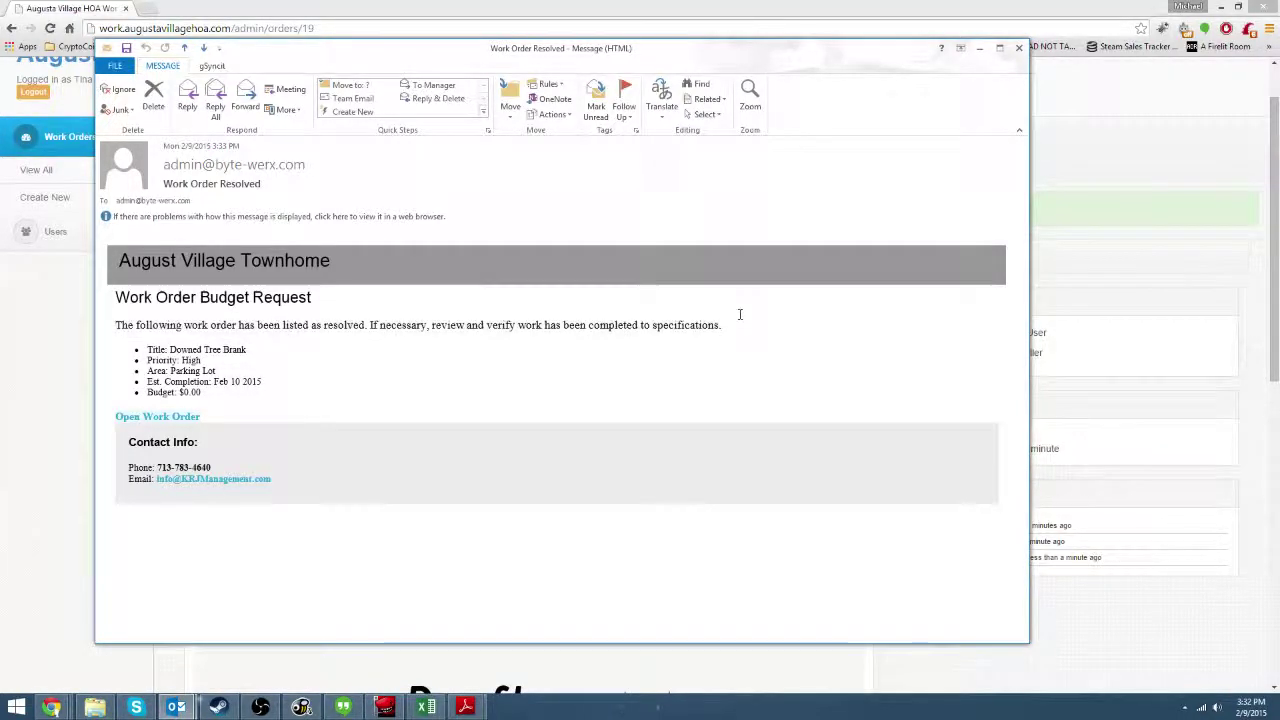
pyautogui.tripleClick(736, 325)
pyautogui.click(323, 320)
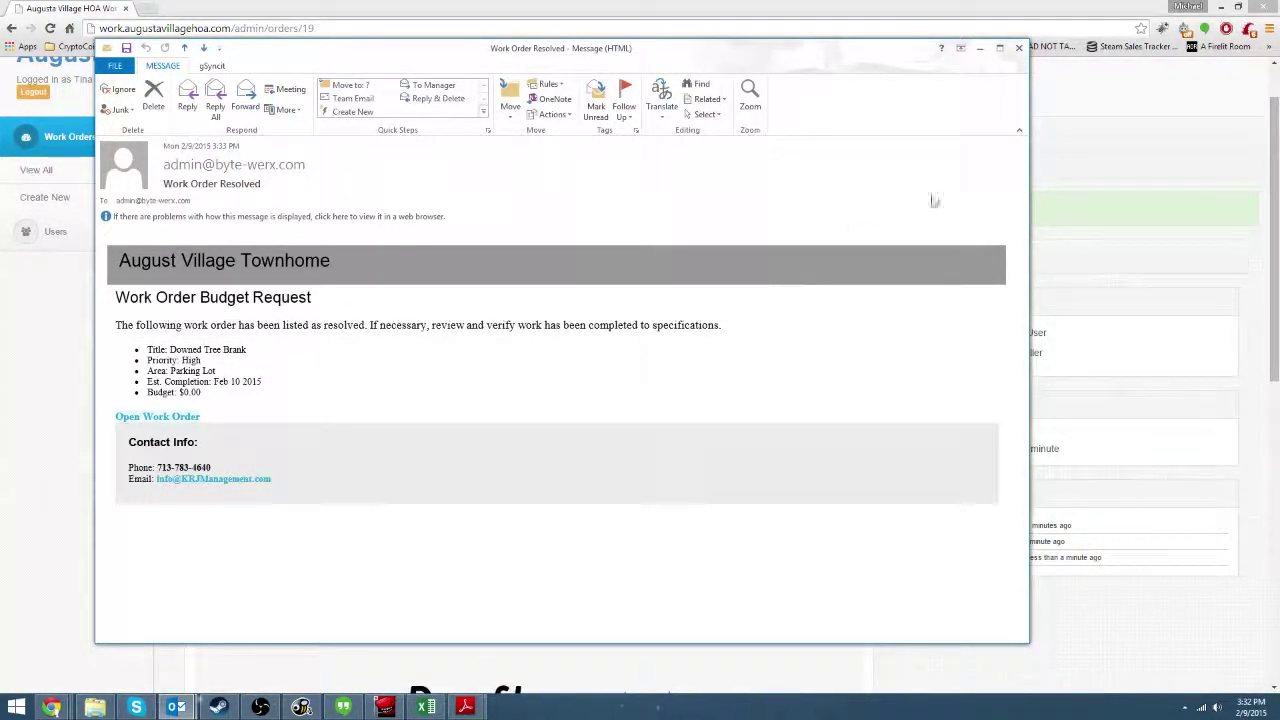
pyautogui.click(1018, 48)
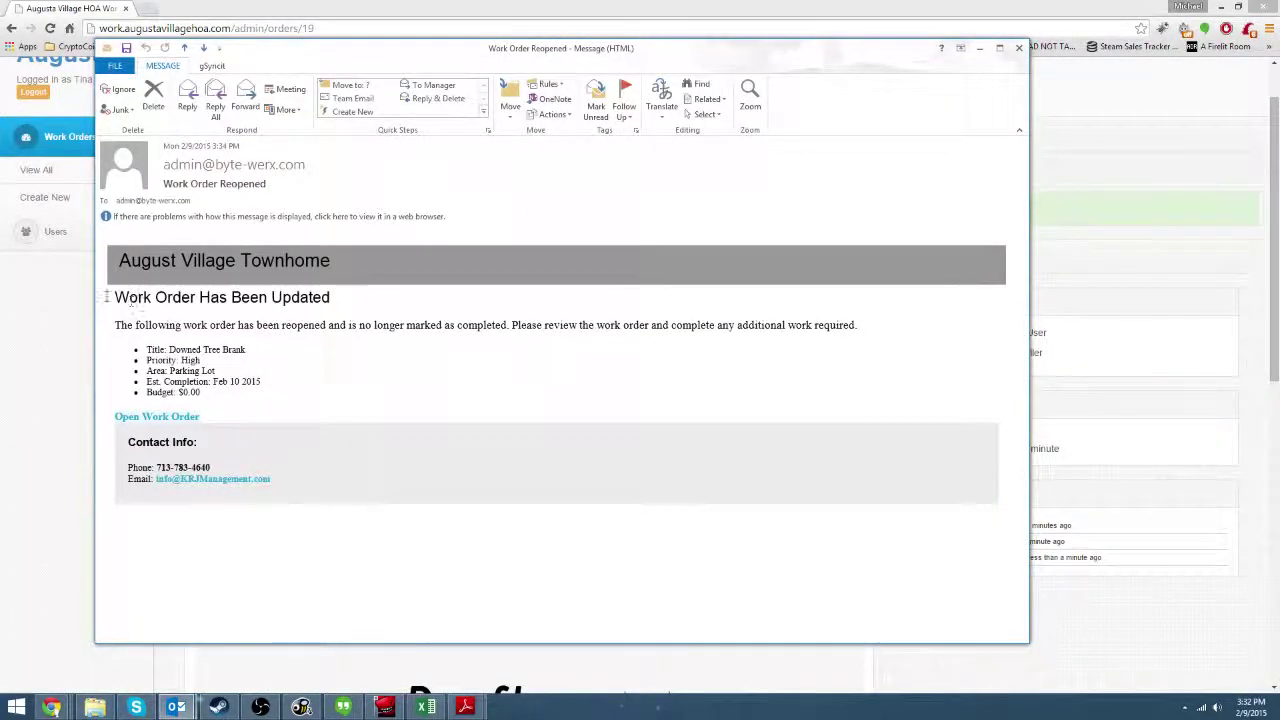
pyautogui.moveTo(112, 297); pyautogui.dragTo(334, 300)
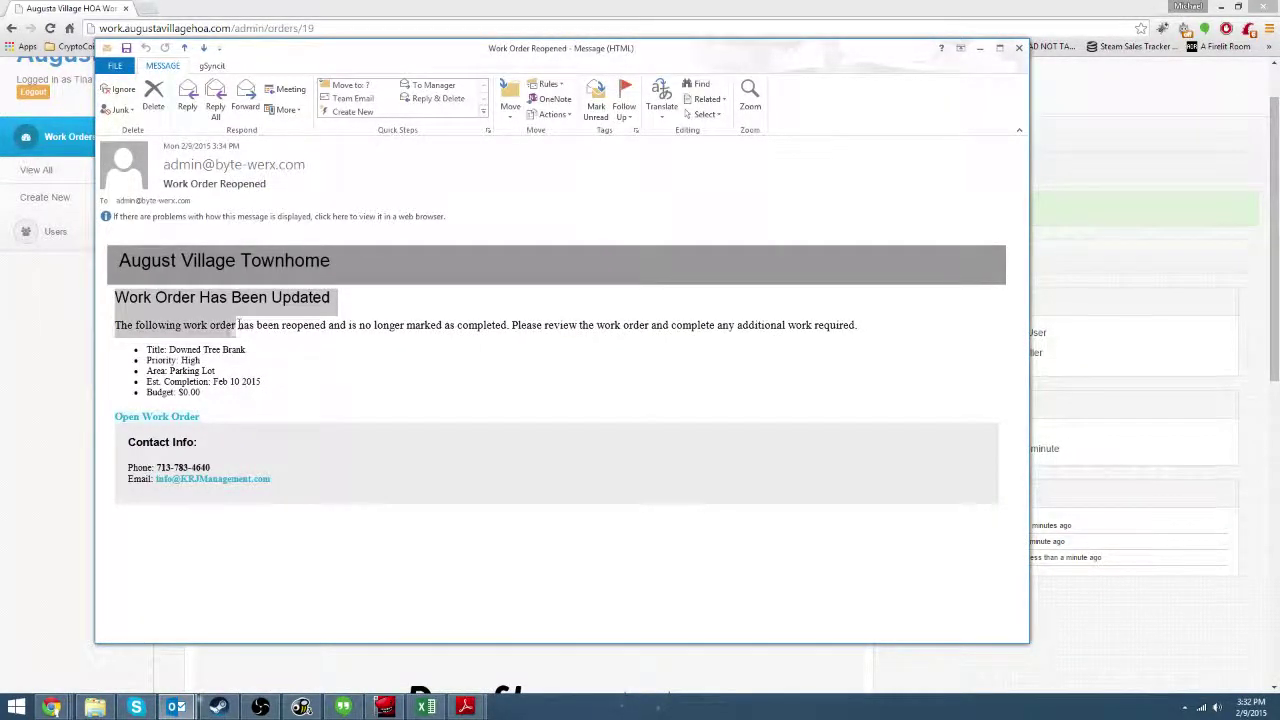
pyautogui.doubleClick(107, 330)
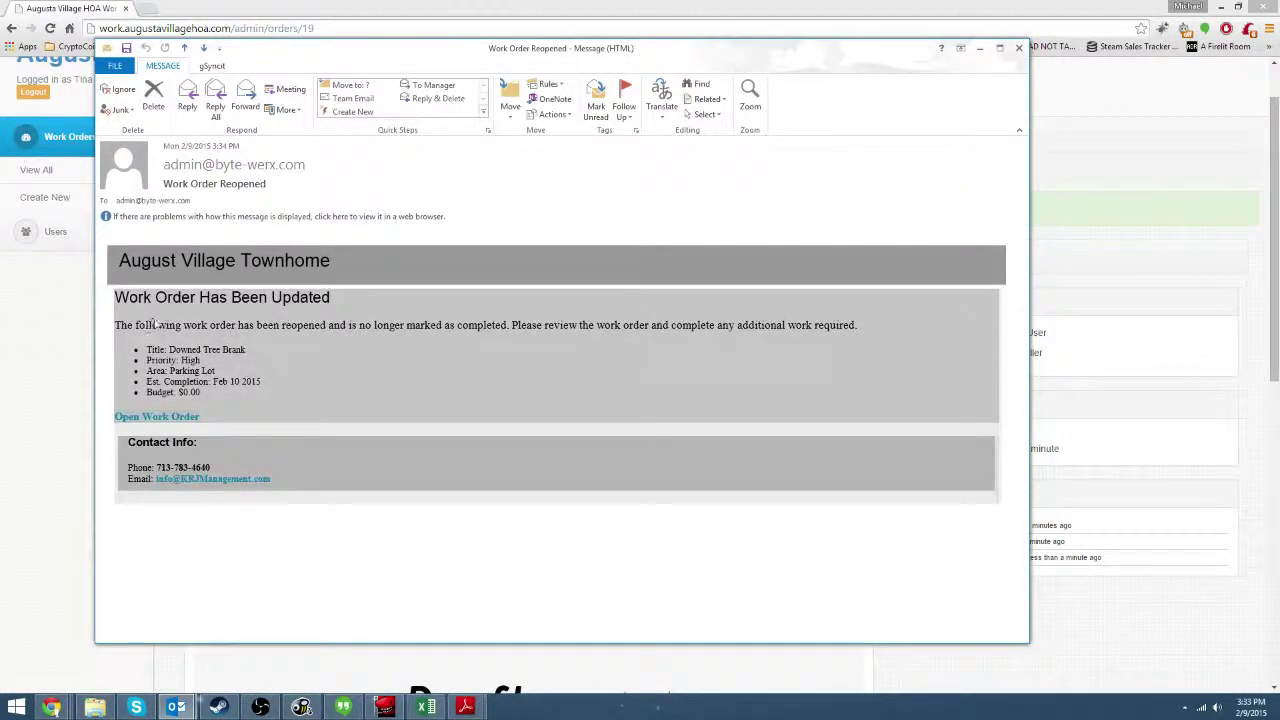
pyautogui.moveTo(135, 325); pyautogui.dragTo(862, 324)
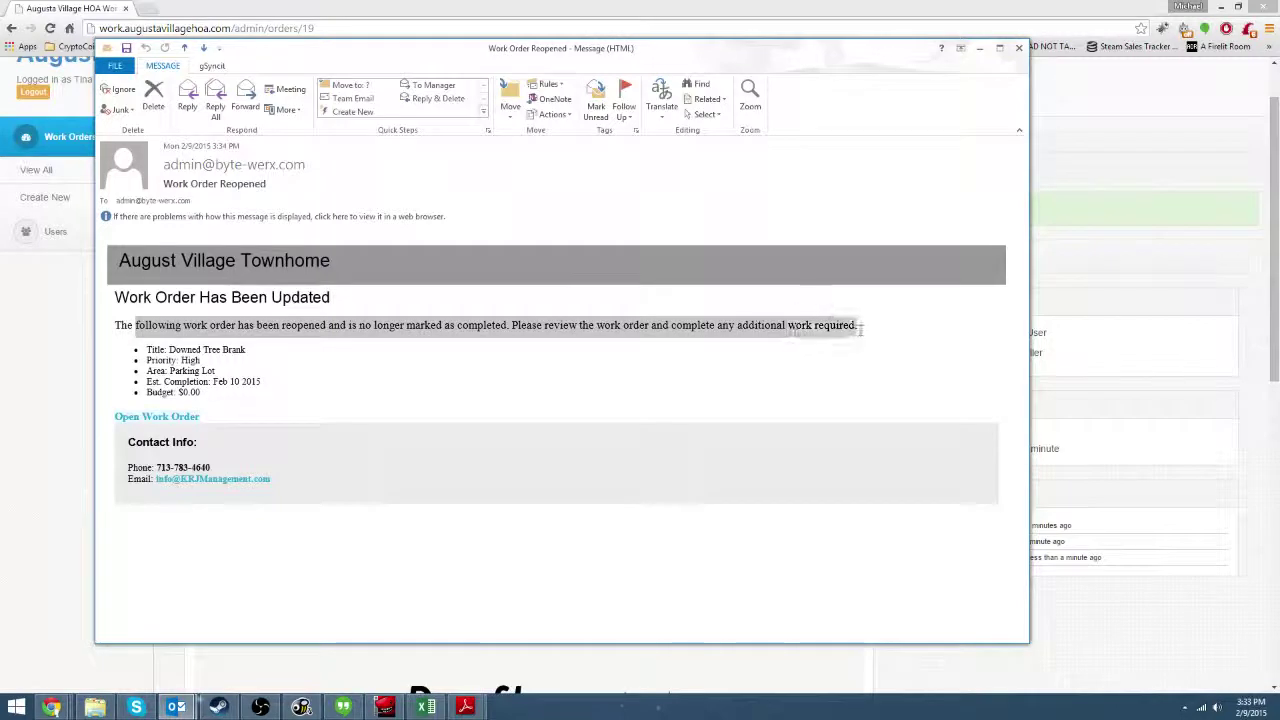
pyautogui.click(860, 326)
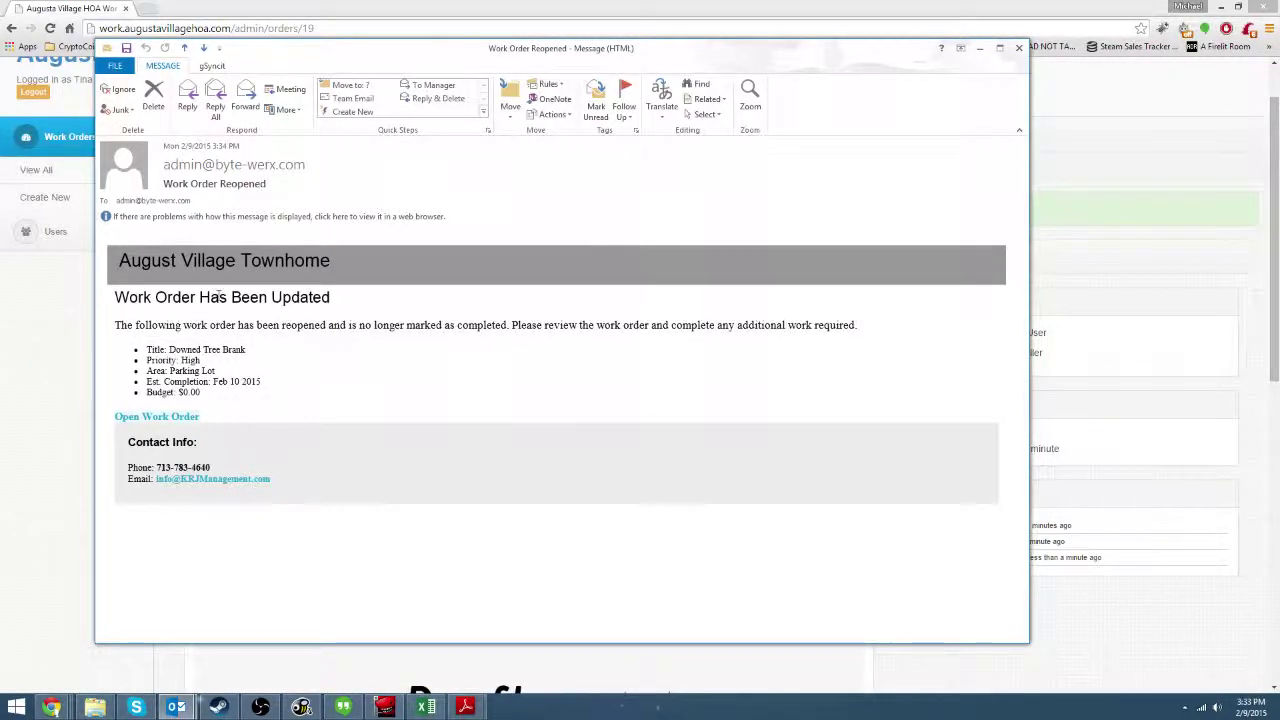
pyautogui.moveTo(119, 330); pyautogui.dragTo(862, 328)
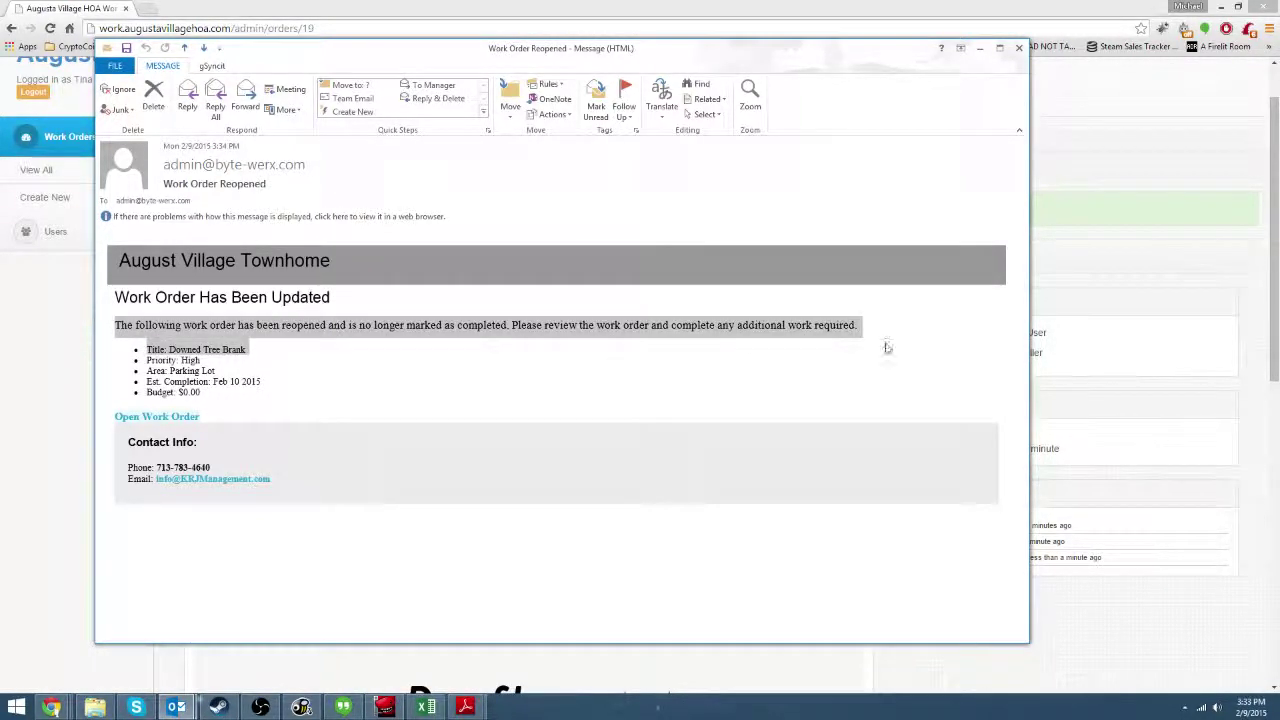
pyautogui.click(966, 346)
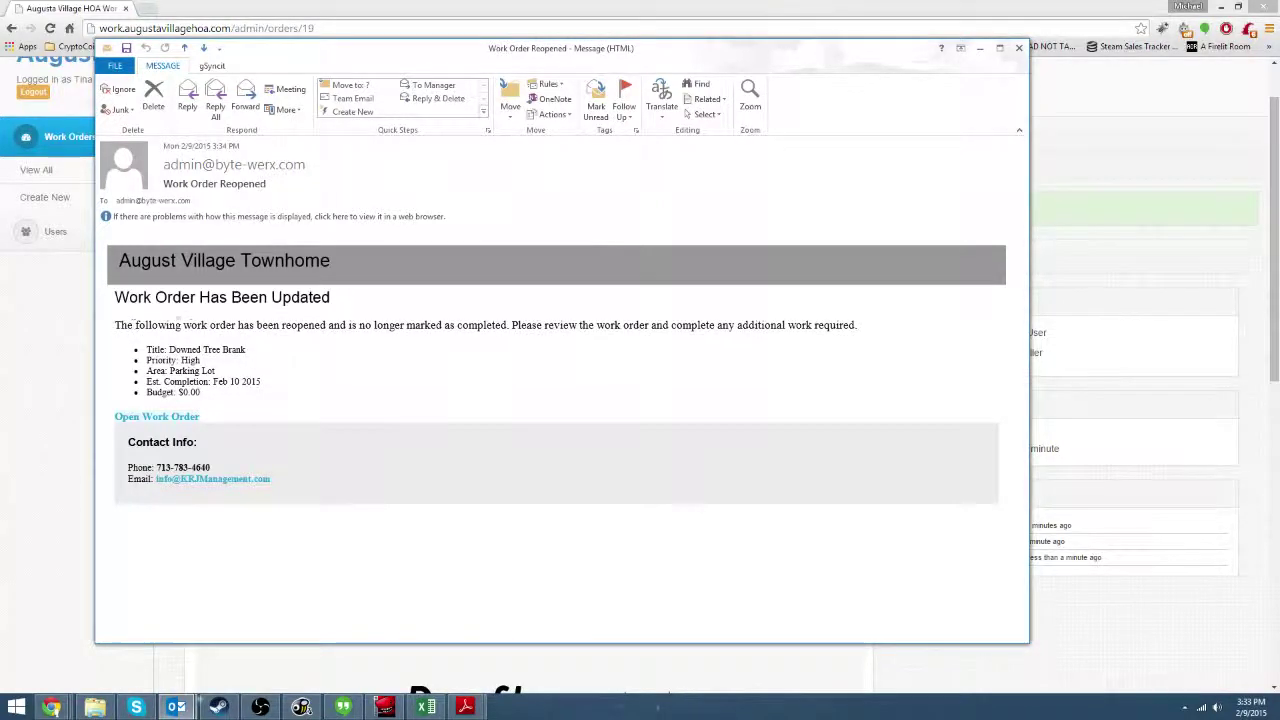
pyautogui.moveTo(134, 325); pyautogui.dragTo(300, 388)
pyautogui.click(307, 390)
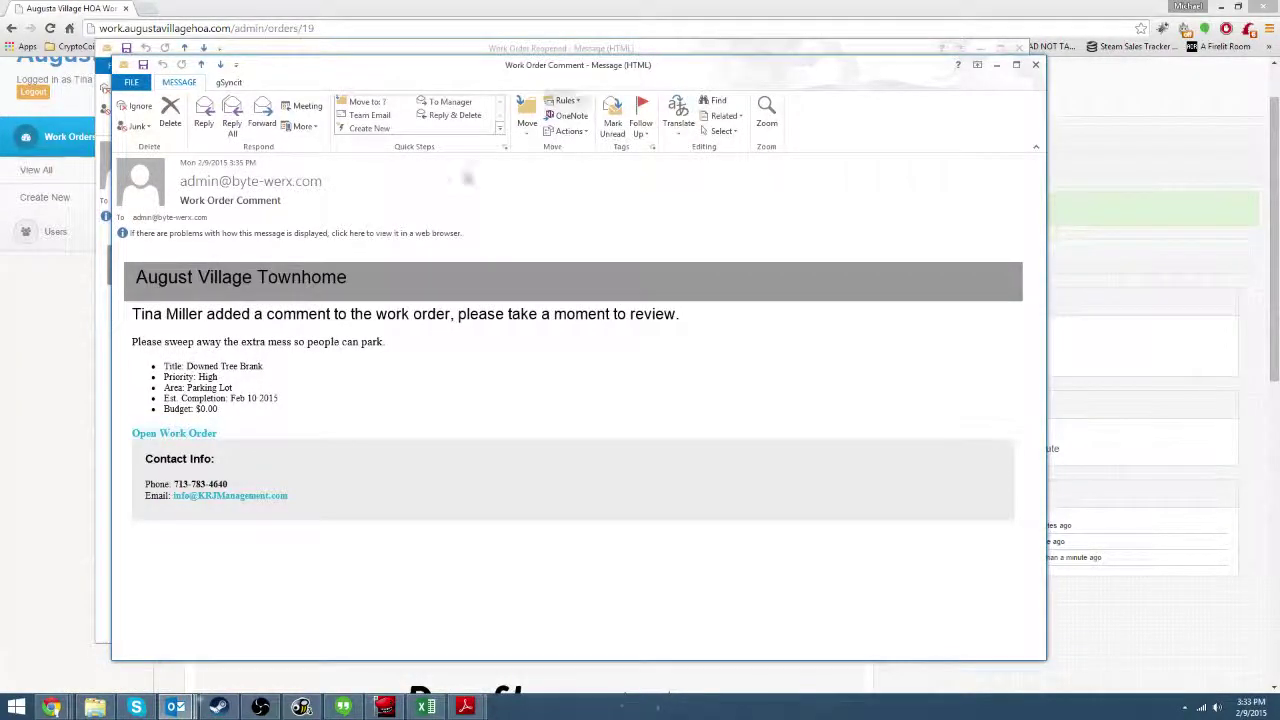
pyautogui.click(1035, 64)
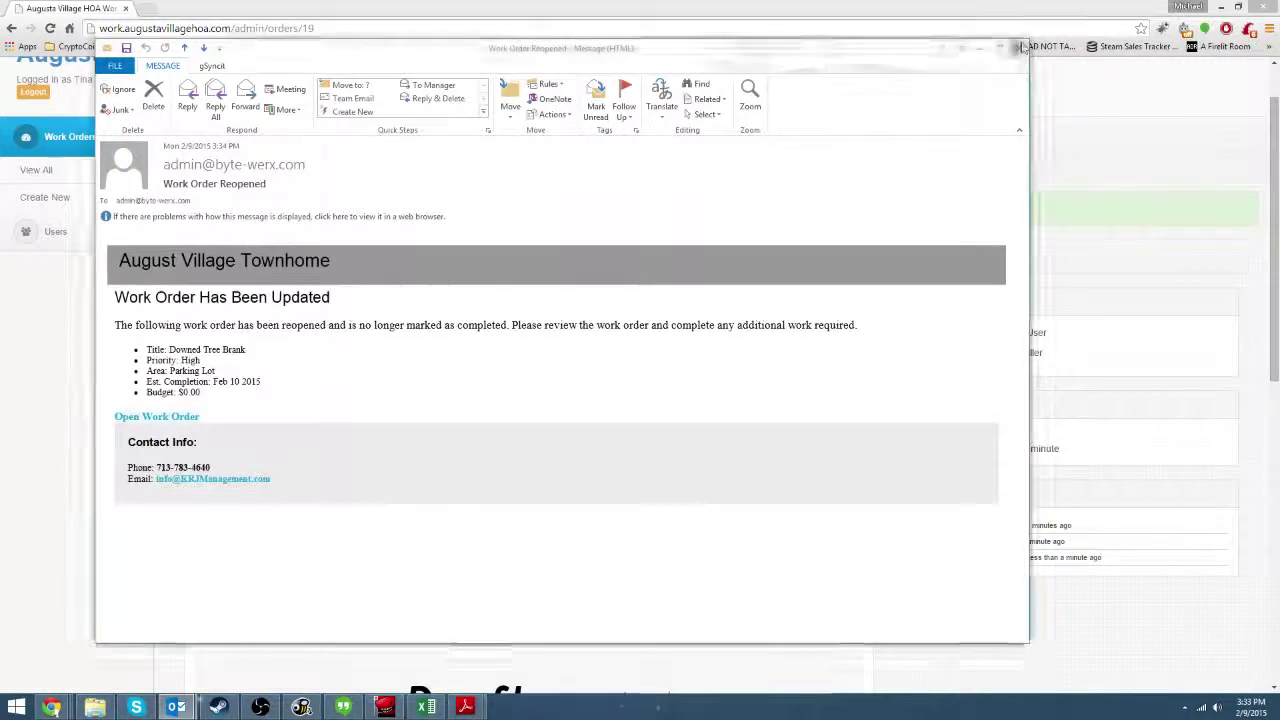
pyautogui.click(1019, 47)
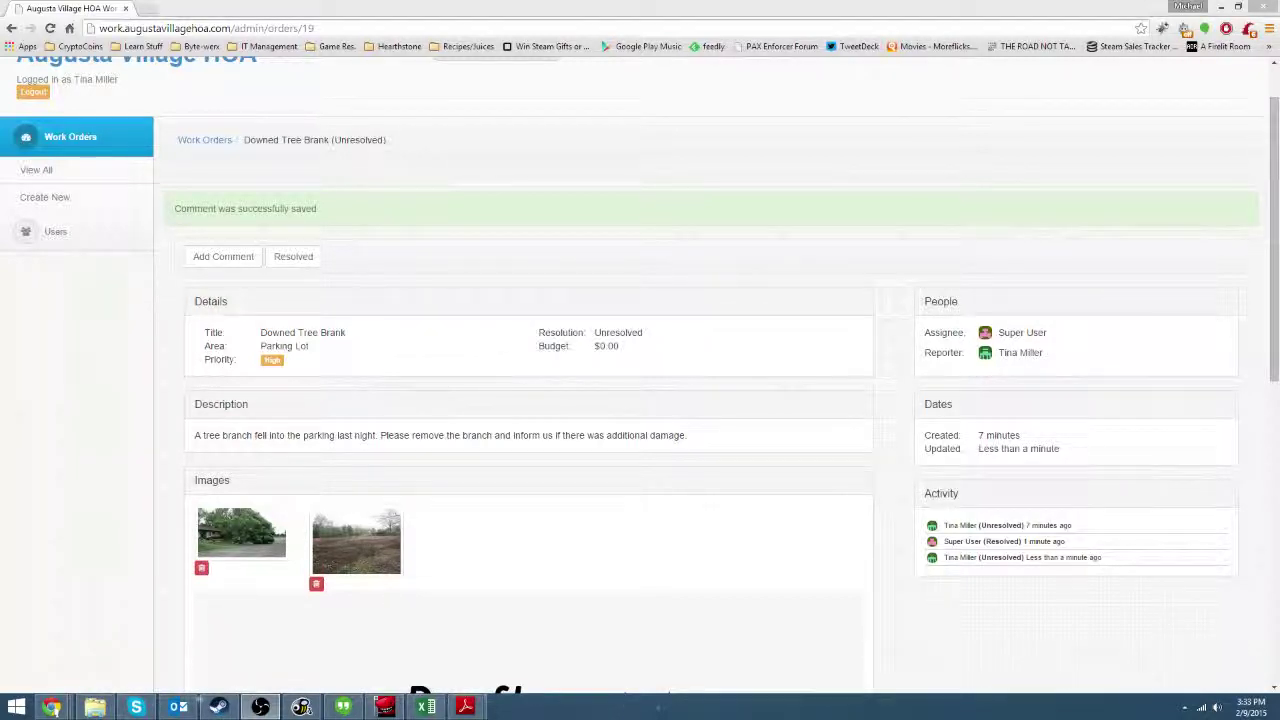
# Review the Downed Tree Brank order page, highlighting the comment 'Okay that's not a problem'.
pyautogui.click(1066, 226)
pyautogui.scroll(-2, 1023, 190)
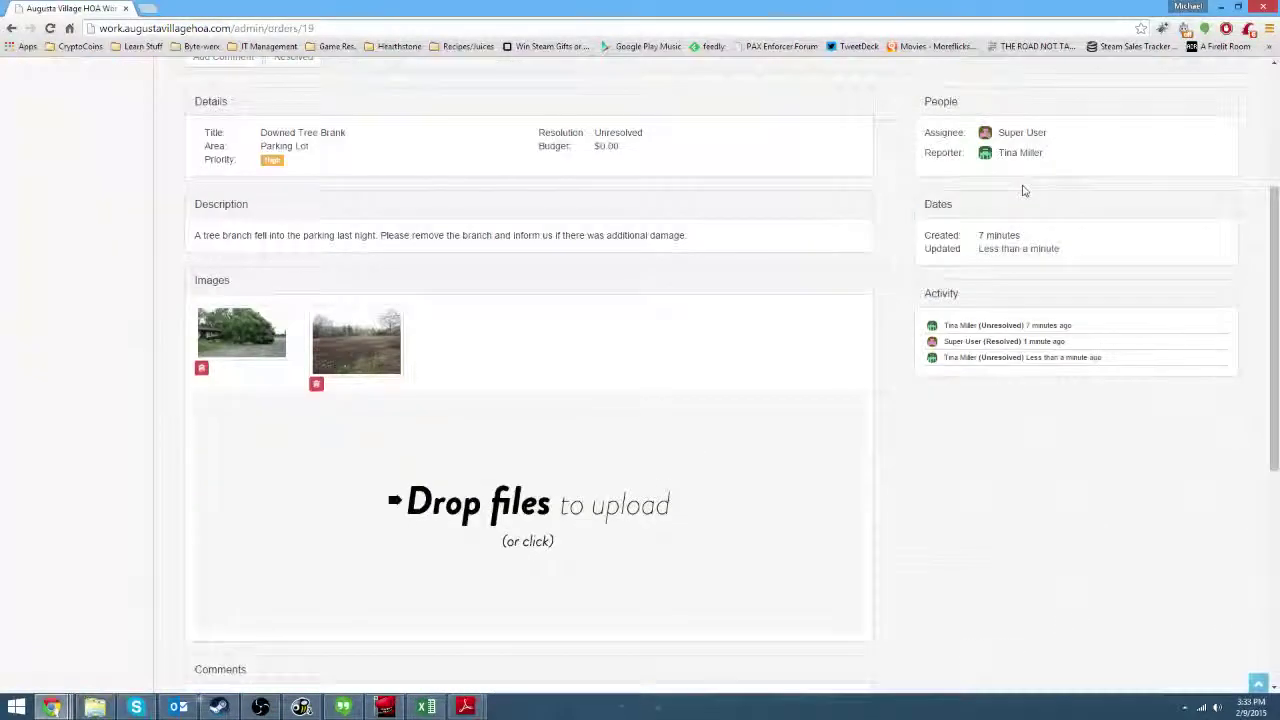
pyautogui.scroll(-2, 1060, 329)
pyautogui.scroll(5, 1054, 397)
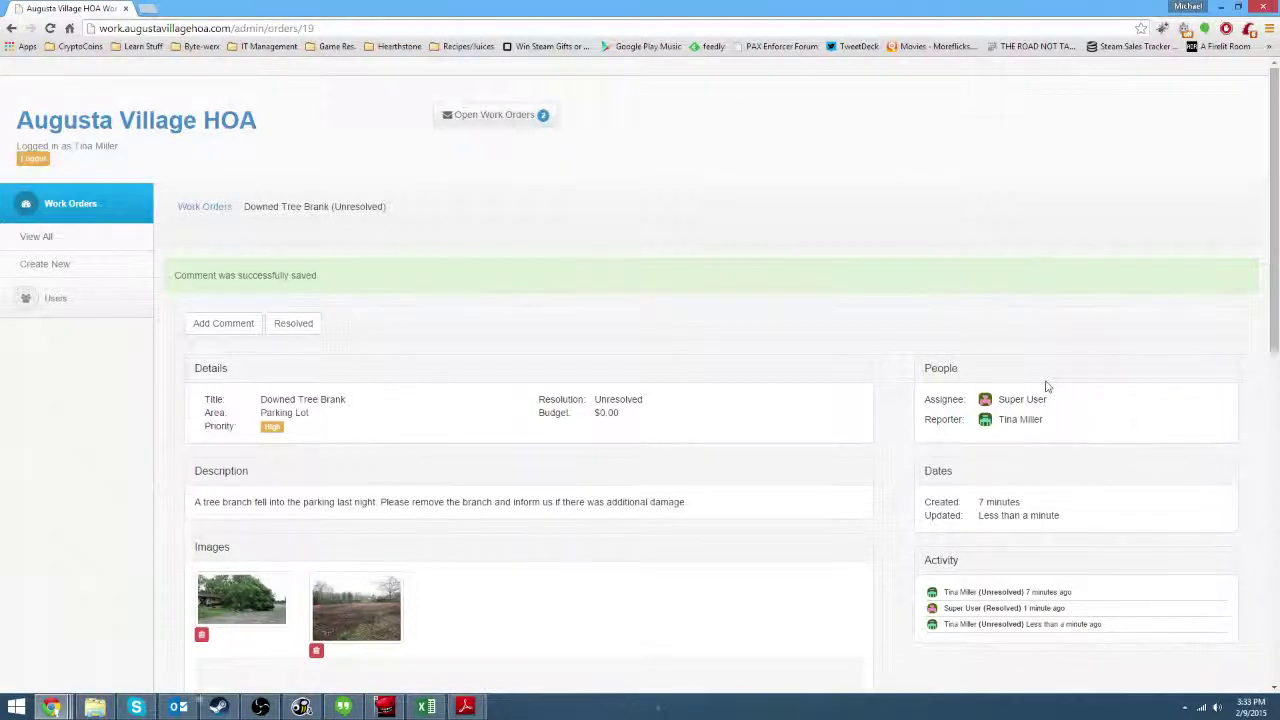
pyautogui.scroll(-1, 1047, 386)
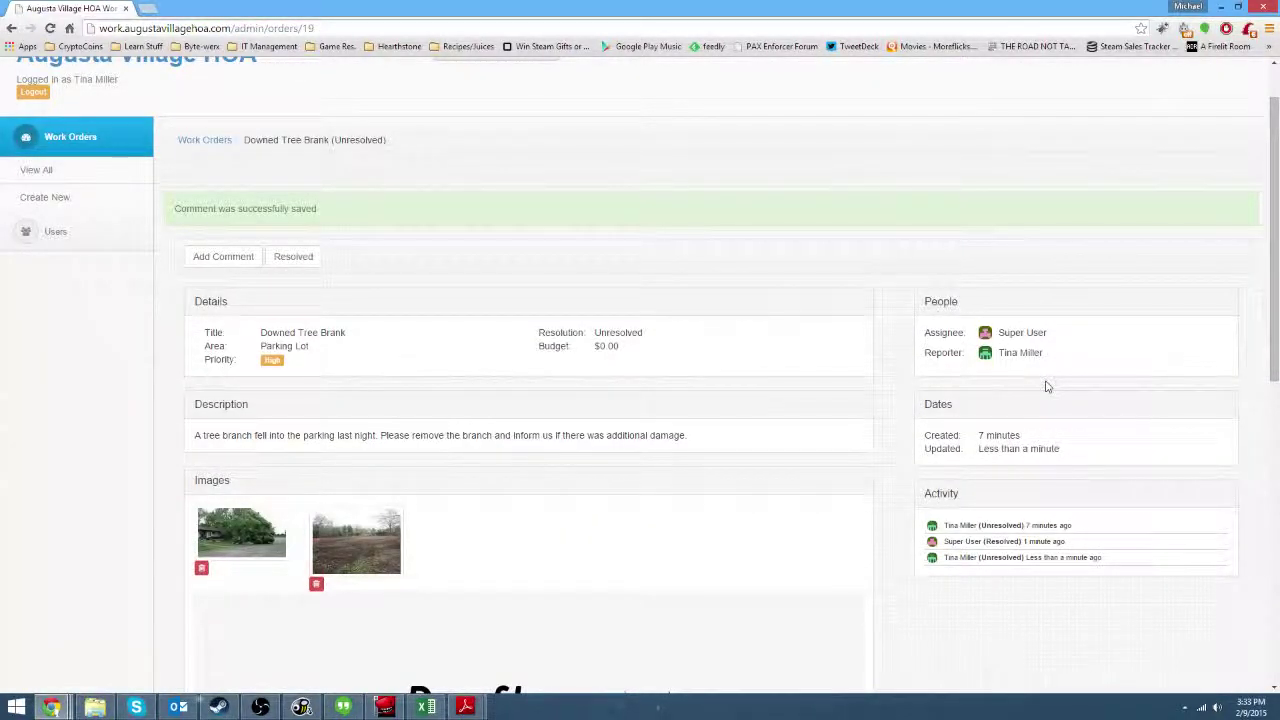
pyautogui.scroll(-3, 1047, 386)
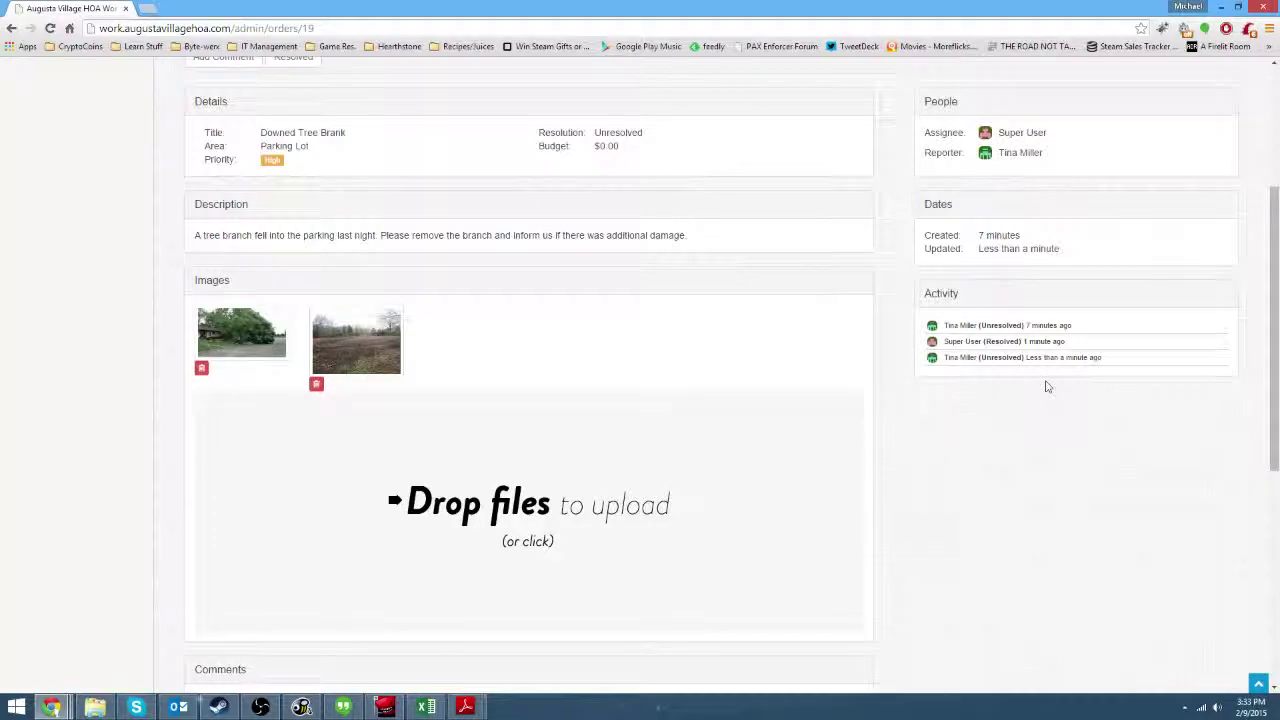
pyautogui.scroll(-3, 1047, 386)
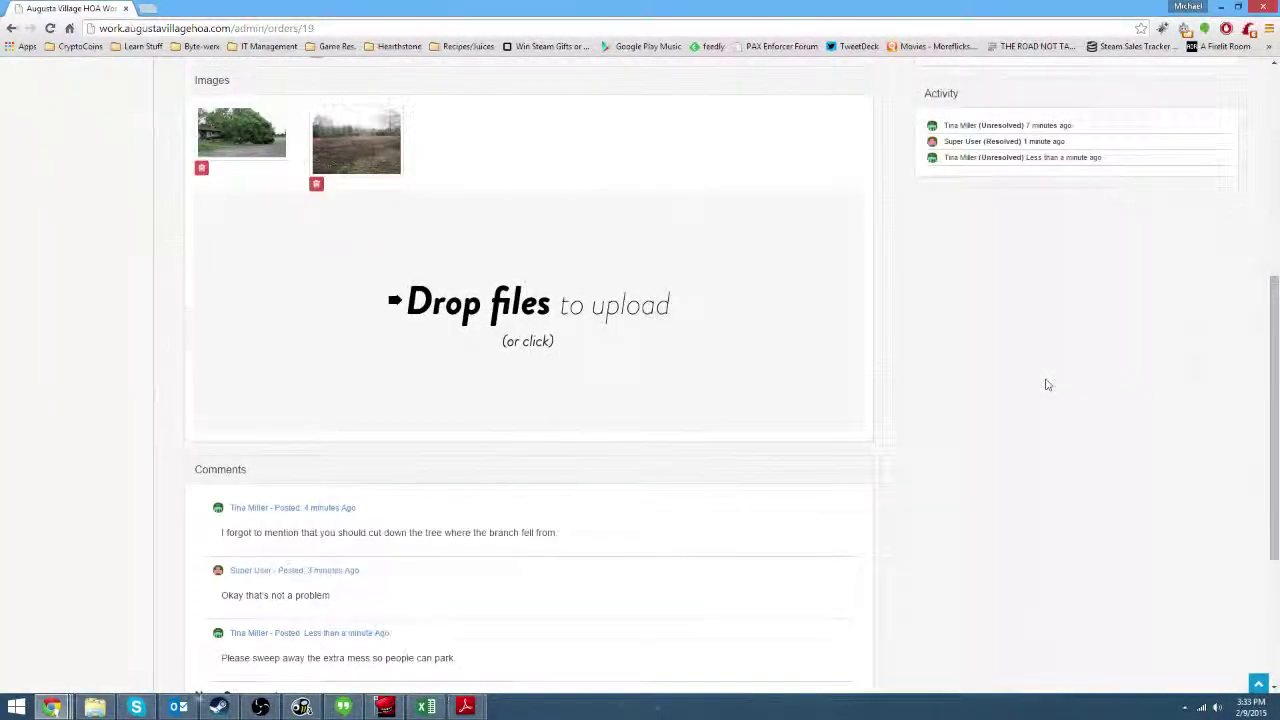
pyautogui.scroll(-2, 1047, 385)
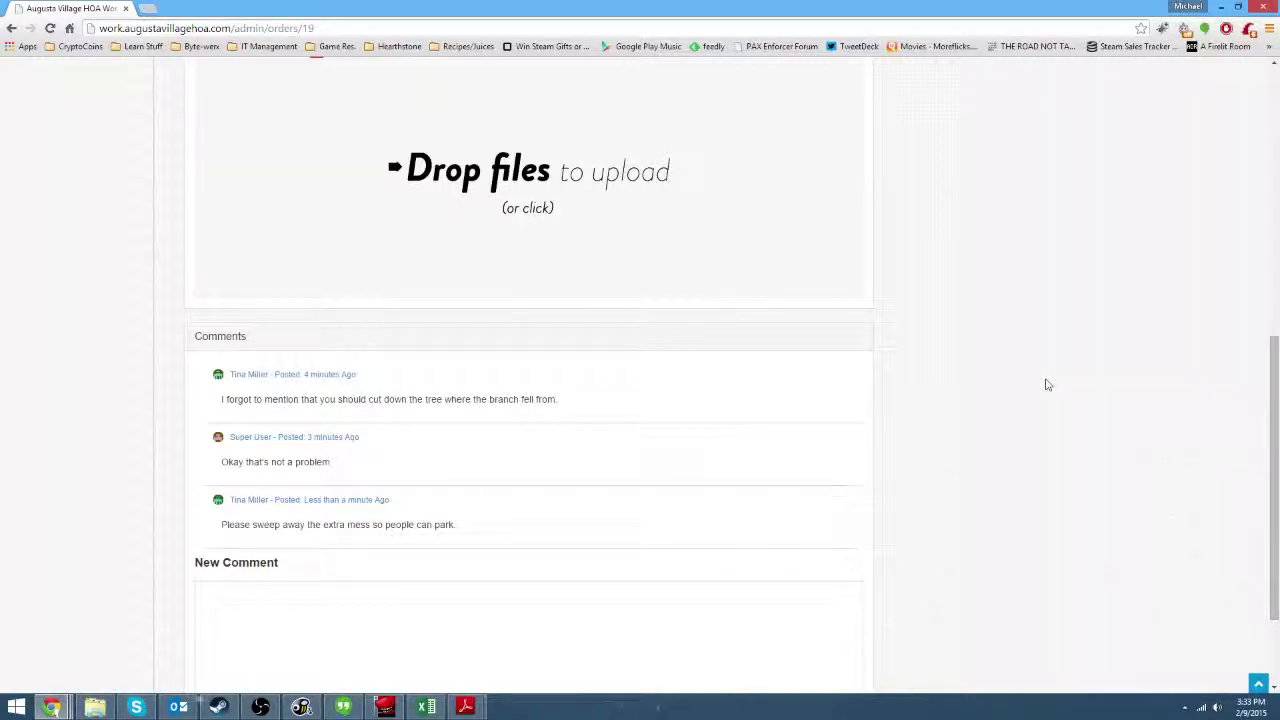
pyautogui.scroll(-1, 1047, 385)
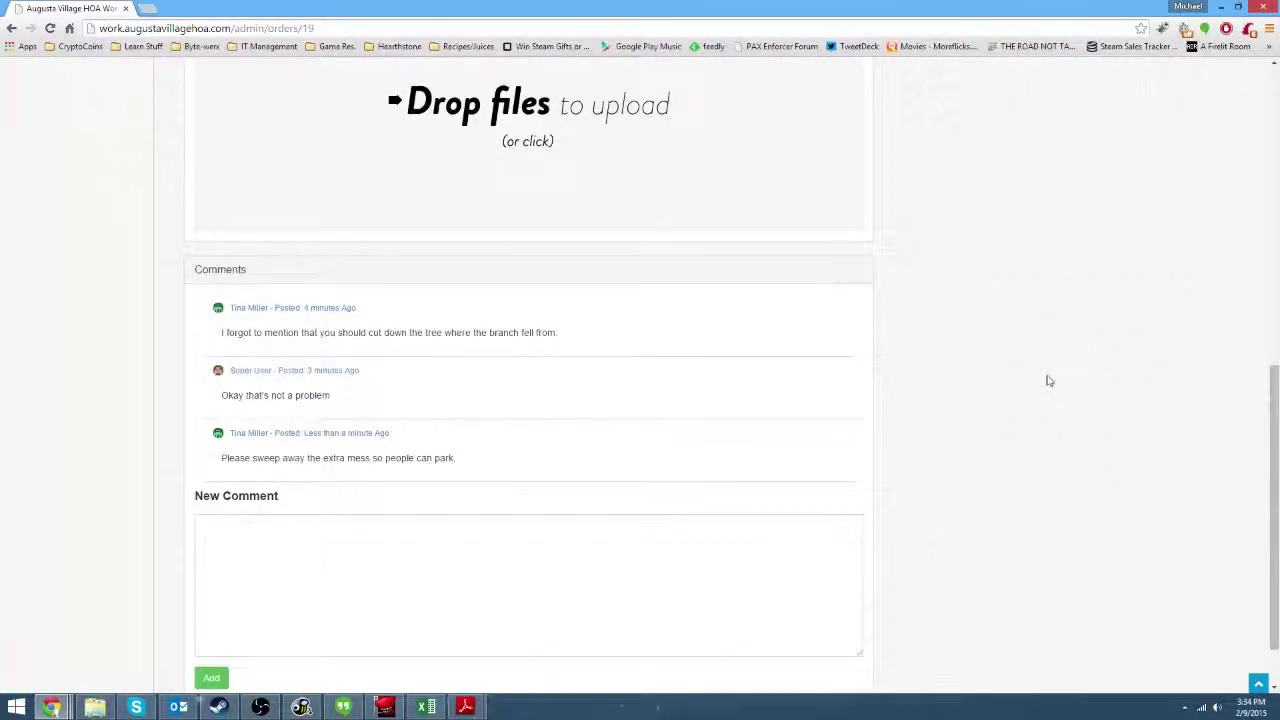
pyautogui.moveTo(218, 395); pyautogui.dragTo(379, 408)
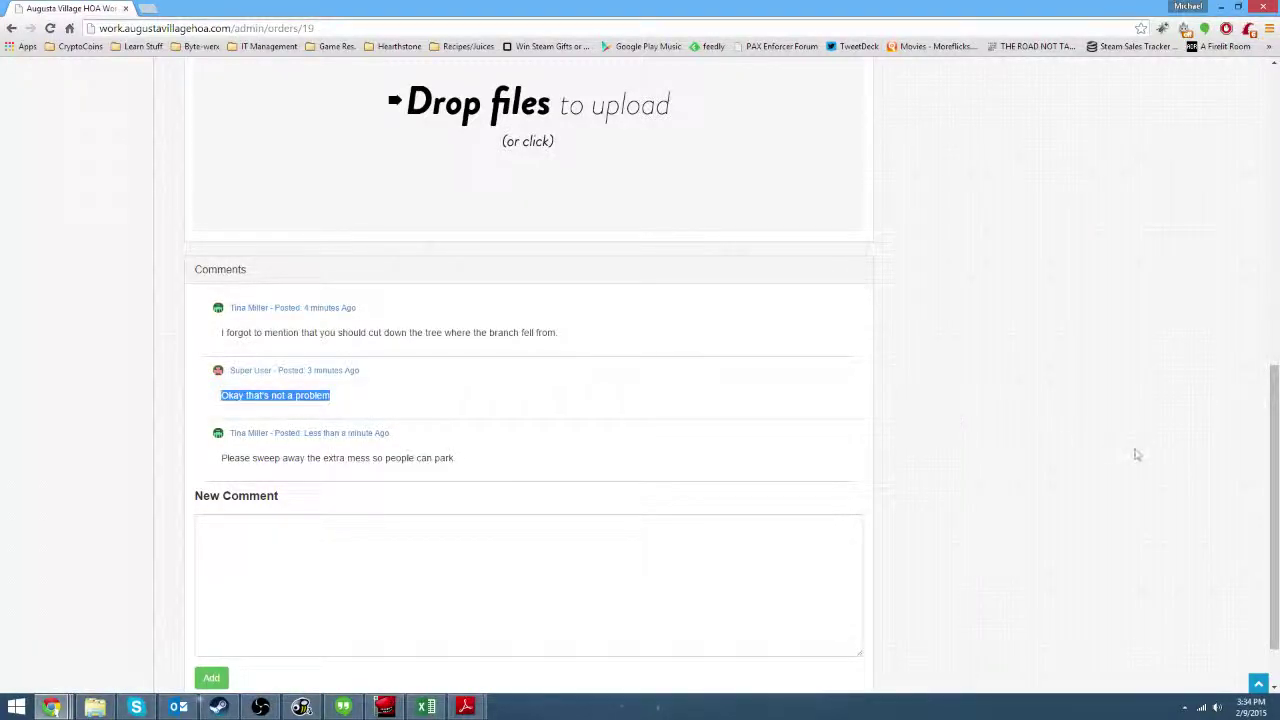
pyautogui.scroll(1, 1134, 451)
pyautogui.scroll(6, 1009, 491)
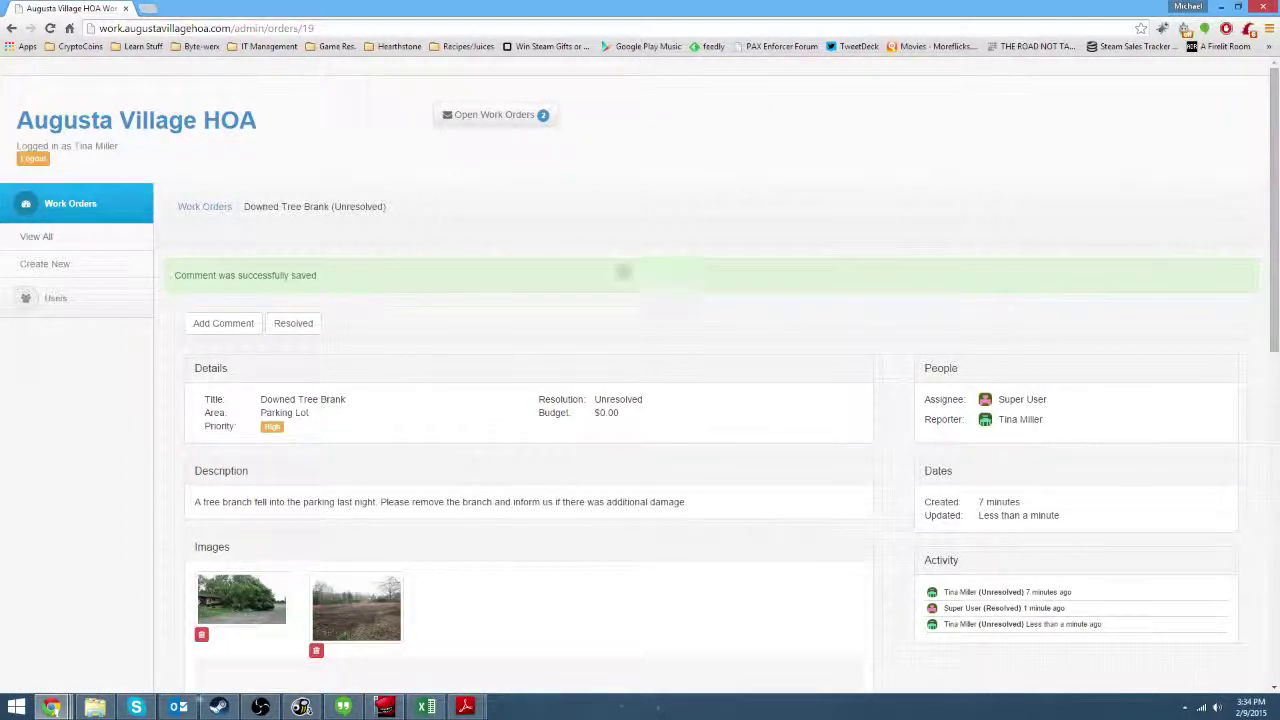
pyautogui.scroll(-1, 657, 223)
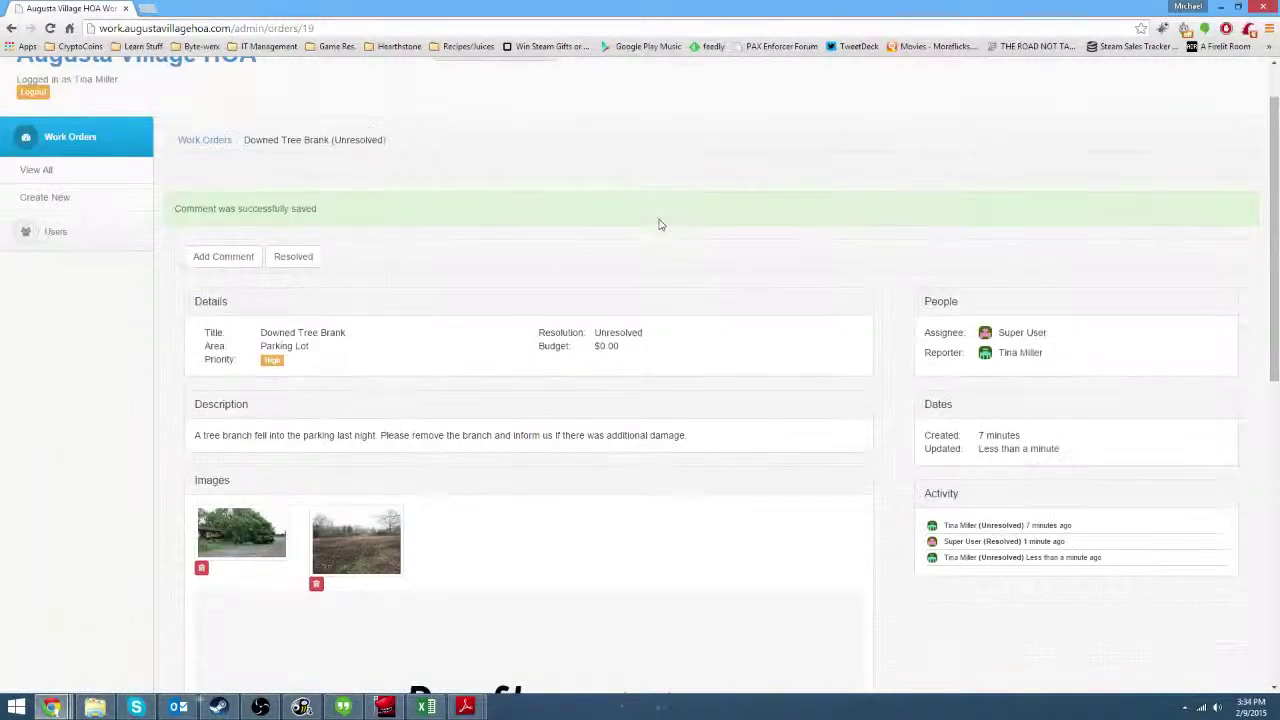
pyautogui.scroll(1, 294, 120)
pyautogui.scroll(-6, 251, 229)
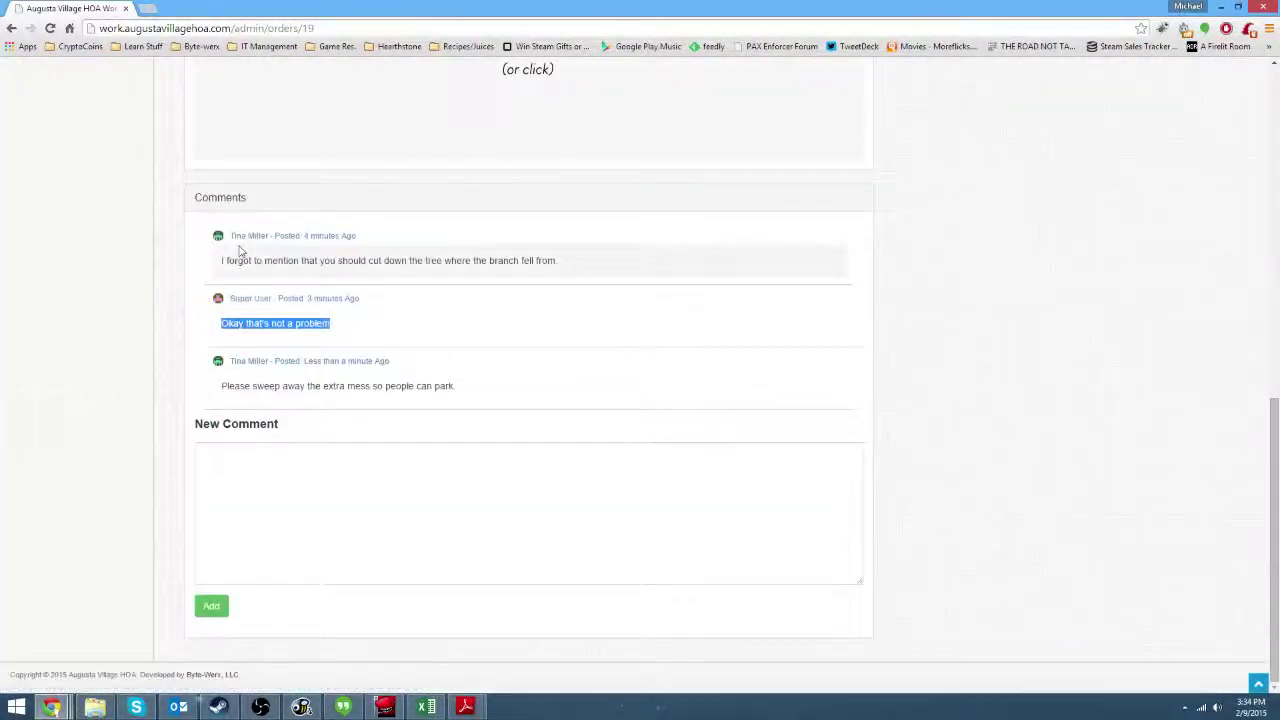
pyautogui.scroll(8, 777, 608)
pyautogui.scroll(-1, 497, 552)
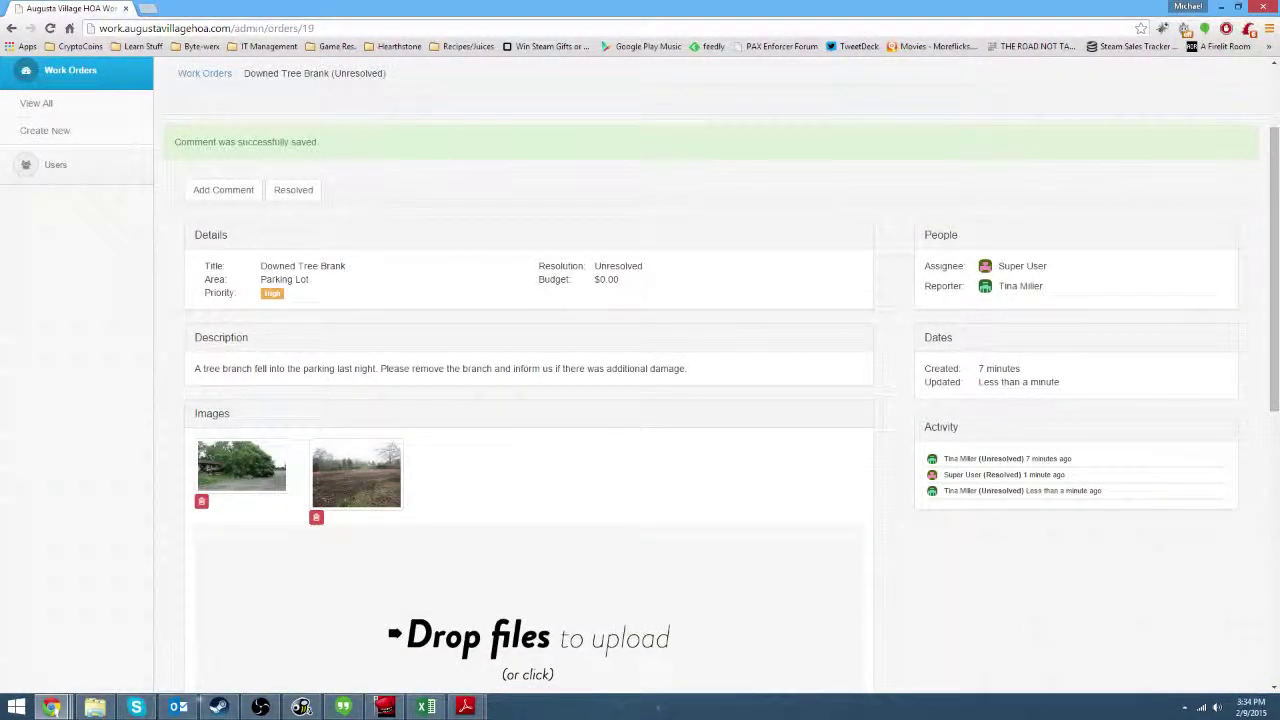
pyautogui.scroll(1, 846, 211)
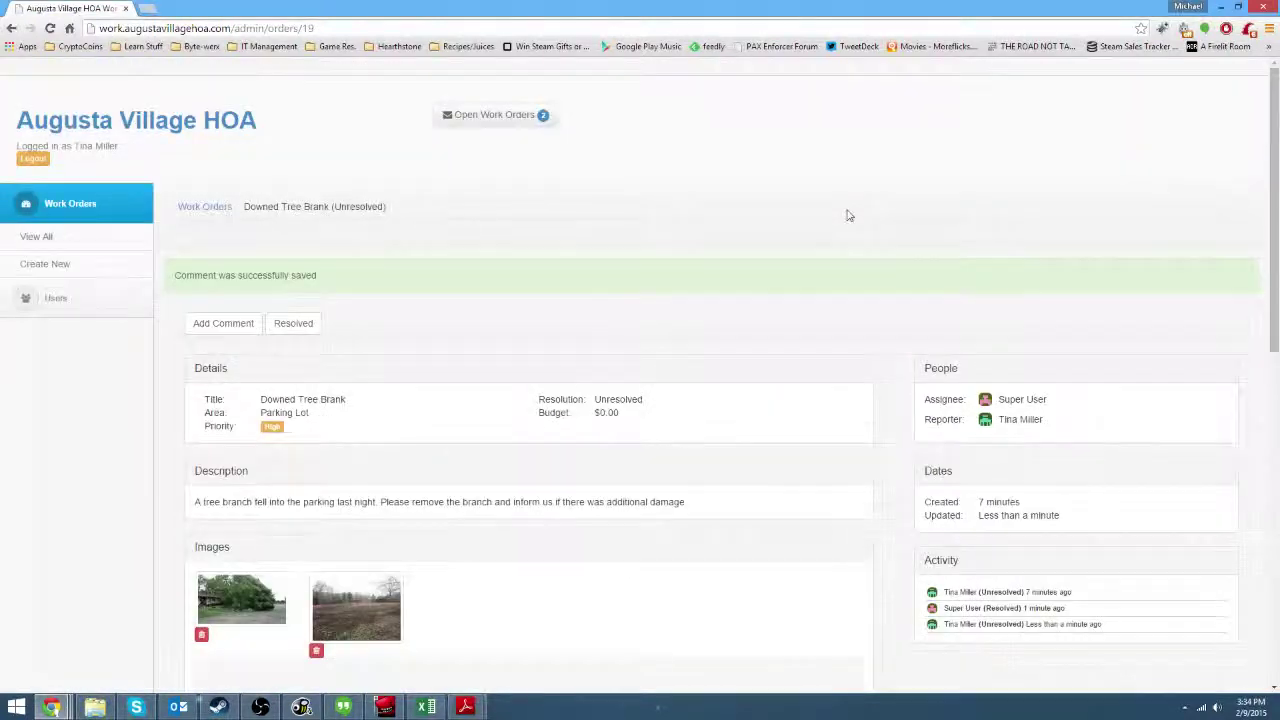
pyautogui.scroll(-1, 806, 306)
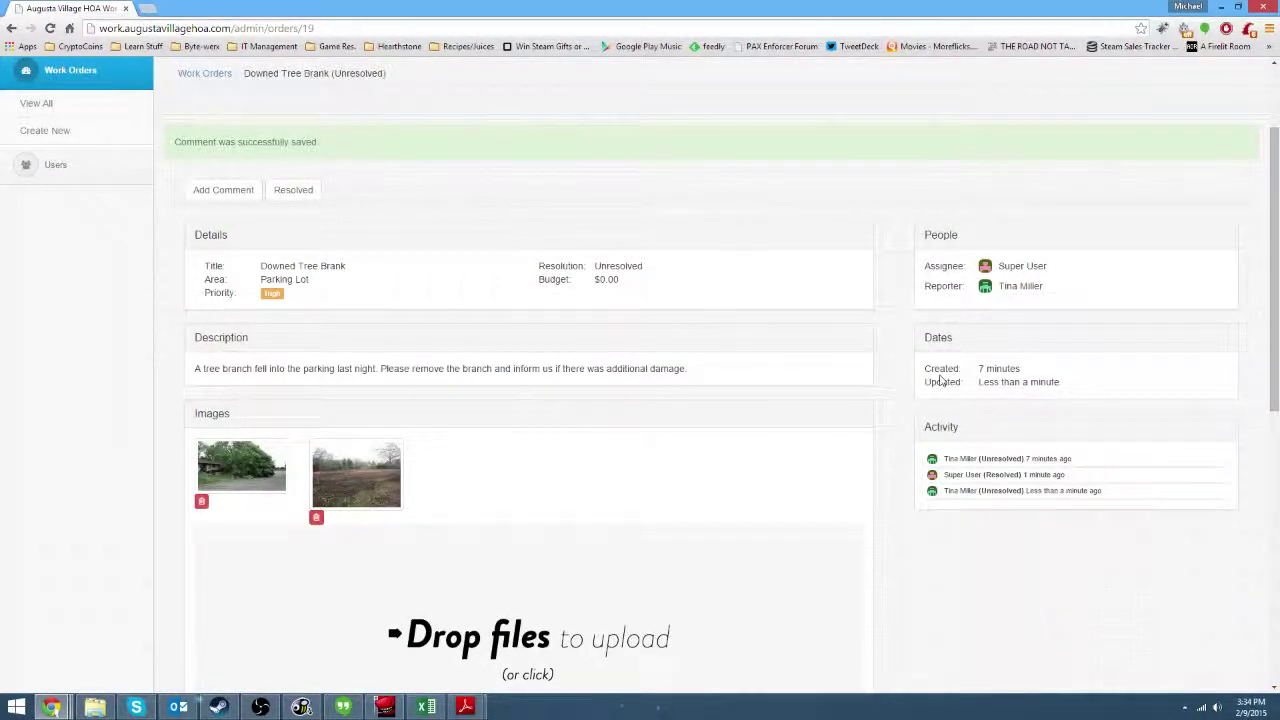
pyautogui.scroll(-5, 730, 286)
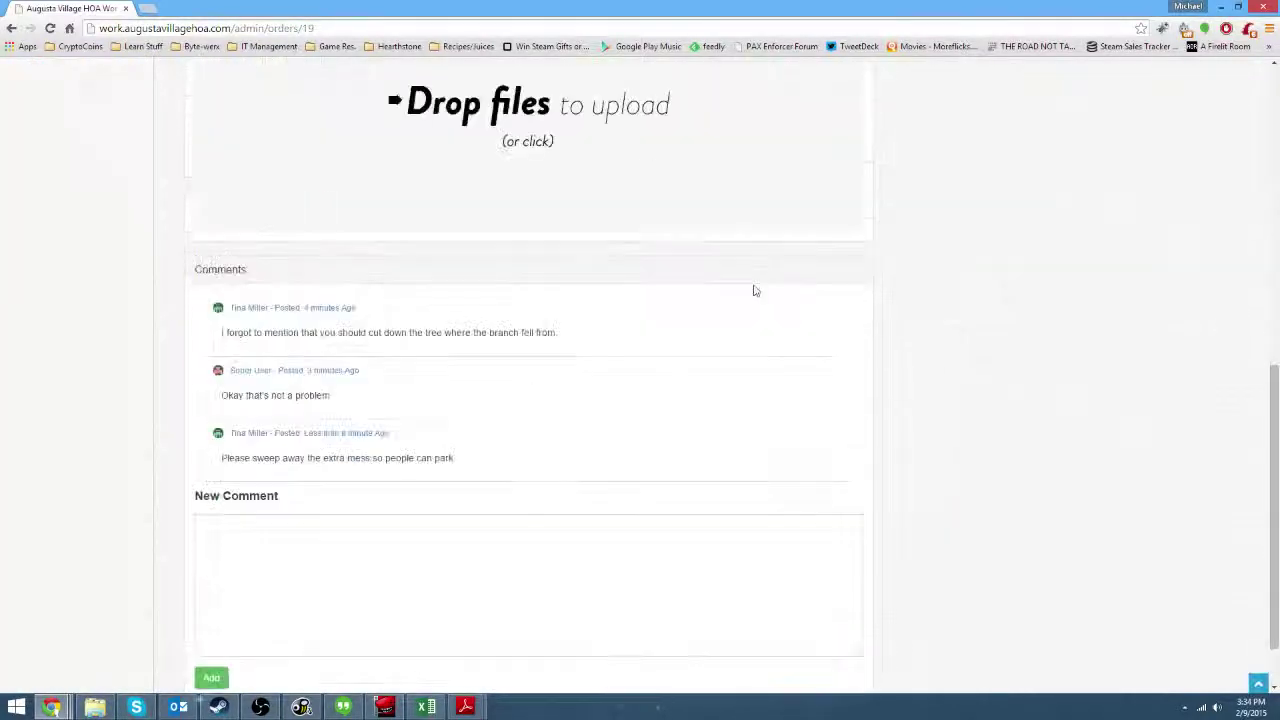
pyautogui.scroll(3, 700, 283)
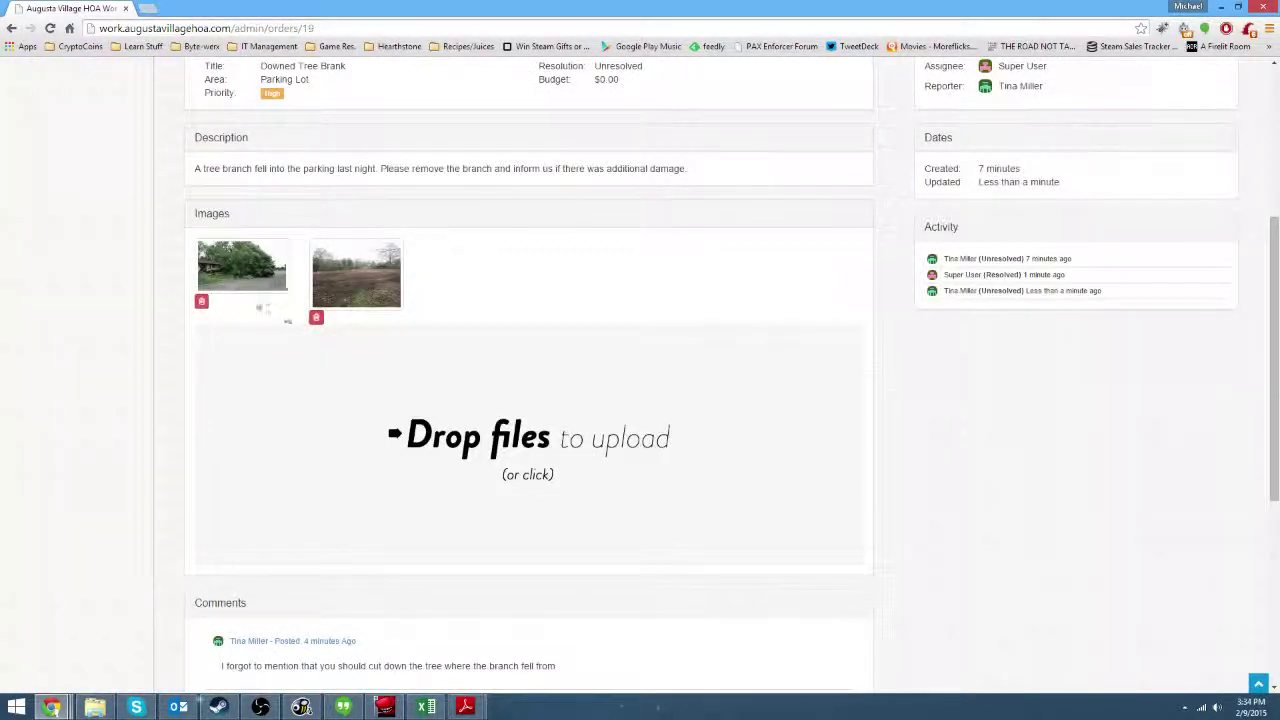
pyautogui.scroll(2, 419, 393)
pyautogui.scroll(2, 248, 504)
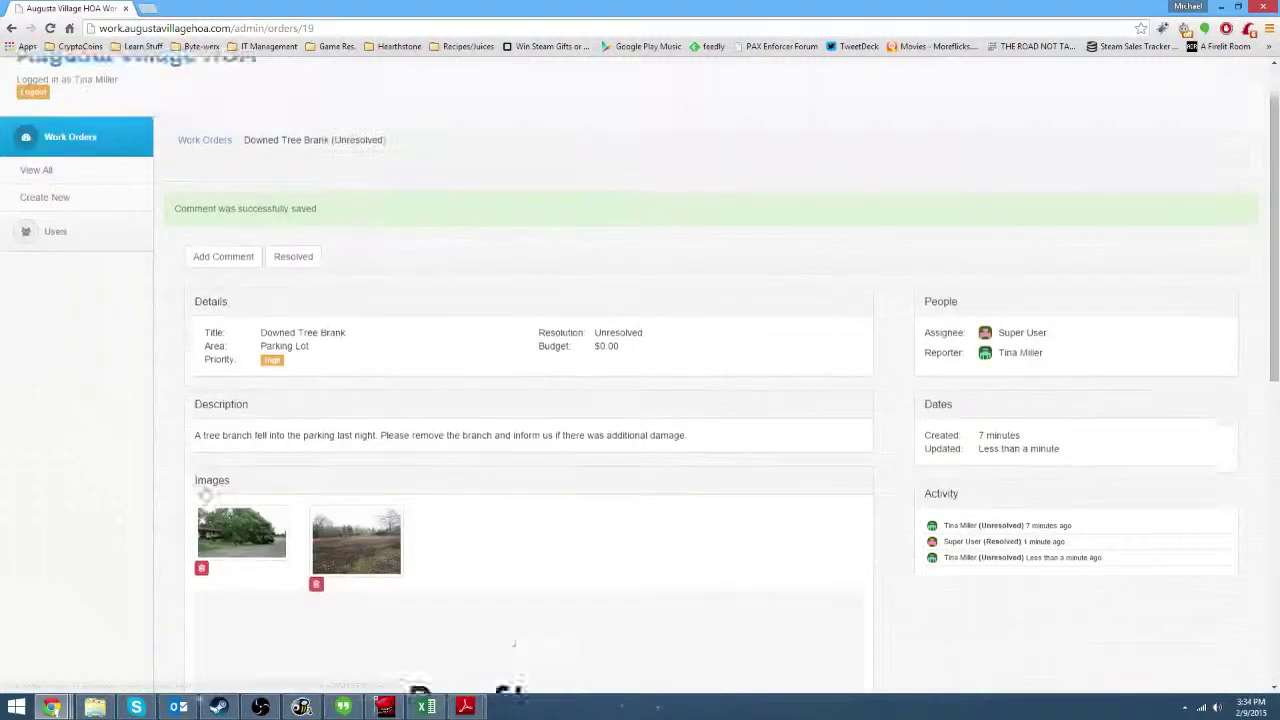
# Expand Work Orders in the sidebar and go to View All.
pyautogui.click(57, 205)
pyautogui.click(57, 205)
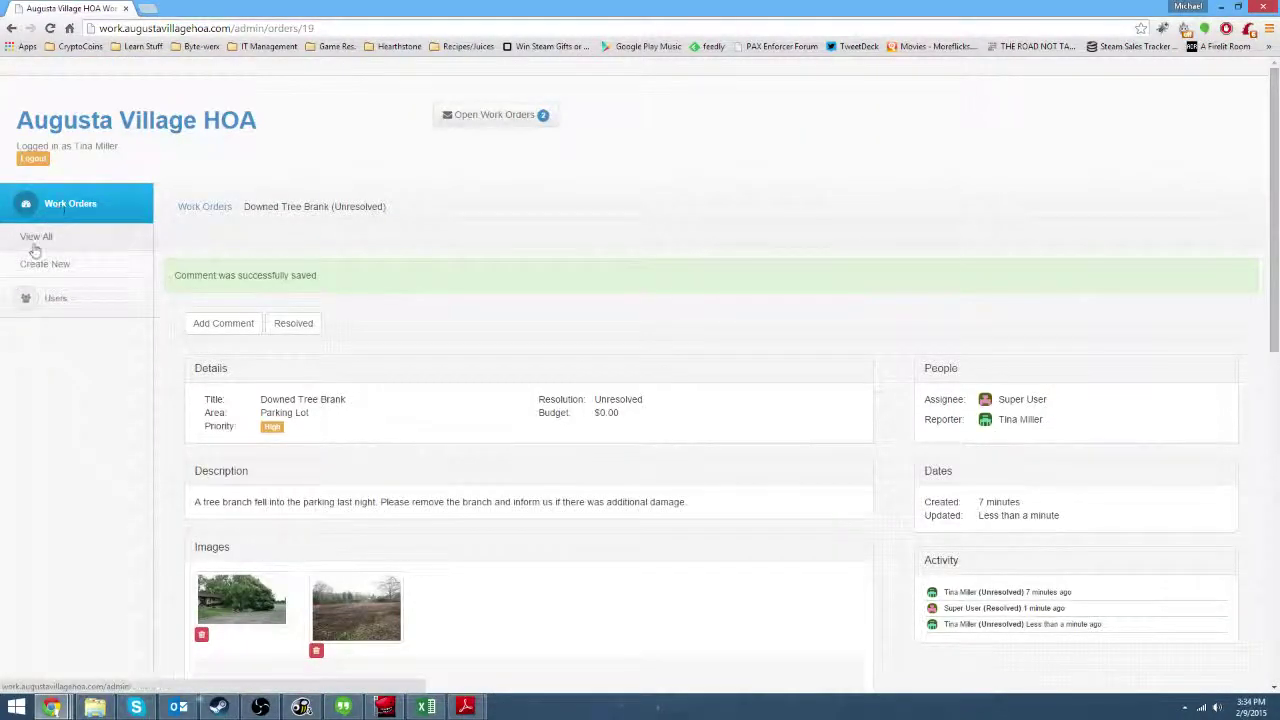
pyautogui.click(35, 246)
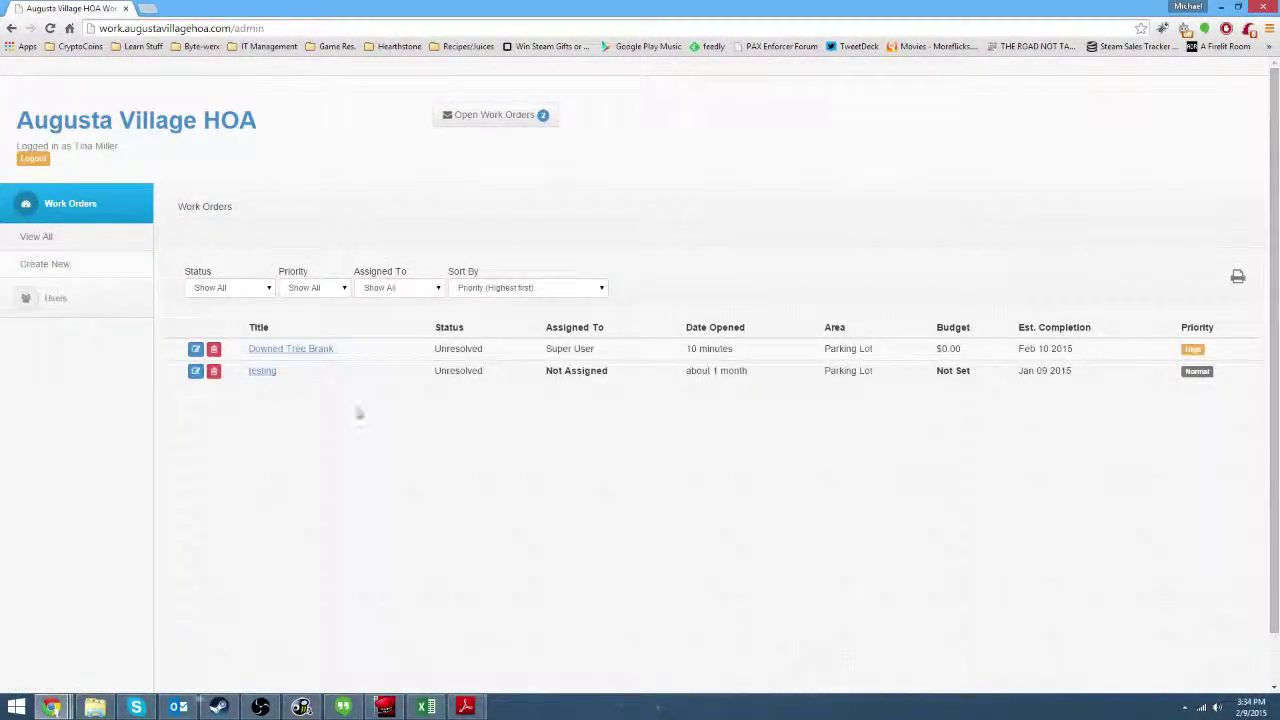
pyautogui.scroll(-1, 406, 483)
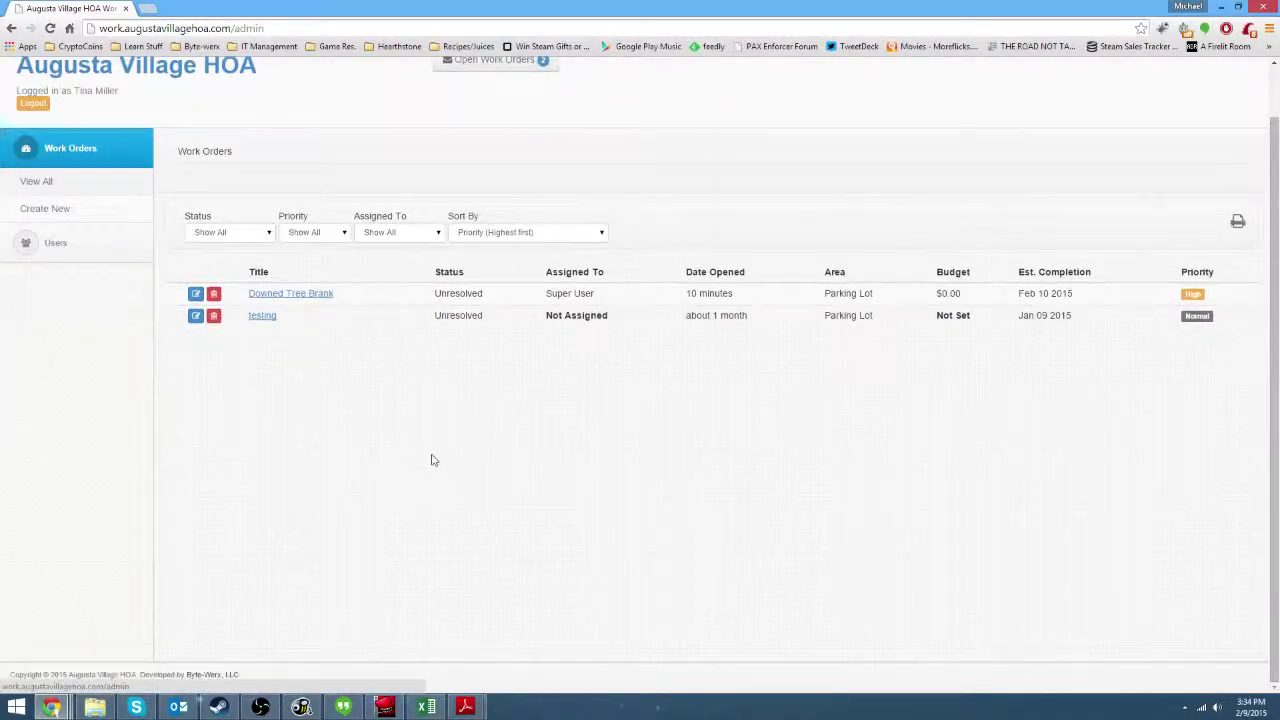
pyautogui.scroll(1, 440, 448)
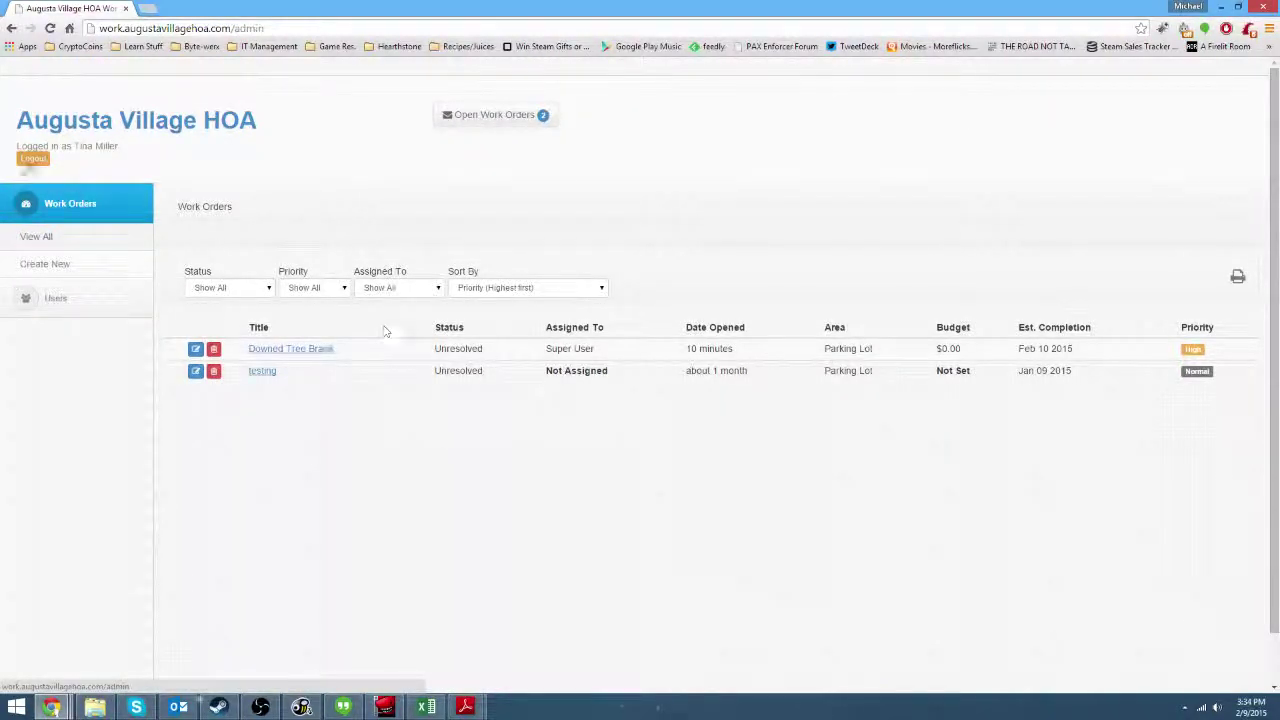
# Log out and sign back in with the reporter's e-mail and password, declining Chrome's password save.
pyautogui.click(33, 158)
pyautogui.hotkey('ctrl', 'a')
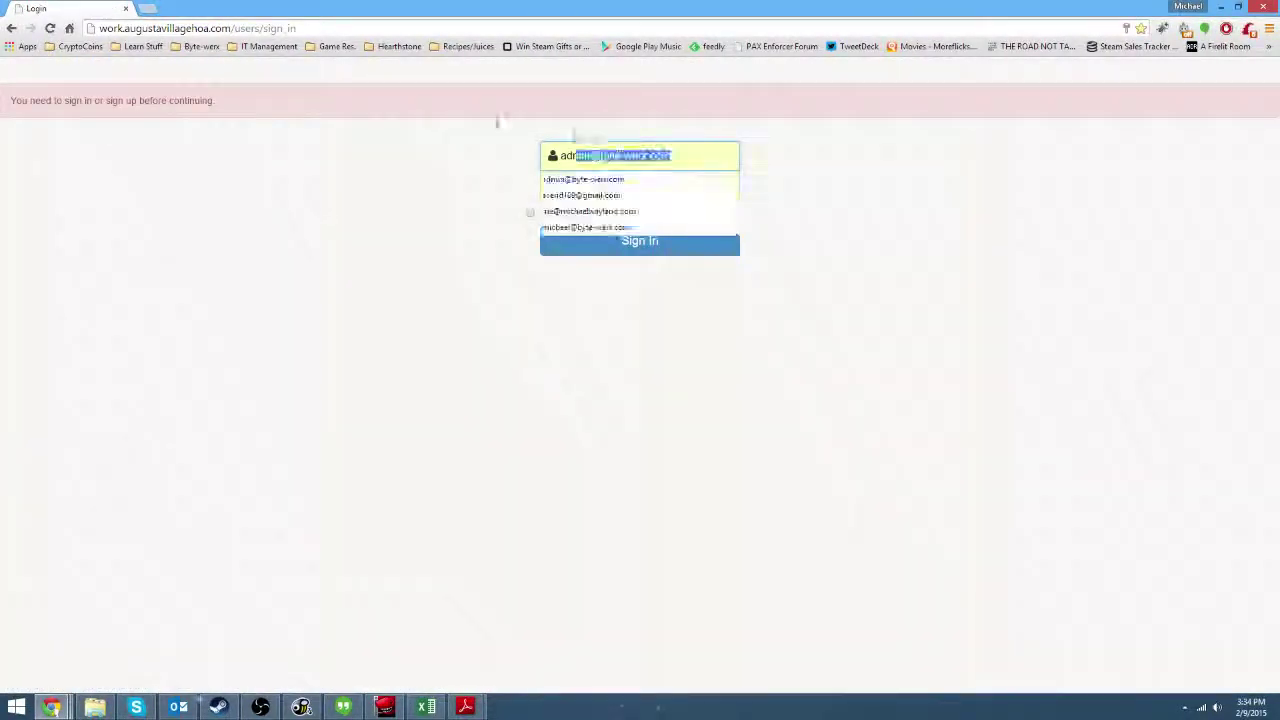
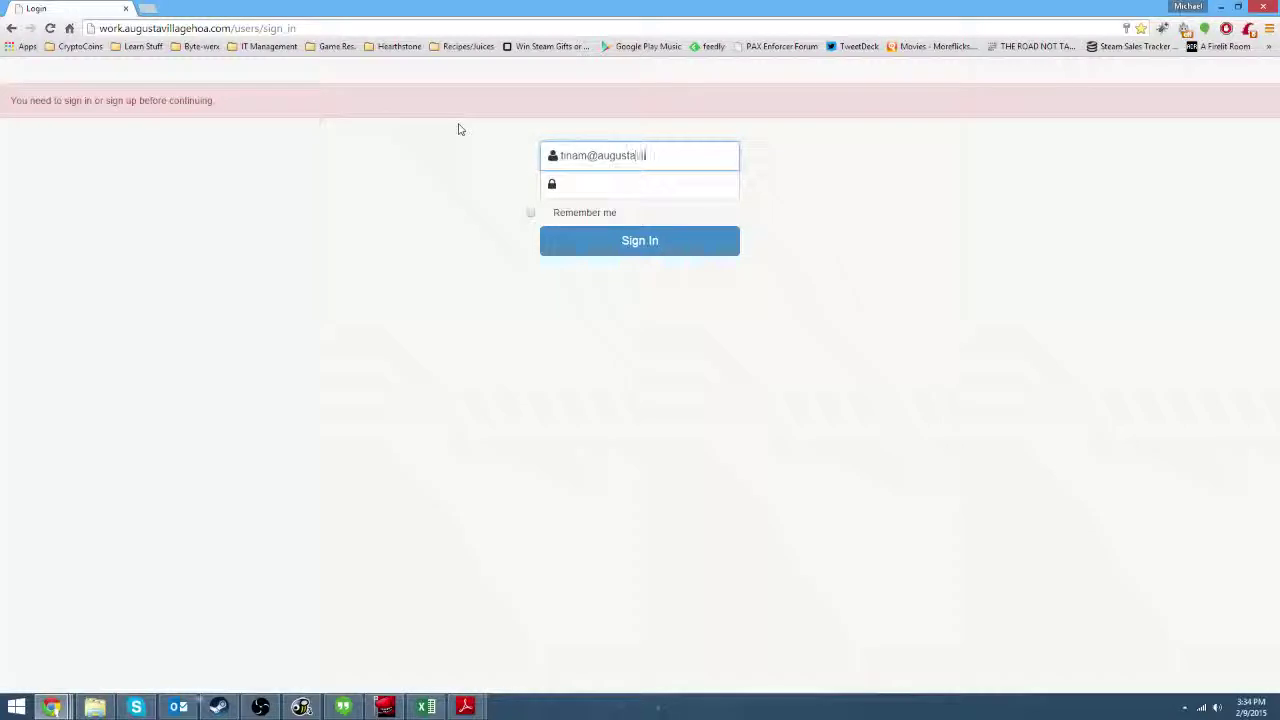
pyautogui.press('Tab')
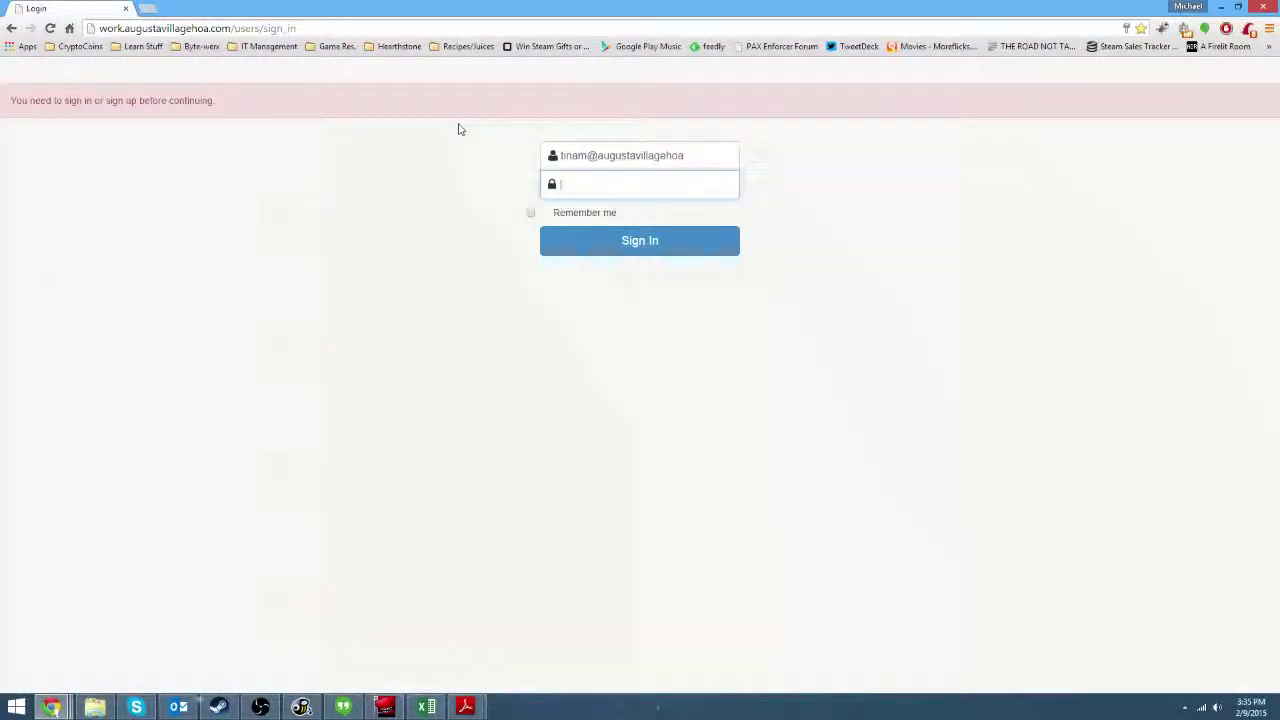
pyautogui.doubleClick(664, 155)
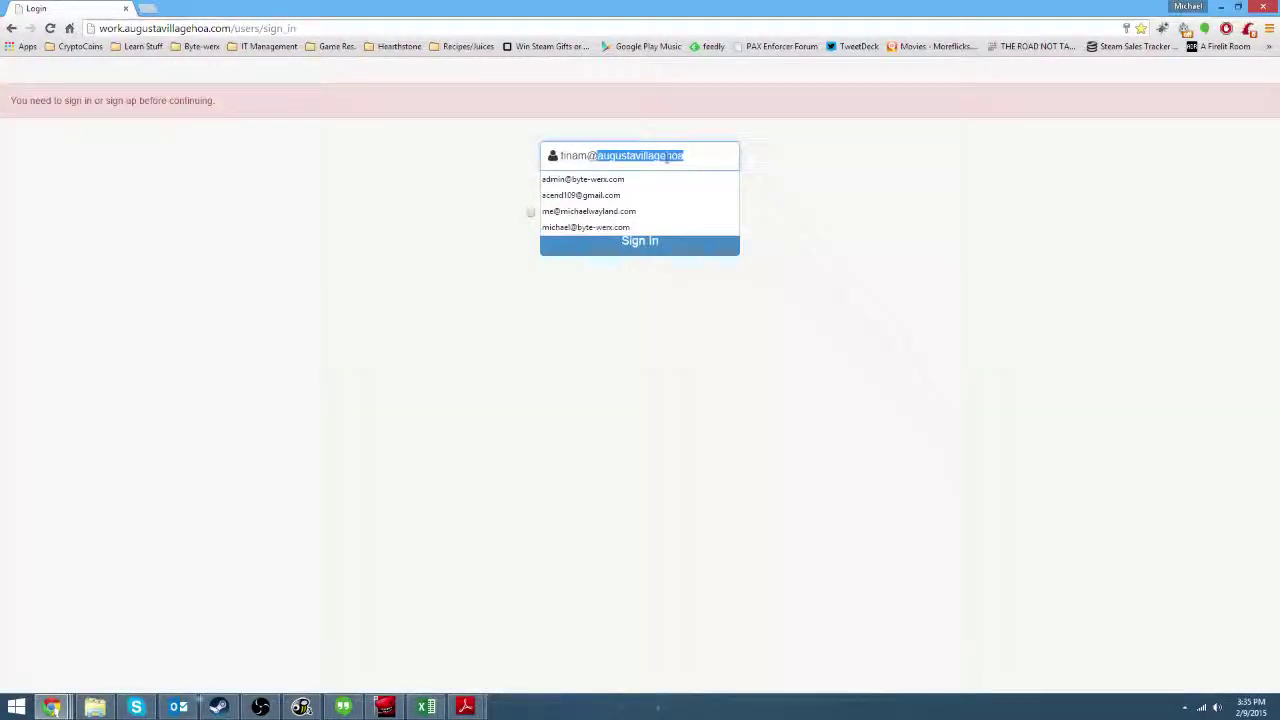
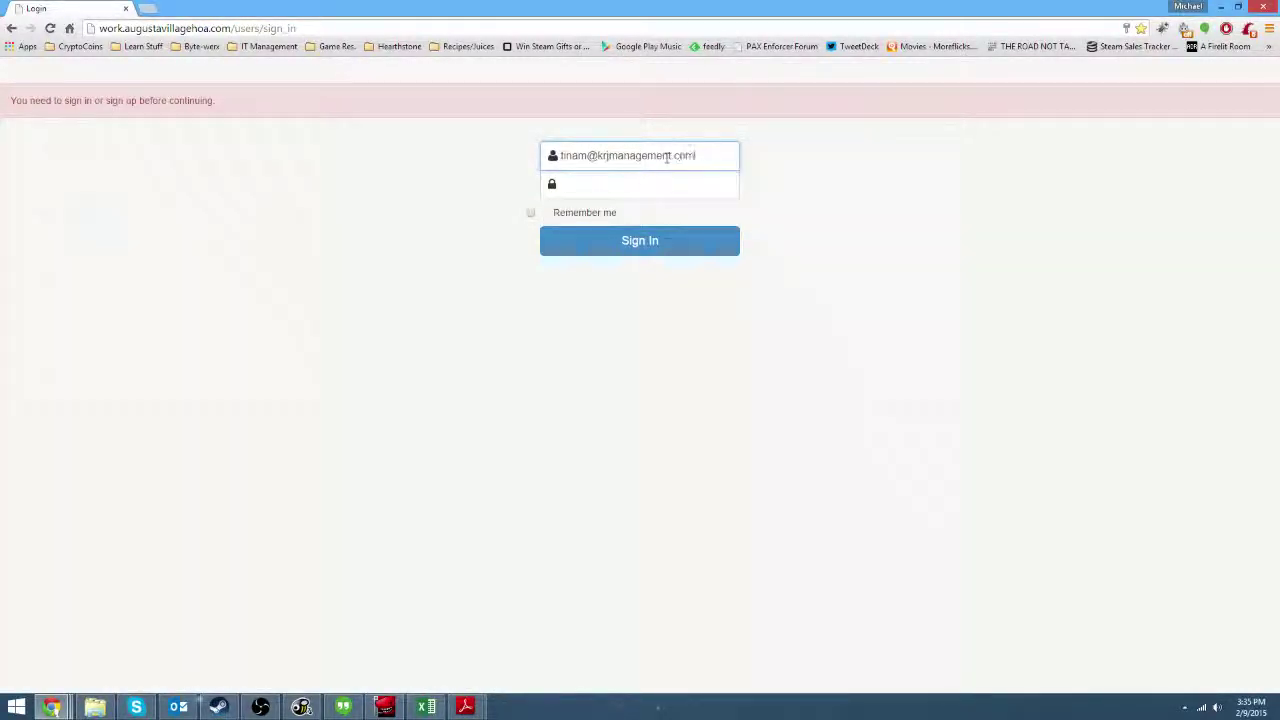
pyautogui.press('Tab')
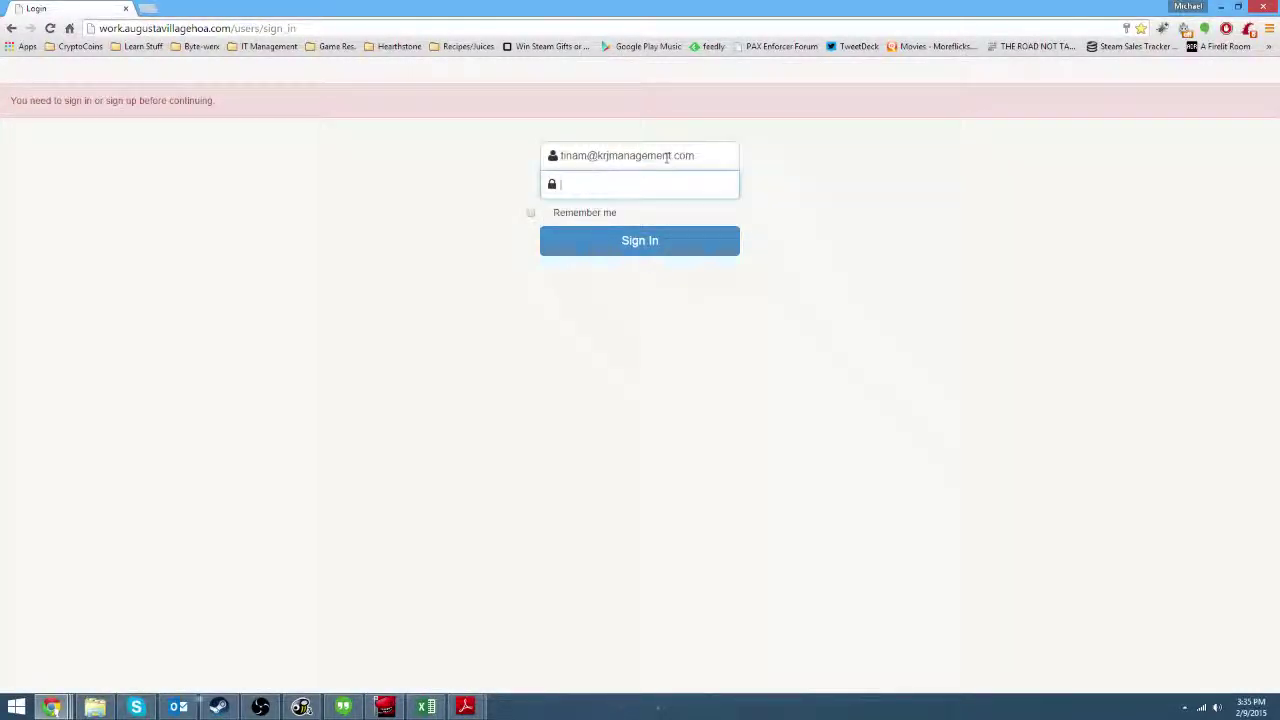
pyautogui.press('Return')
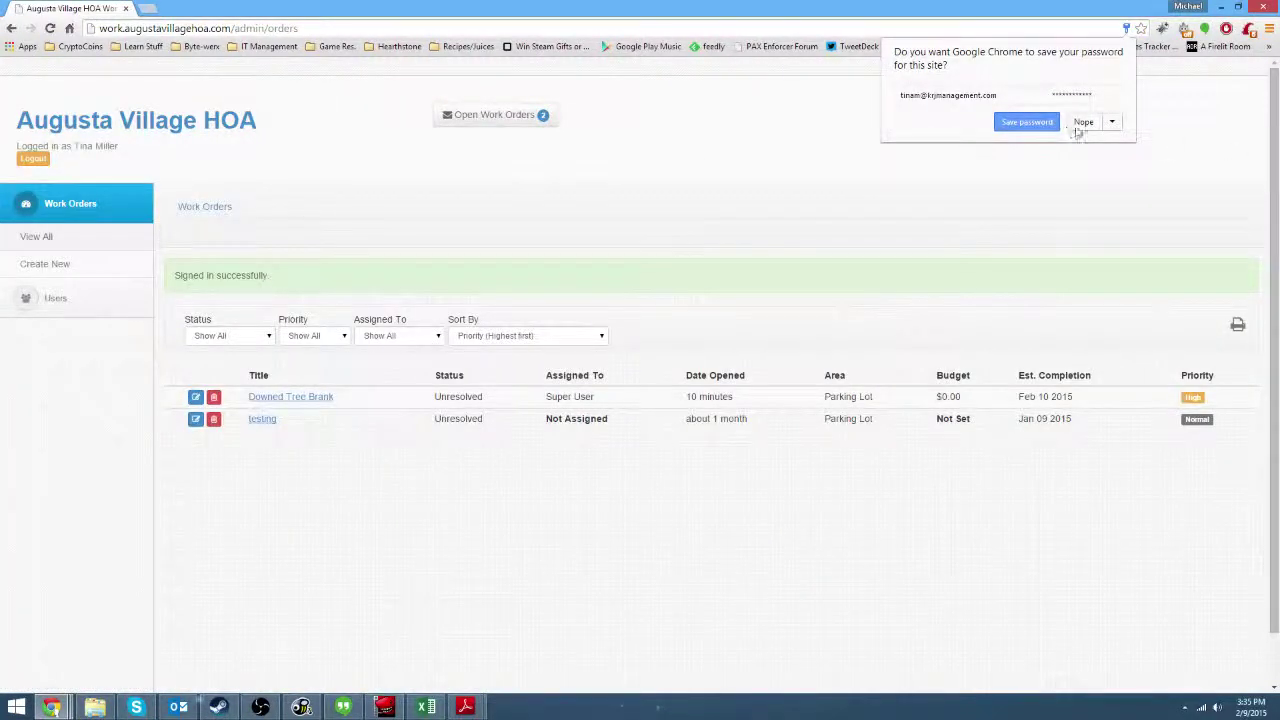
pyautogui.click(1081, 123)
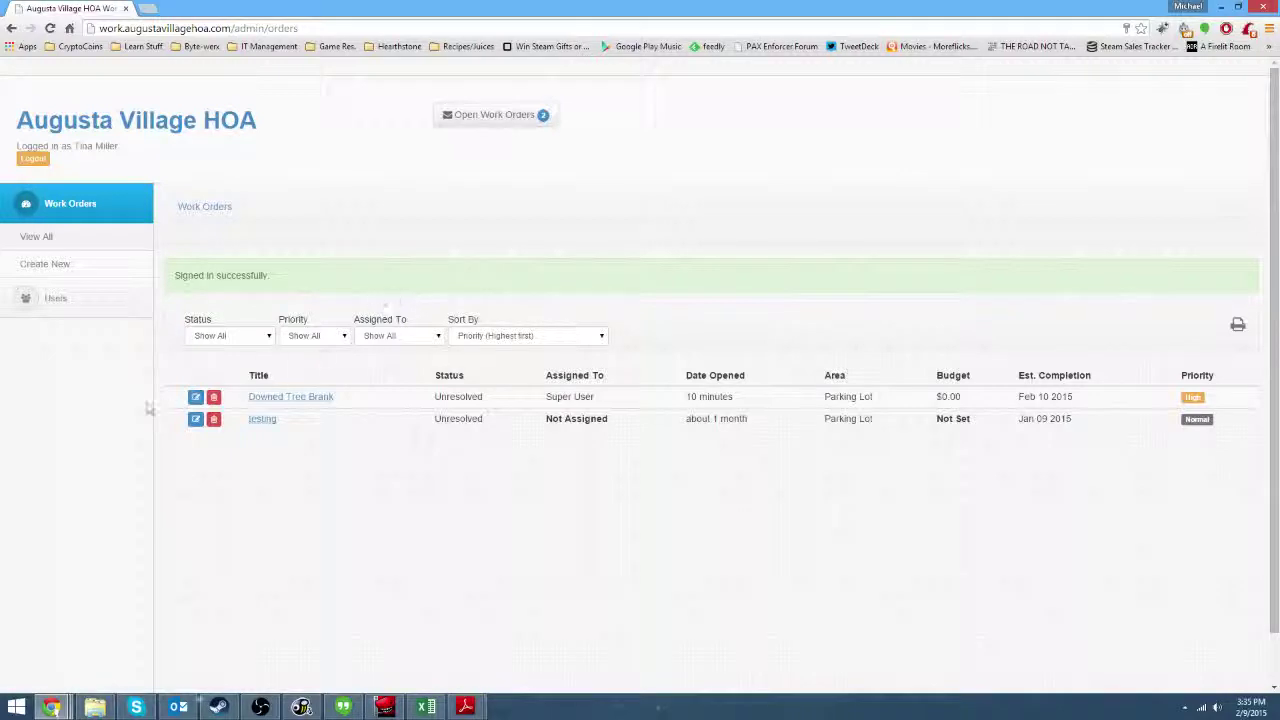
# Open the Downed Tree Brank work order for editing from the list.
pyautogui.click(281, 397)
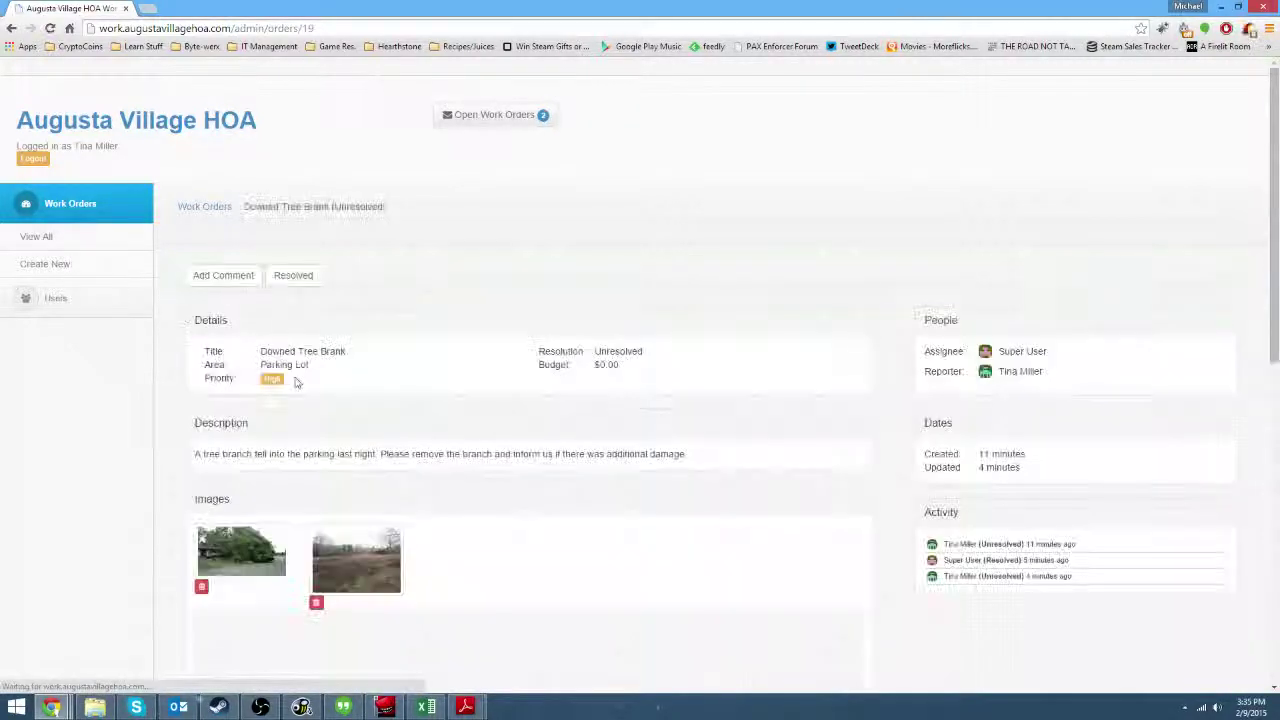
pyautogui.hotkey('alt', 'Left')
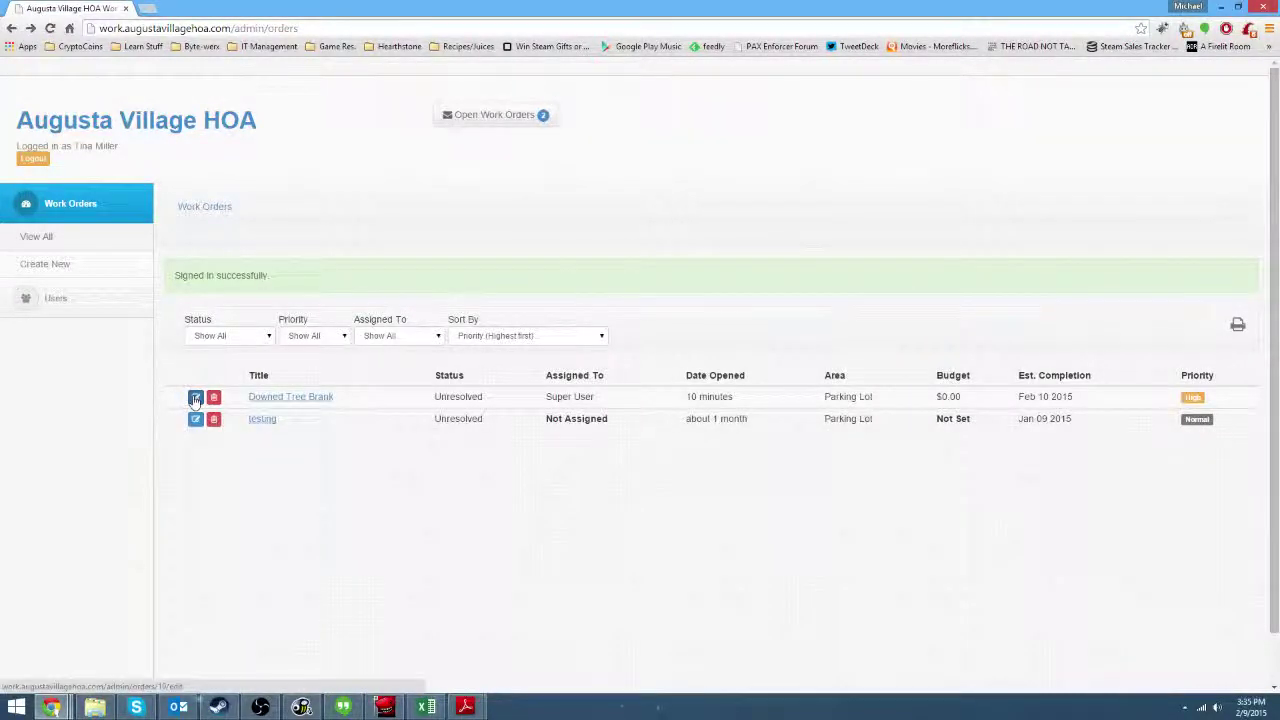
pyautogui.click(195, 398)
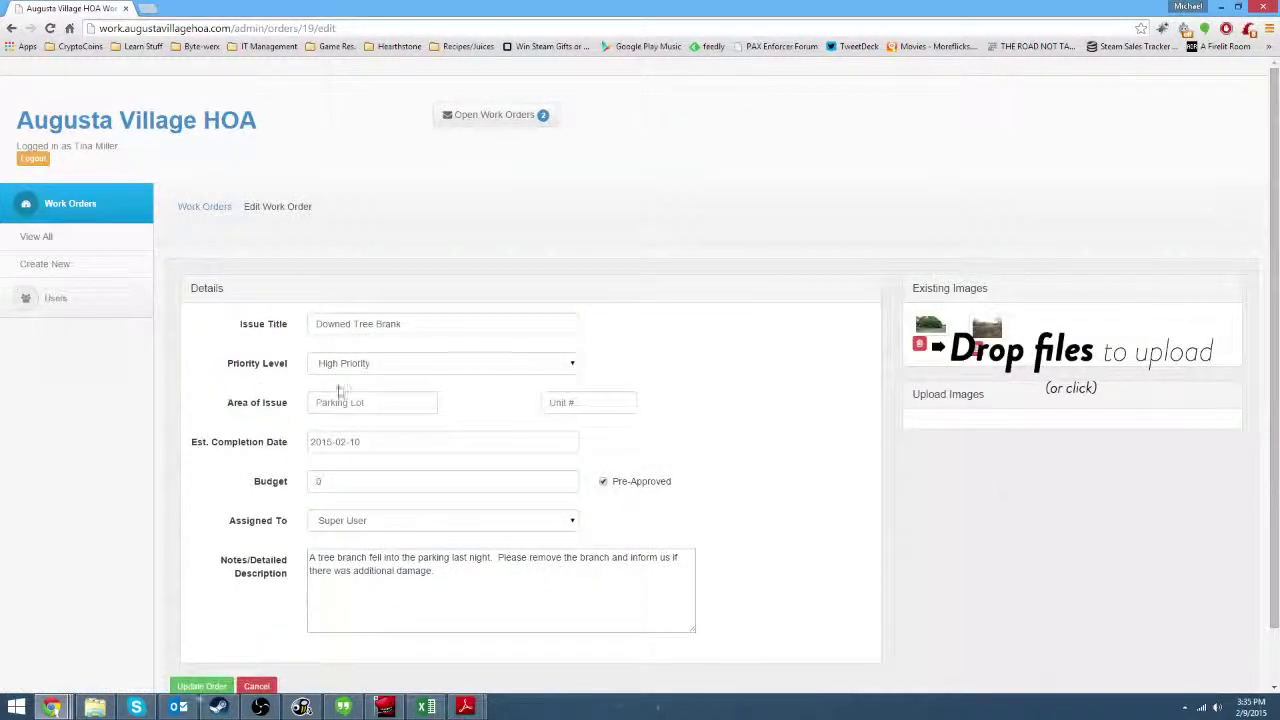
# Set Downed Tree Brank's Priority Level to Emergency, keep assignee Super User, and update the order.
pyautogui.click(518, 365)
pyautogui.click(471, 401)
pyautogui.click(460, 368)
pyautogui.click(400, 412)
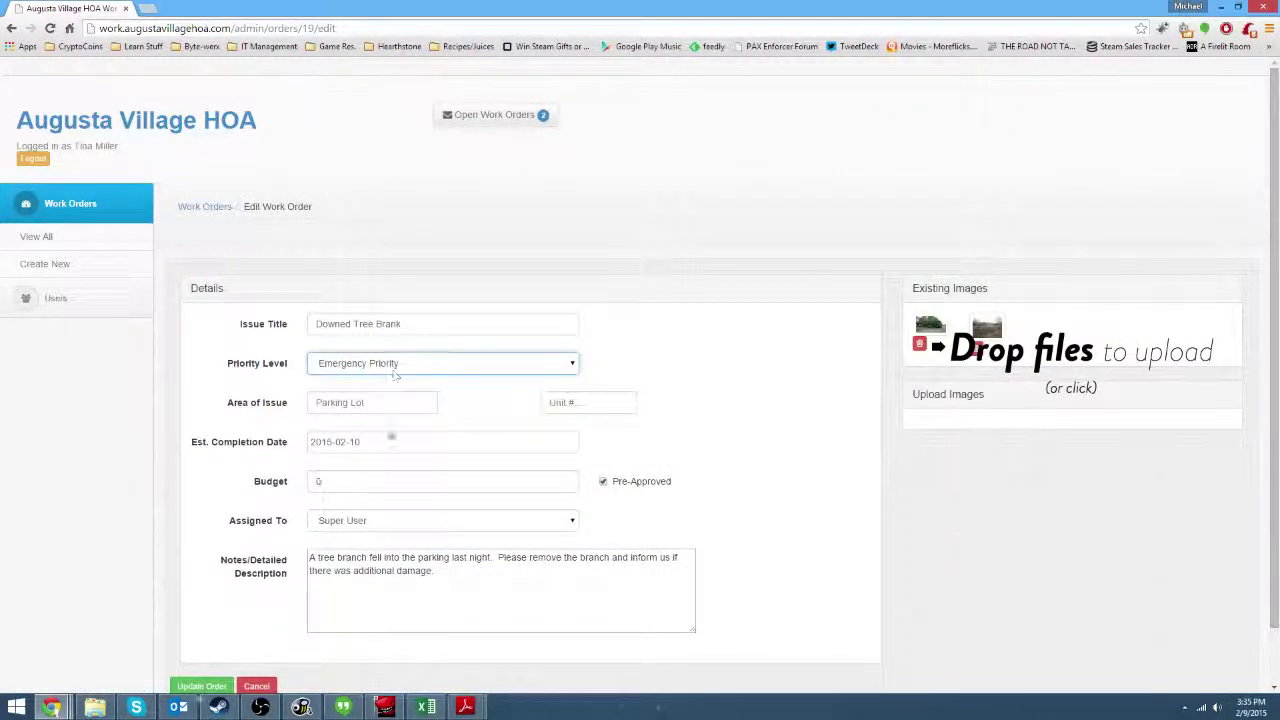
pyautogui.click(429, 326)
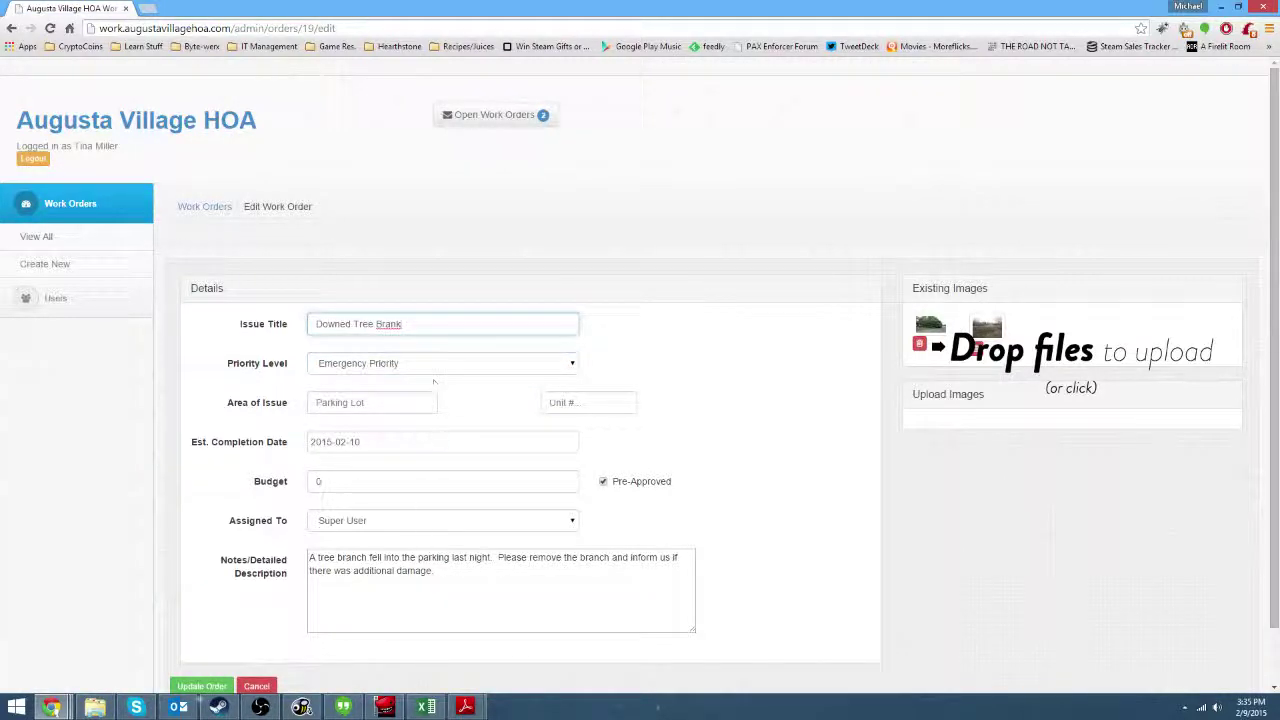
pyautogui.click(511, 585)
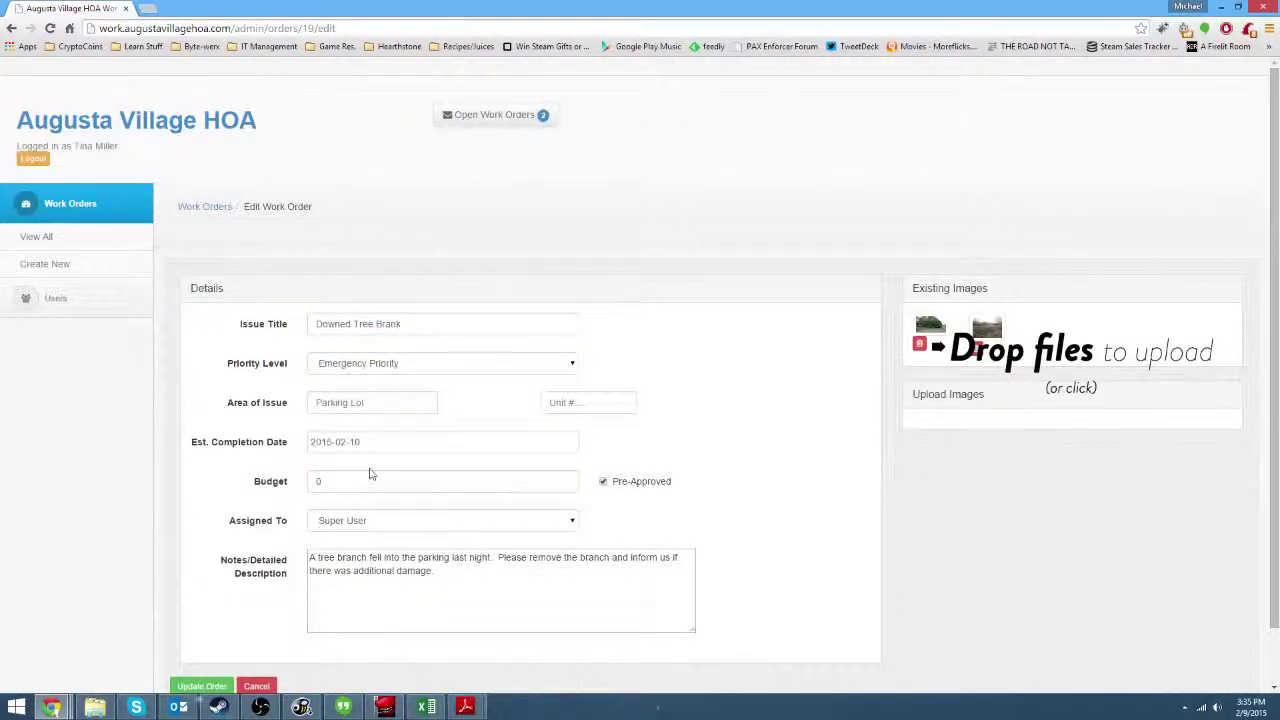
pyautogui.scroll(-1, 714, 490)
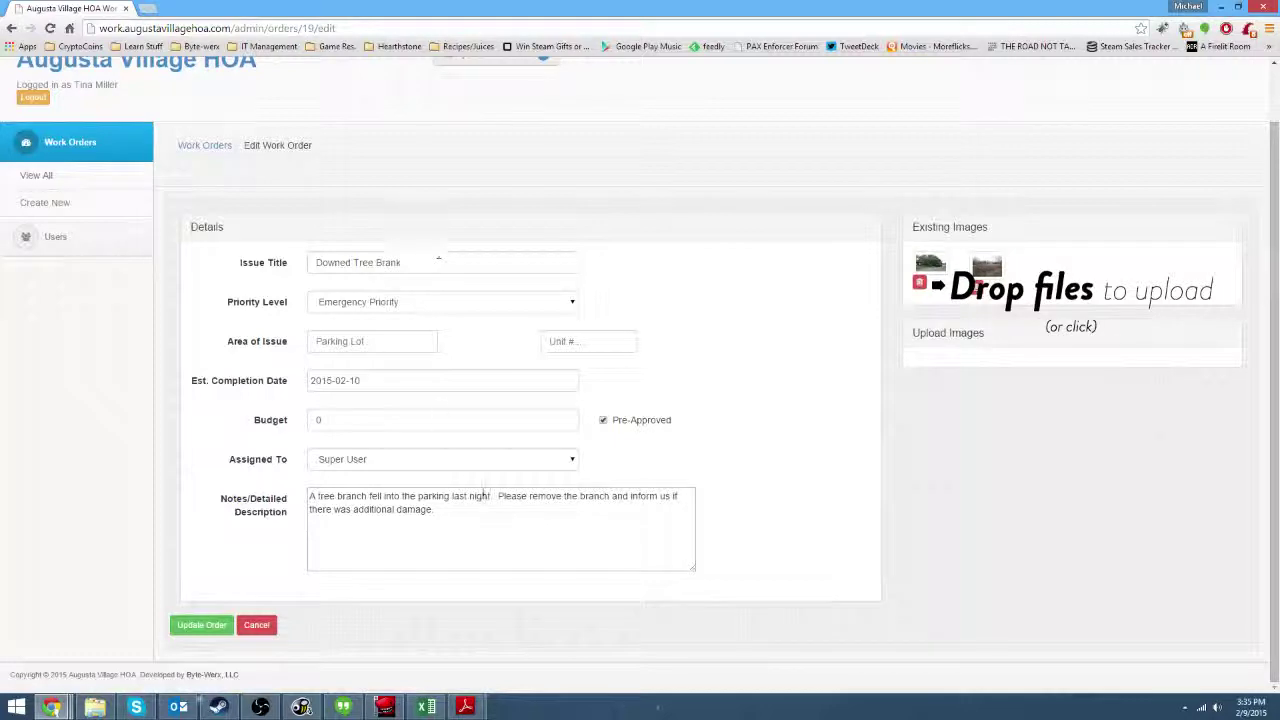
pyautogui.click(500, 462)
pyautogui.click(503, 464)
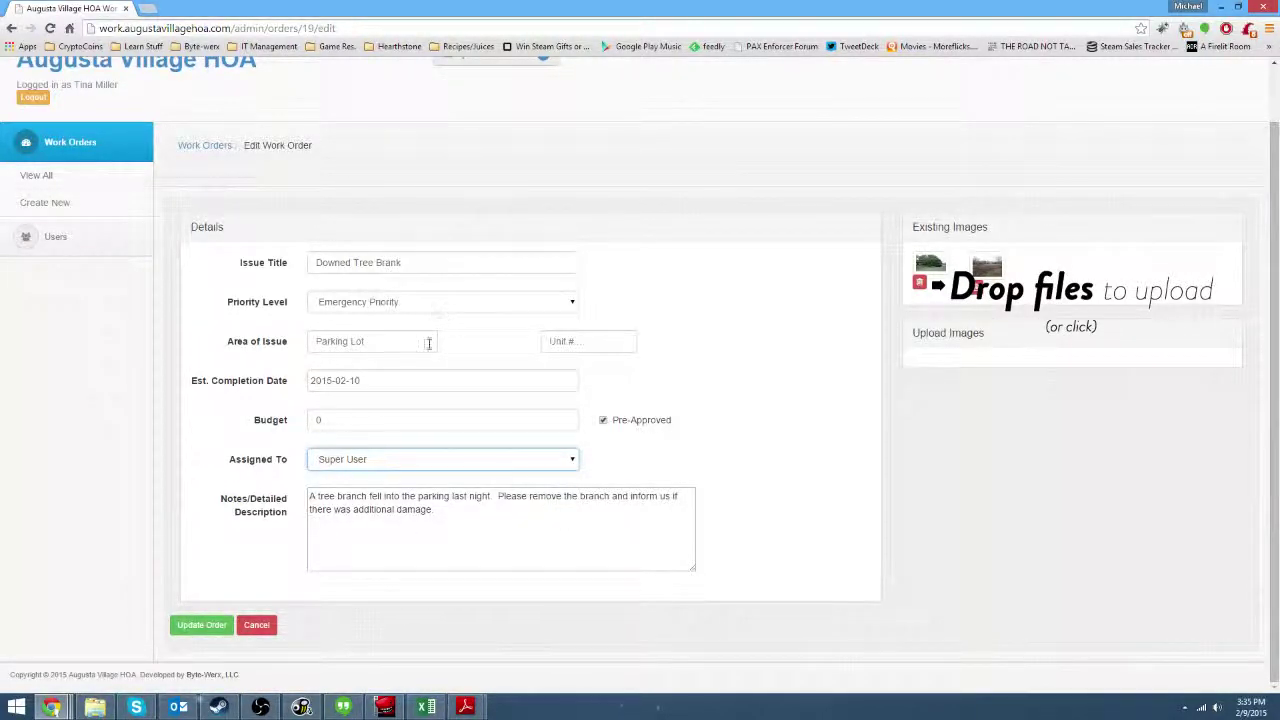
pyautogui.click(214, 624)
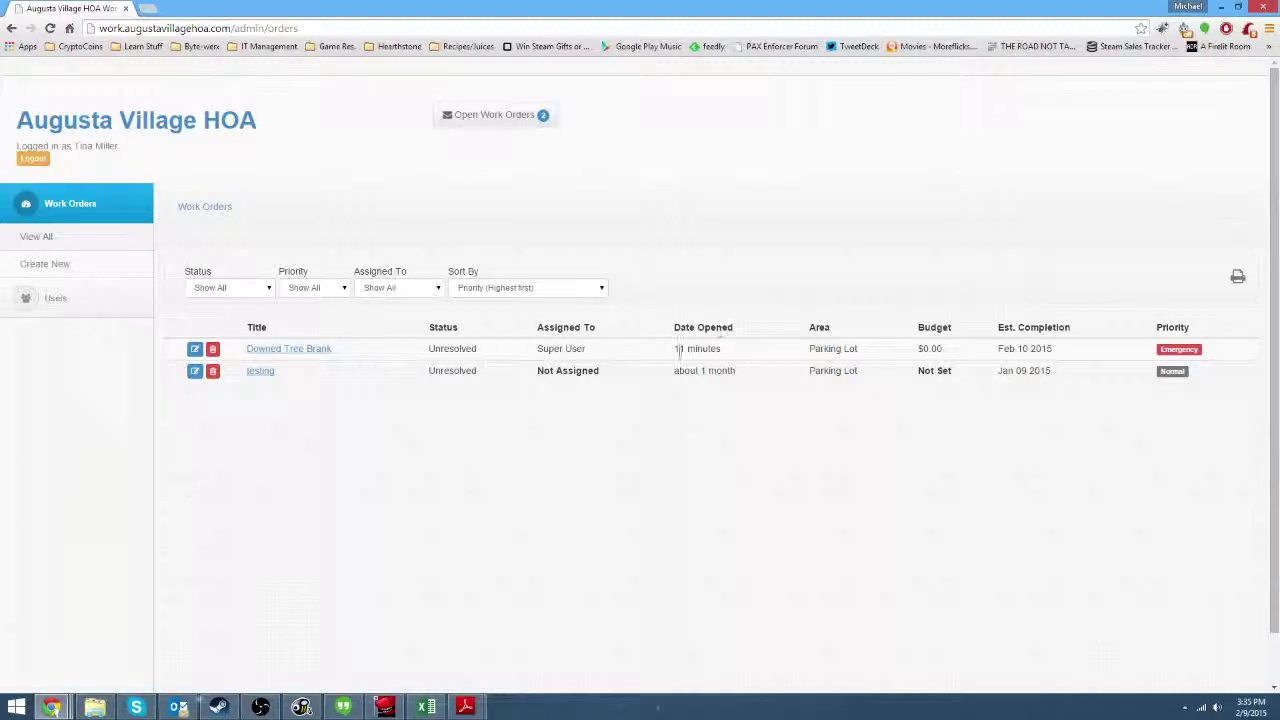
pyautogui.moveTo(676, 348); pyautogui.dragTo(745, 358)
# With the status filter on Show All, open Downed Tree Brank and mark it Resolved.
pyautogui.click(745, 355)
pyautogui.scroll(-1, 944, 425)
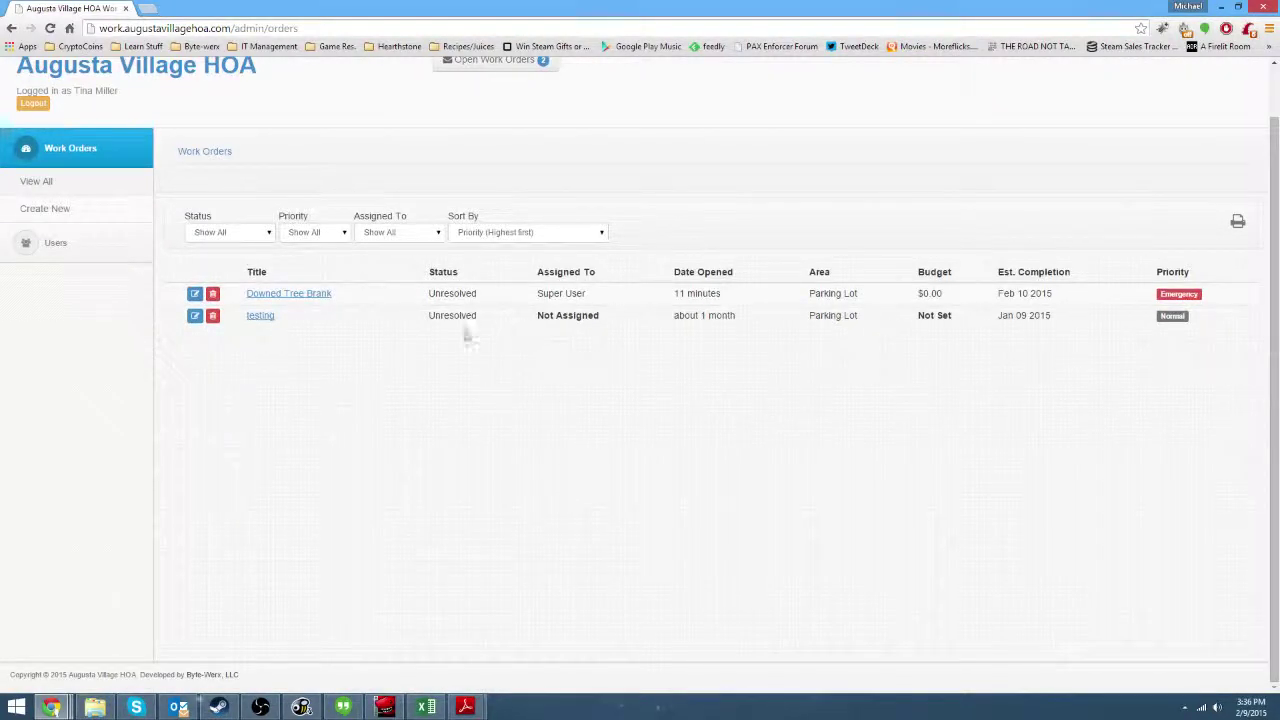
pyautogui.click(243, 232)
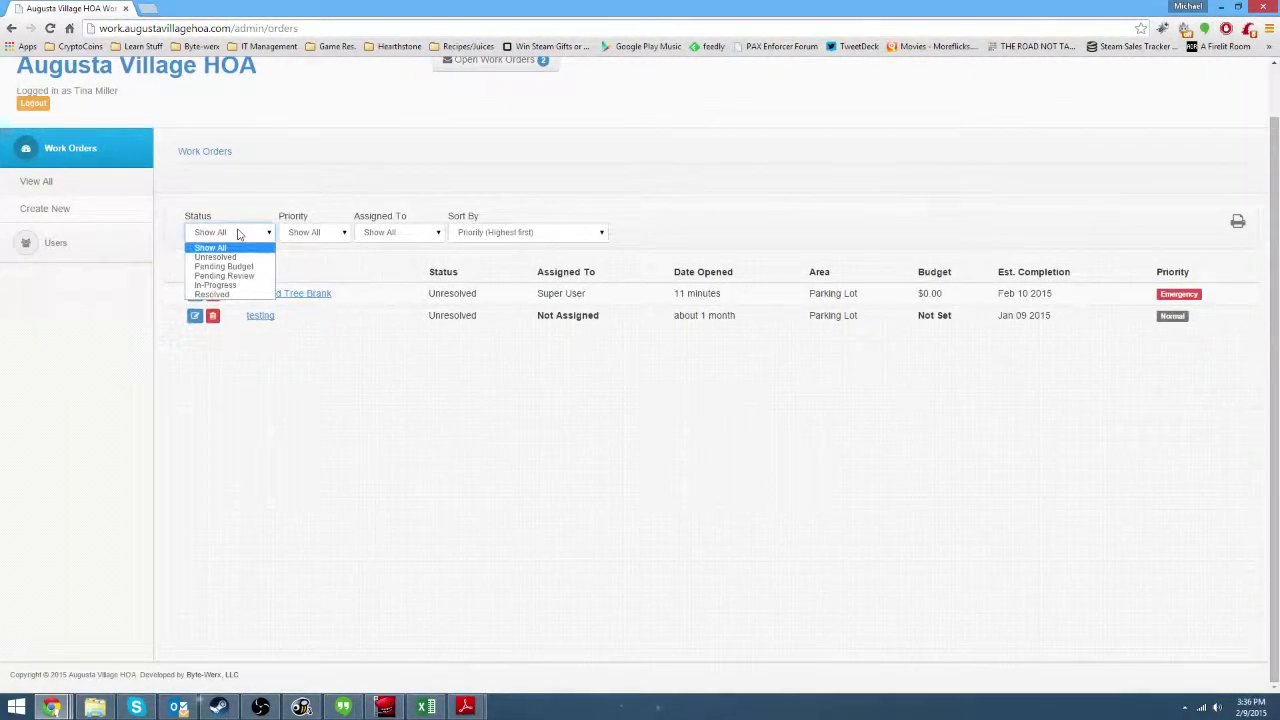
pyautogui.click(380, 306)
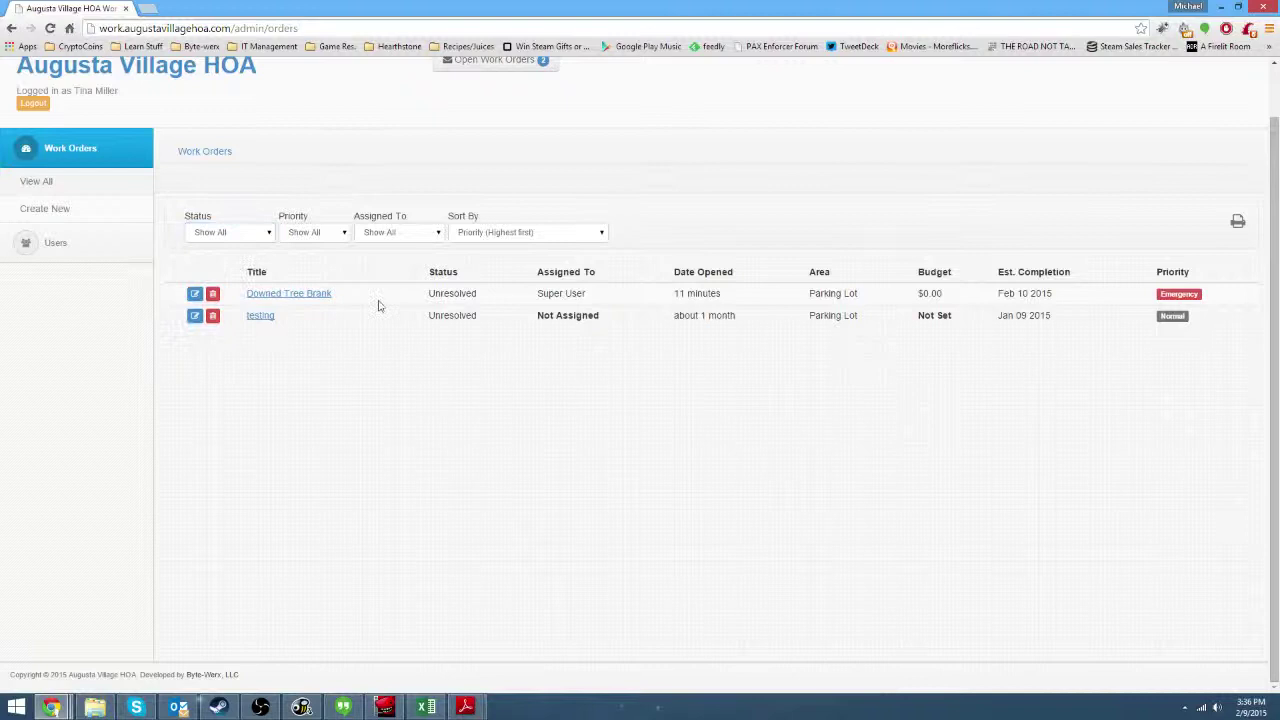
pyautogui.click(309, 295)
pyautogui.click(312, 284)
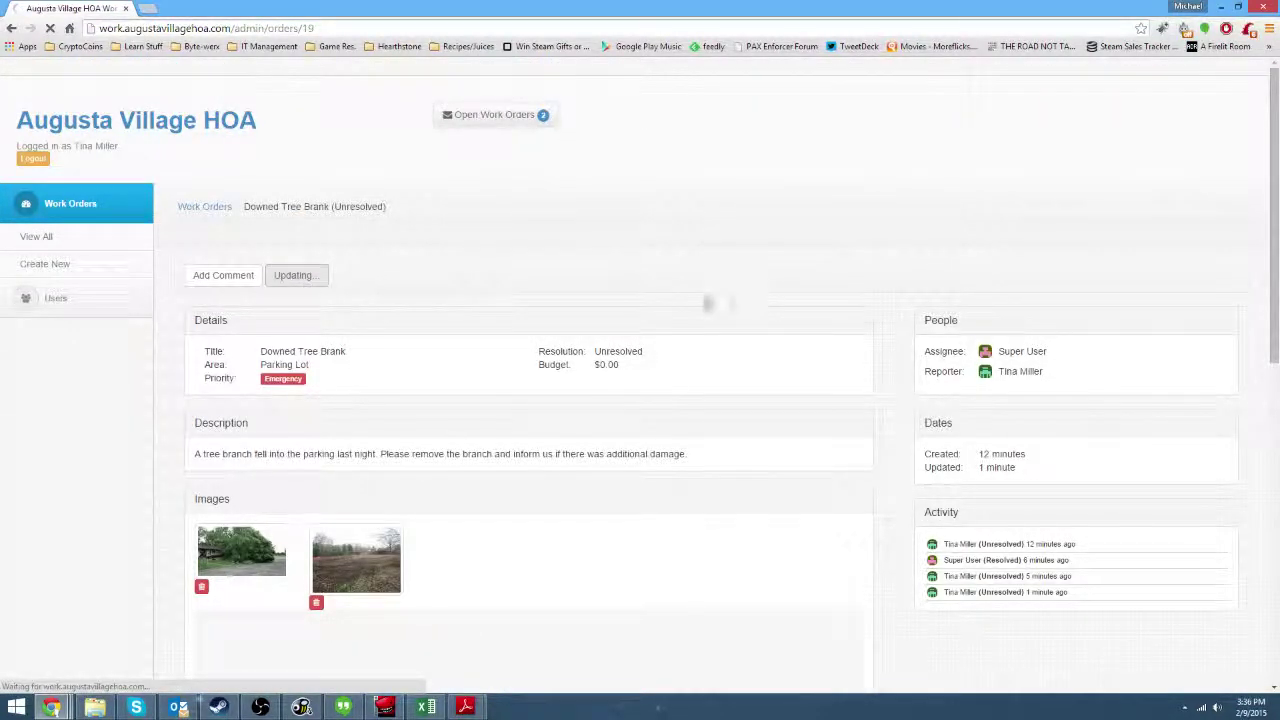
pyautogui.scroll(-1, 648, 260)
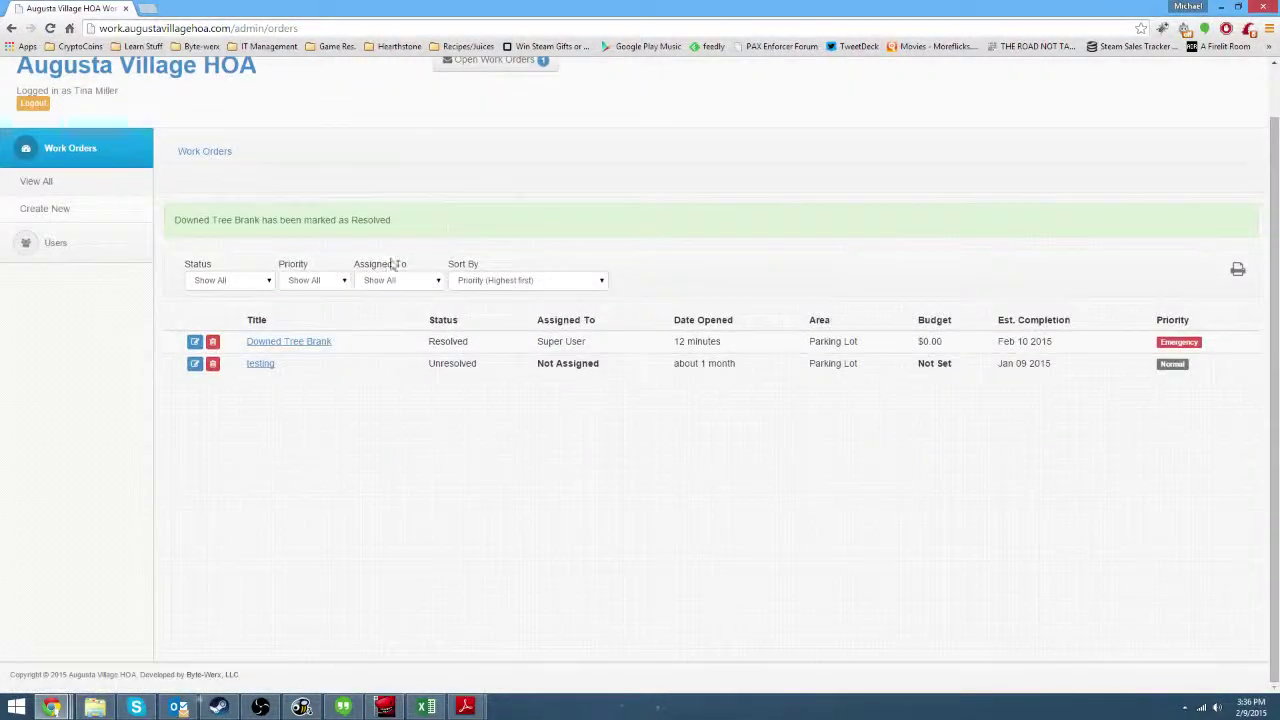
pyautogui.click(250, 284)
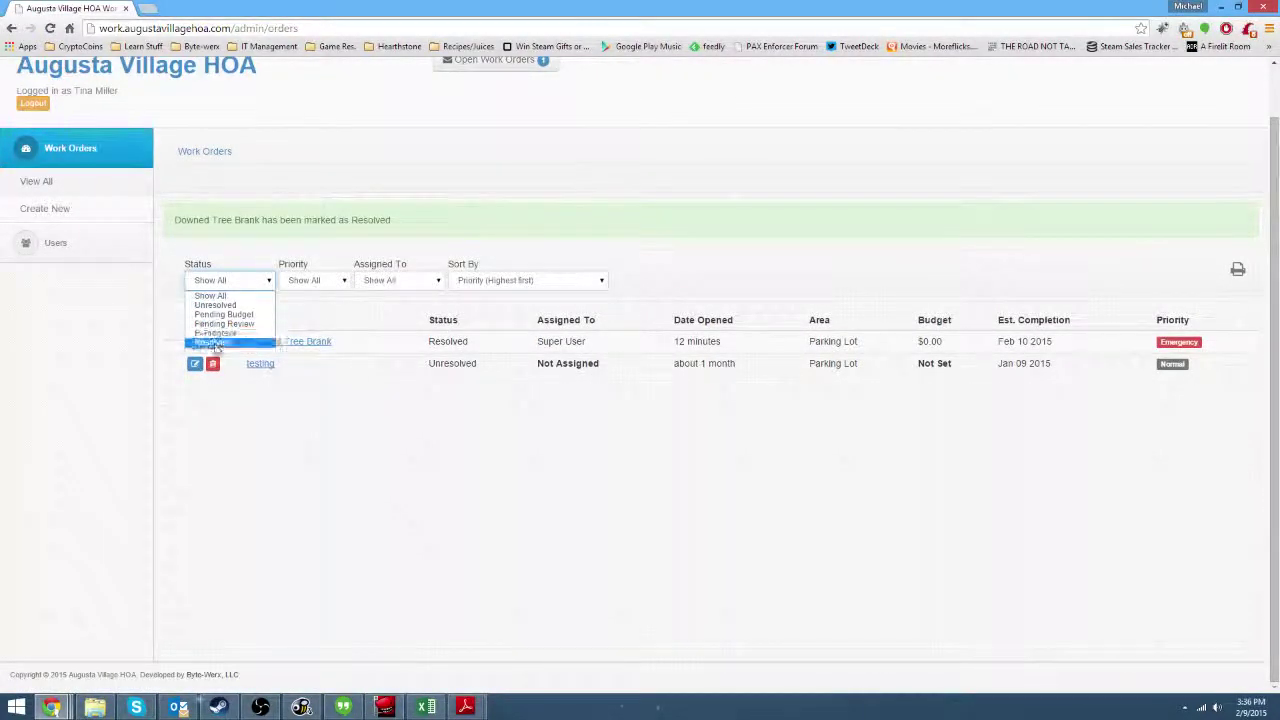
pyautogui.click(220, 342)
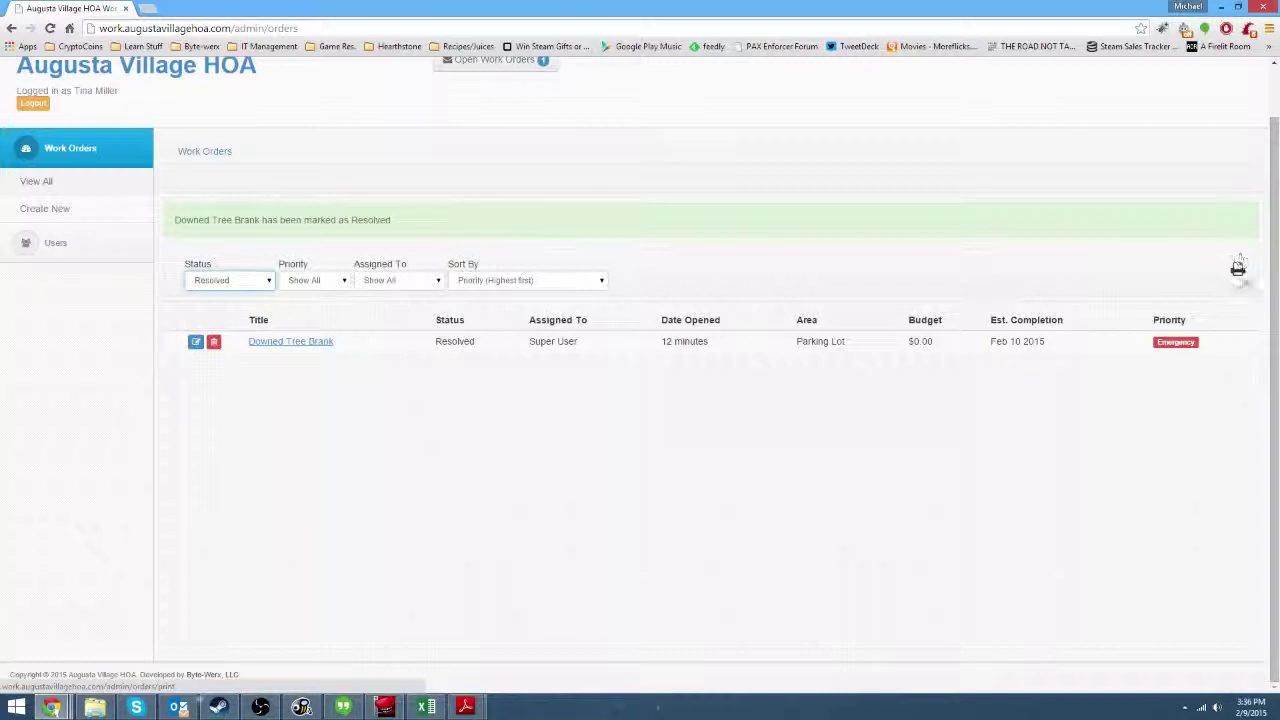
pyautogui.click(1238, 270)
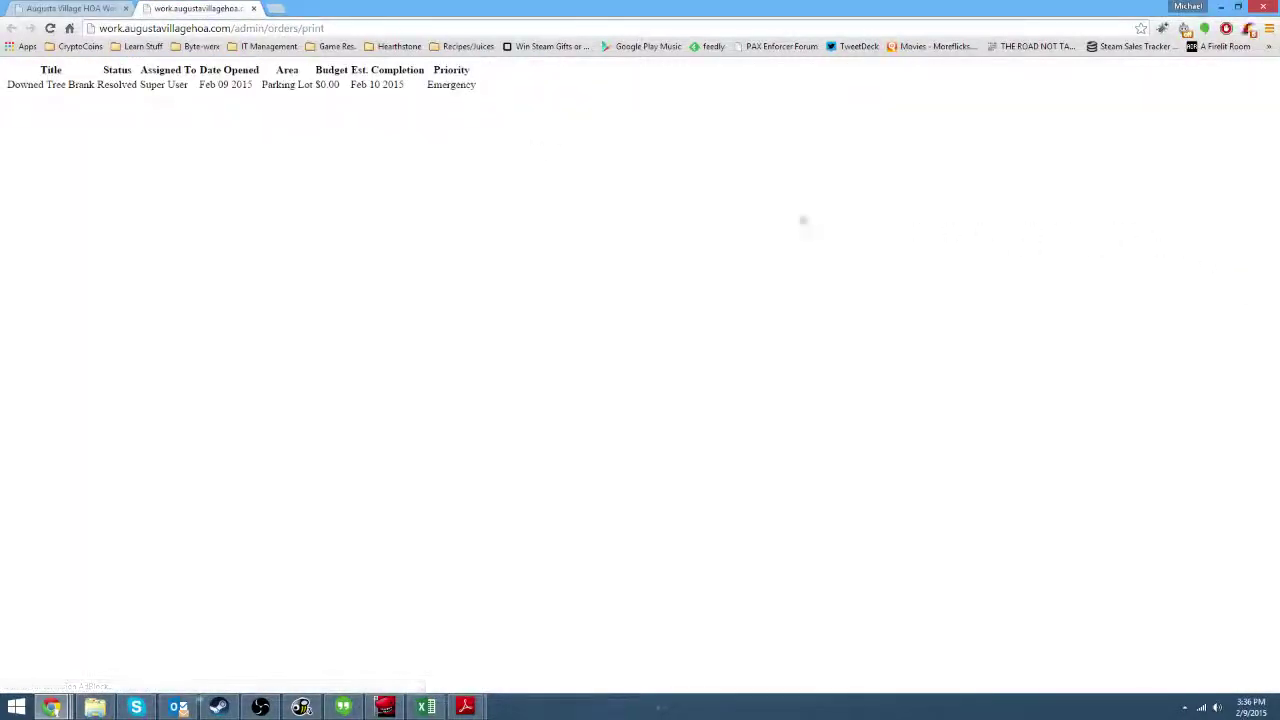
pyautogui.moveTo(23, 76); pyautogui.dragTo(531, 86)
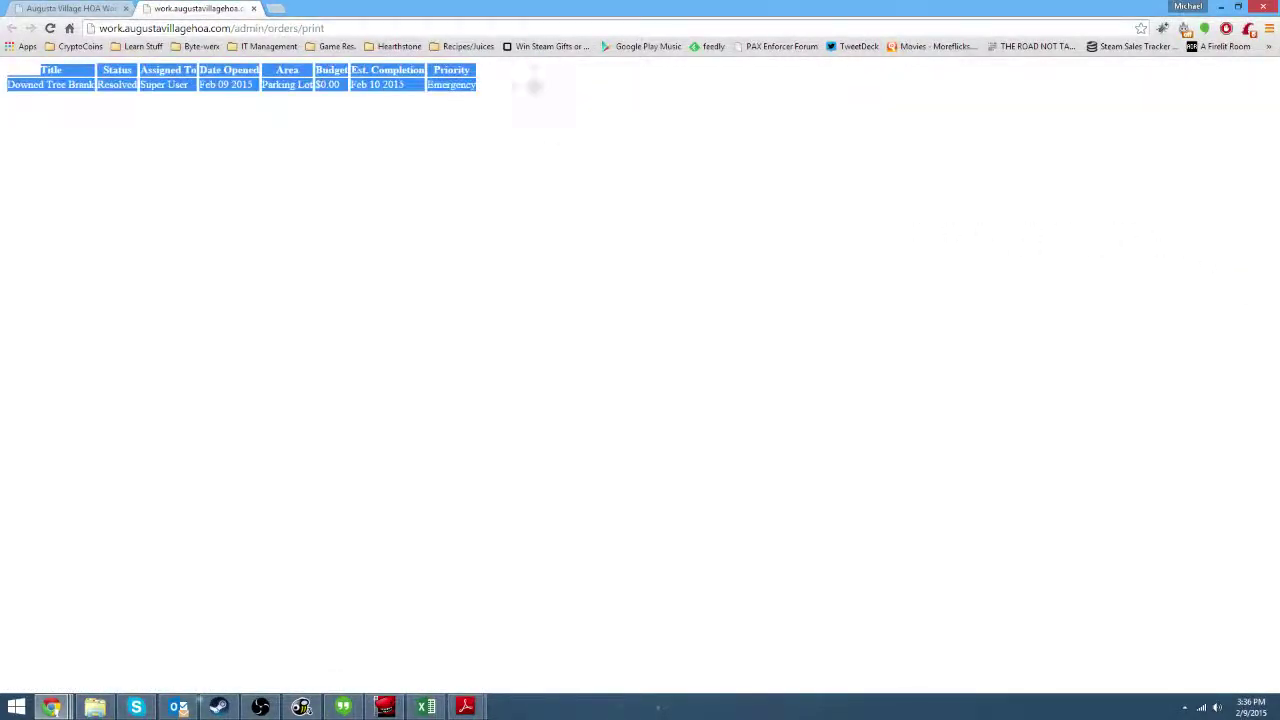
pyautogui.click(537, 94)
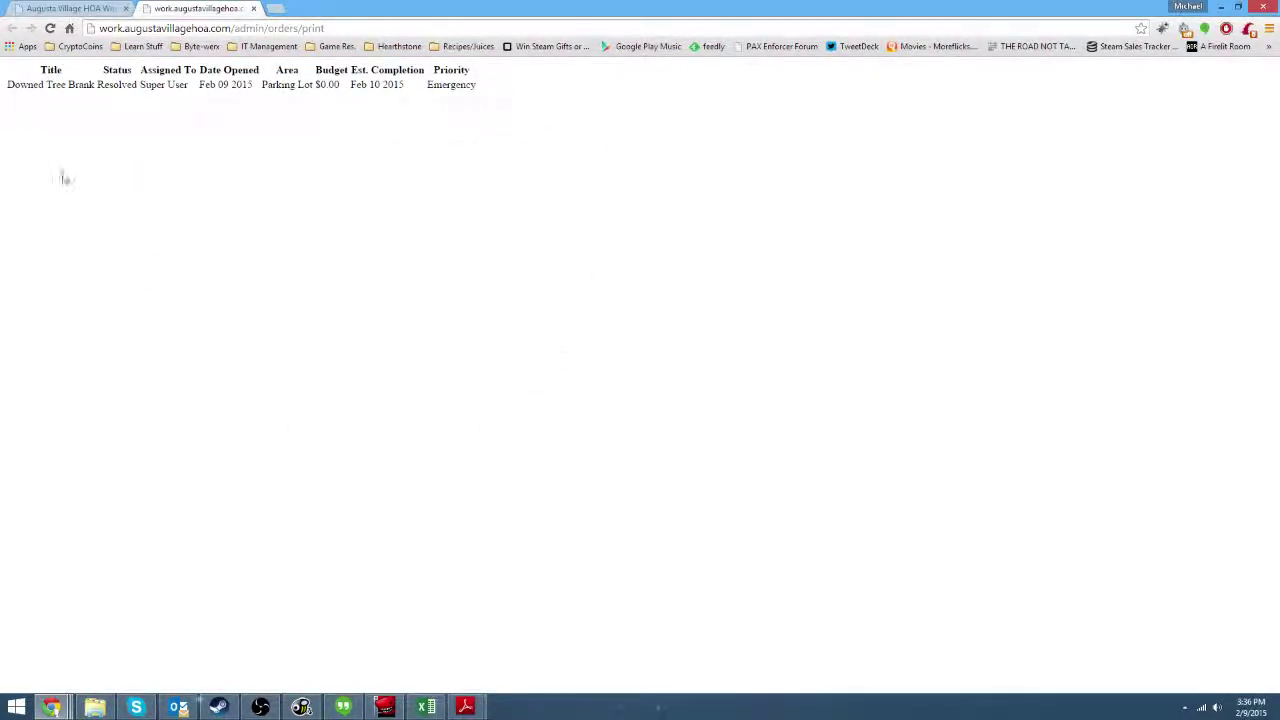
pyautogui.moveTo(20, 85); pyautogui.dragTo(491, 106)
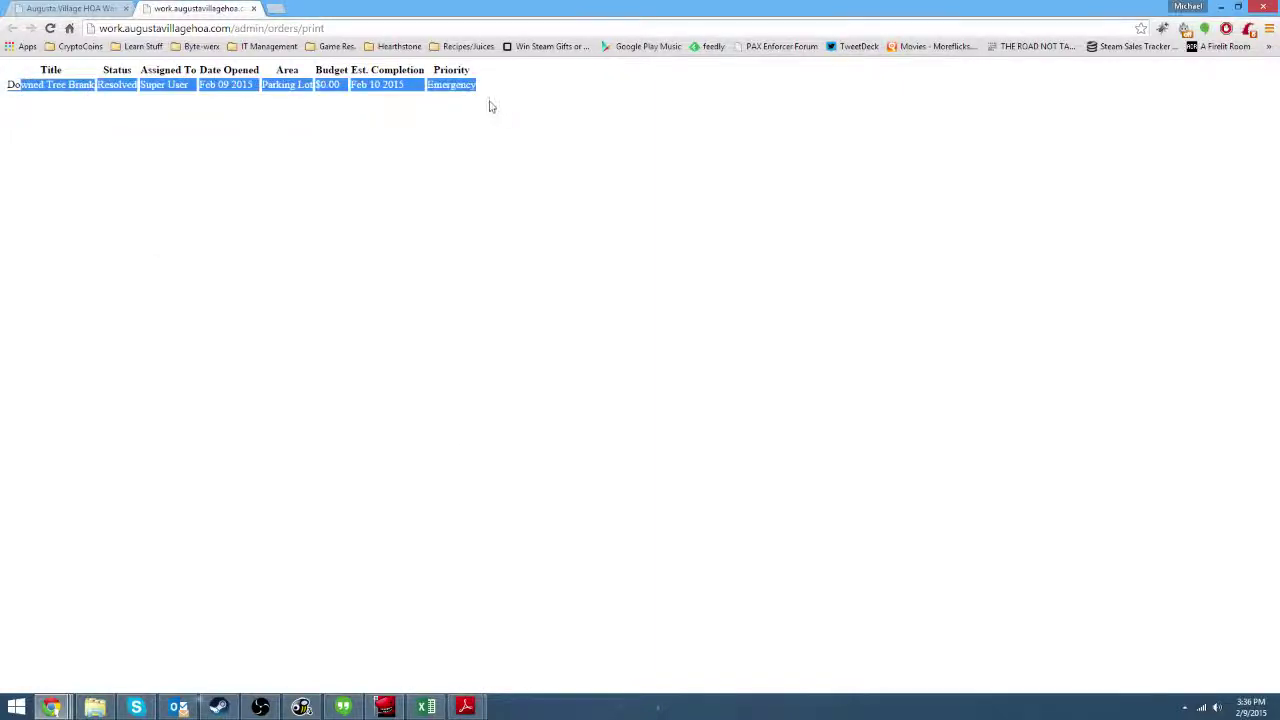
pyautogui.click(431, 113)
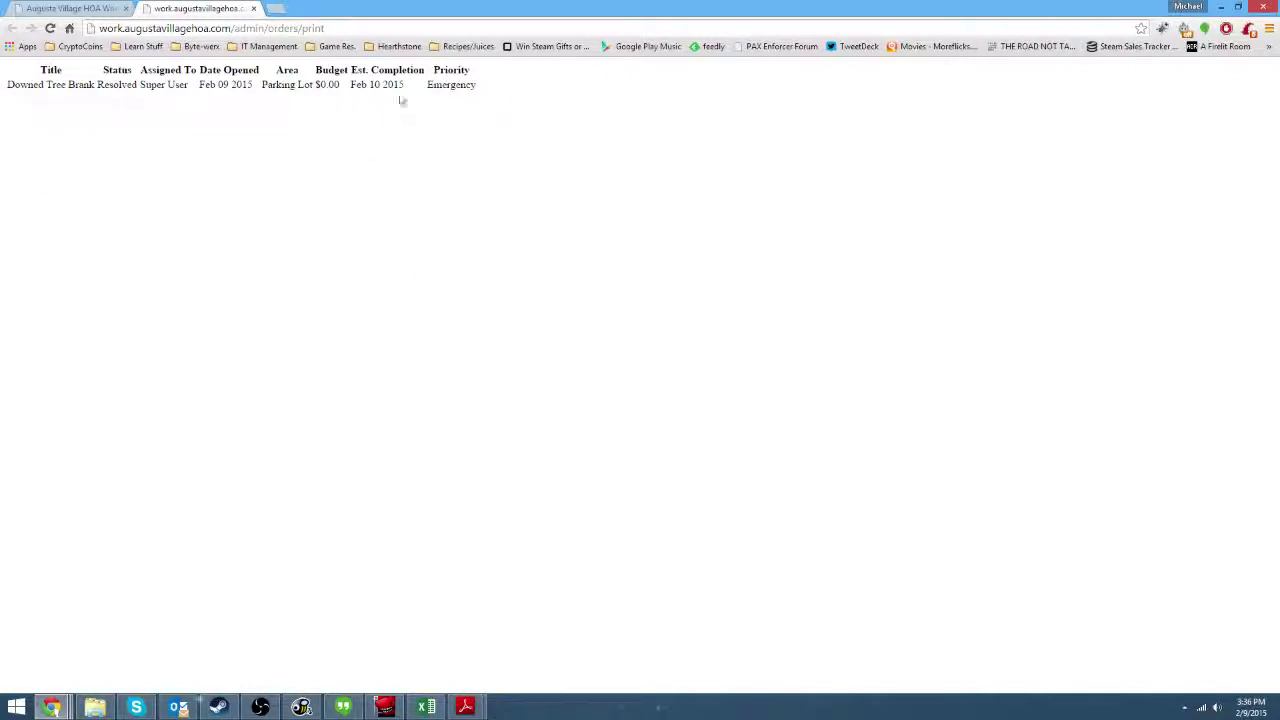
pyautogui.click(253, 8)
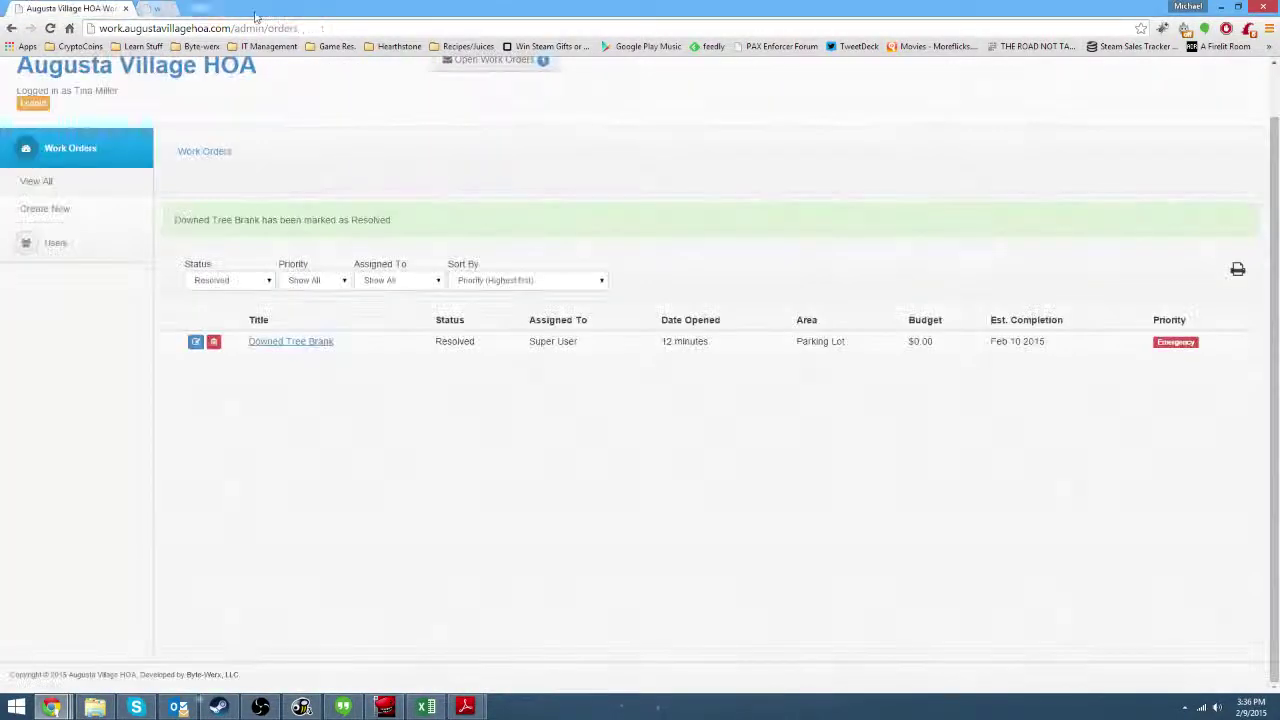
# Filter the work orders by Show All status and view the printable order list.
pyautogui.click(229, 280)
pyautogui.click(205, 293)
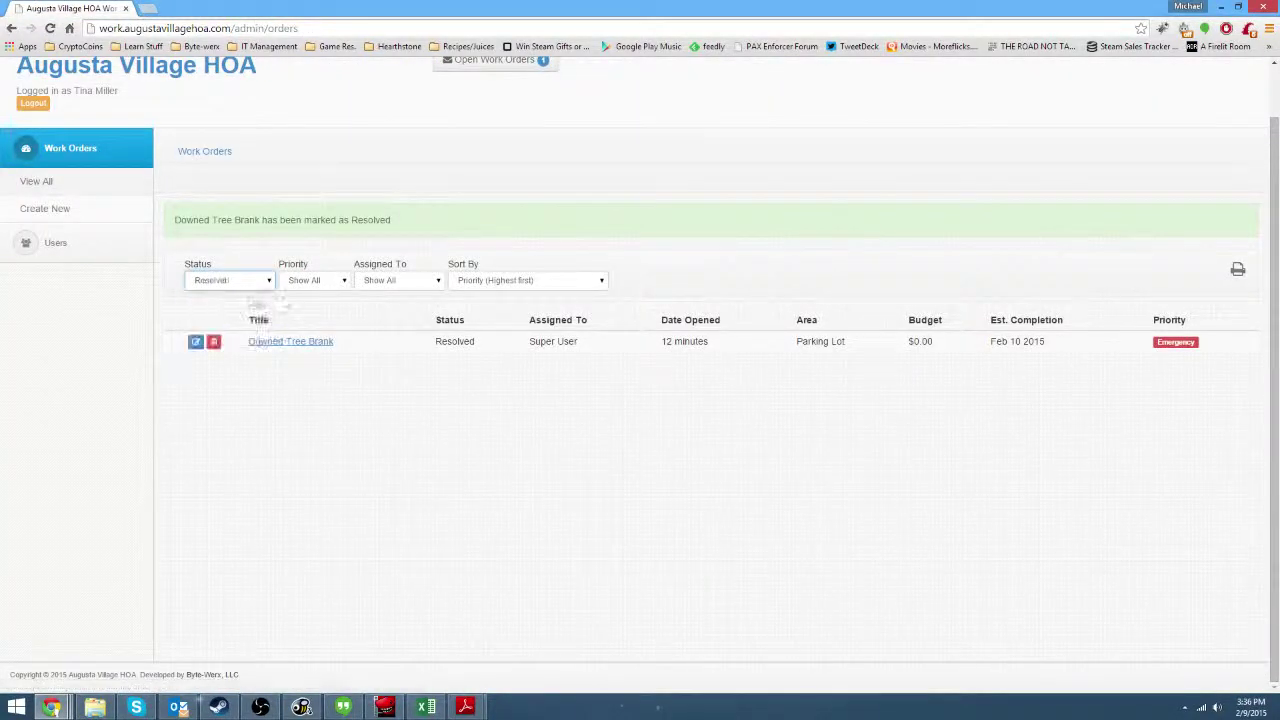
pyautogui.click(1237, 273)
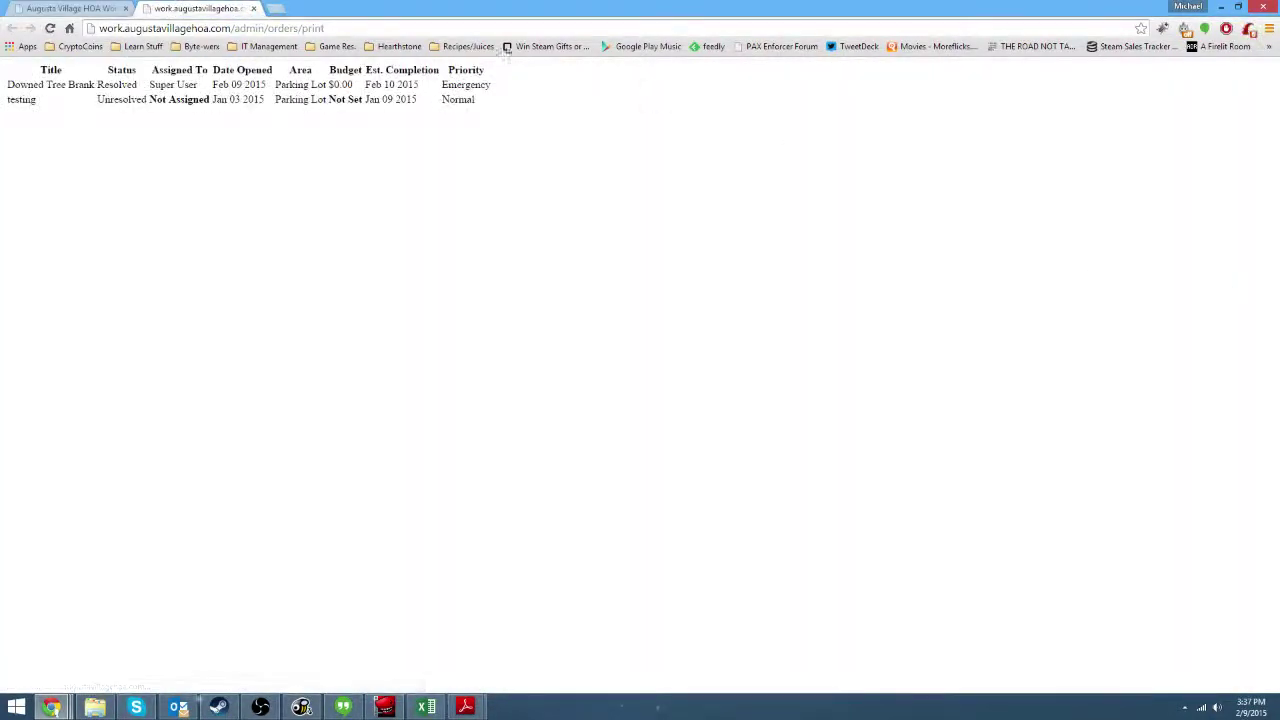
pyautogui.click(253, 8)
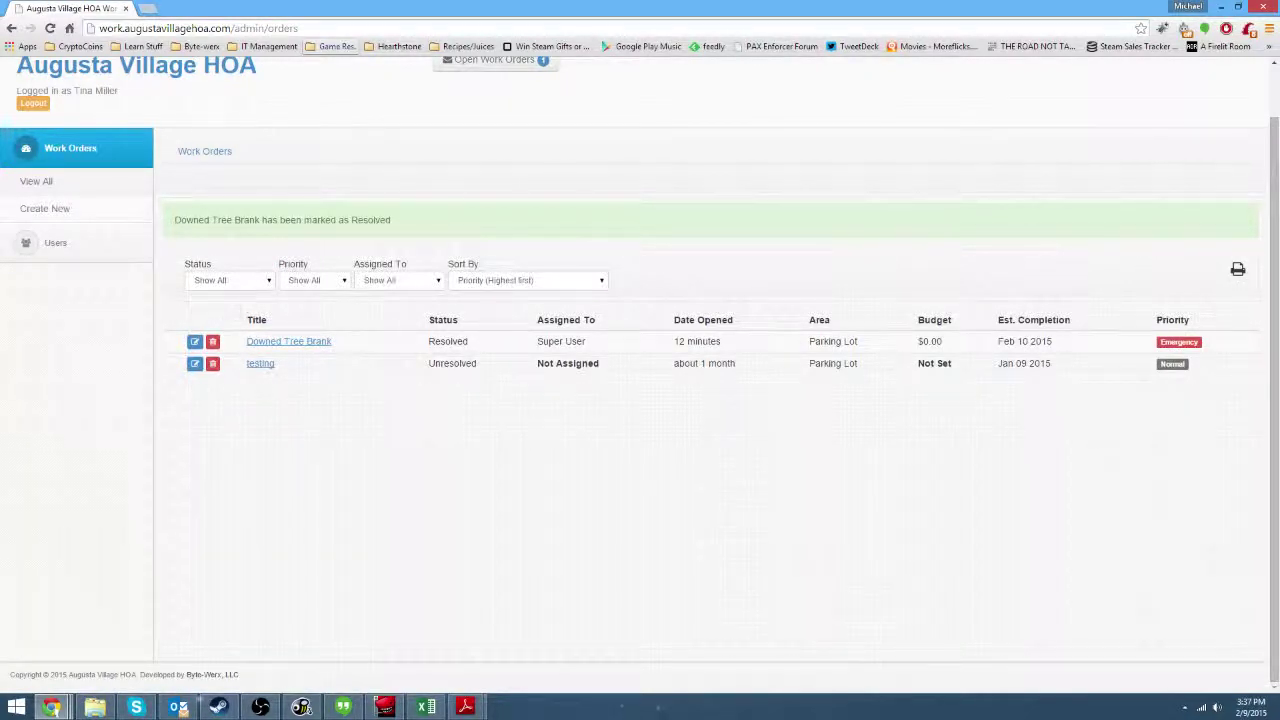
# Expand the User Management and Work Orders sidebar sections, then log out.
pyautogui.scroll(1, 283, 395)
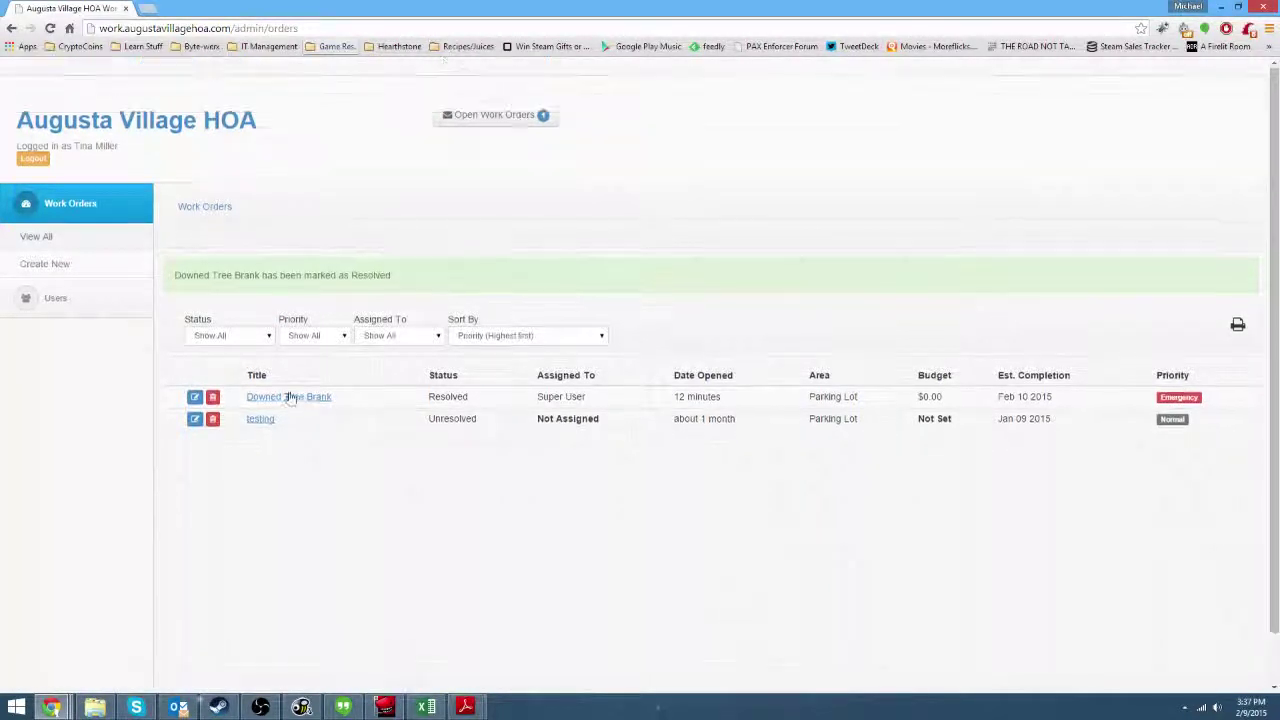
pyautogui.click(110, 300)
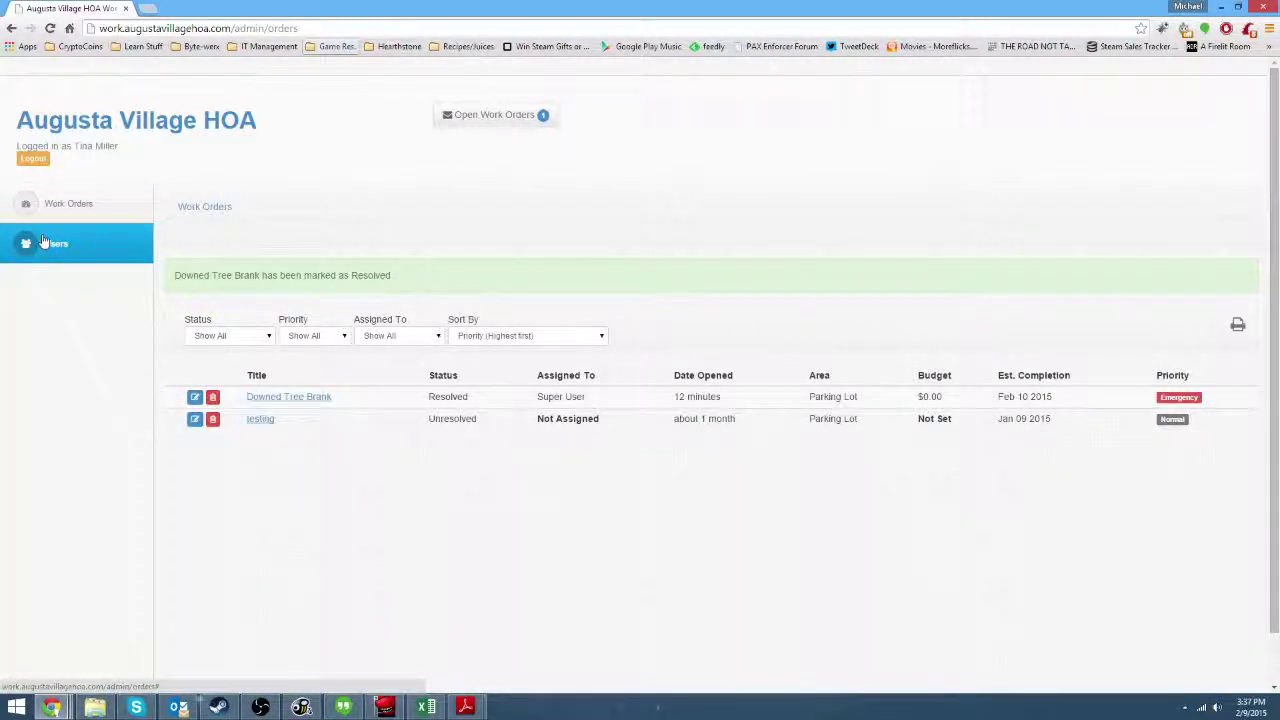
pyautogui.click(100, 215)
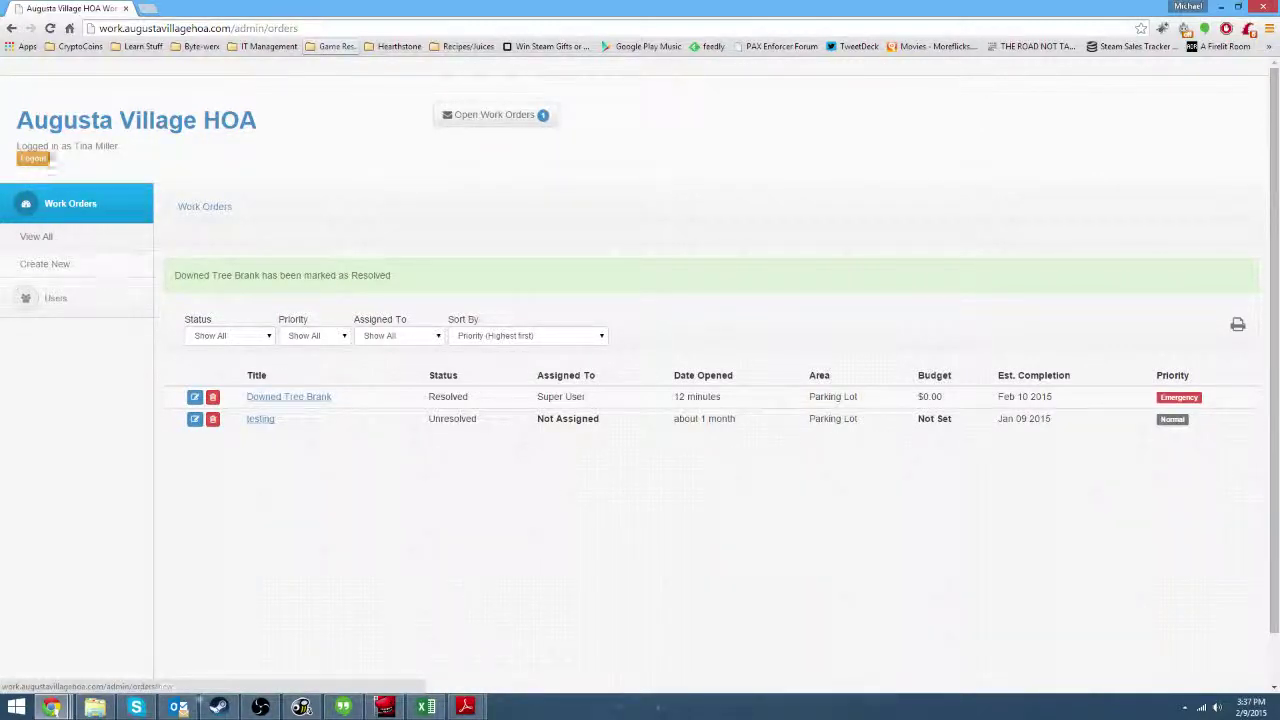
pyautogui.click(35, 159)
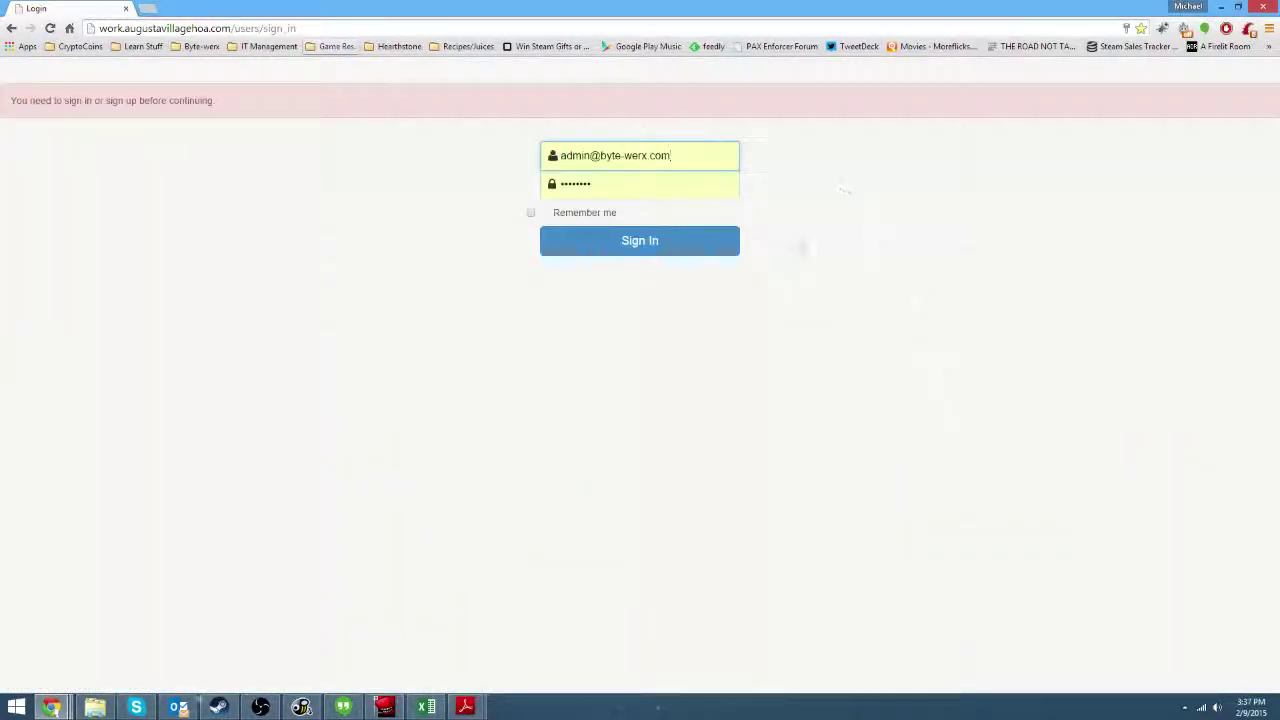
# Sign in as Super User and reach a blank New User form via Settings > Users.
pyautogui.click(688, 250)
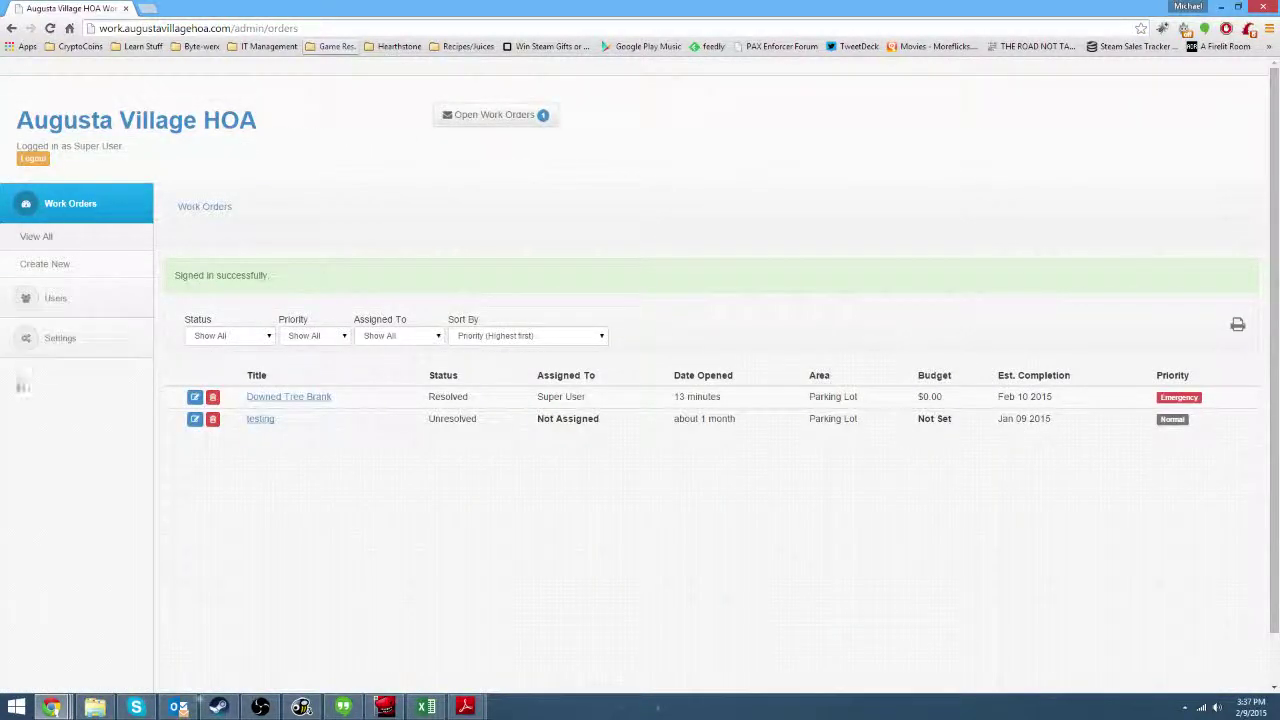
pyautogui.click(66, 339)
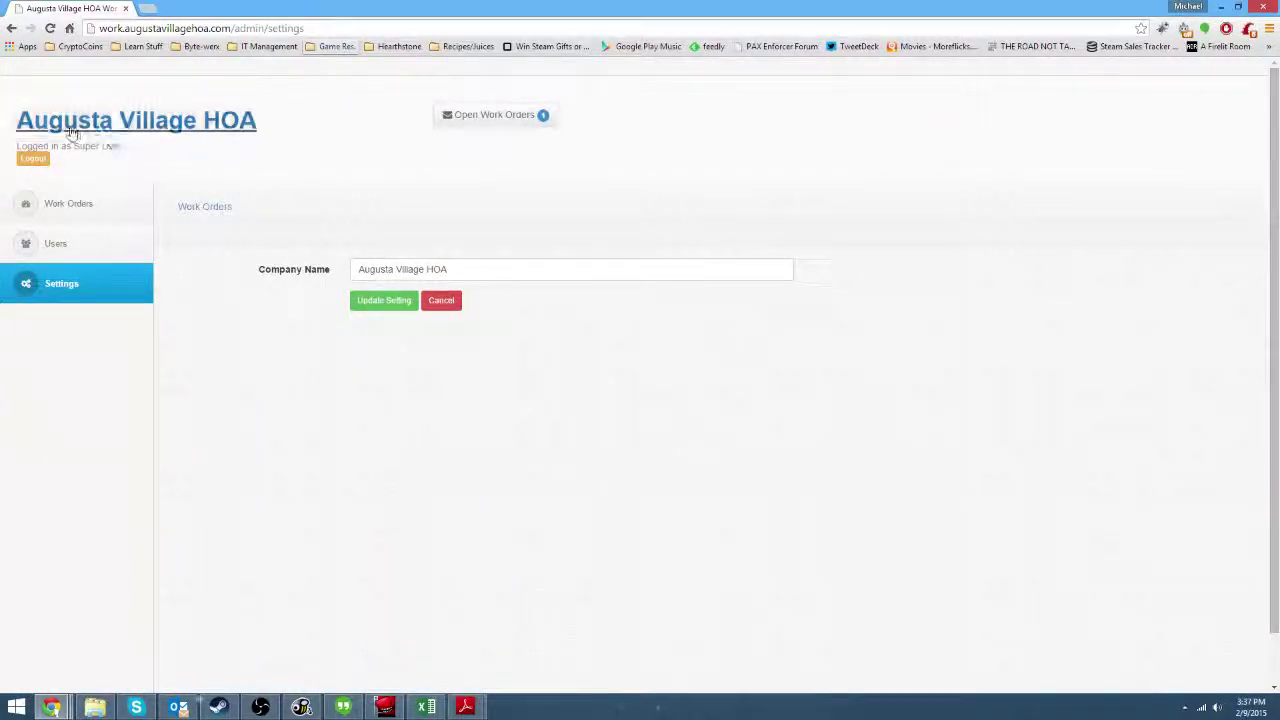
pyautogui.click(88, 243)
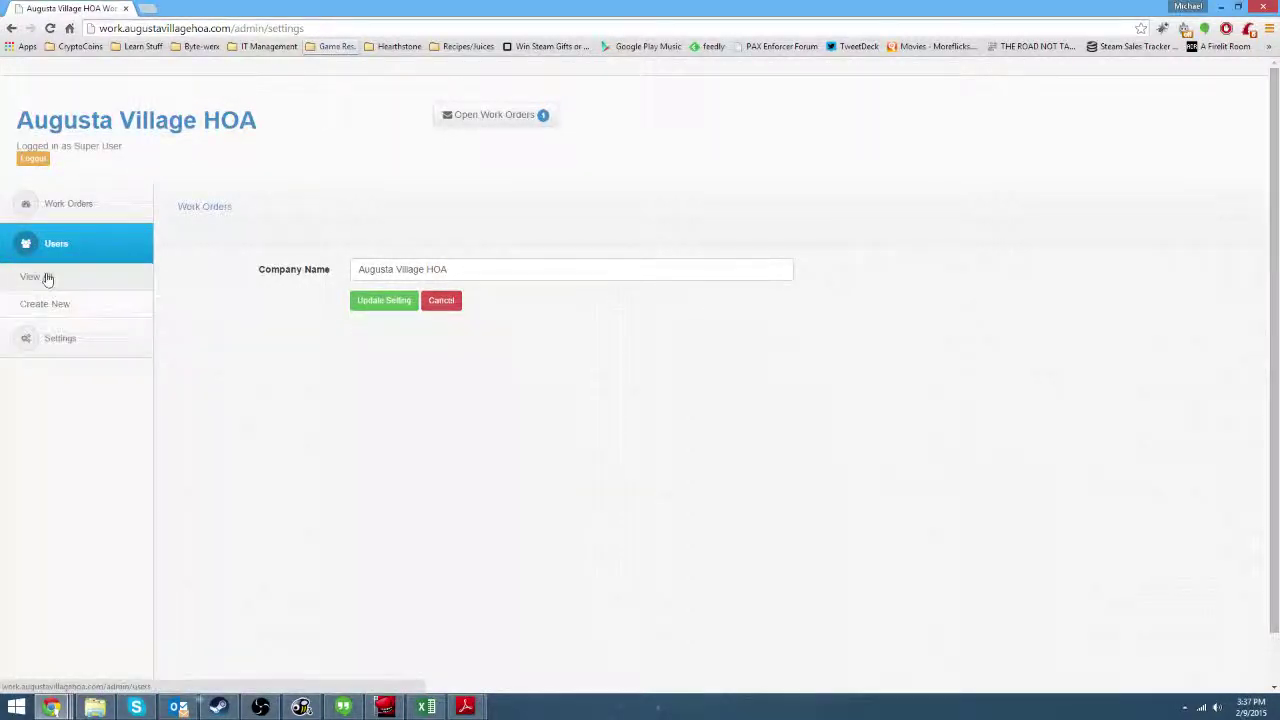
pyautogui.click(45, 277)
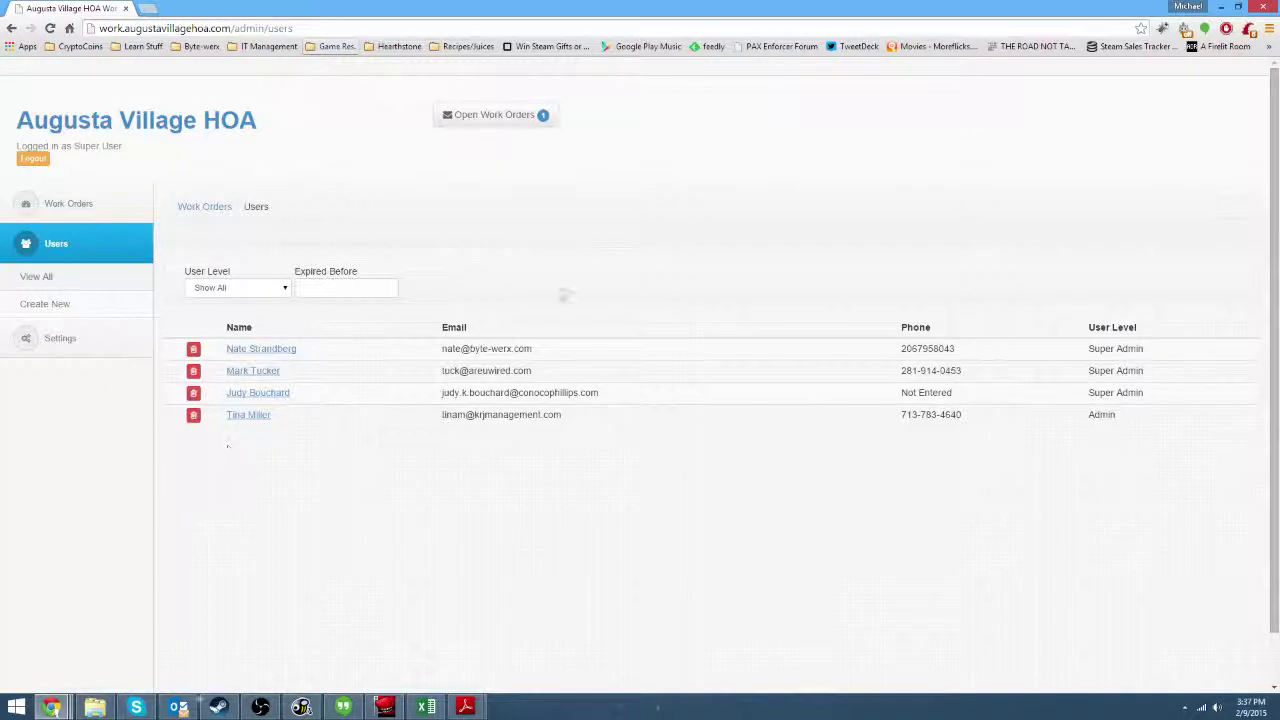
pyautogui.click(72, 305)
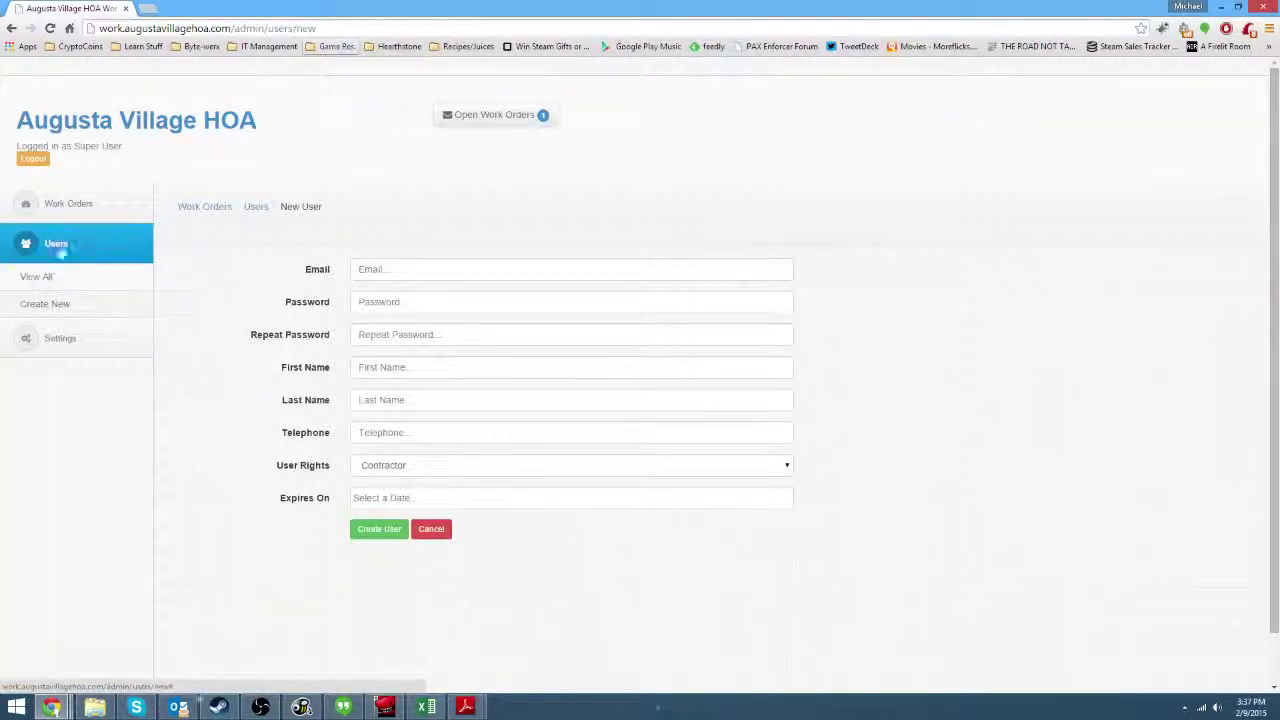
# Step through the email, password, and name fields, then open the User Rights dropdown.
pyautogui.click(64, 254)
pyautogui.click(64, 254)
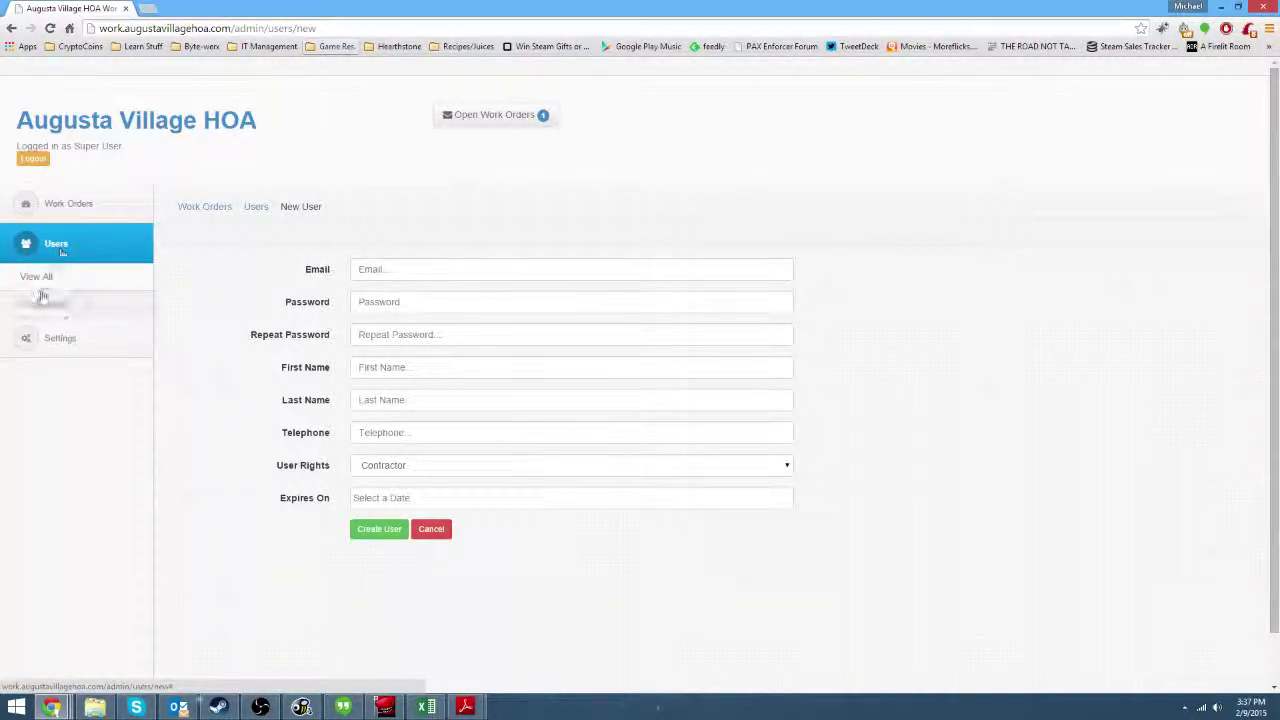
pyautogui.click(500, 272)
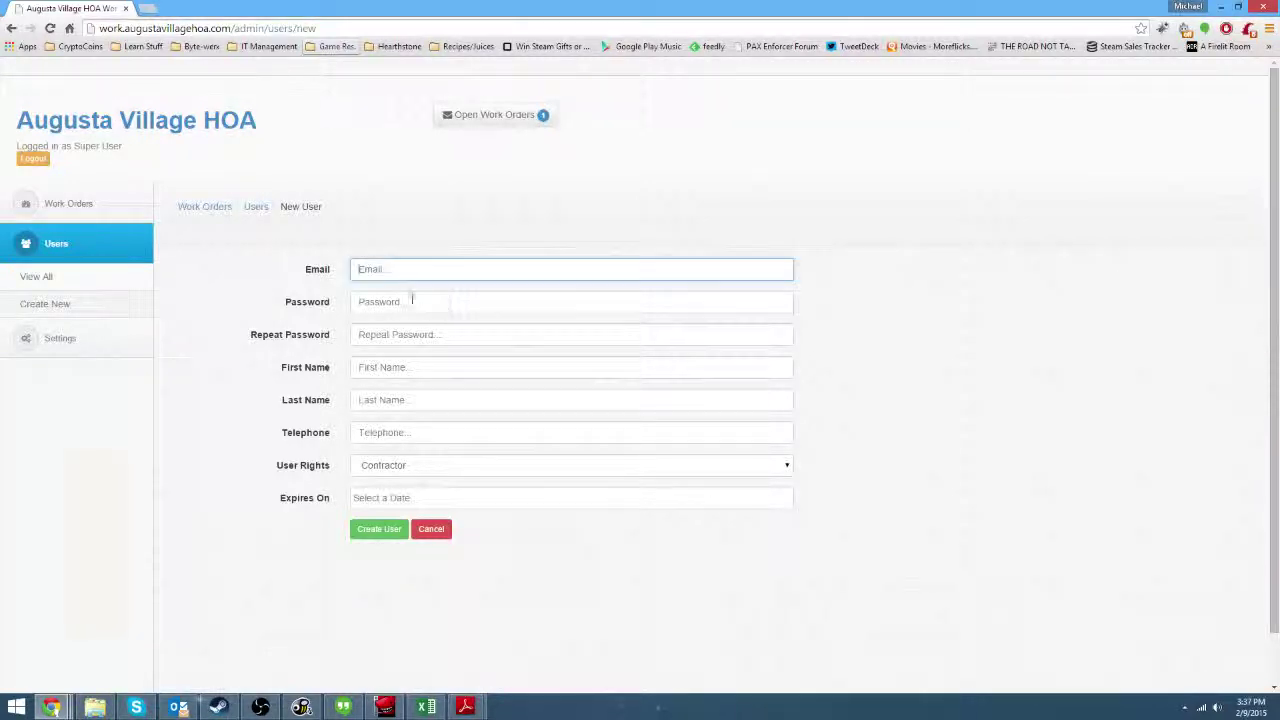
pyautogui.click(366, 301)
pyautogui.click(360, 337)
pyautogui.click(366, 369)
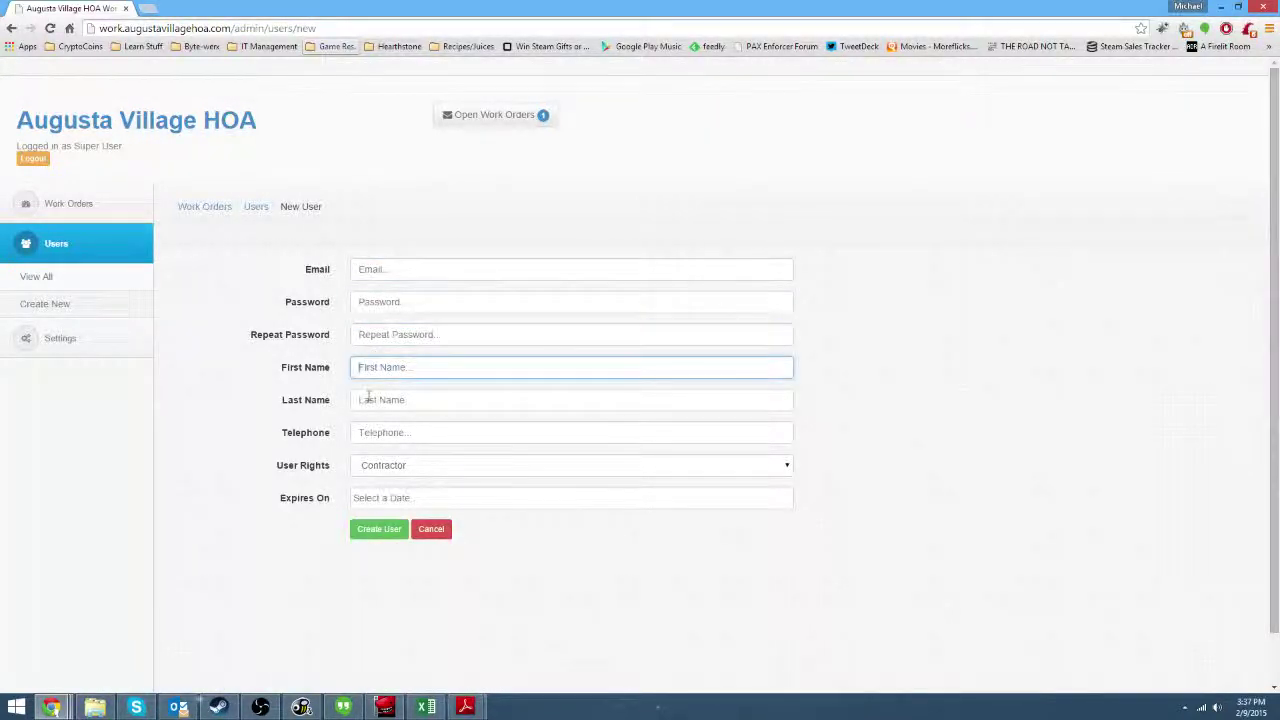
pyautogui.click(375, 401)
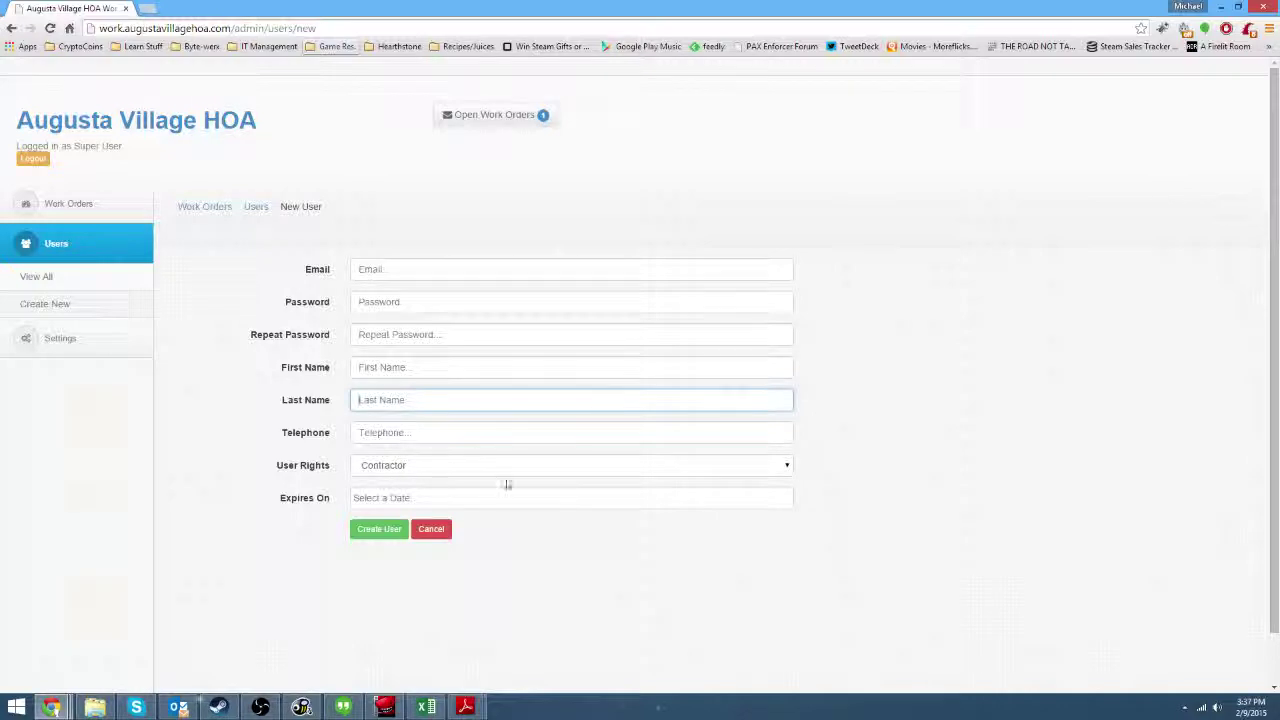
pyautogui.click(585, 468)
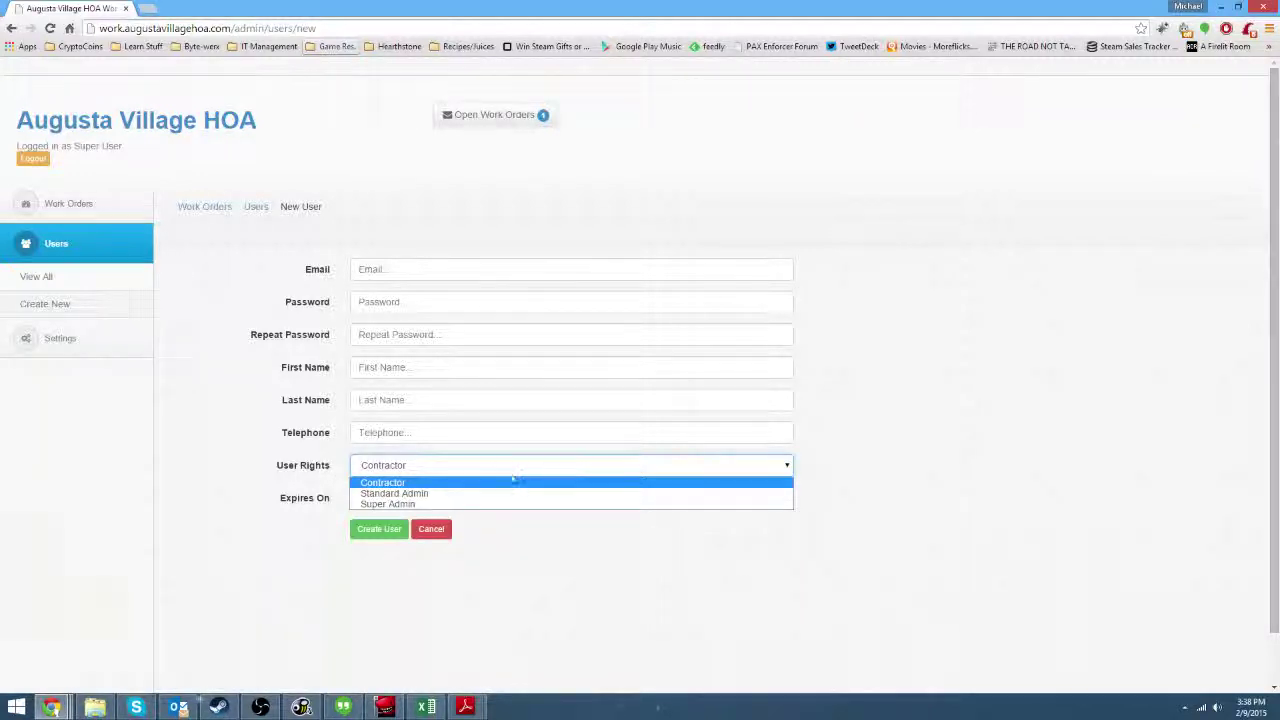
# Keep Contractor user rights and set the Expires On date to 2015-02-28.
pyautogui.click(428, 484)
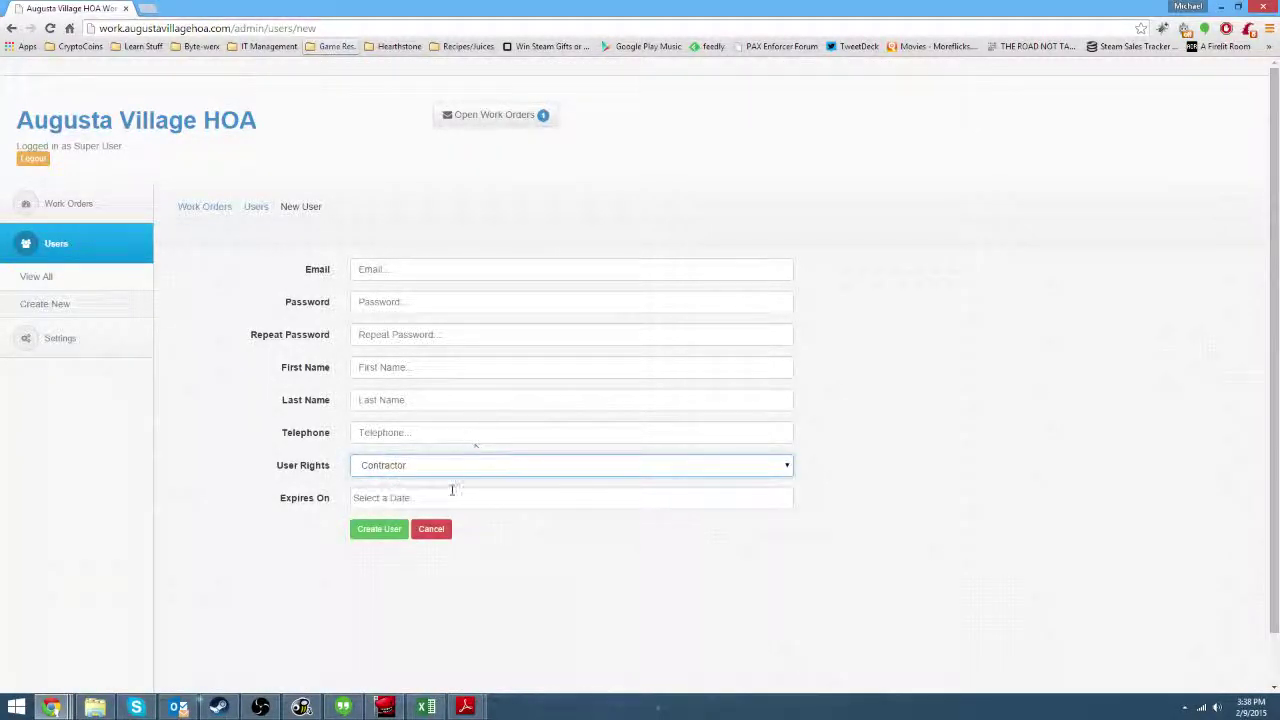
pyautogui.moveTo(272, 503); pyautogui.dragTo(344, 515)
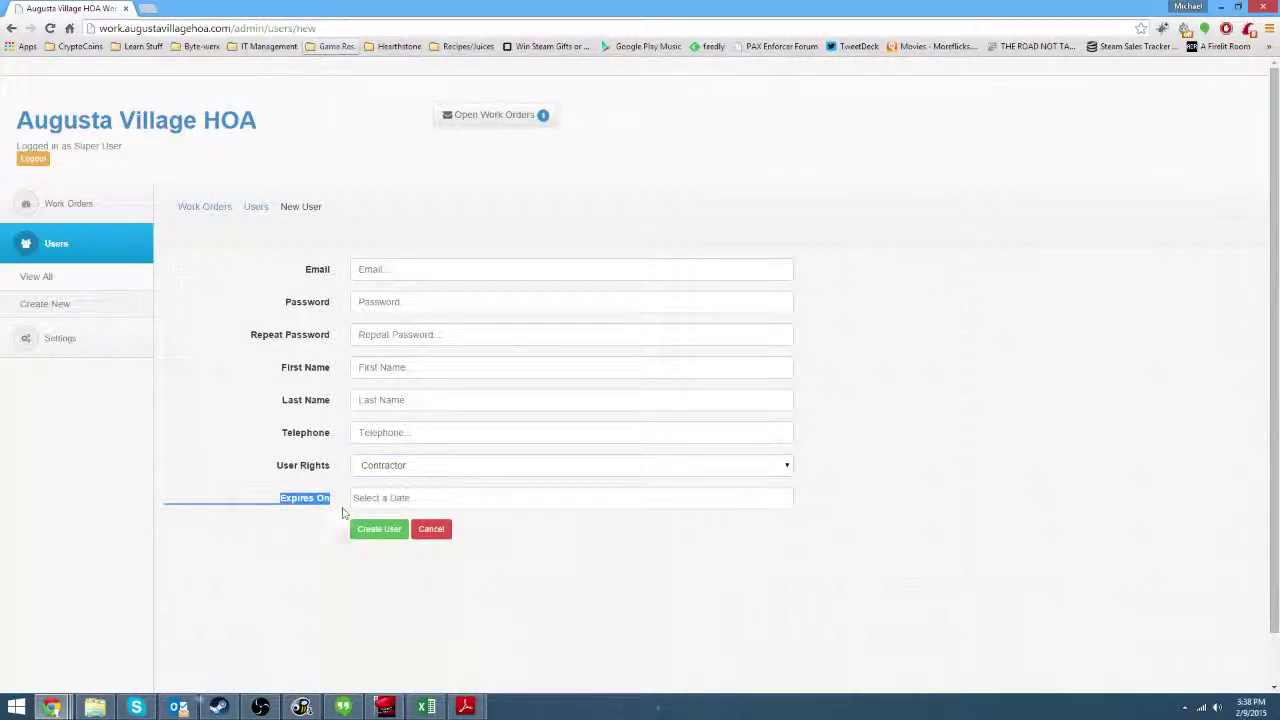
pyautogui.click(466, 498)
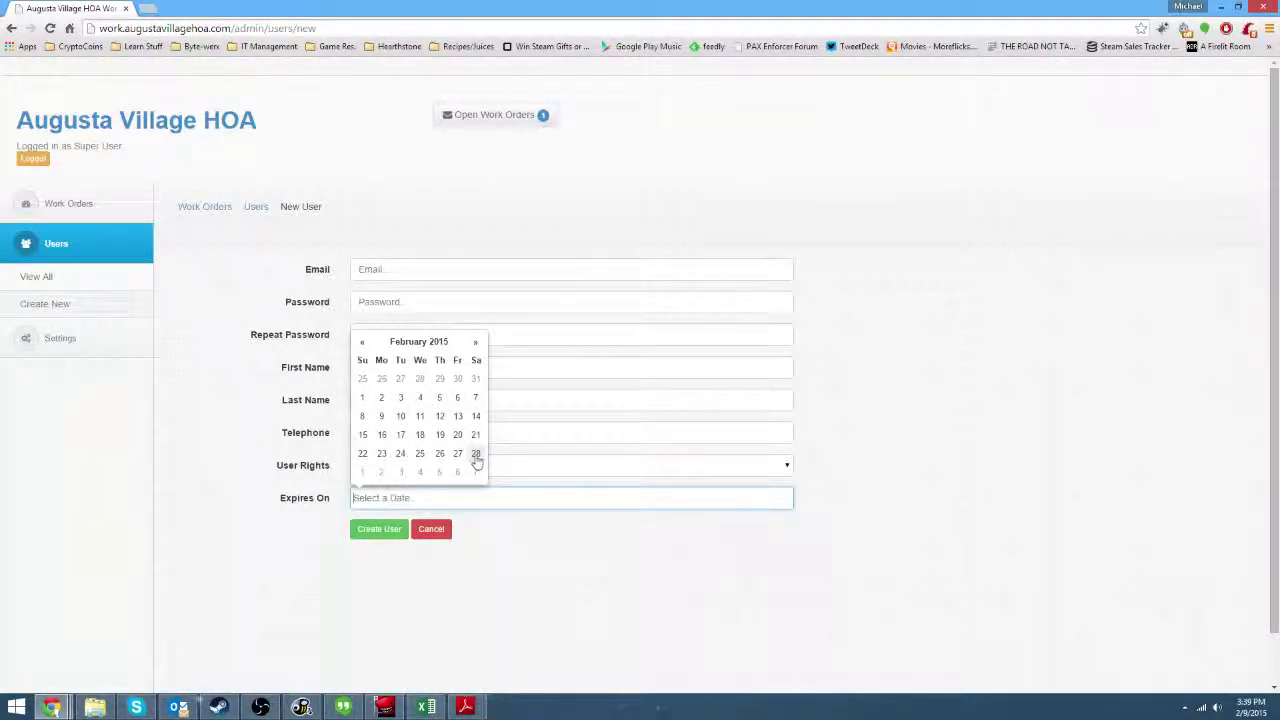
pyautogui.click(476, 455)
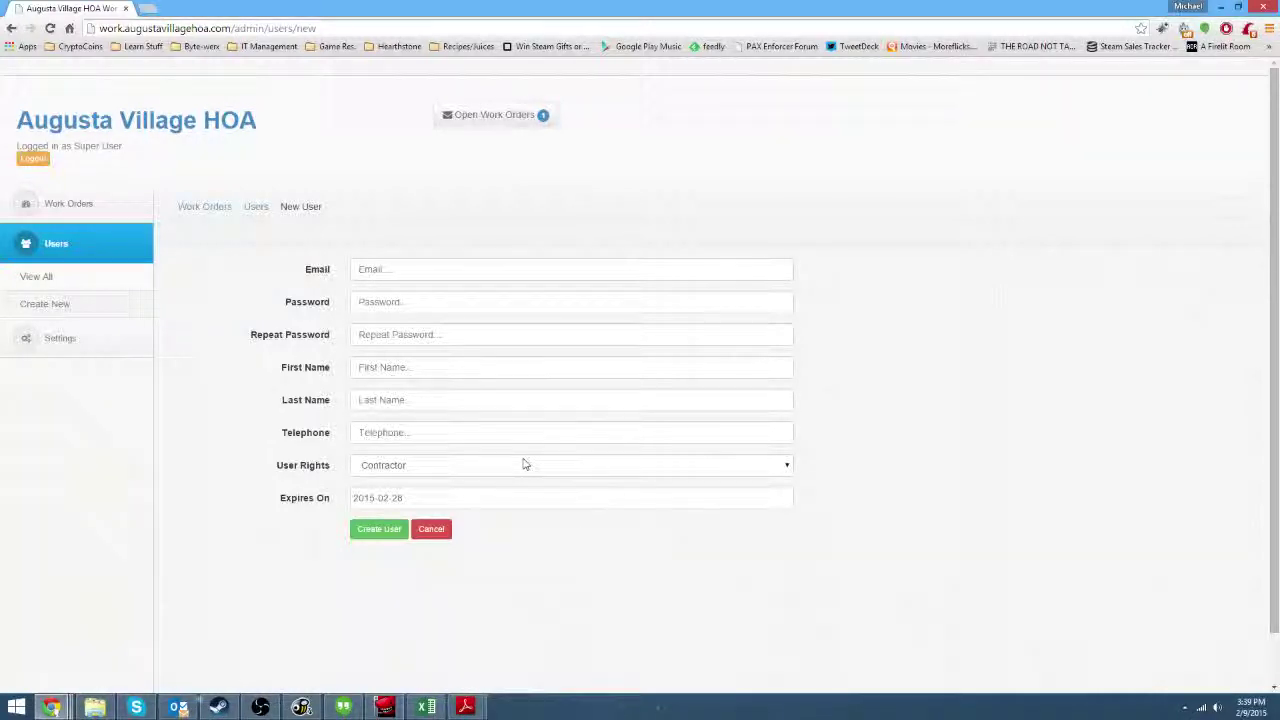
# Try Standard Admin in User Rights, then switch back to Contractor.
pyautogui.click(517, 472)
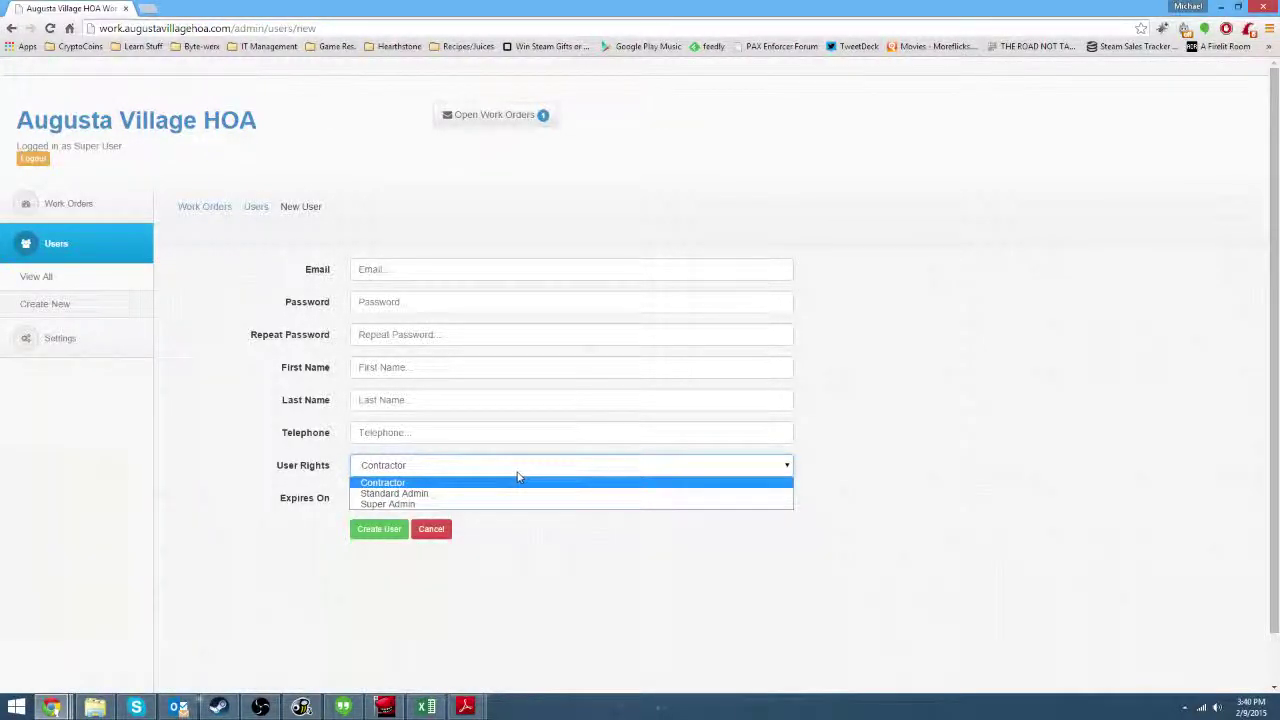
pyautogui.click(463, 494)
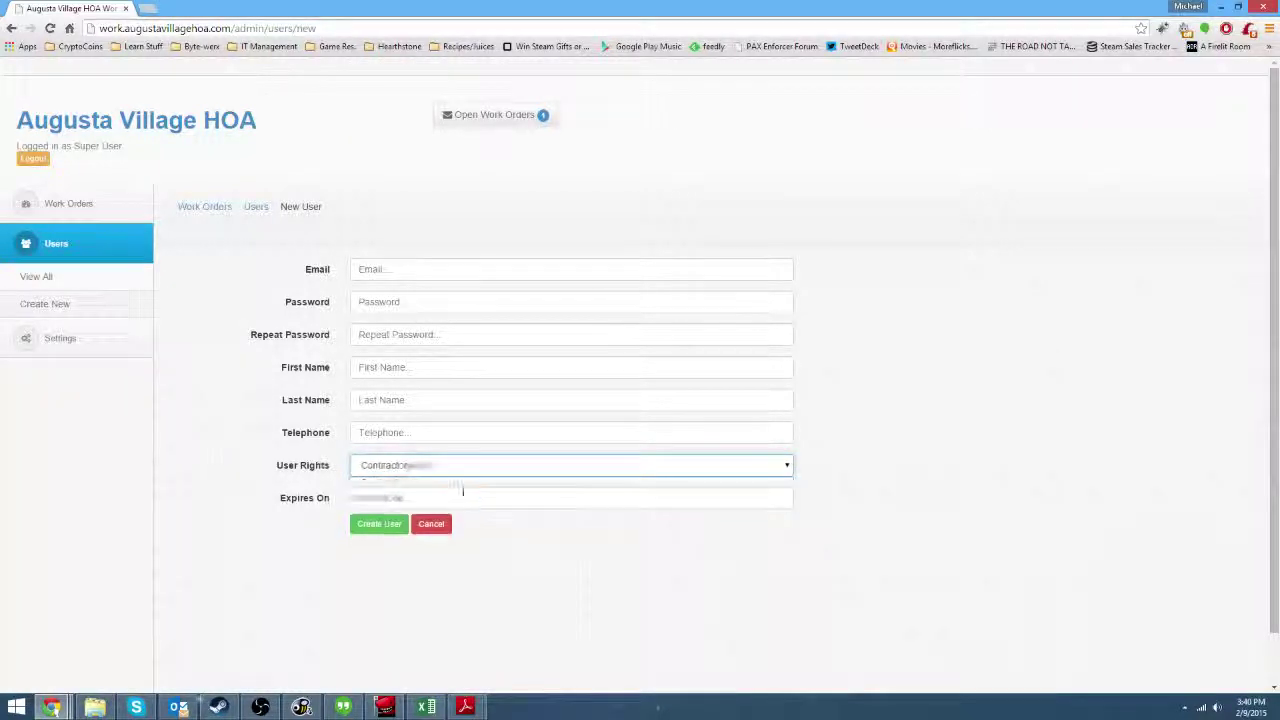
pyautogui.click(571, 465)
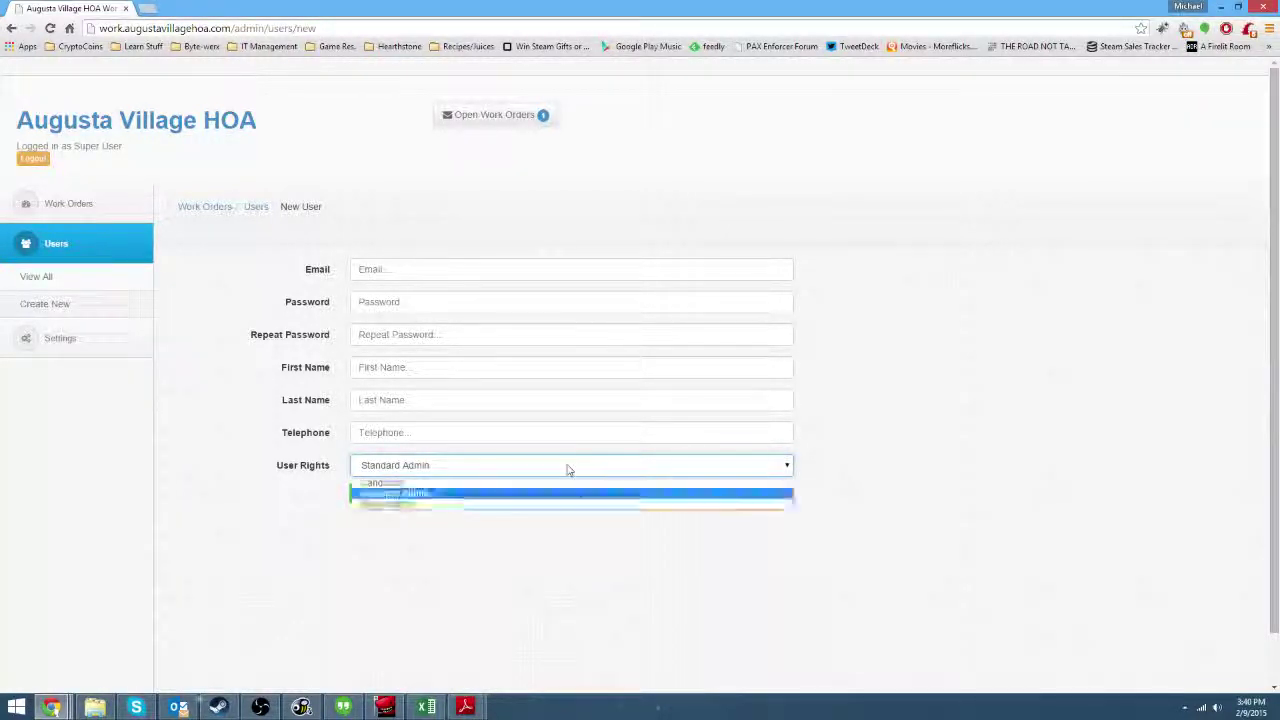
pyautogui.click(432, 472)
pyautogui.click(423, 465)
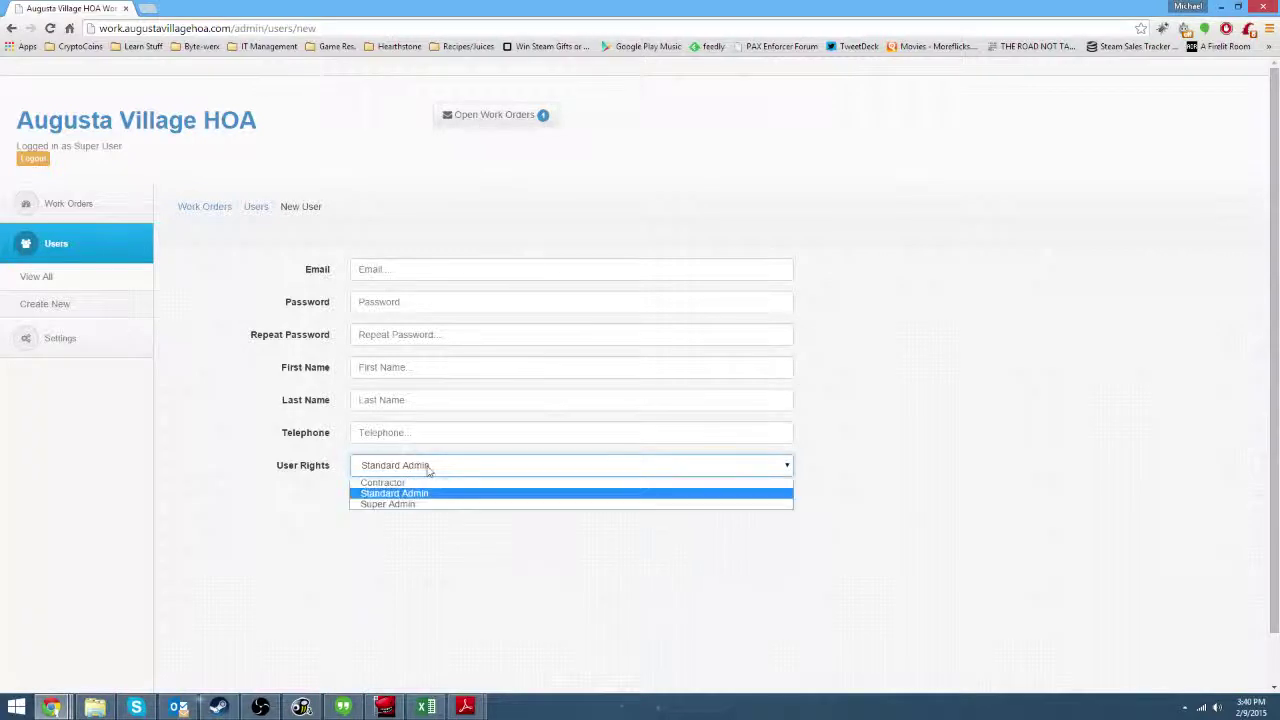
pyautogui.click(423, 472)
pyautogui.click(425, 472)
pyautogui.click(408, 484)
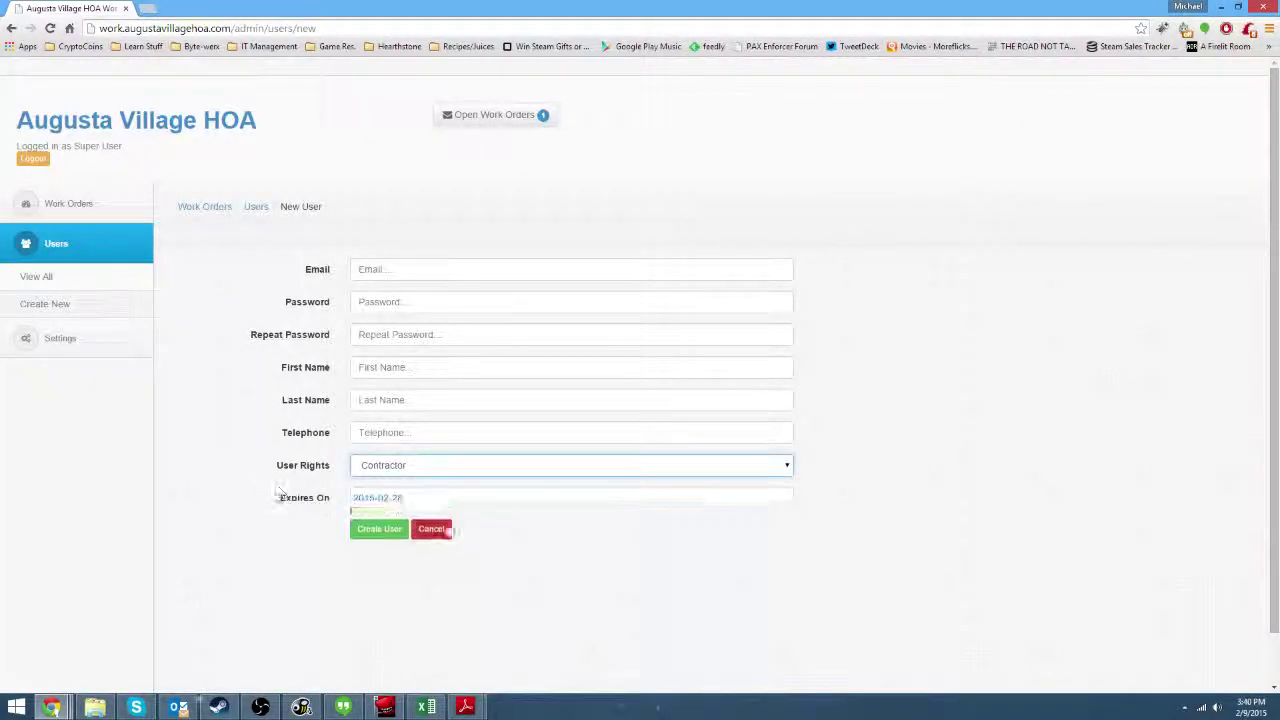
# Clear the Contractor expiry date and set User Rights to Standard Admin.
pyautogui.click(477, 497)
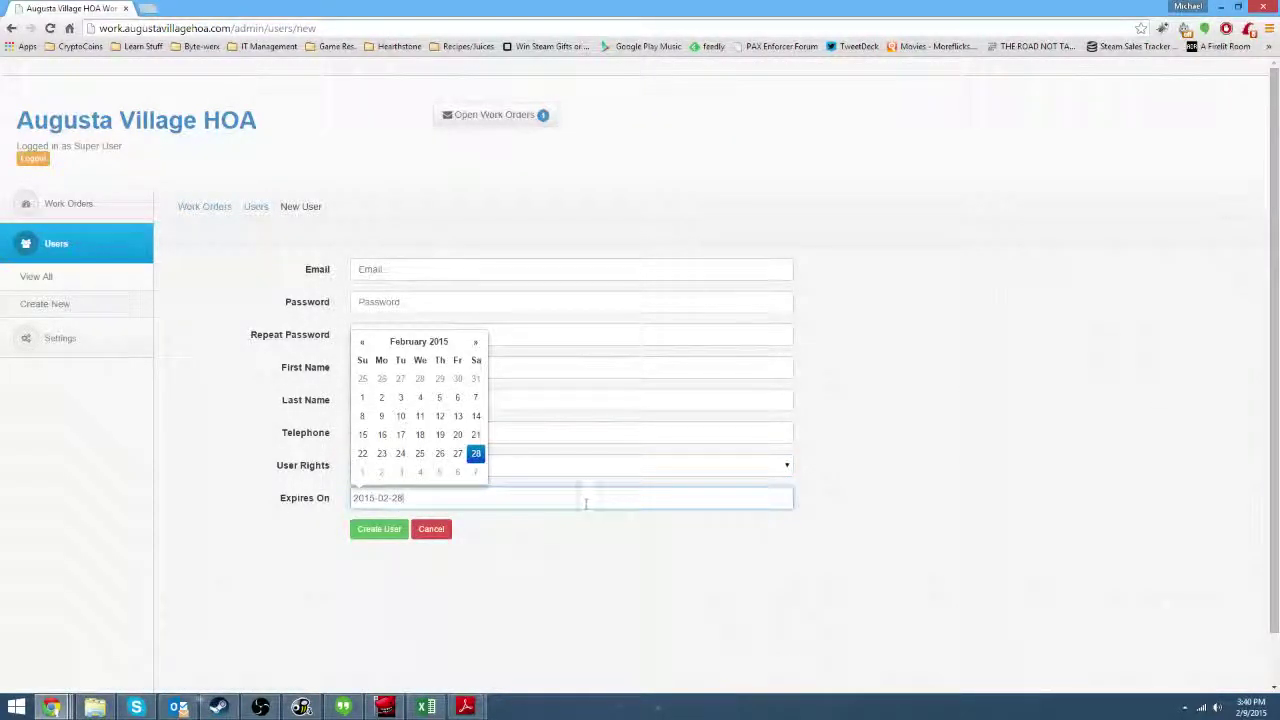
pyautogui.moveTo(531, 497); pyautogui.dragTo(242, 469)
pyautogui.press('BackSpace')
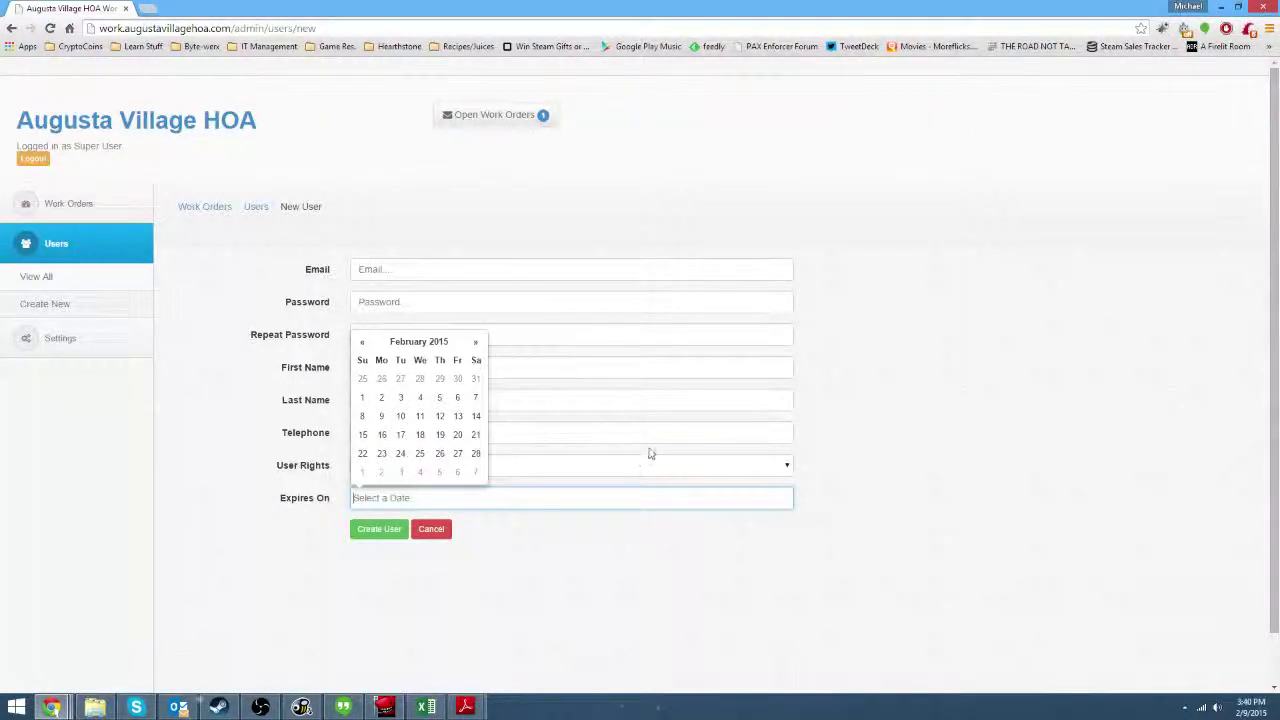
pyautogui.click(637, 465)
pyautogui.click(632, 493)
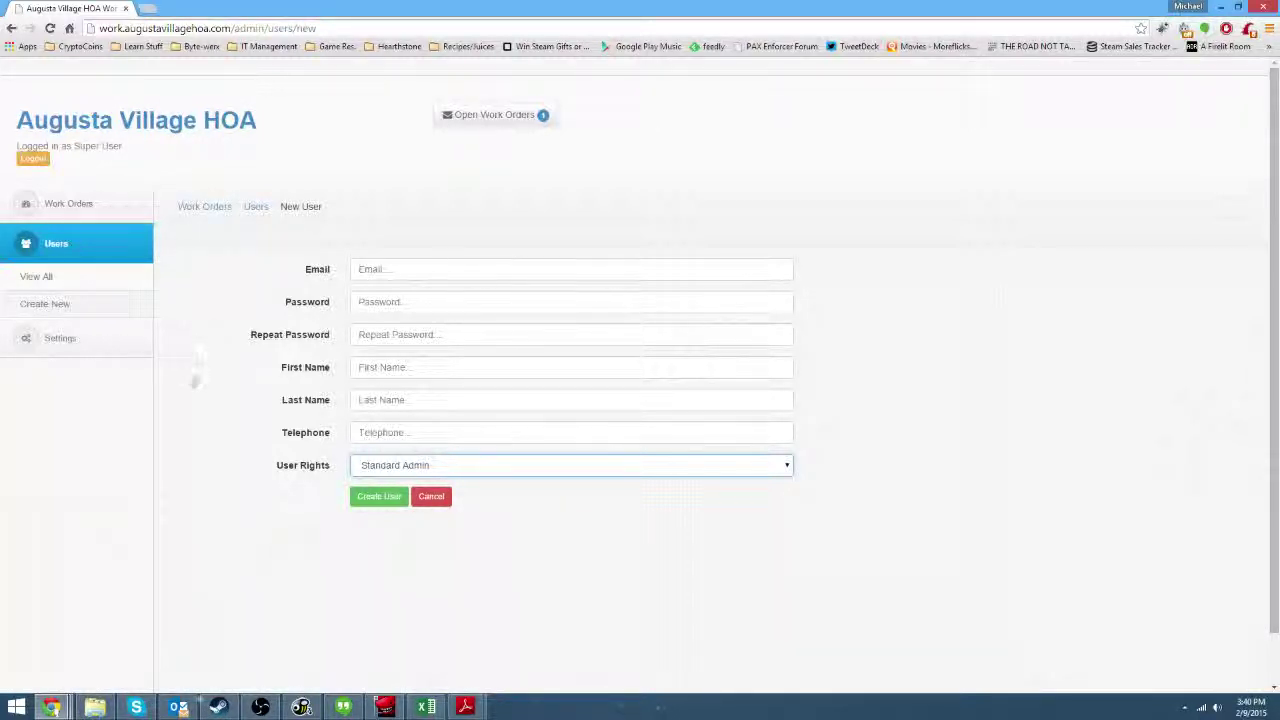
# Change User Rights to Super Admin, expanding the Work Orders and Users sidebar sections.
pyautogui.click(52, 218)
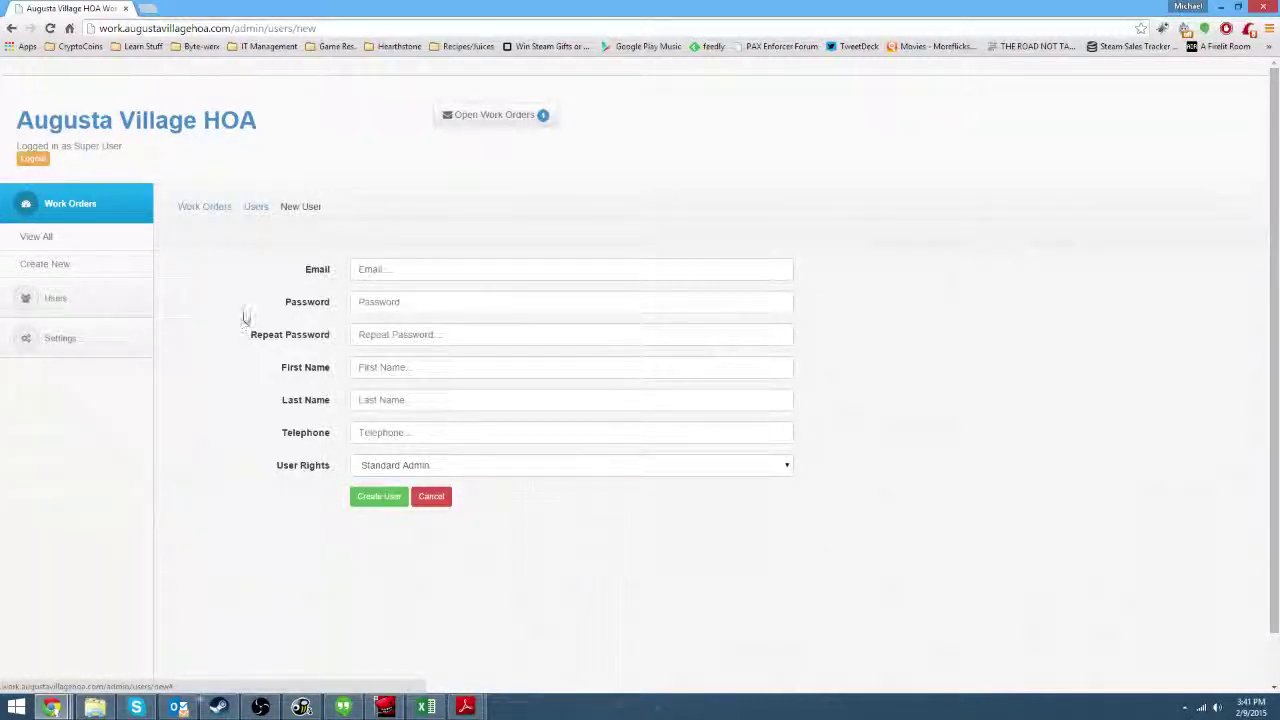
pyautogui.click(558, 472)
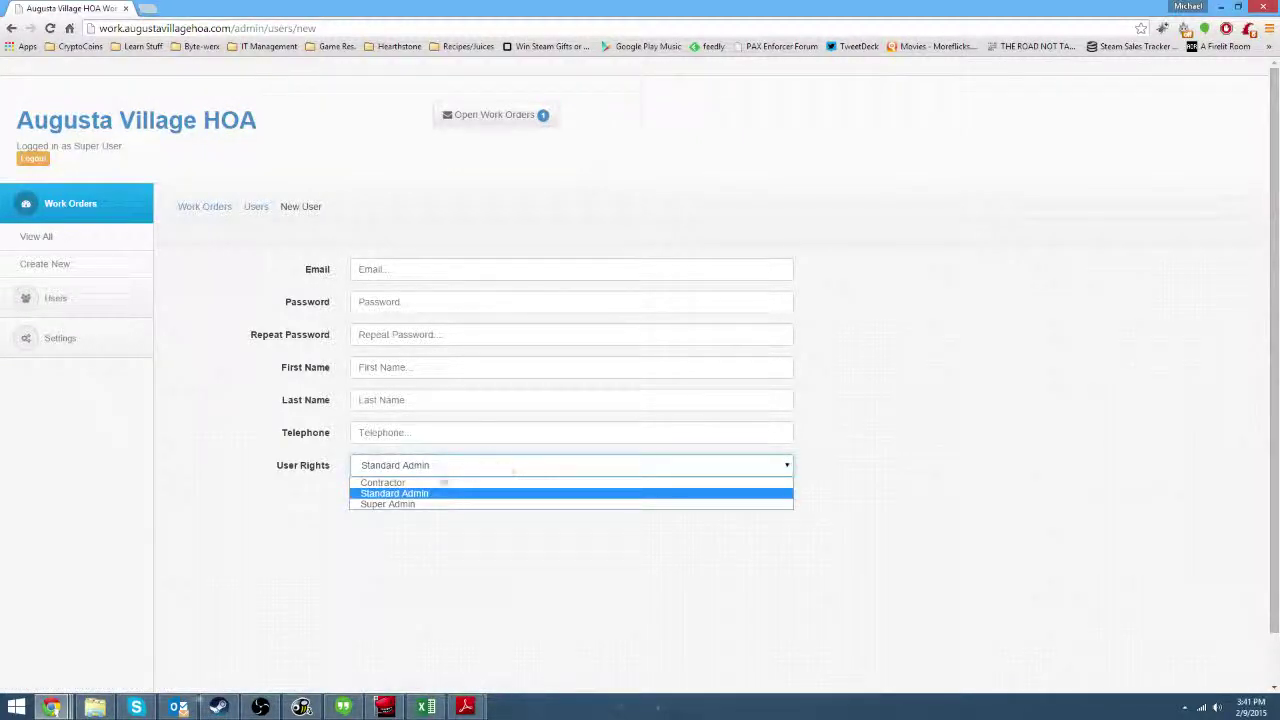
pyautogui.click(390, 504)
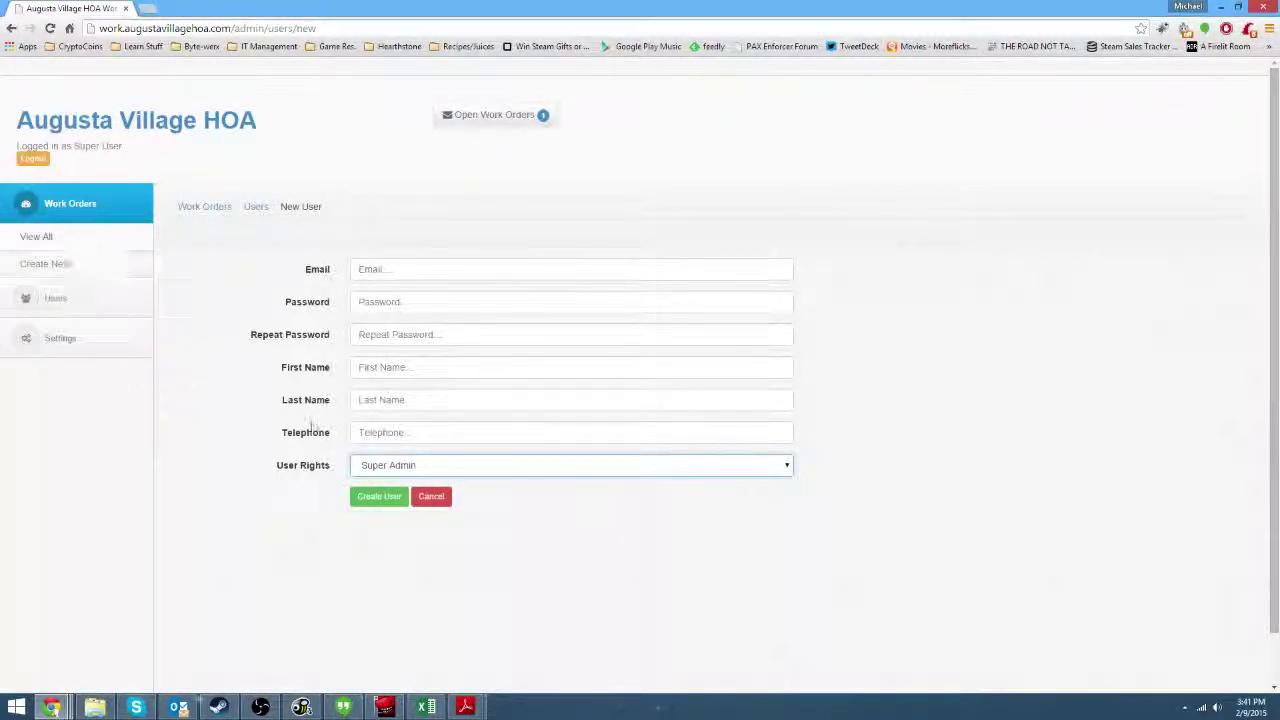
pyautogui.click(113, 296)
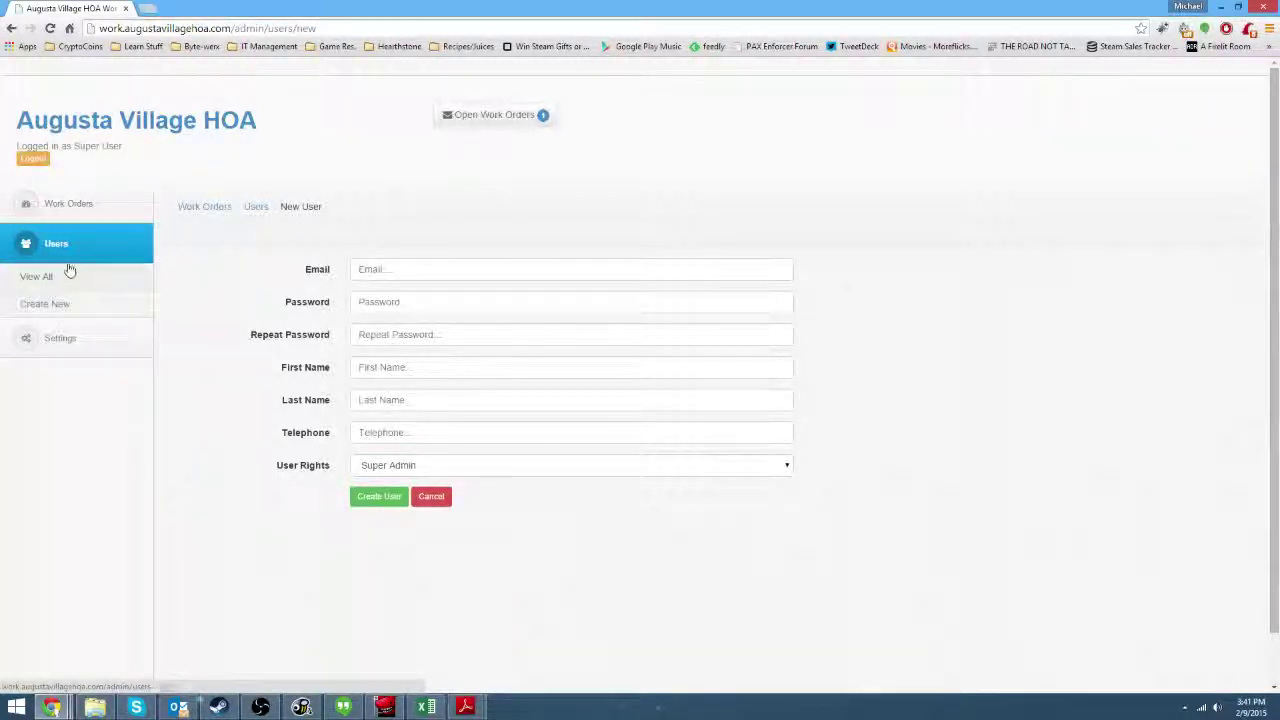
# Visit Settings, then start a fresh New User form from Users > View All.
pyautogui.click(42, 335)
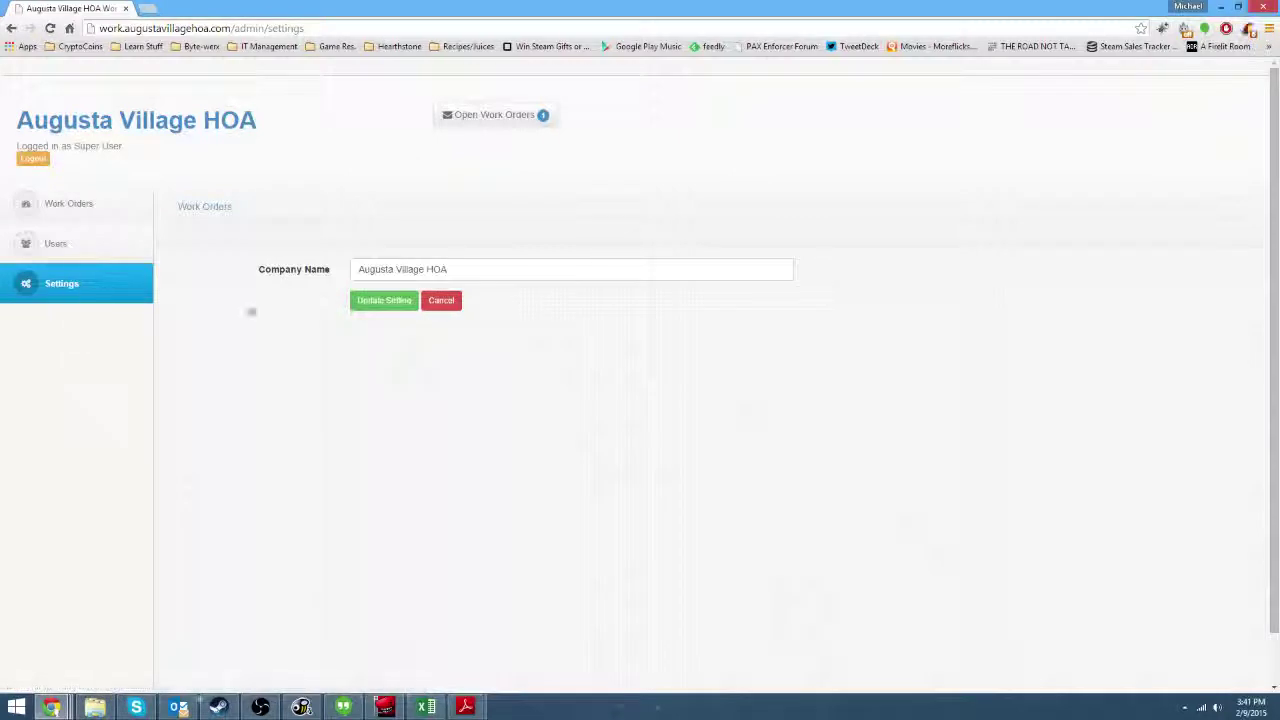
pyautogui.moveTo(28, 245)
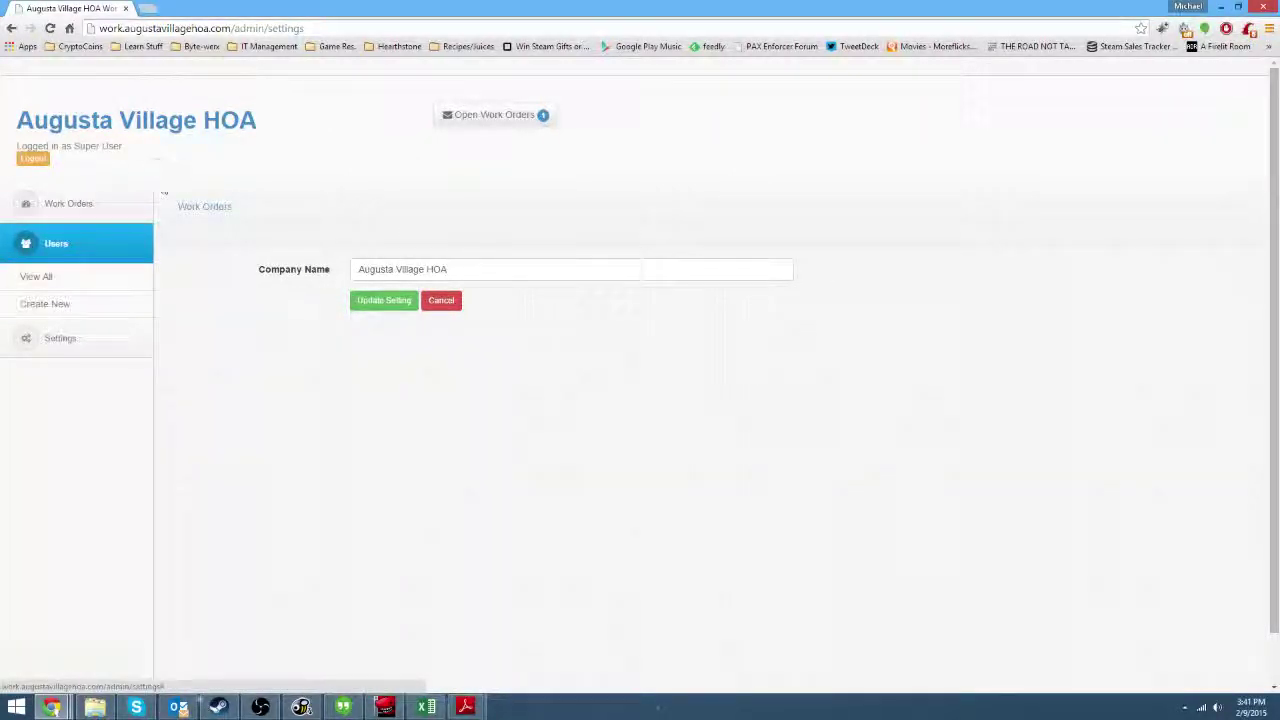
pyautogui.moveTo(87, 150); pyautogui.dragTo(143, 160)
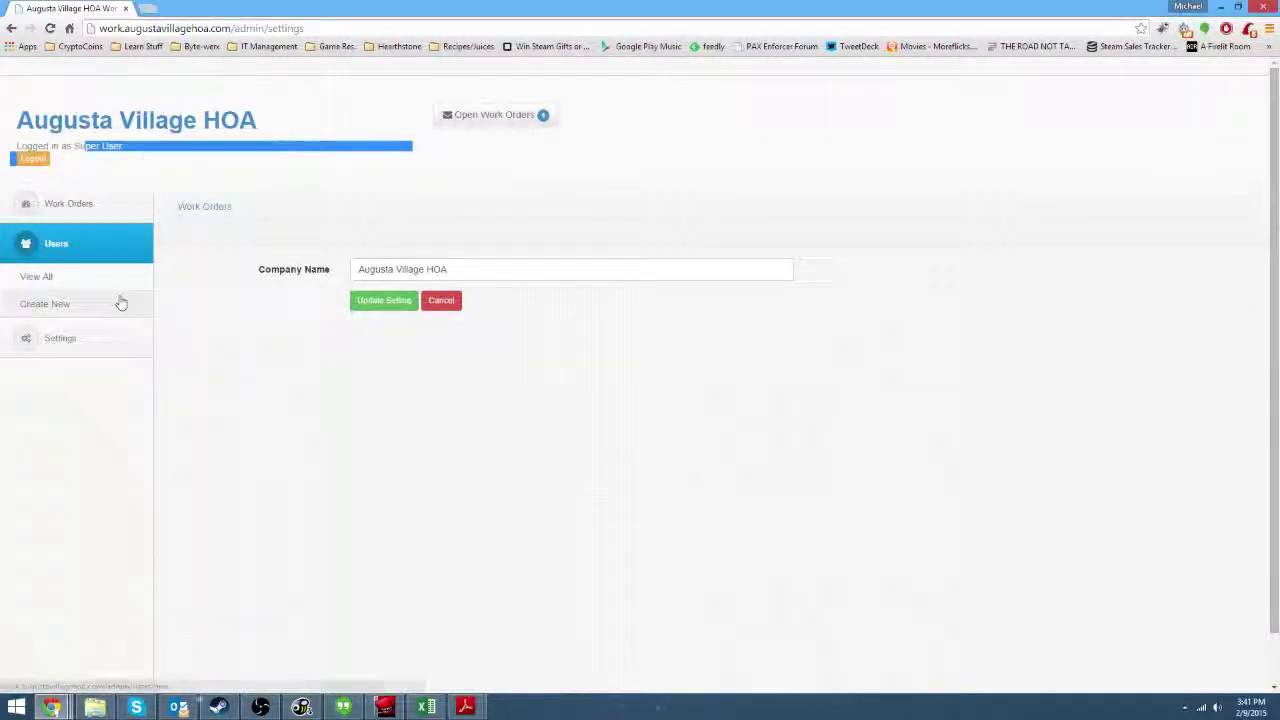
pyautogui.click(65, 280)
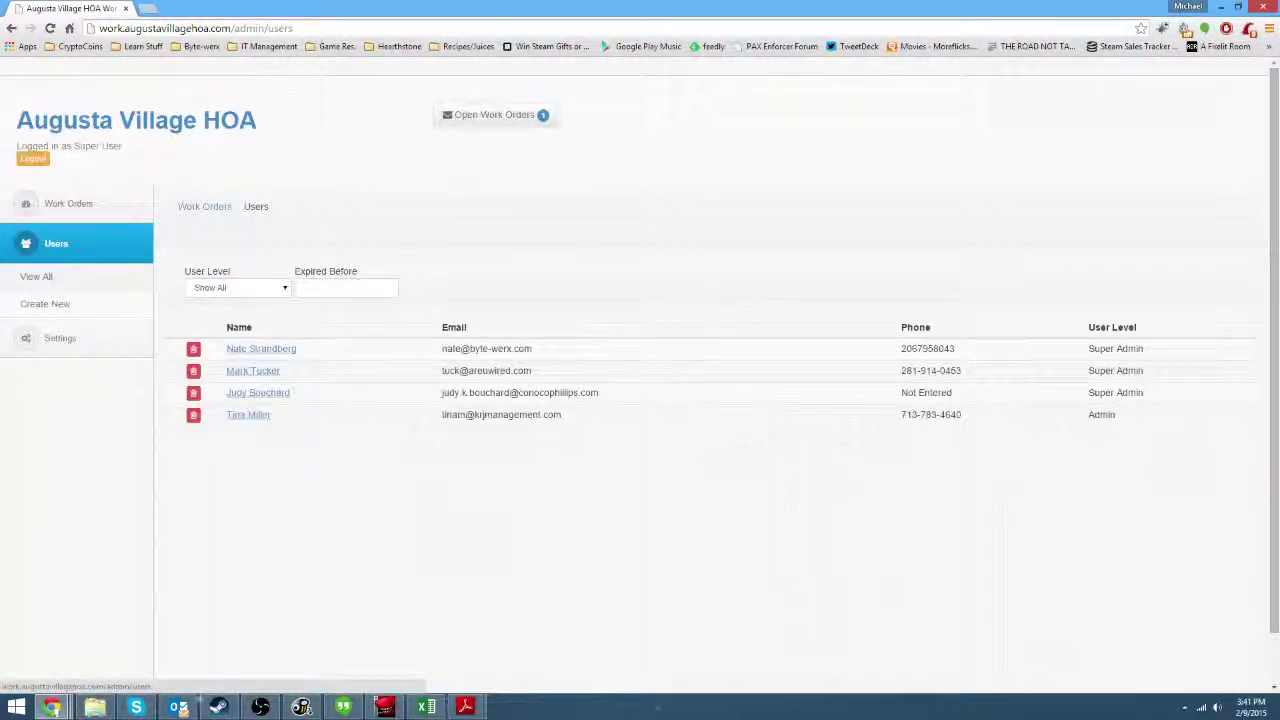
pyautogui.click(50, 303)
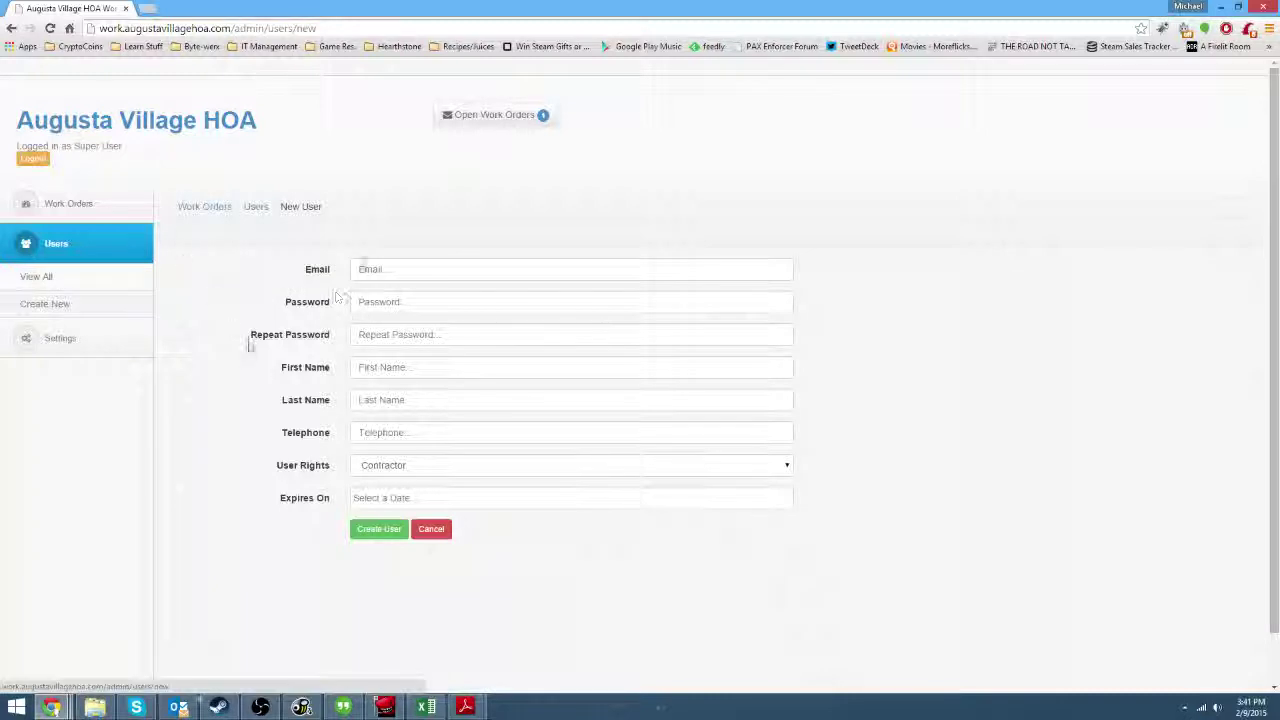
# Set the new user's rights to Super Admin, then log out.
pyautogui.click(484, 466)
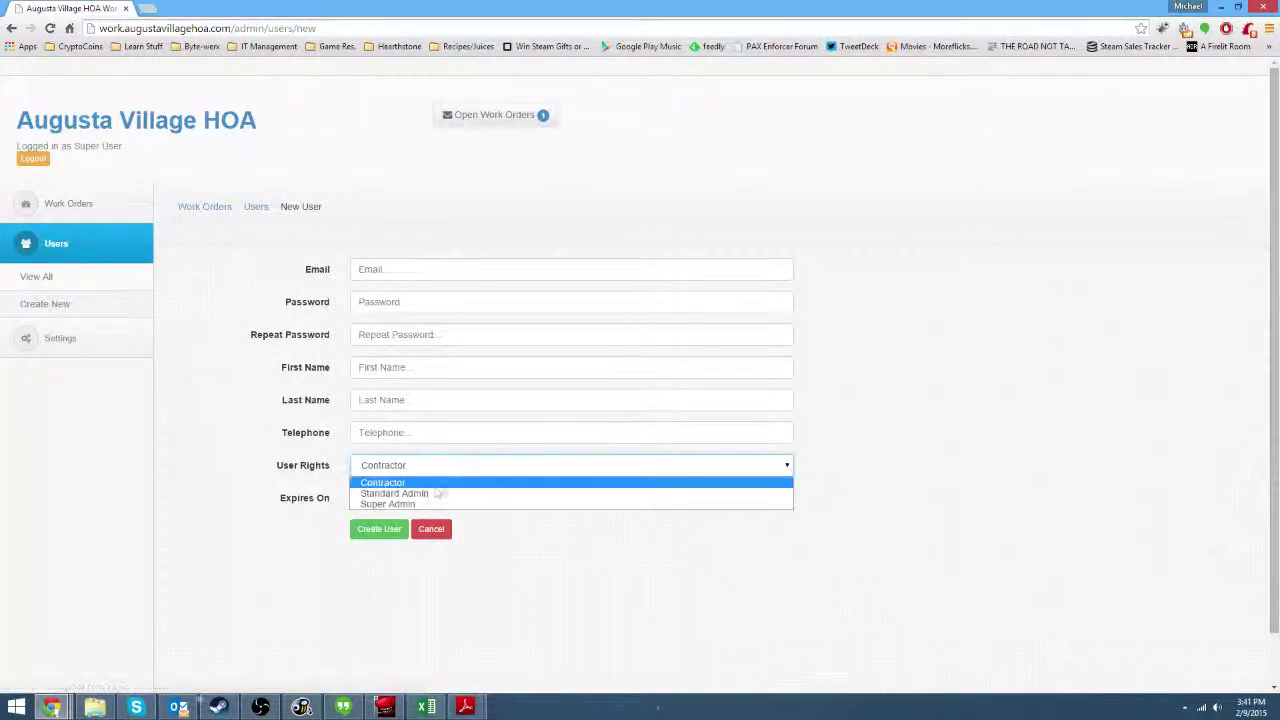
pyautogui.click(418, 504)
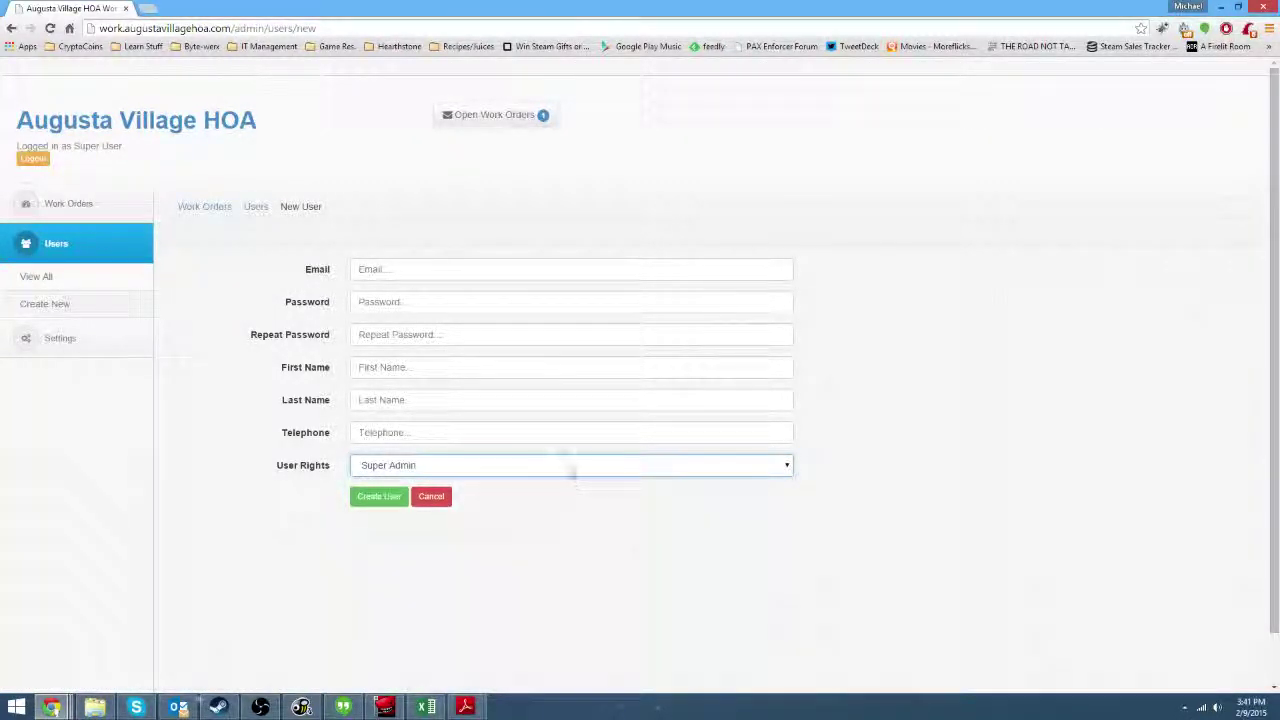
pyautogui.click(570, 466)
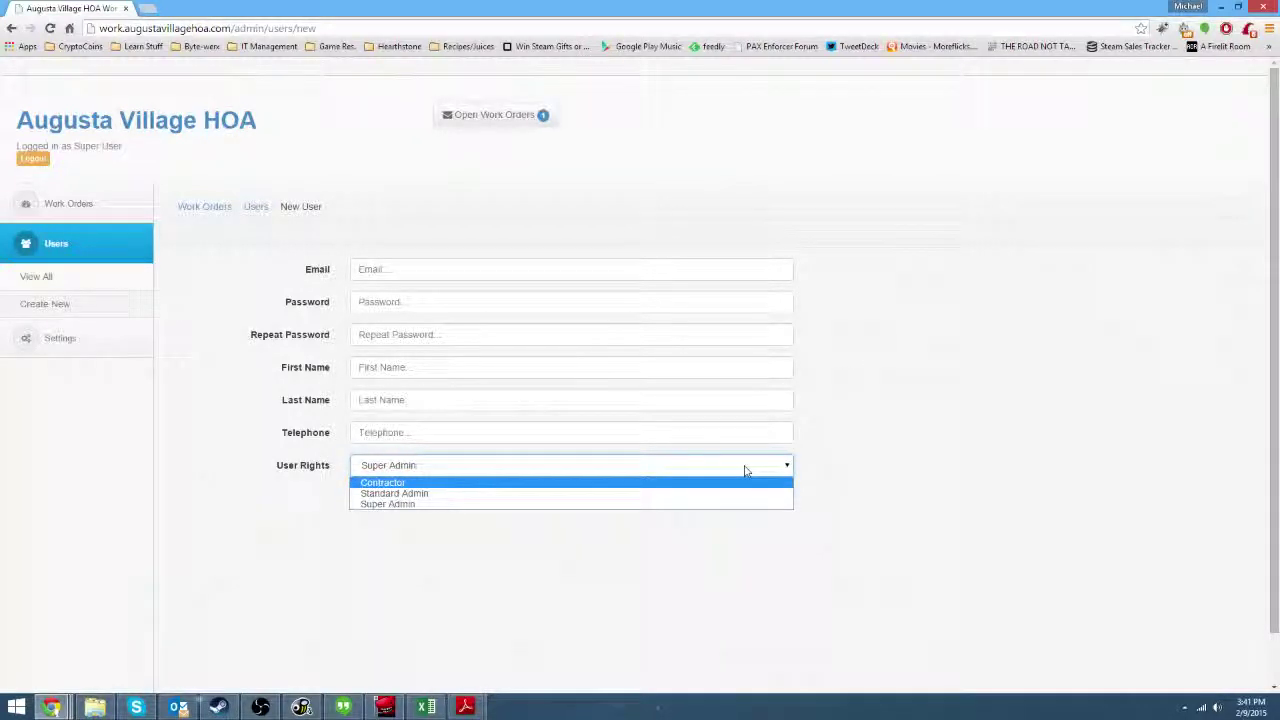
pyautogui.click(778, 470)
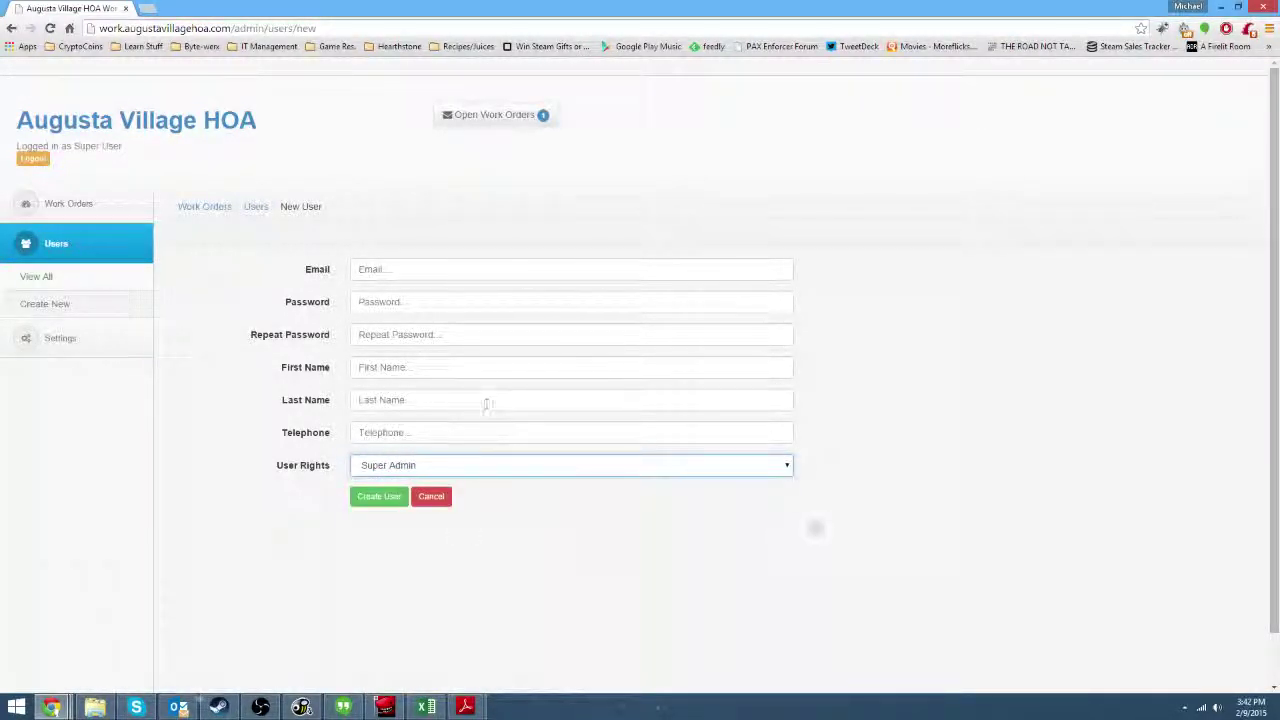
pyautogui.click(33, 158)
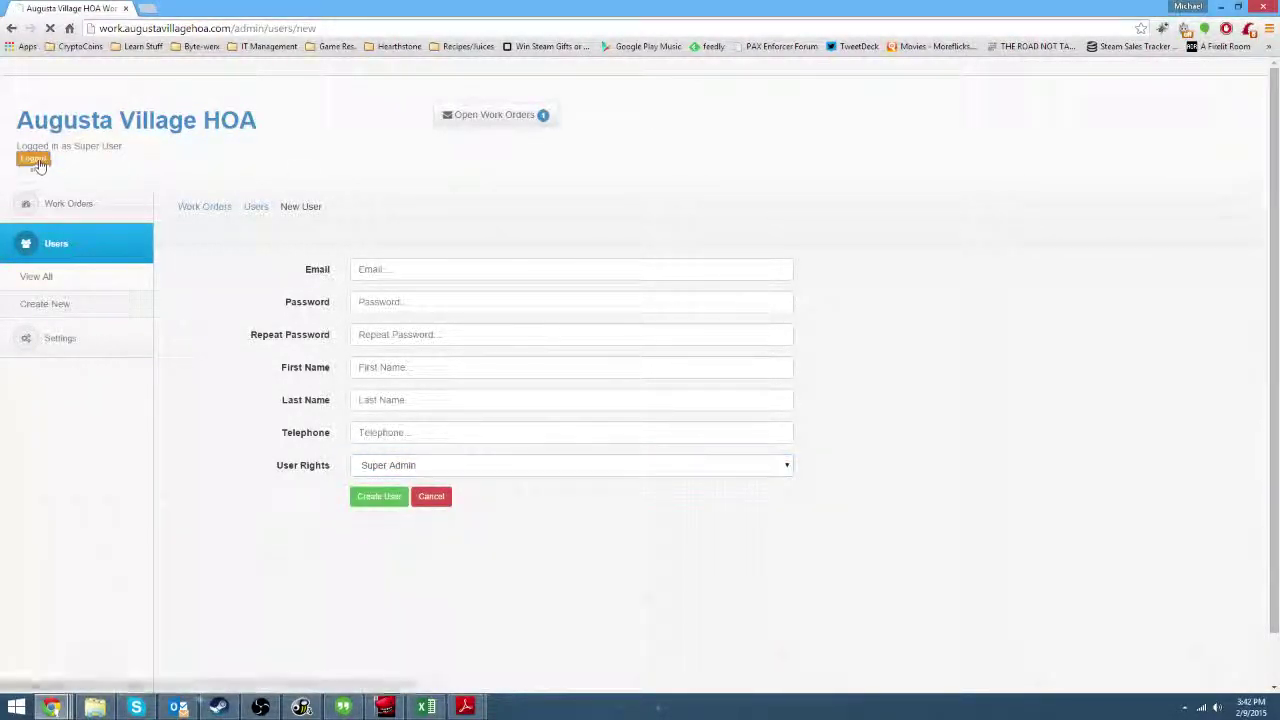
# Sign in with the admin's e-mail and password, decline saving it, and expand the Users and Work Orders menus.
pyautogui.tripleClick(668, 165)
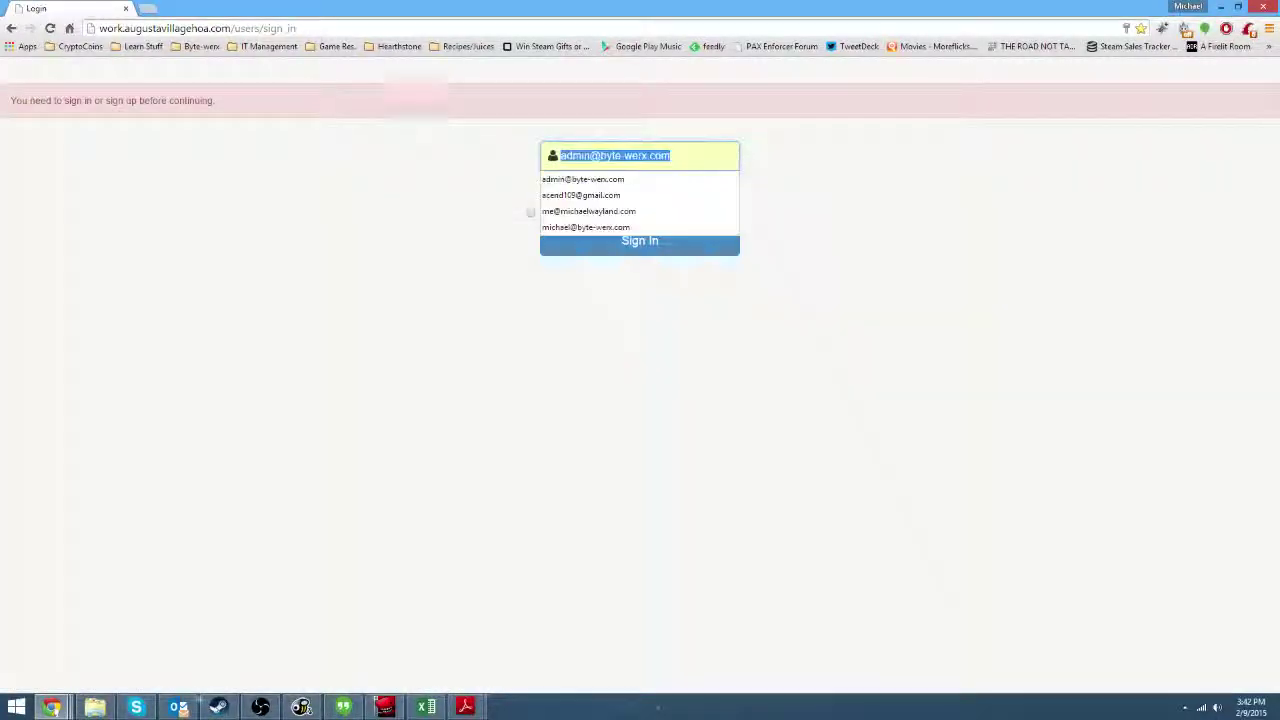
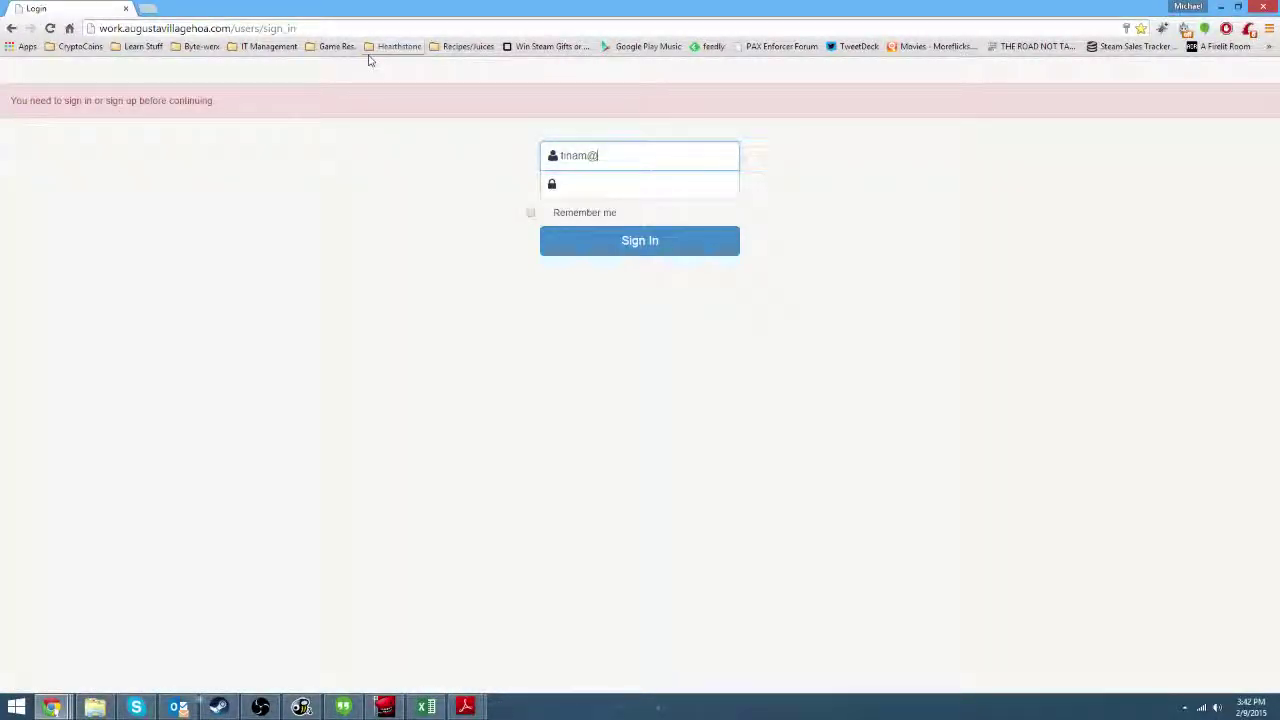
pyautogui.press('Tab')
pyautogui.write('•')
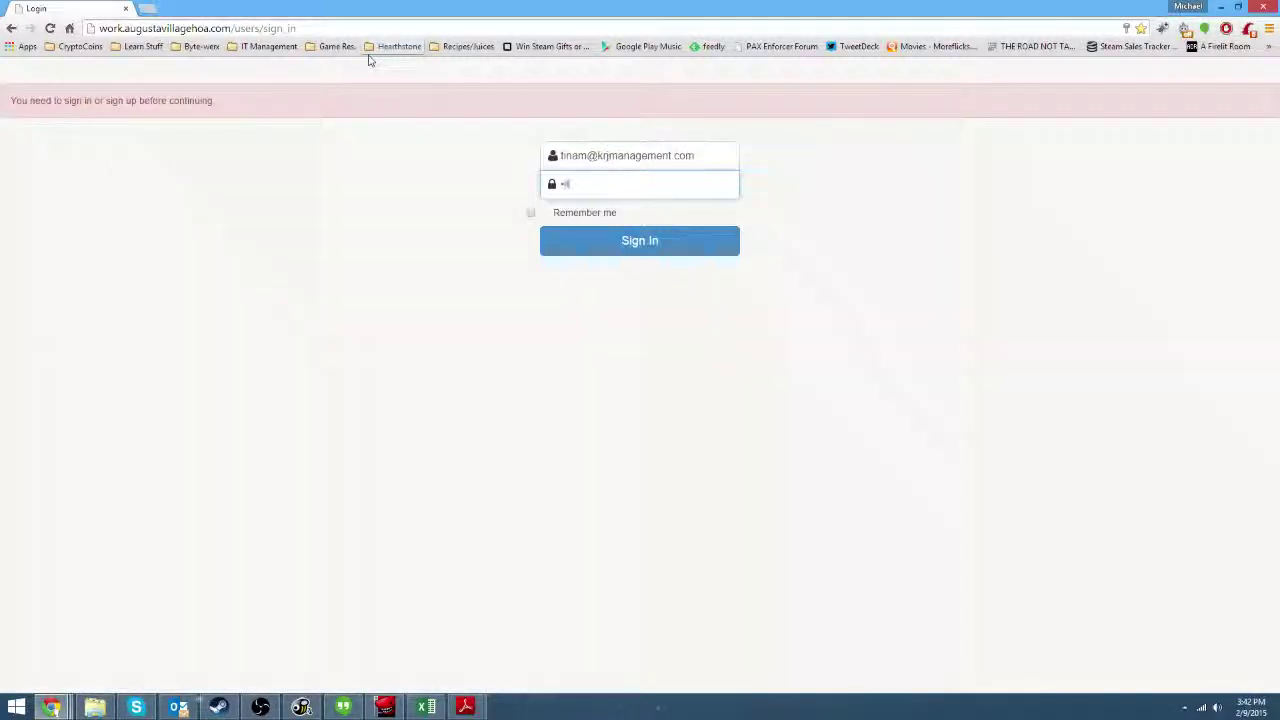
pyautogui.write('••••••••')
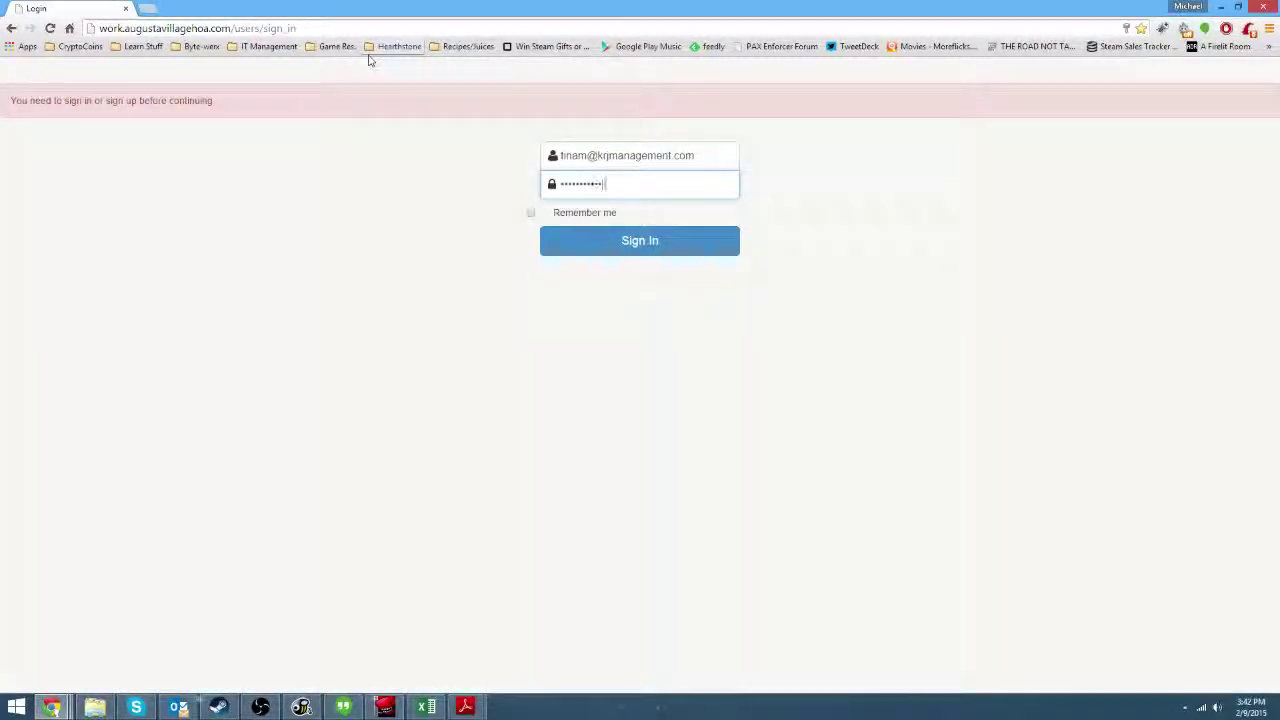
pyautogui.press('Return')
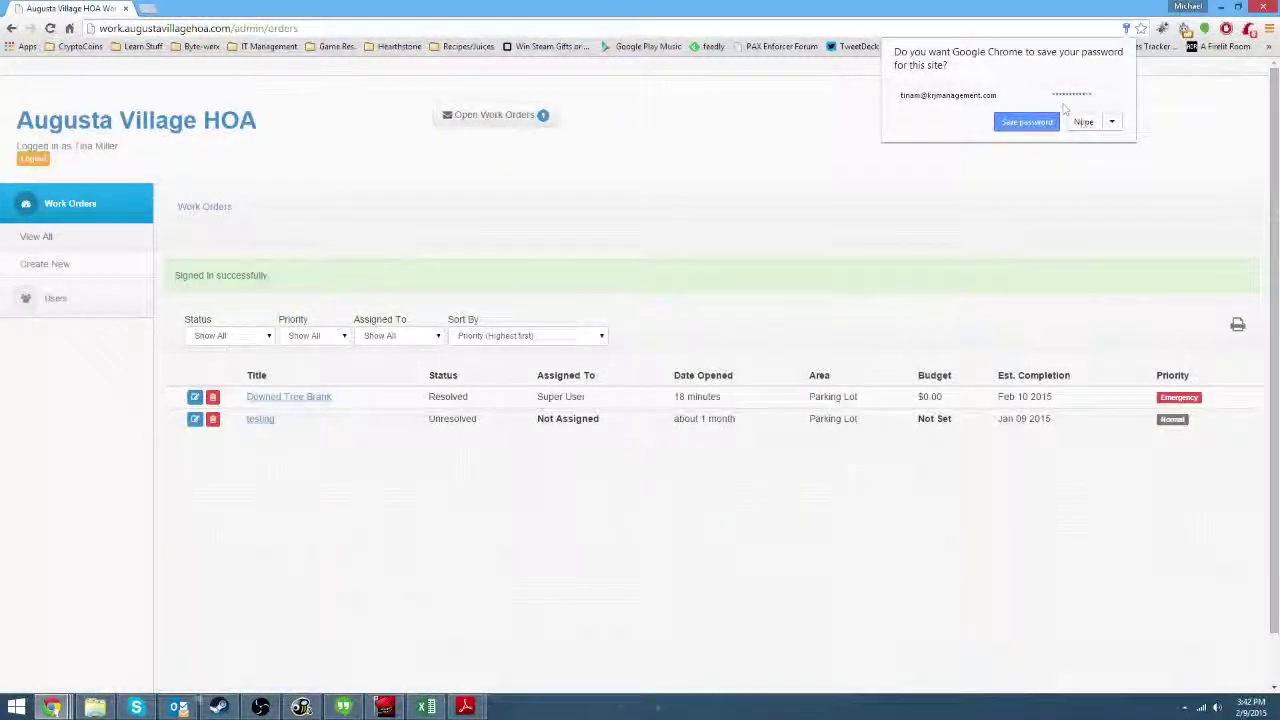
pyautogui.click(1083, 121)
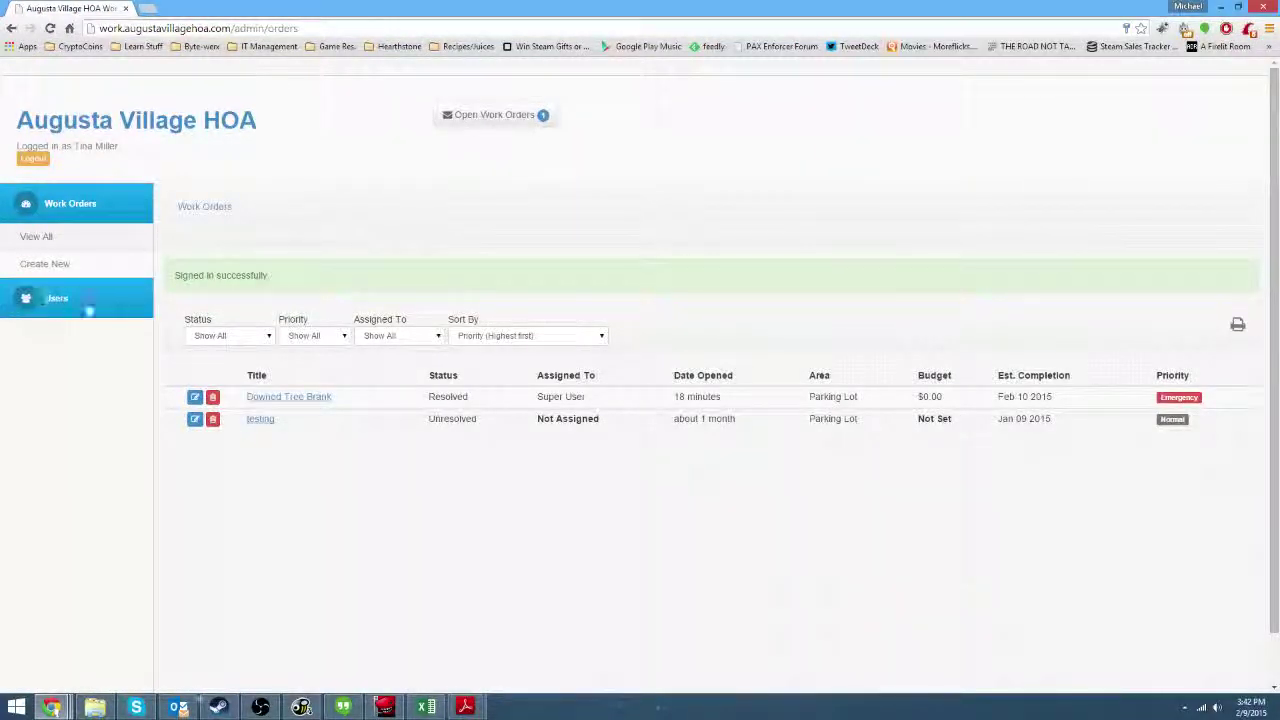
pyautogui.click(70, 302)
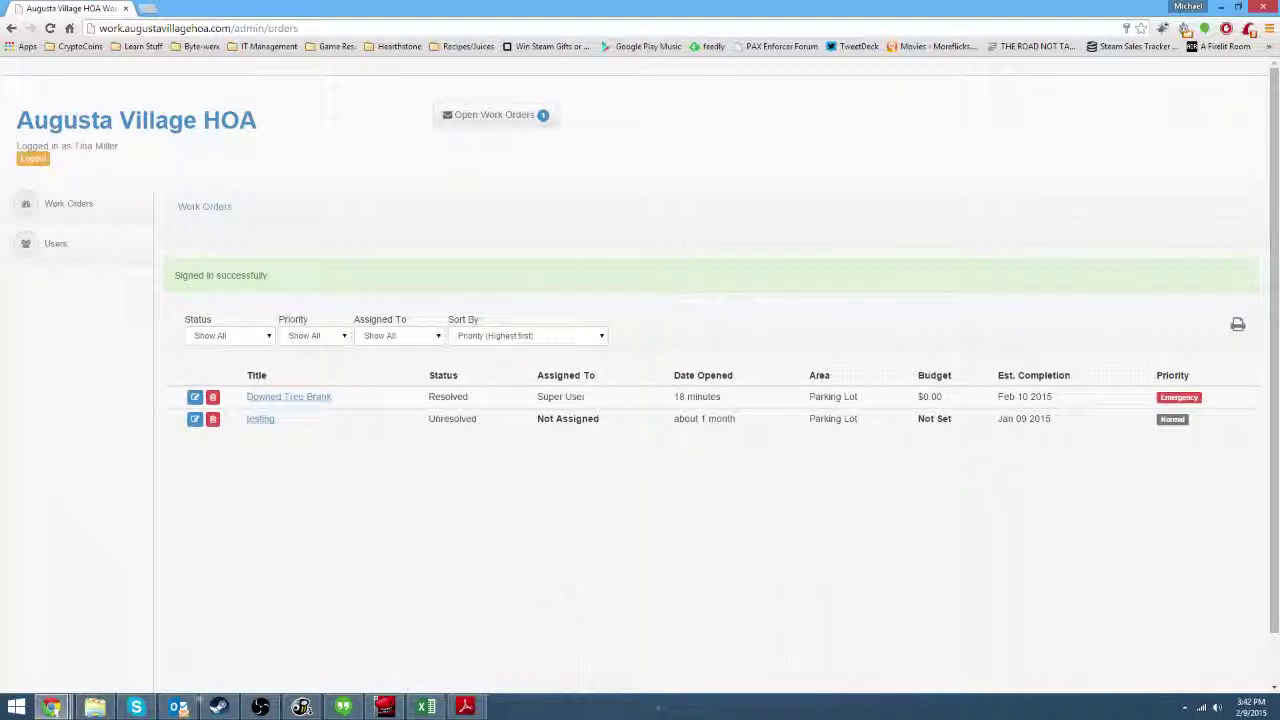
pyautogui.click(92, 204)
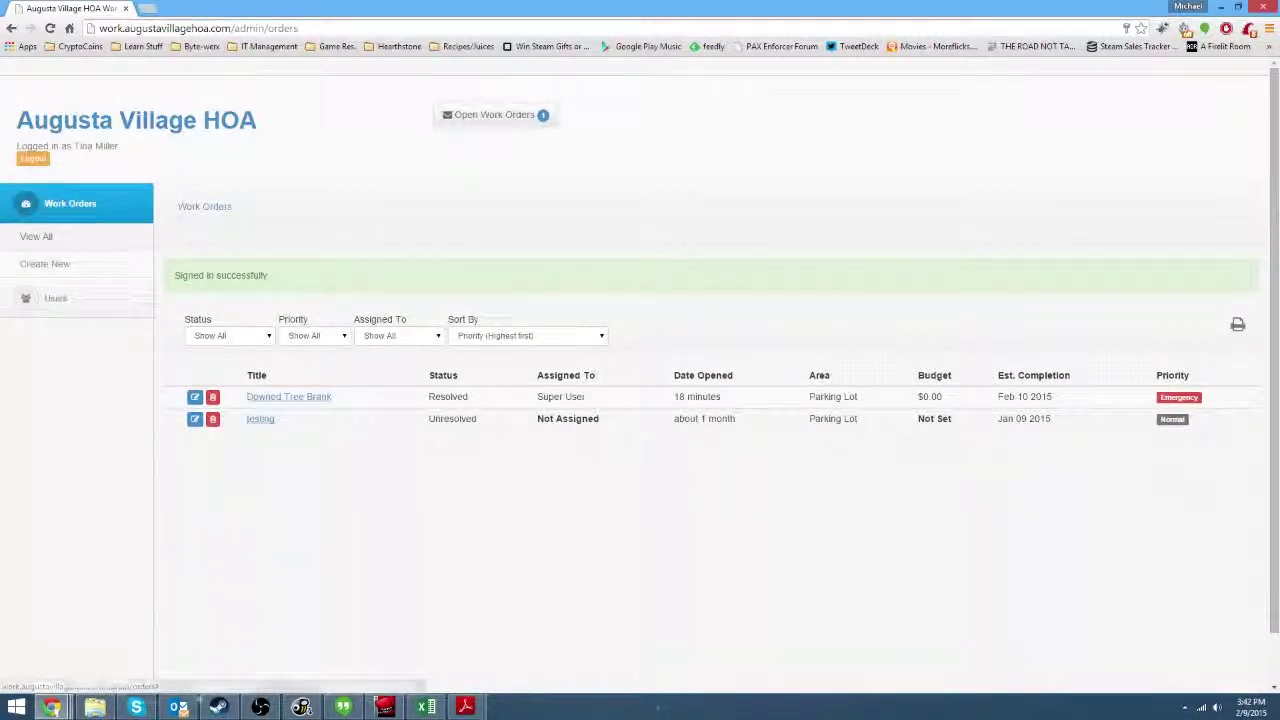